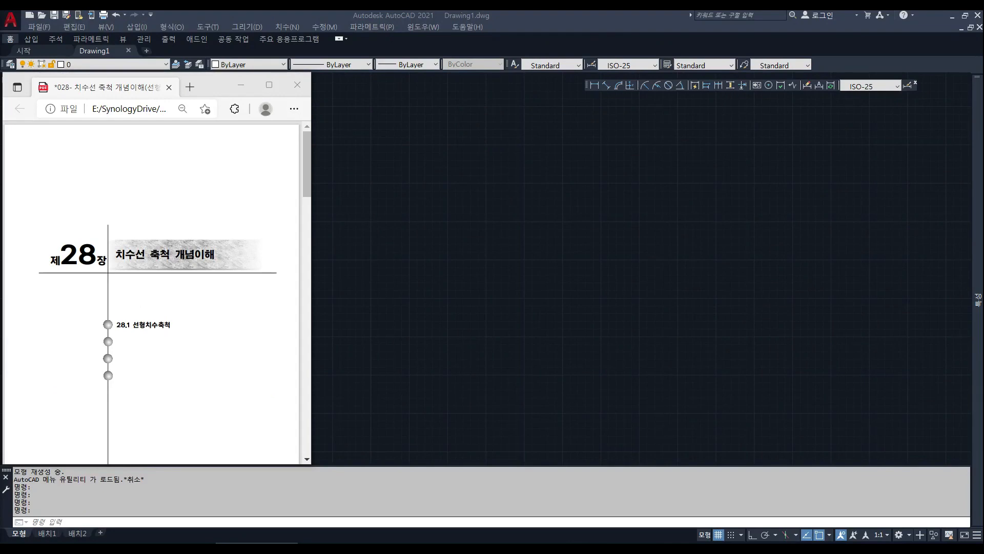
# Highlight the chapter title 치수선 축척 개념이해 and section entry 28.1 선형치수축척 on the PDF cover page, with freehand curved marks beside the entry.
pyautogui.moveTo(113, 253); pyautogui.dragTo(216, 254)
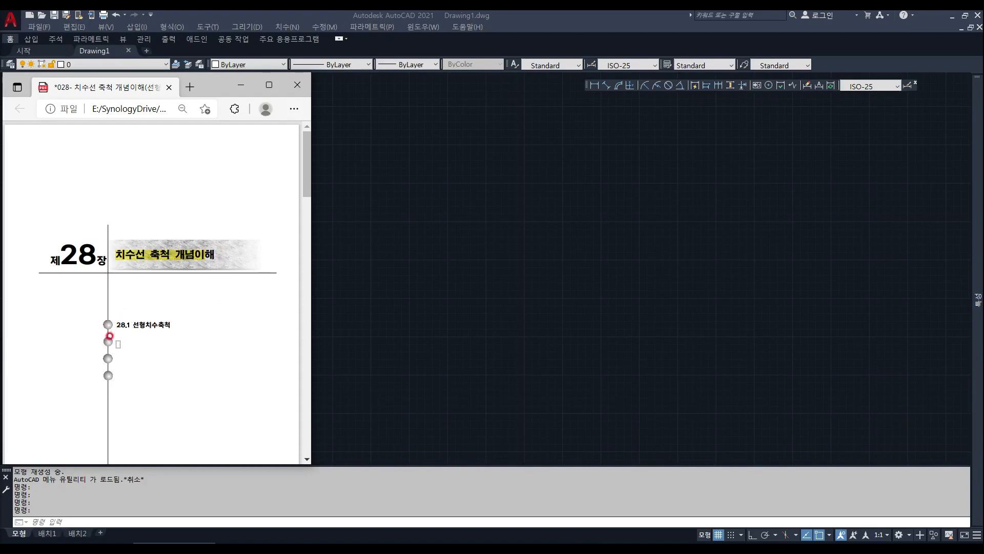
pyautogui.moveTo(131, 326)
pyautogui.mouseDown()
pyautogui.moveTo(173, 325)
pyautogui.moveTo(188, 343)
pyautogui.moveTo(180, 360)
pyautogui.mouseUp()
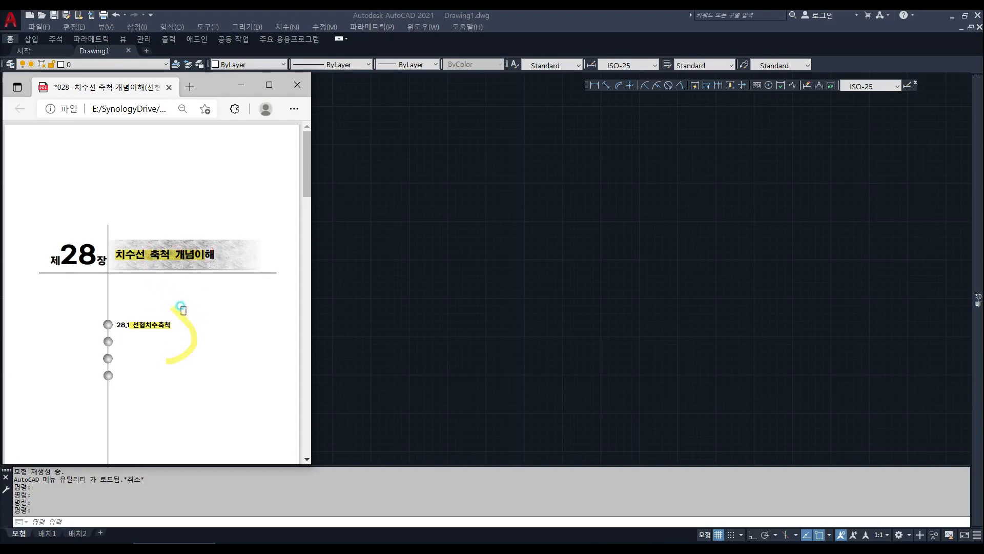
pyautogui.moveTo(180, 308); pyautogui.dragTo(168, 361)
pyautogui.moveTo(180, 310); pyautogui.dragTo(198, 324)
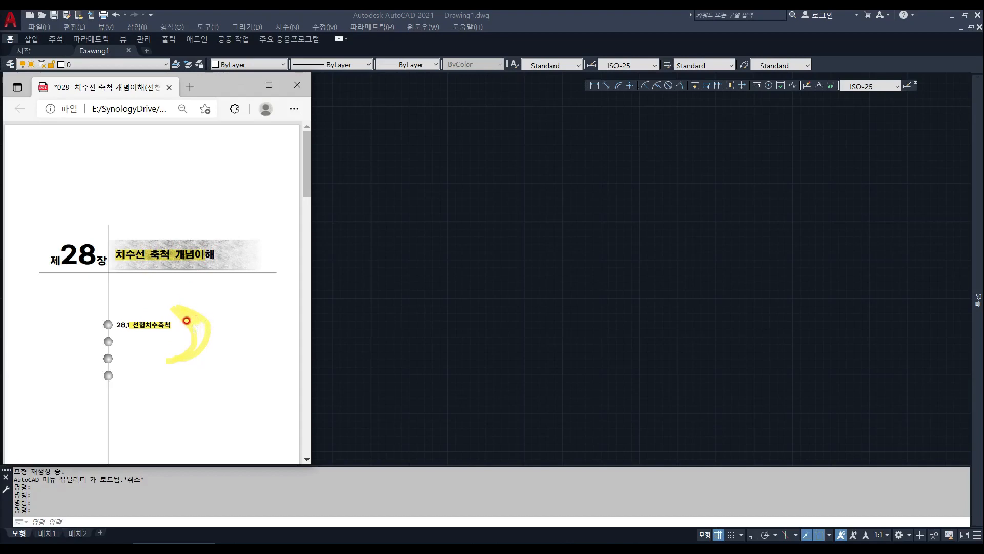
# On the chapter's content page, highlight the title, the 28.1 heading 선형치수축척 and the sentence defining linear dimension scale.
pyautogui.scroll(-10, 224, 330)
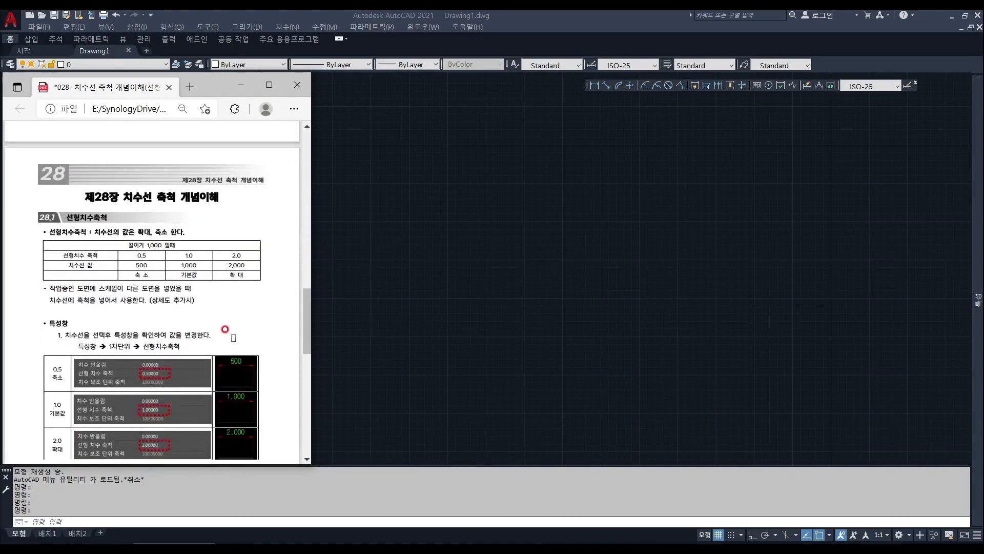
pyautogui.scroll(1, 160, 239)
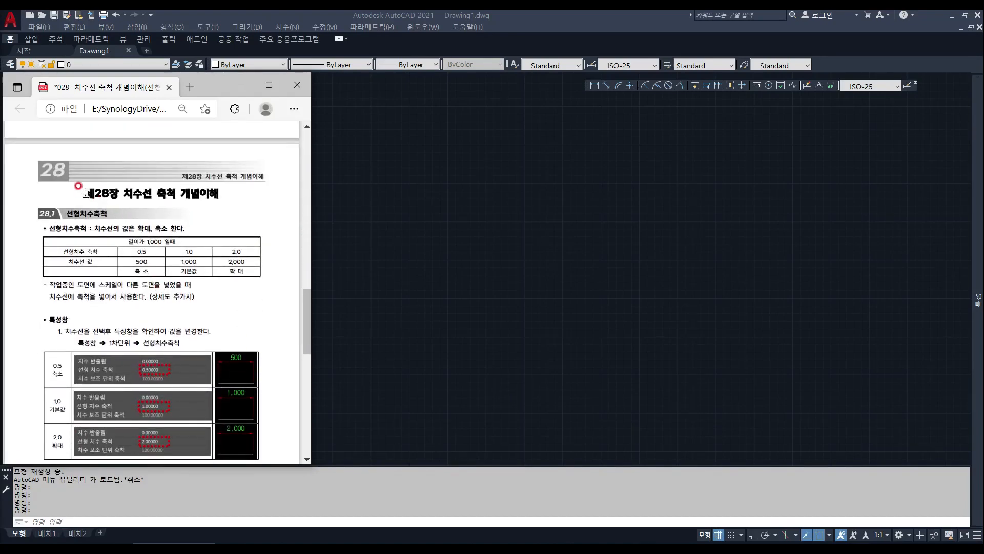
pyautogui.moveTo(85, 193); pyautogui.dragTo(215, 190)
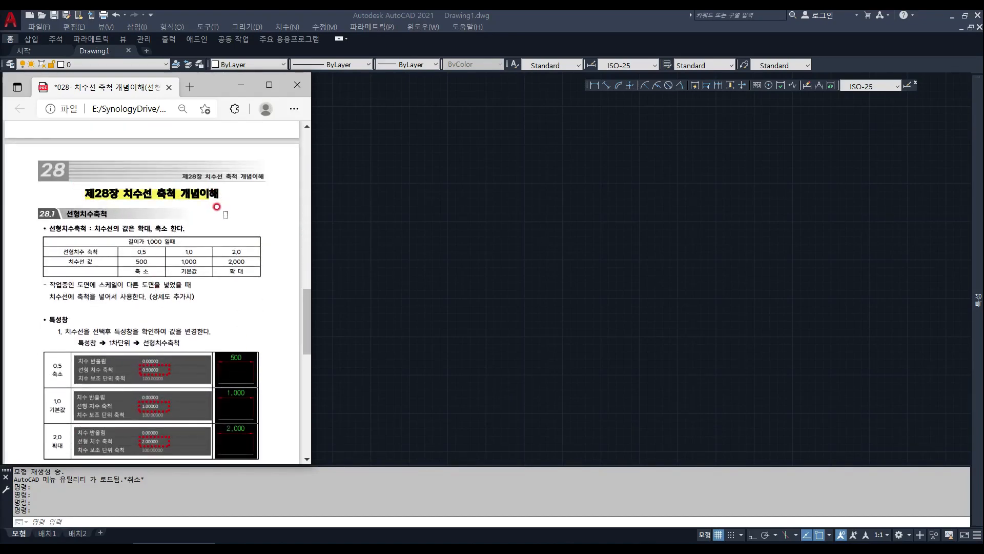
pyautogui.moveTo(67, 213); pyautogui.dragTo(120, 213)
pyautogui.moveTo(45, 230); pyautogui.dragTo(176, 228)
pyautogui.click(105, 236)
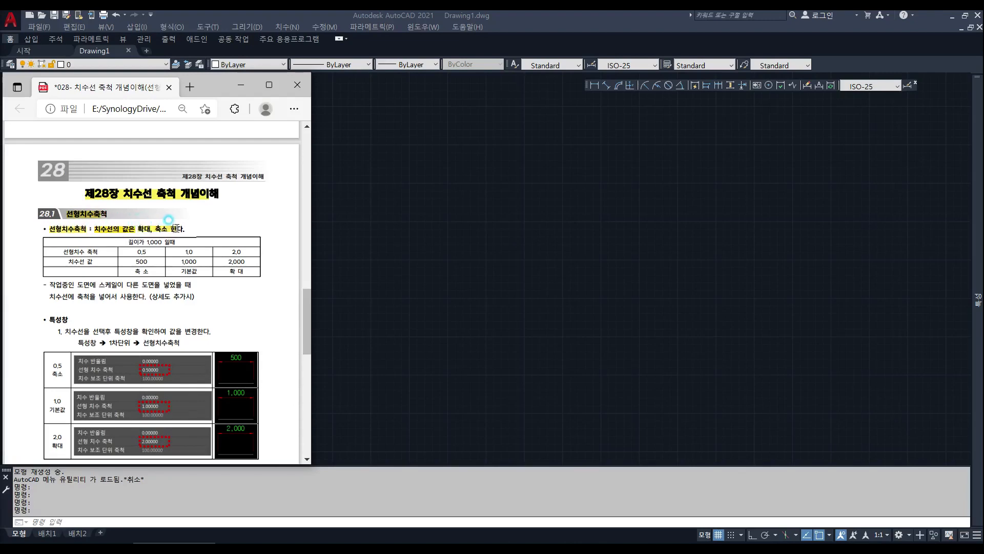
# Highlight the dimension values and row labels in the length-1,000 table, and mark its 0.5 and 2.0 scale columns.
pyautogui.click(177, 294)
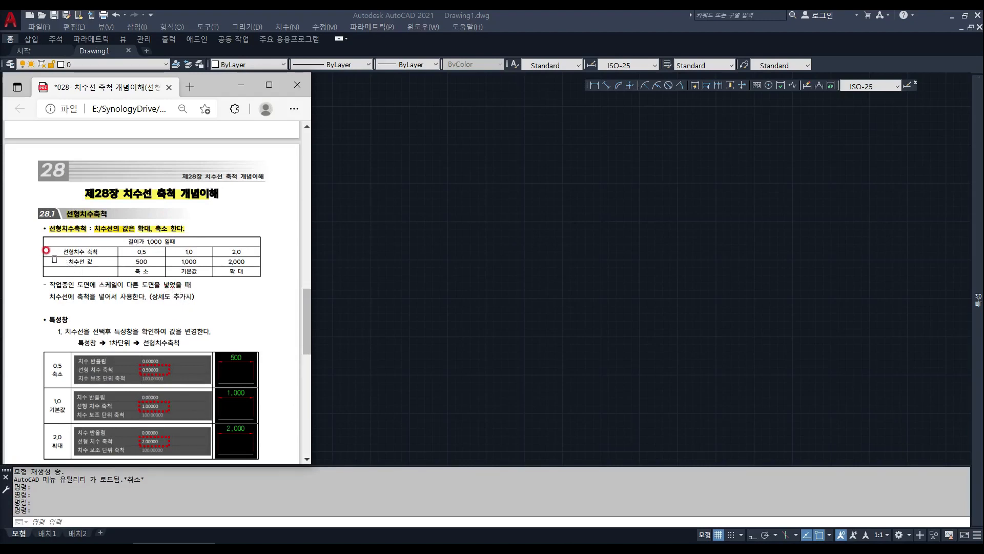
pyautogui.moveTo(179, 262); pyautogui.dragTo(197, 262)
pyautogui.moveTo(62, 262); pyautogui.dragTo(103, 262)
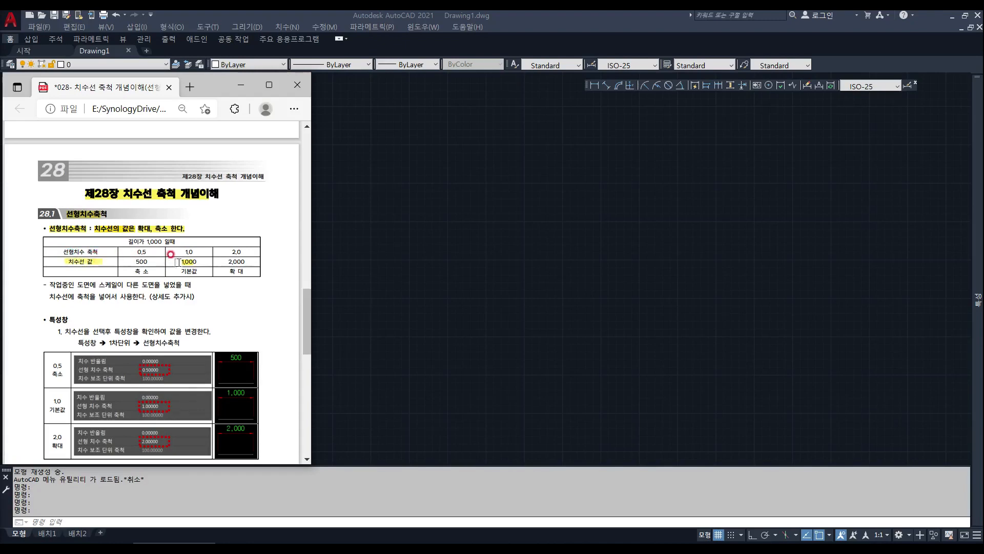
pyautogui.moveTo(189, 265); pyautogui.dragTo(197, 271)
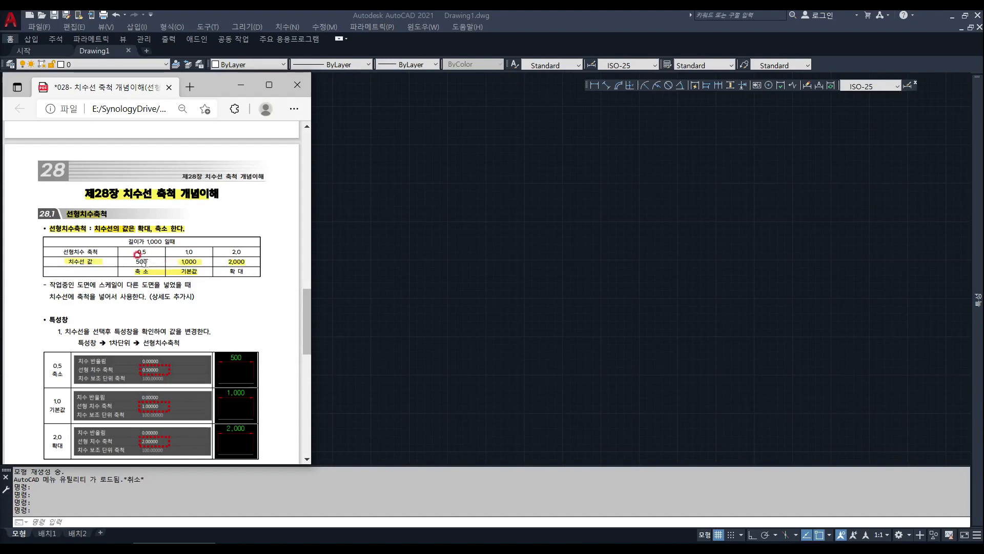
pyautogui.moveTo(86, 251); pyautogui.dragTo(101, 252)
pyautogui.moveTo(243, 251)
pyautogui.mouseDown()
pyautogui.moveTo(212, 253)
pyautogui.moveTo(246, 262)
pyautogui.moveTo(241, 272)
pyautogui.moveTo(246, 238)
pyautogui.moveTo(239, 282)
pyautogui.mouseUp()
pyautogui.moveTo(130, 276)
pyautogui.mouseDown()
pyautogui.moveTo(143, 251)
pyautogui.moveTo(139, 274)
pyautogui.mouseUp()
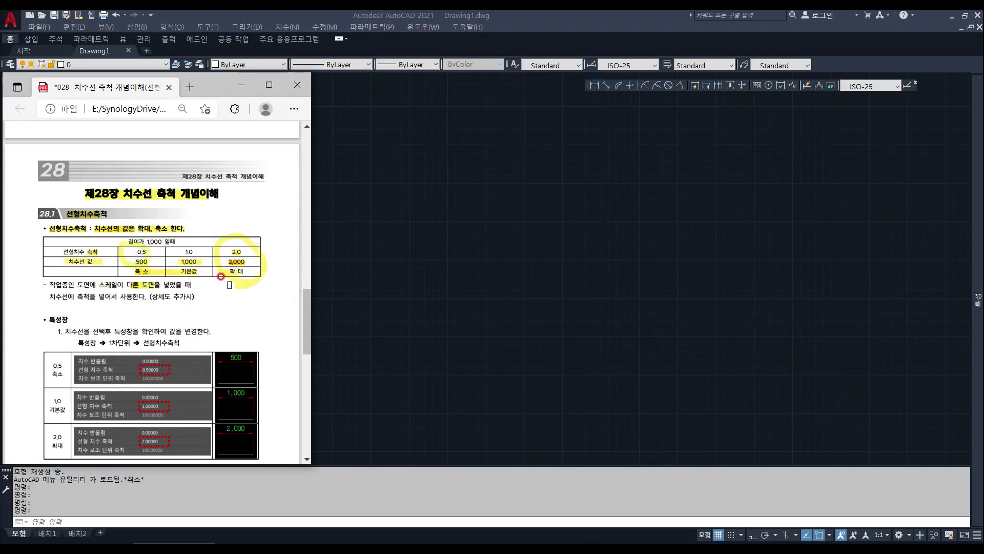
# Switch to AutoCAD and draw a horizontal line 1000 units long with Ortho turned on.
pyautogui.click(466, 253)
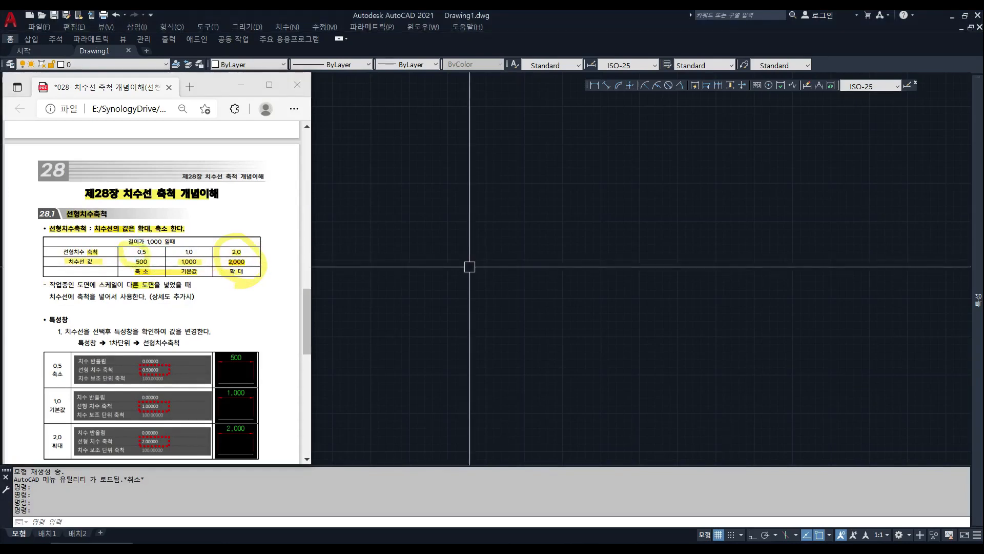
pyautogui.write('l')
pyautogui.press('Return')
pyautogui.click(478, 299)
pyautogui.press('F8')
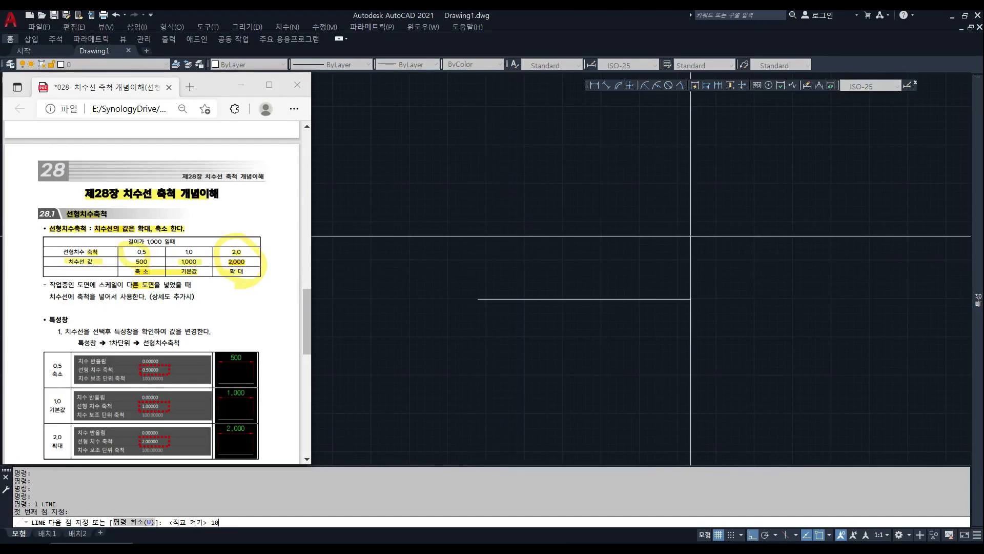
pyautogui.write('1000')
pyautogui.press('Return')
pyautogui.press('Escape')
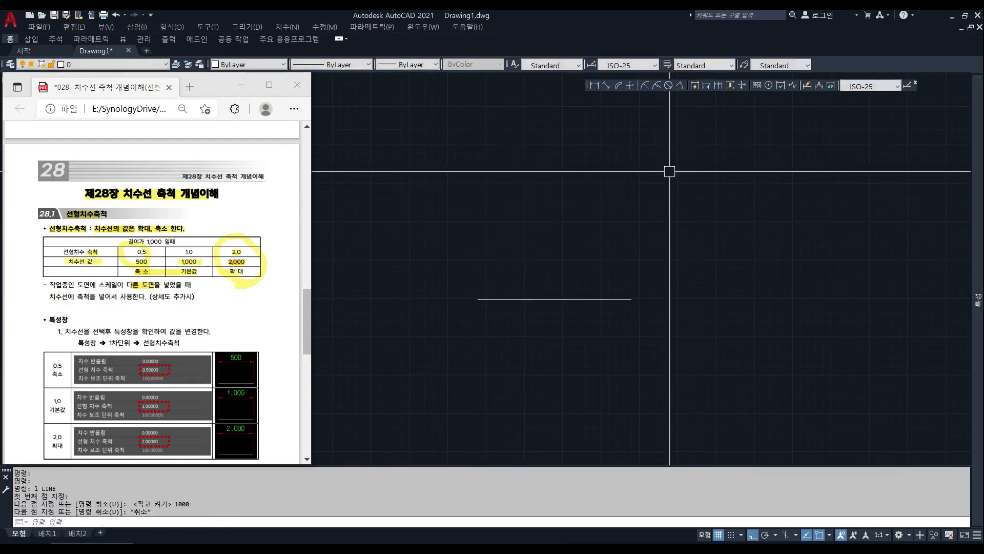
# Add a linear dimension between the line's two endpoints, placed above the line.
pyautogui.click(594, 85)
pyautogui.click(478, 299)
pyautogui.click(631, 299)
pyautogui.click(553, 244)
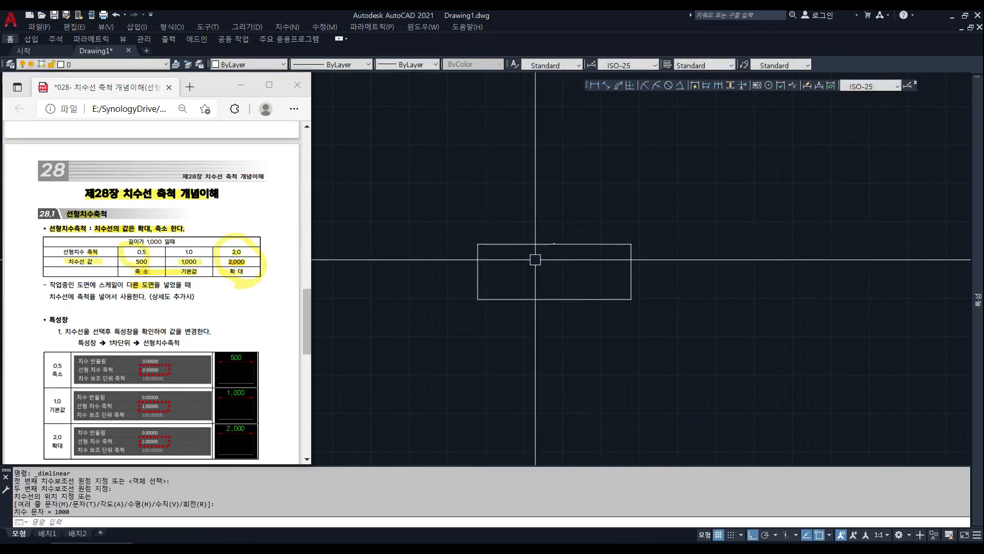
pyautogui.press('Escape')
# Modify the ISO-25 dimension style to use an overall scale of 100.
pyautogui.write('ddim')
pyautogui.press('Return')
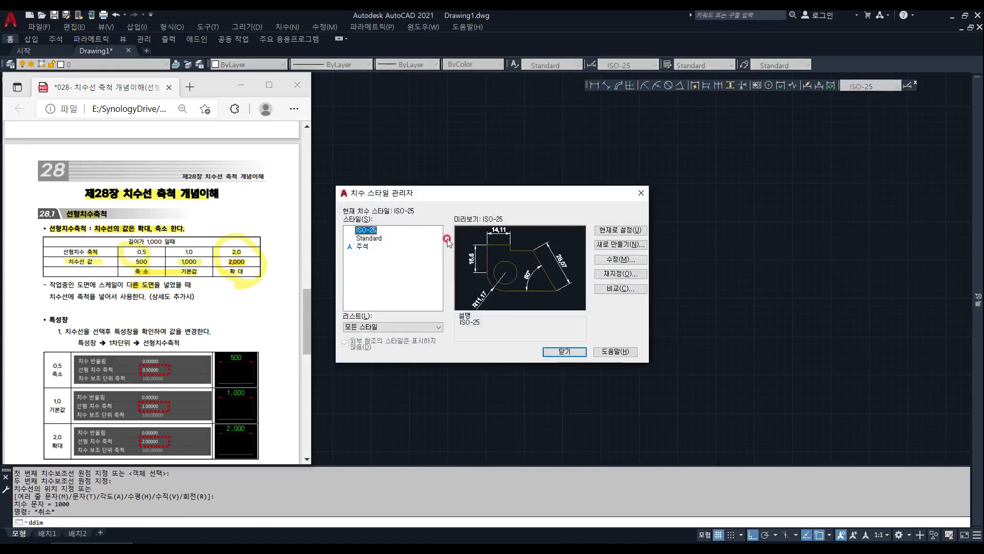
pyautogui.click(604, 261)
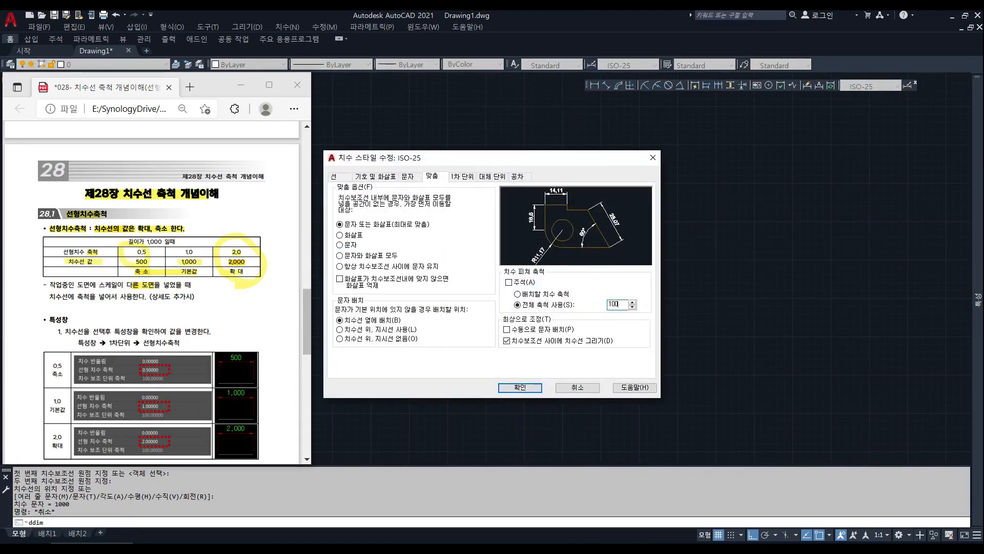
pyautogui.click(521, 387)
pyautogui.click(521, 387)
pyautogui.click(564, 353)
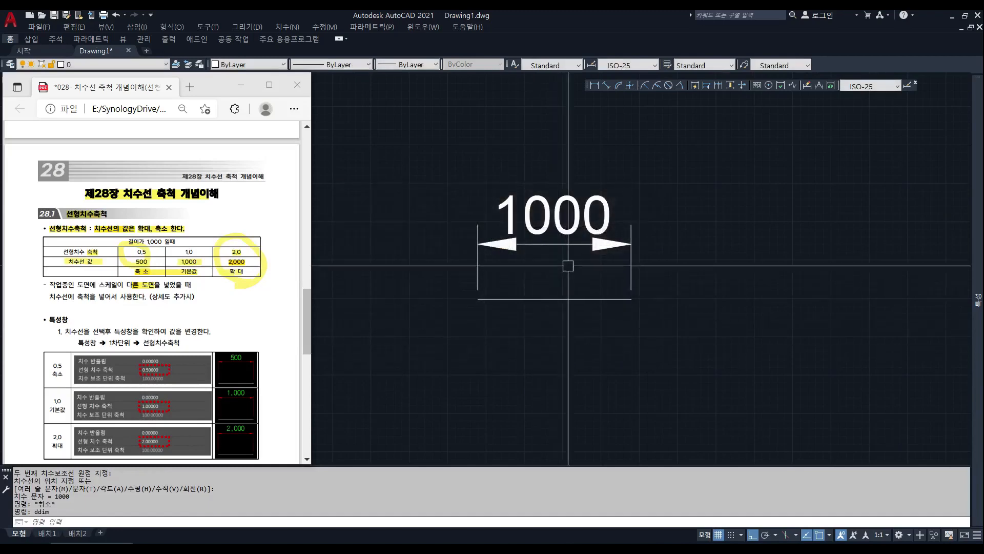
# Copy the line together with its dimension twice, placing one copy horizontally on each side of the original.
pyautogui.moveTo(565, 261)
pyautogui.mouseDown(button='middle')
pyautogui.moveTo(547, 266)
pyautogui.moveTo(561, 282)
pyautogui.mouseUp(button='middle')
pyautogui.scroll(1, 547, 265)
pyautogui.scroll(-2, 554, 289)
pyautogui.press('Escape')
pyautogui.press('Escape')
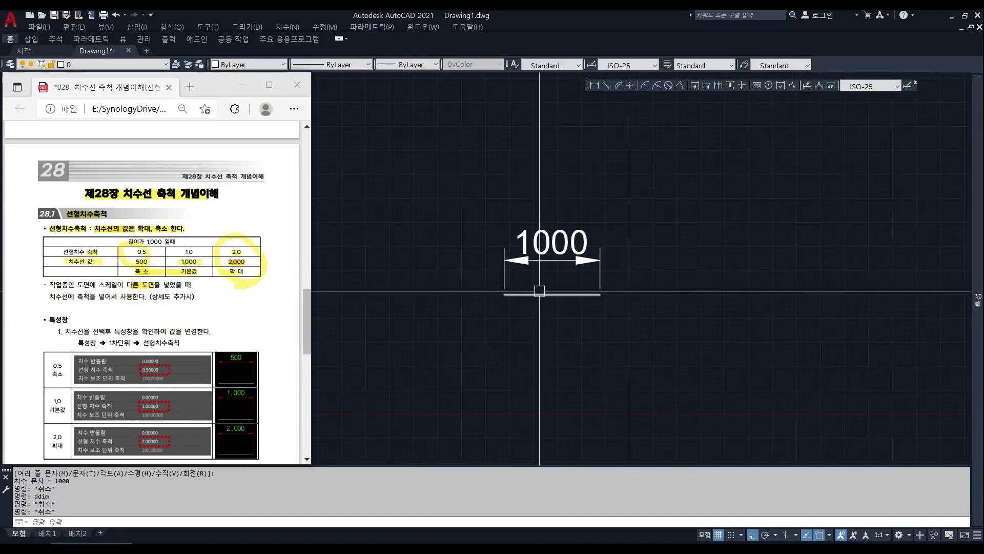
pyautogui.moveTo(533, 312); pyautogui.dragTo(647, 309, button='middle')
pyautogui.write('c')
pyautogui.press('space')
pyautogui.click(742, 187)
pyautogui.click(575, 328)
pyautogui.press('space')
pyautogui.click(674, 351)
pyautogui.click(509, 364)
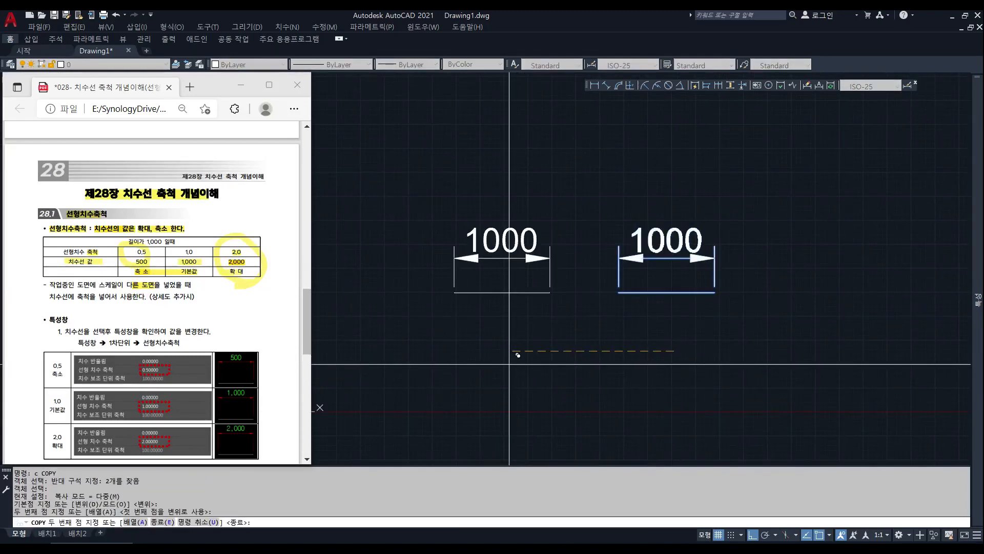
pyautogui.click(836, 353)
pyautogui.press('Escape')
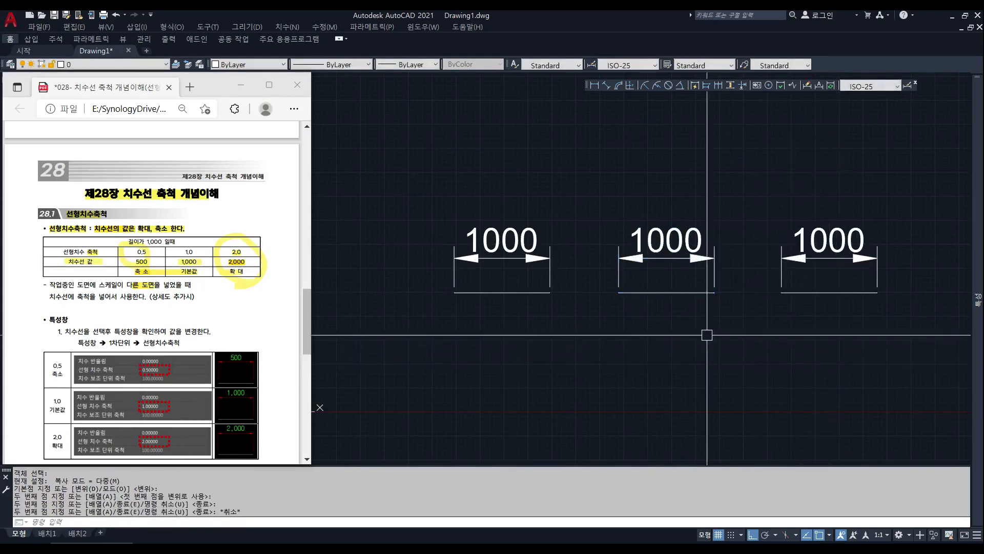
# Set the linear dimension scale (선형 치수 축척) of the leftmost dimension to 0.5 in its properties.
pyautogui.click(567, 256)
pyautogui.click(534, 228)
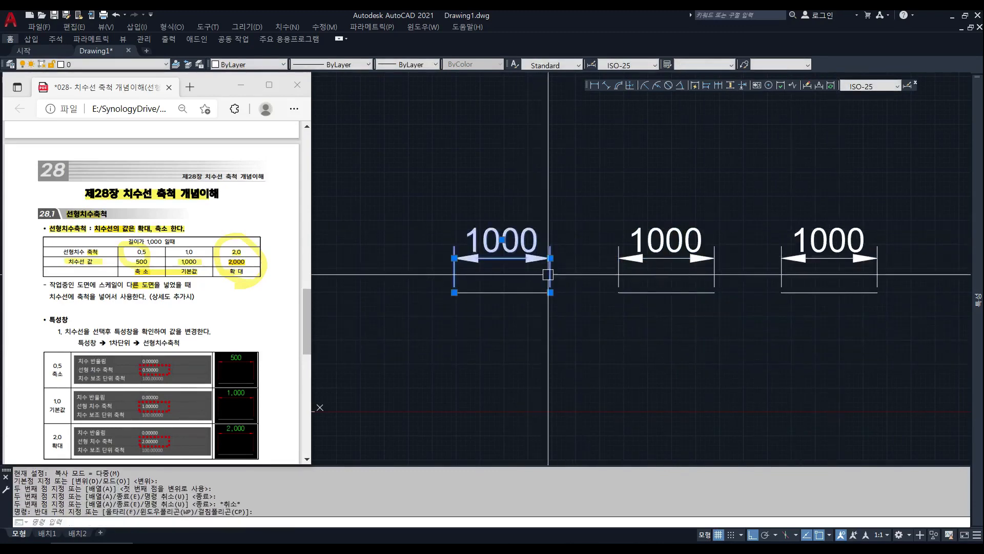
pyautogui.hotkey('ctrl', '1')
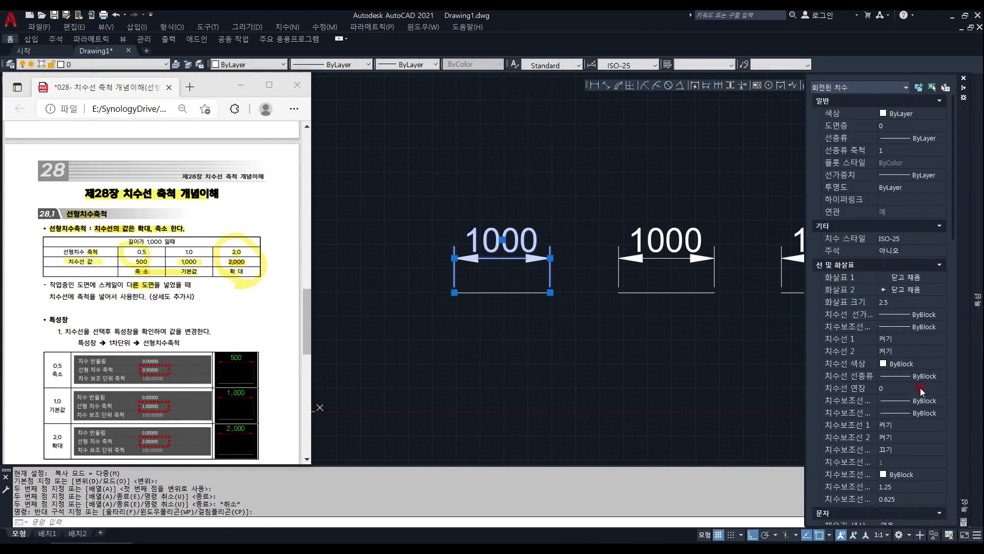
pyautogui.scroll(-15, 920, 390)
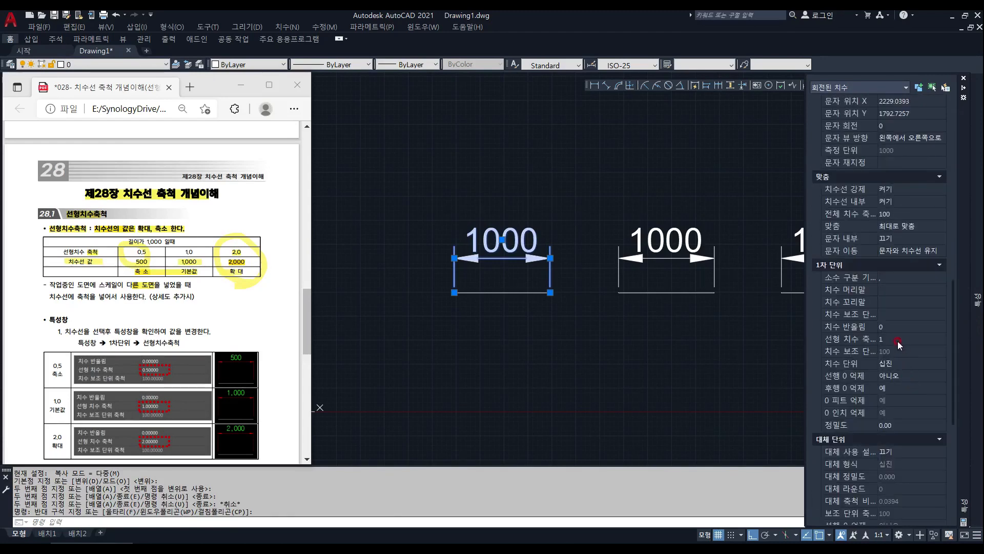
pyautogui.click(898, 340)
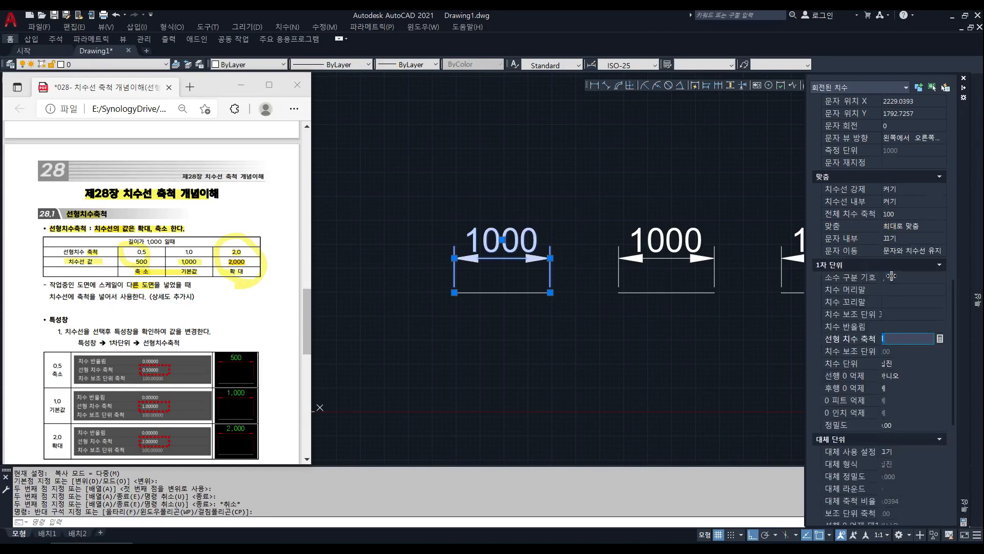
pyautogui.moveTo(877, 277); pyautogui.dragTo(891, 272)
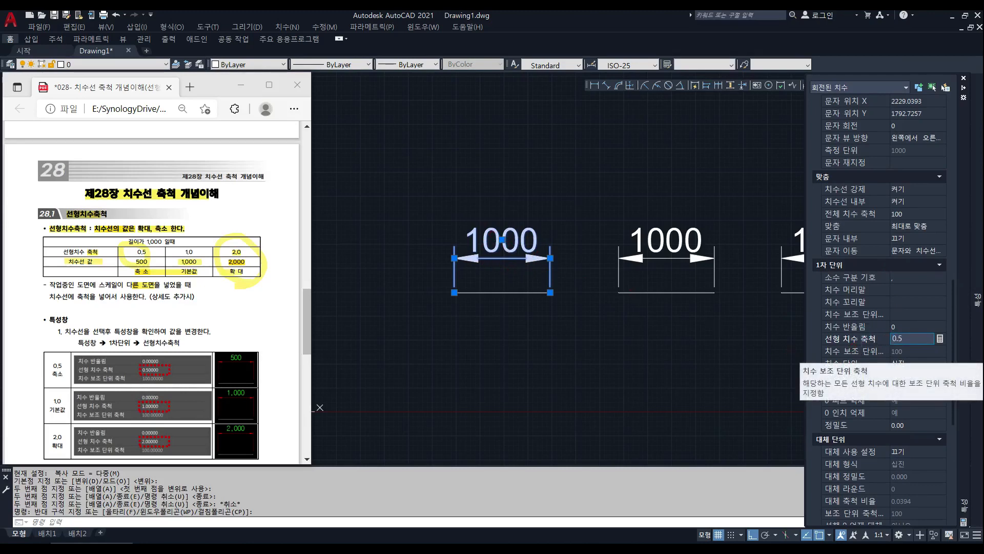
pyautogui.press('Return')
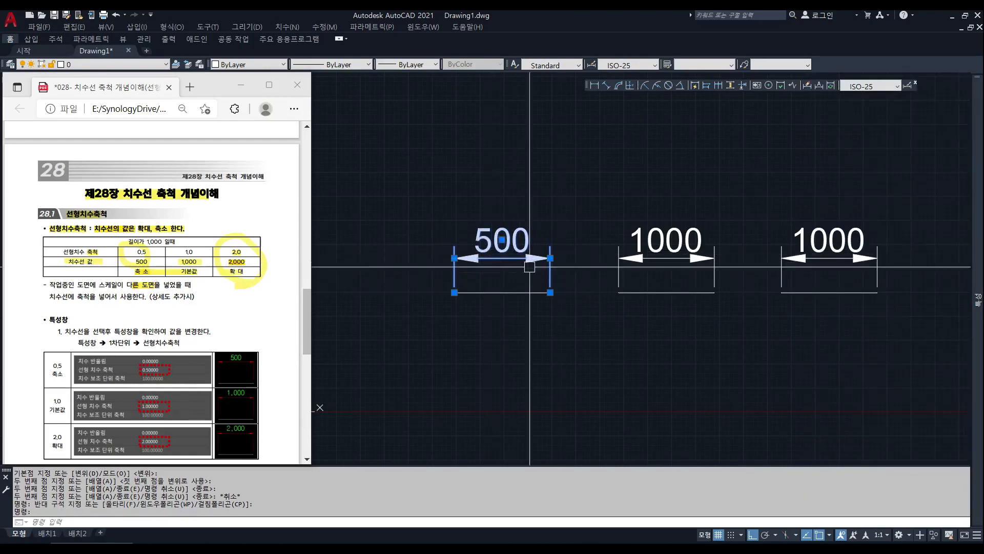
pyautogui.moveTo(649, 246); pyautogui.dragTo(604, 256, button='middle')
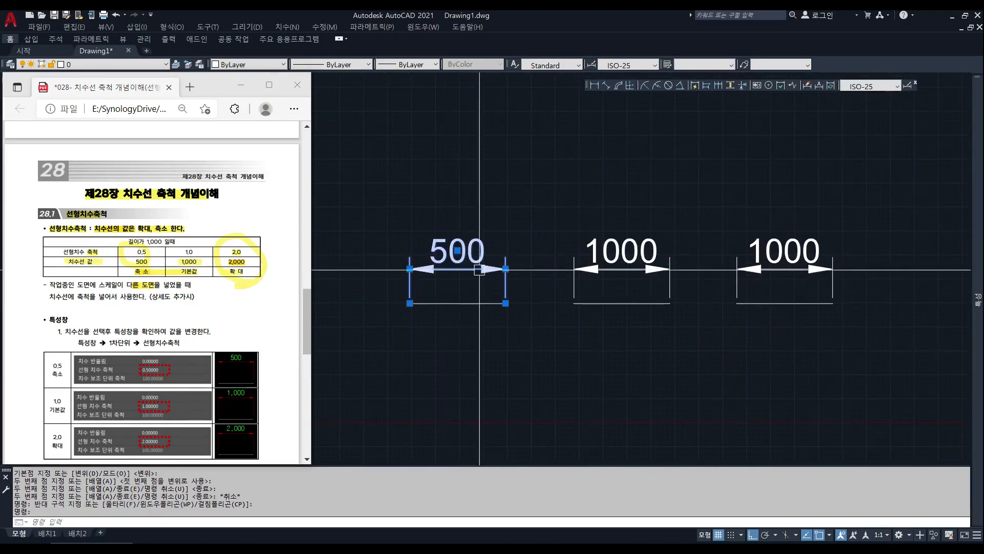
pyautogui.press('Escape')
pyautogui.press('Escape')
# Set the linear dimension scale (선형 치수 축척) of the rightmost dimension to 2 in its properties.
pyautogui.click(793, 284)
pyautogui.click(755, 233)
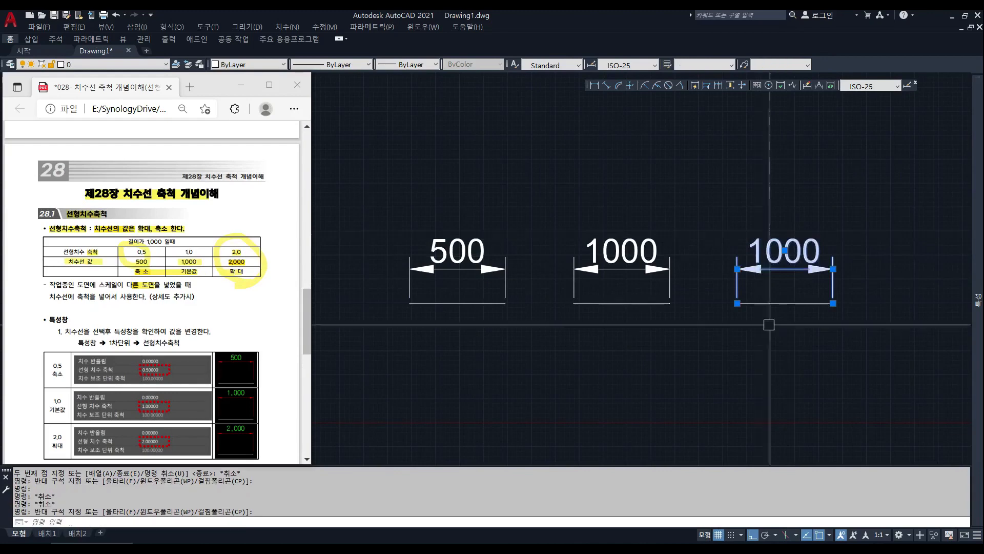
pyautogui.moveTo(712, 323); pyautogui.dragTo(618, 317, button='middle')
pyautogui.moveTo(976, 300)
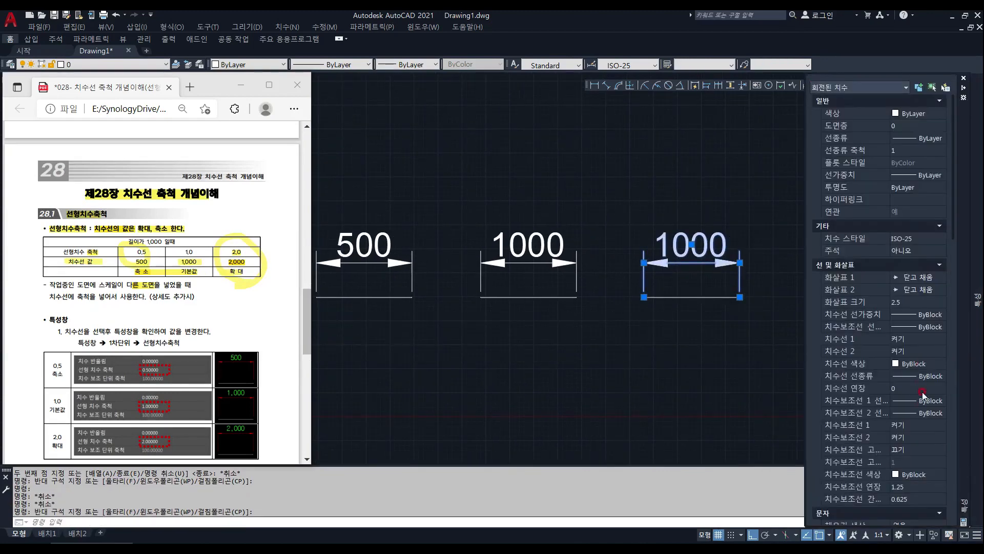
pyautogui.scroll(-3, 907, 434)
pyautogui.scroll(-10, 906, 434)
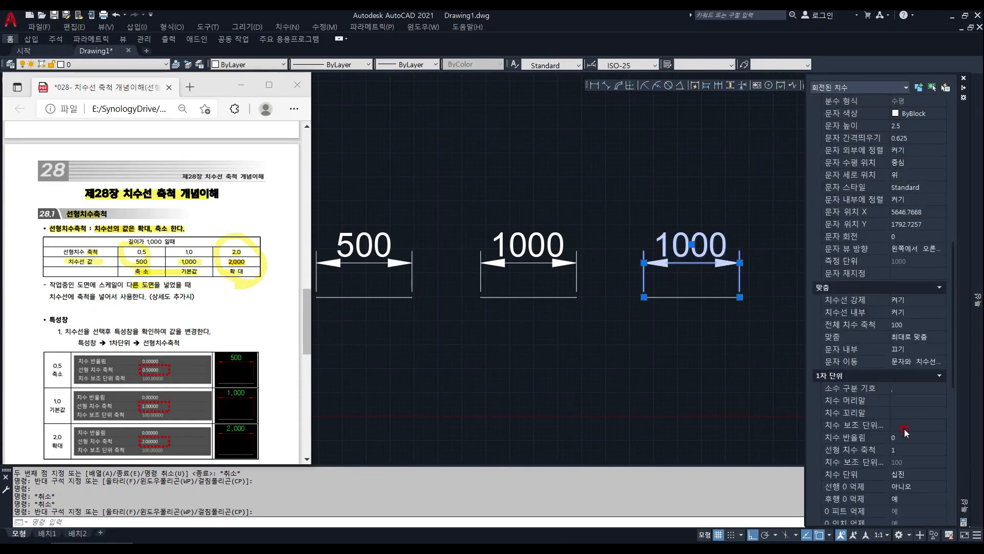
pyautogui.scroll(-3, 905, 432)
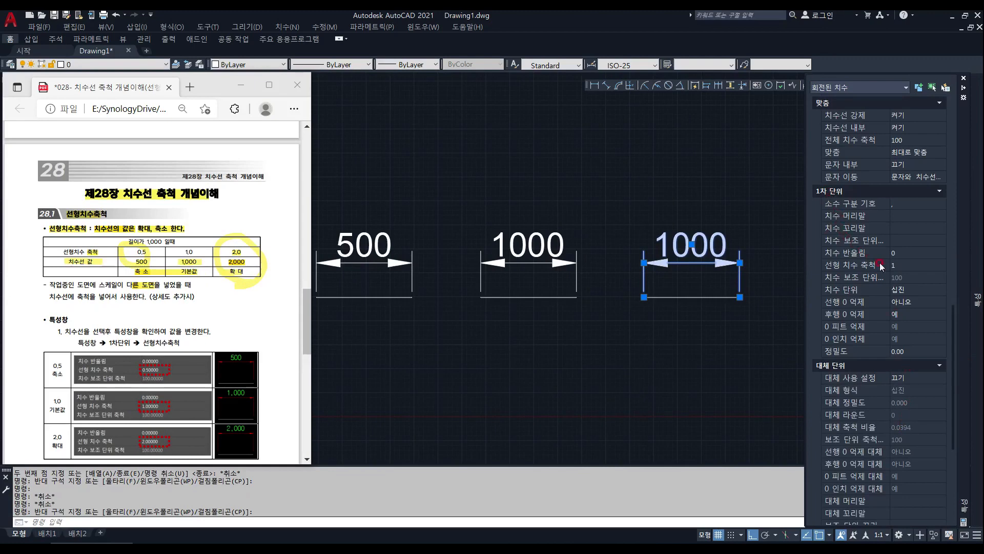
pyautogui.click(897, 264)
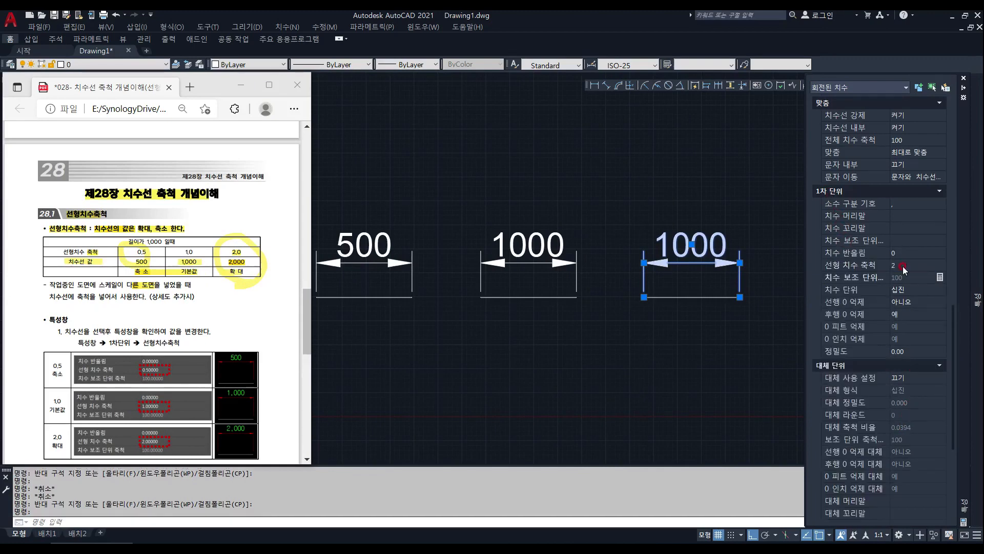
pyautogui.press('Return')
pyautogui.moveTo(694, 288); pyautogui.dragTo(729, 293, button='middle')
pyautogui.press('Escape')
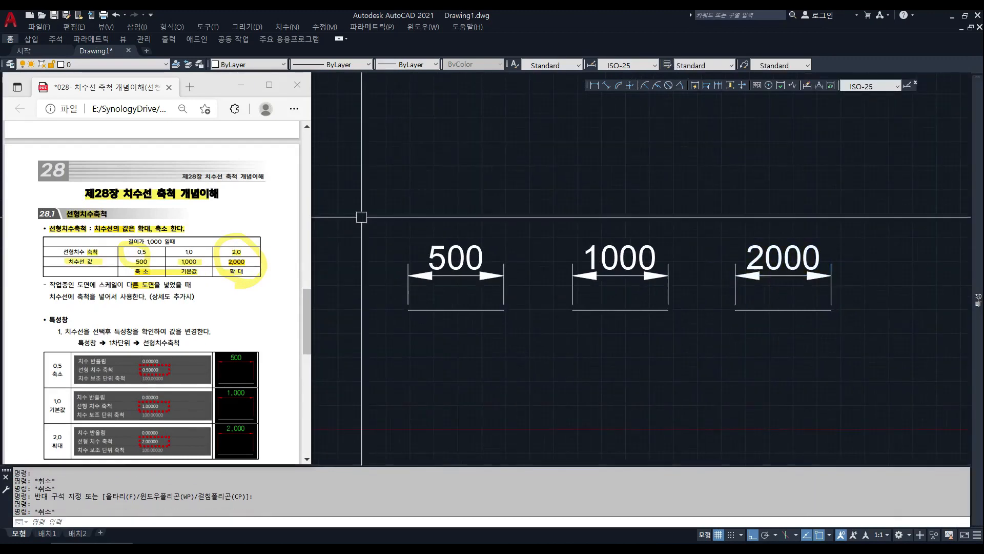
# Draw a rectangle enclosing all three dimensioned lines.
pyautogui.write('rec')
pyautogui.press('Return')
pyautogui.click(355, 195)
pyautogui.press('Escape')
pyautogui.press('Escape')
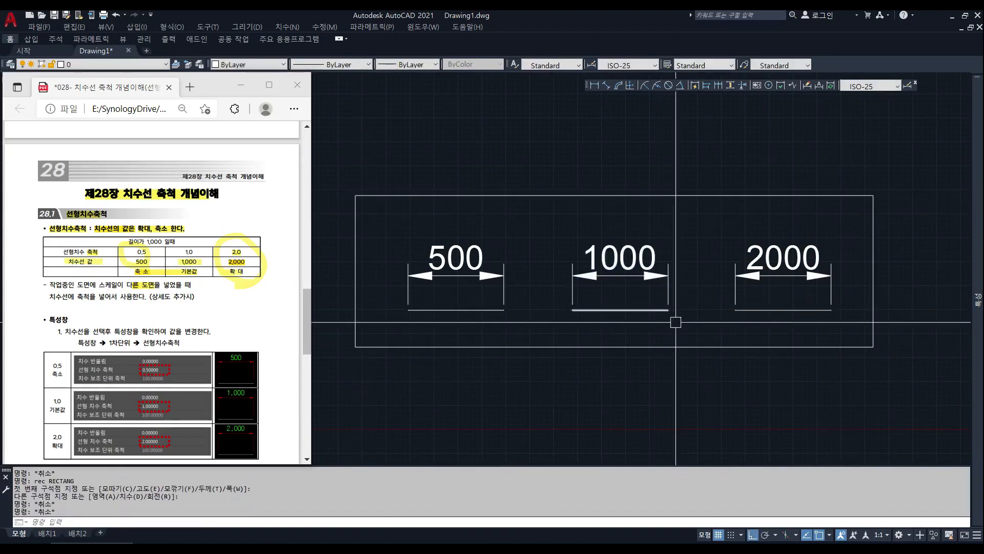
# Select the middle, left and right lines with their dimensions in turn to compare them, clearing each selection.
pyautogui.click(677, 323)
pyautogui.click(603, 229)
pyautogui.press('Escape')
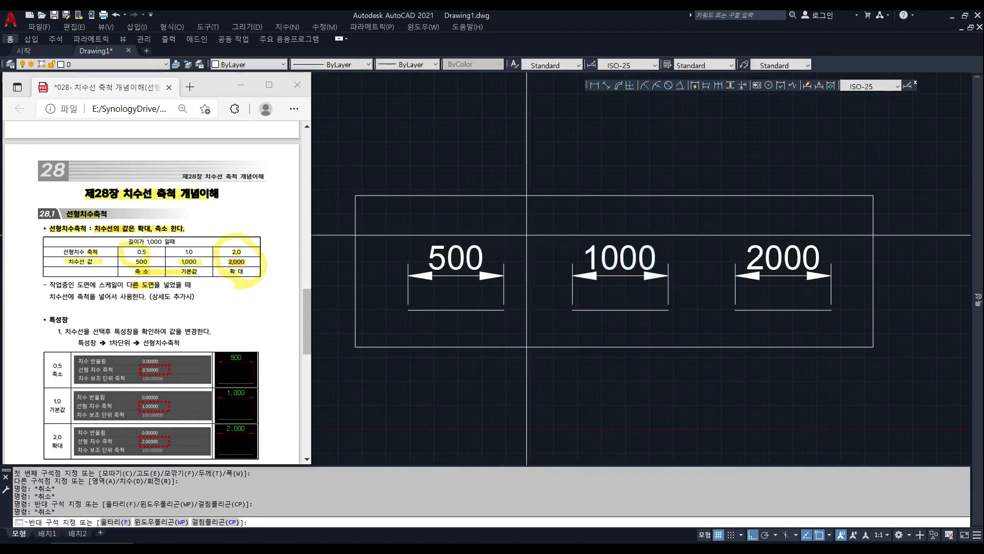
pyautogui.click(522, 232)
pyautogui.click(461, 324)
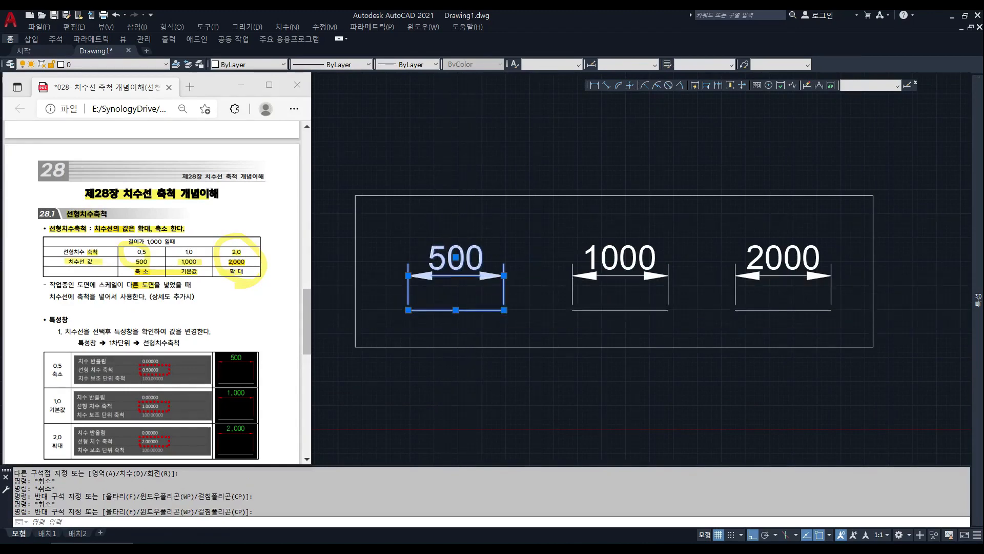
pyautogui.press('Escape')
pyautogui.press('Escape')
pyautogui.press('Escape')
pyautogui.click(814, 332)
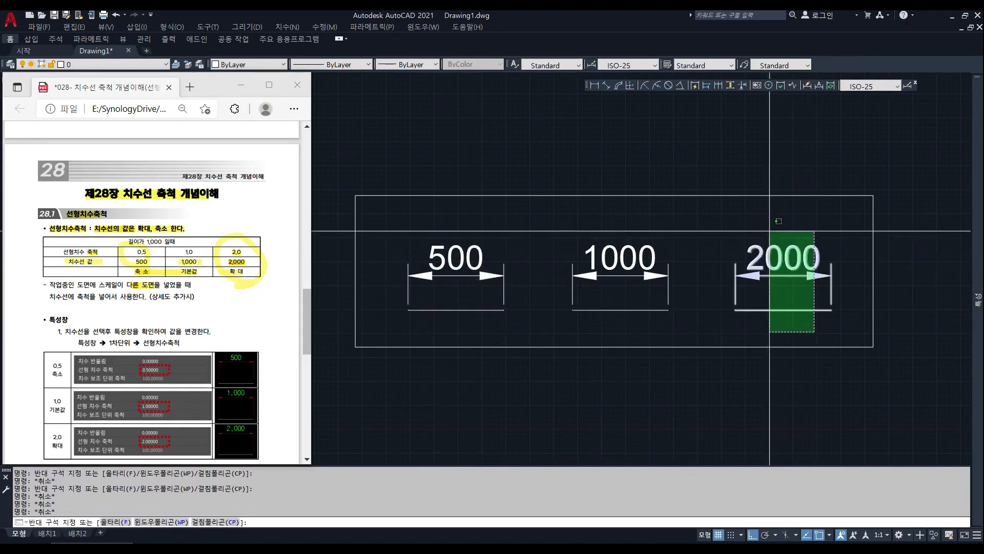
pyautogui.click(770, 231)
pyautogui.press('Escape')
pyautogui.press('Escape')
# Highlight the 특성창 instructions in the PDF handout and bring up section 28.2, 도면작성 요령.
pyautogui.moveTo(308, 328); pyautogui.dragTo(308, 343)
pyautogui.moveTo(32, 239)
pyautogui.mouseDown()
pyautogui.moveTo(201, 260)
pyautogui.moveTo(98, 221)
pyautogui.moveTo(241, 257)
pyautogui.mouseUp()
pyautogui.click(669, 302)
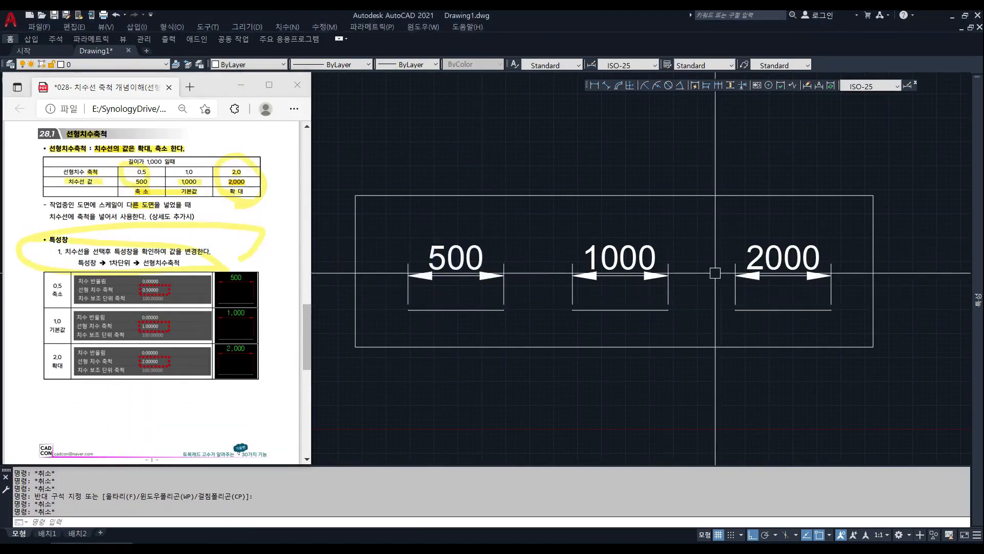
pyautogui.scroll(-6, 715, 273)
pyautogui.moveTo(308, 341); pyautogui.dragTo(311, 411)
pyautogui.click(572, 318)
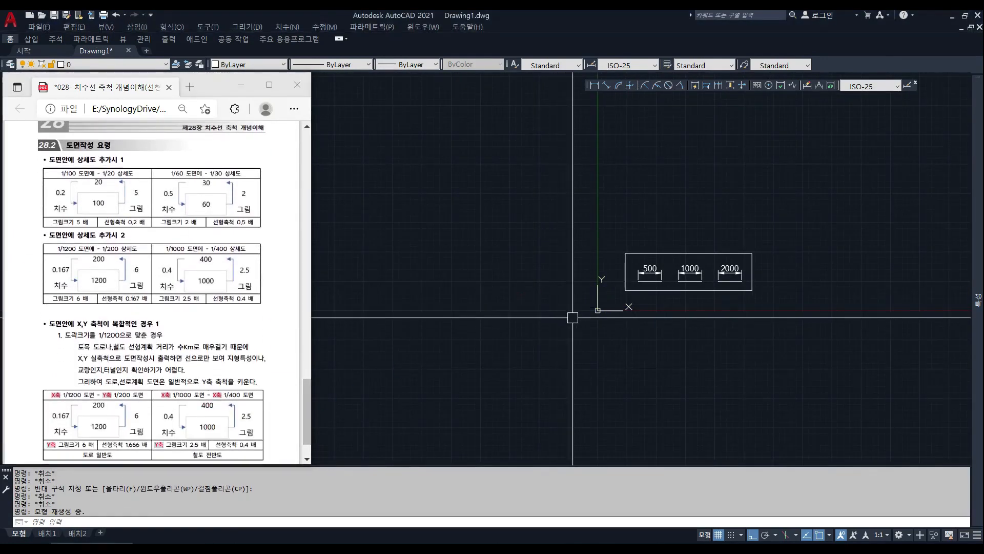
# Erase the three dimensioned lines together with the rectangle enclosing them.
pyautogui.scroll(4, 754, 256)
pyautogui.write('e')
pyautogui.press('Return')
pyautogui.click(345, 266)
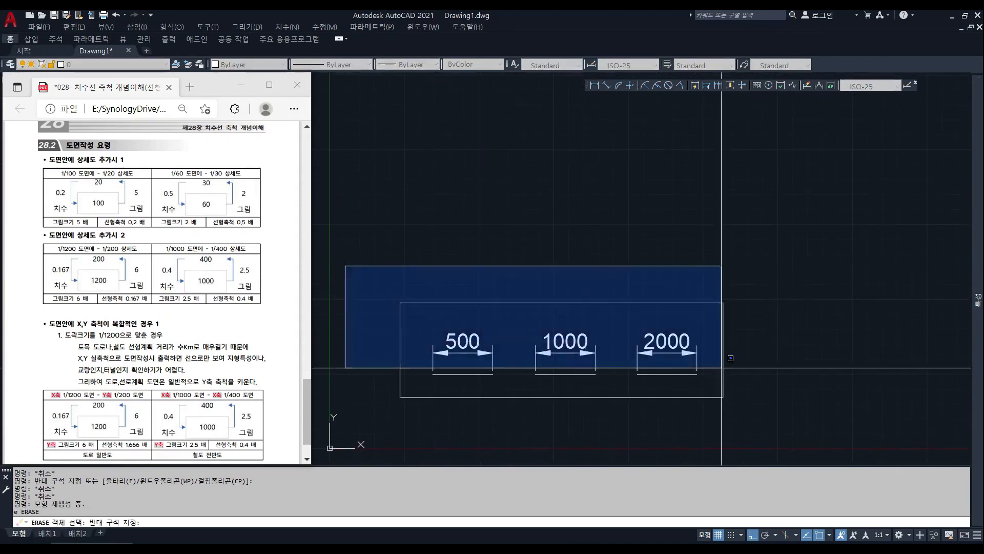
pyautogui.click(722, 367)
pyautogui.press('Return')
pyautogui.press('Escape')
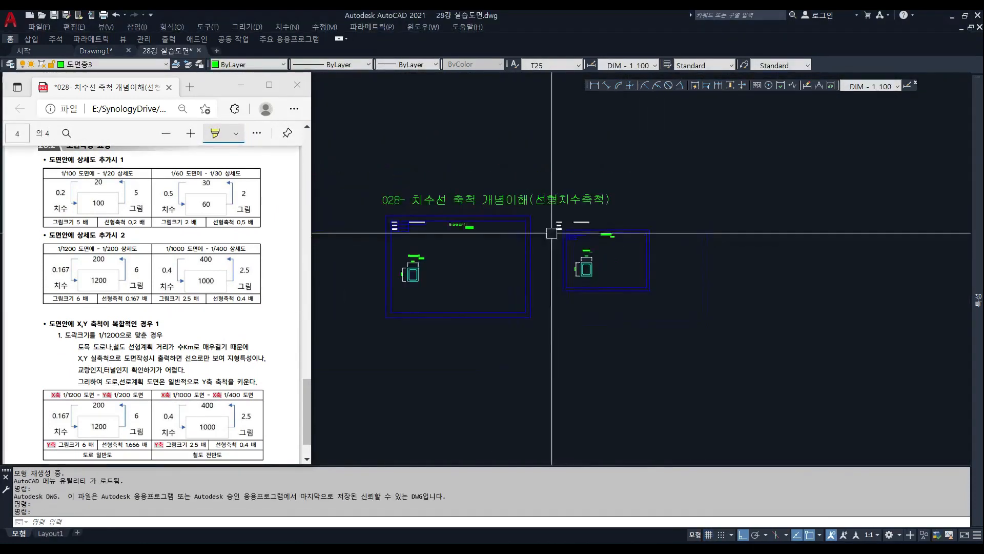
# Examine the S=1:100 and S=1:60 횡단면도(1) sheets in the 28강 실습도면 drawing.
pyautogui.moveTo(495, 233); pyautogui.dragTo(591, 229, button='middle')
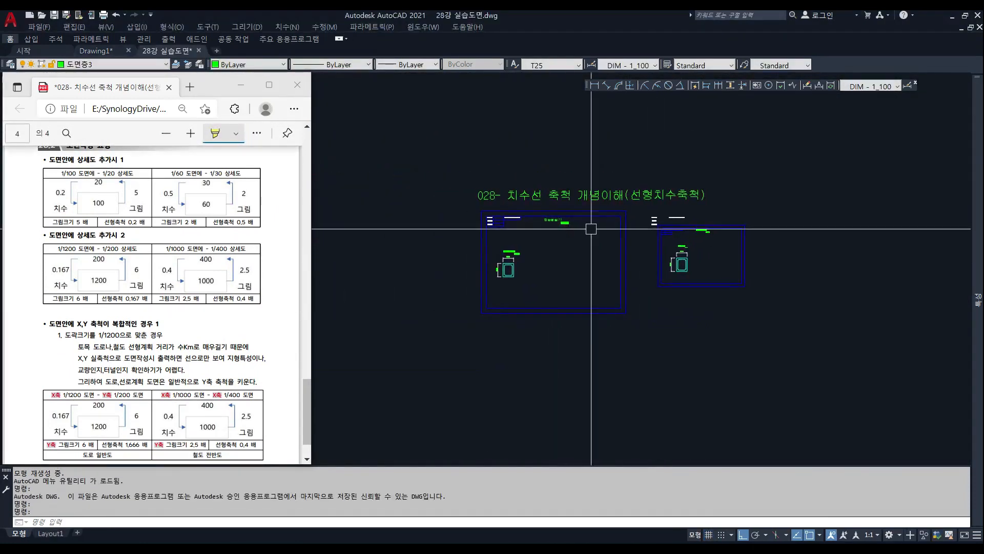
pyautogui.scroll(4, 577, 227)
pyautogui.moveTo(652, 251)
pyautogui.mouseDown(button='middle')
pyautogui.moveTo(621, 241)
pyautogui.moveTo(646, 243)
pyautogui.mouseUp(button='middle')
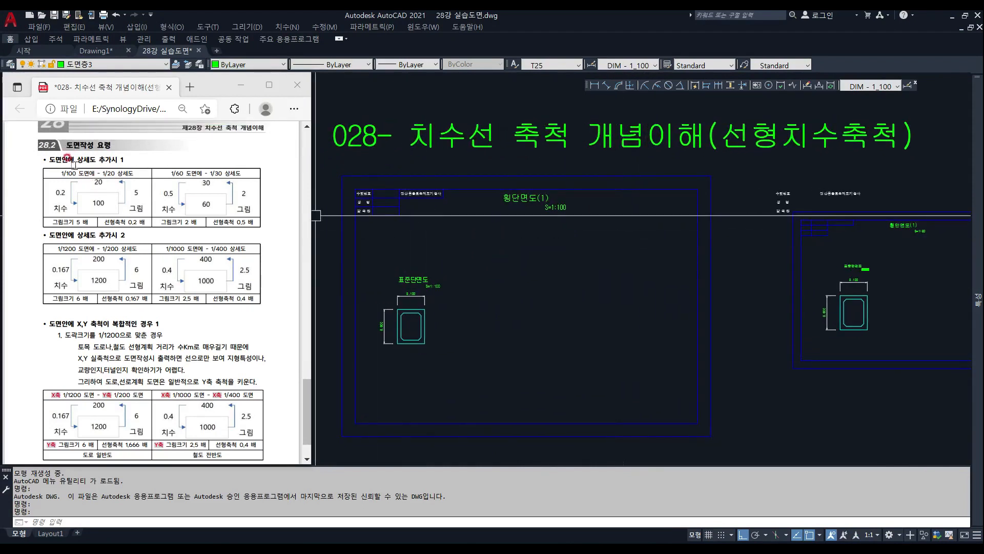
pyautogui.scroll(2, 560, 182)
pyautogui.scroll(-1, 512, 205)
pyautogui.moveTo(827, 224); pyautogui.dragTo(602, 222, button='middle')
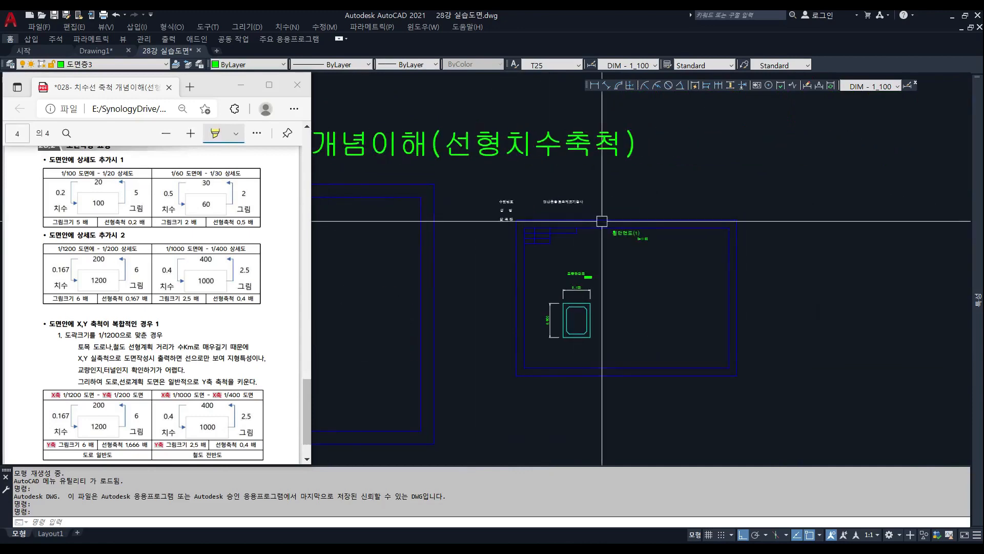
pyautogui.scroll(3, 682, 242)
pyautogui.scroll(-2, 727, 248)
# Highlight "1/60 도면" and "1/100 도면" in the handout's first detail-drawing table.
pyautogui.moveTo(170, 173); pyautogui.dragTo(195, 173)
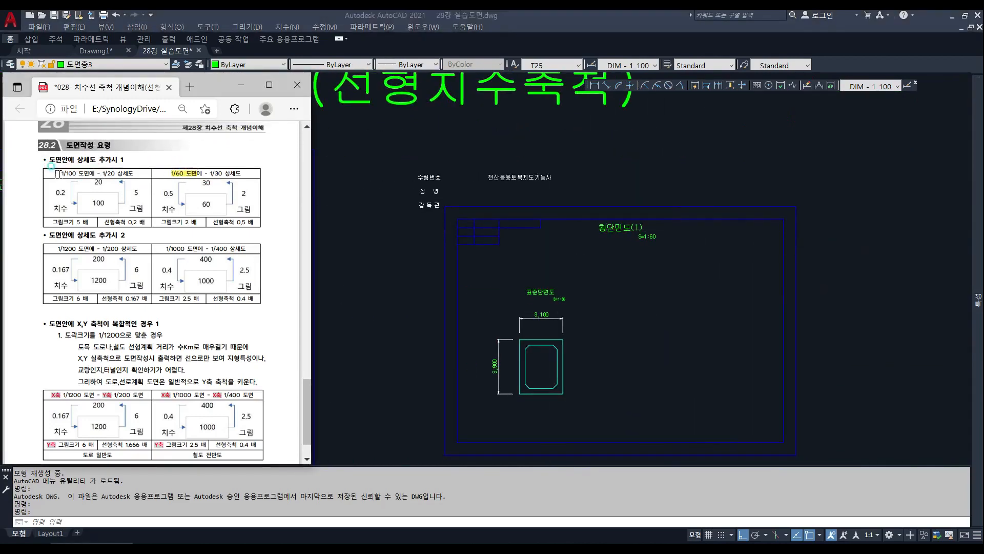
pyautogui.moveTo(57, 173); pyautogui.dragTo(86, 173)
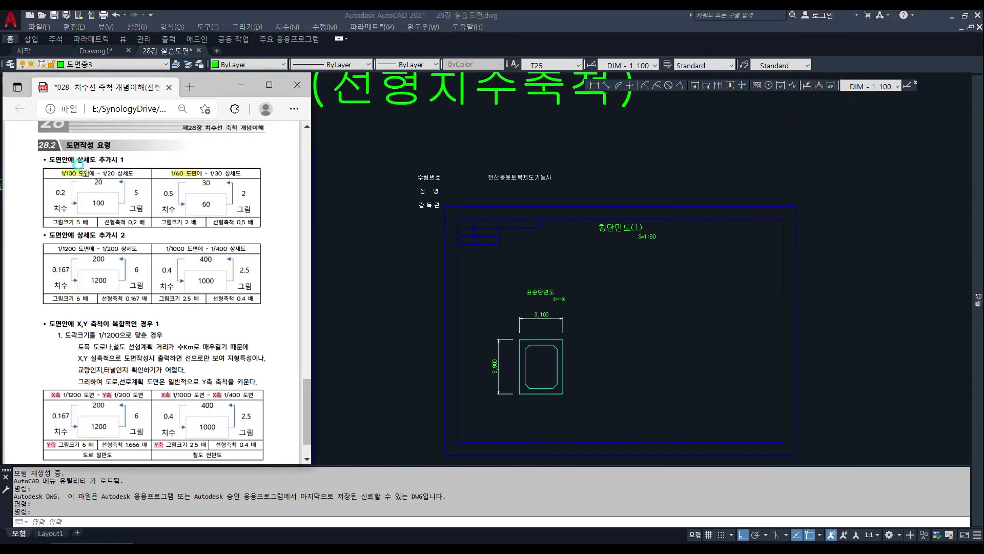
pyautogui.click(573, 262)
# Erase the four title-block texts lying outside the frame of the S=1:60 sheet.
pyautogui.scroll(-3, 589, 261)
pyautogui.scroll(1, 498, 251)
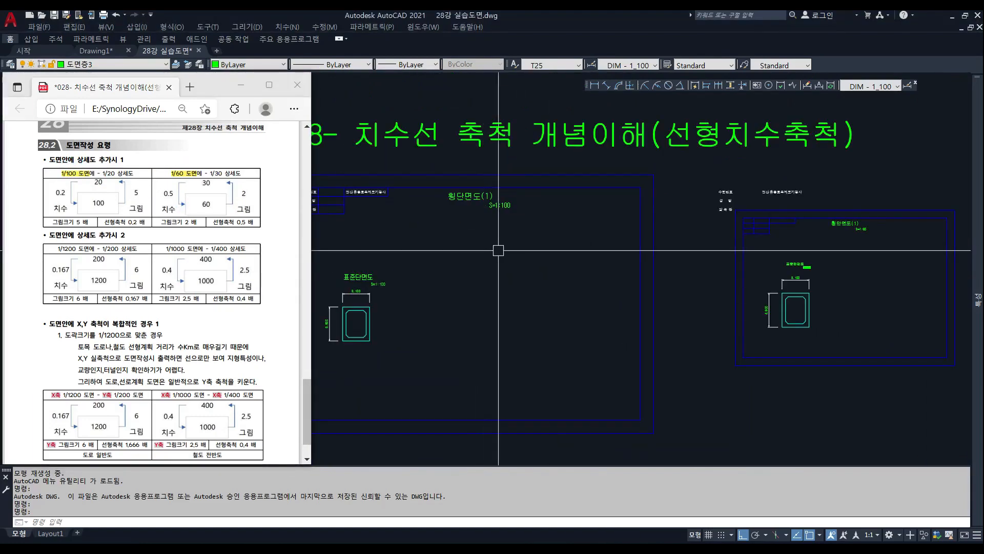
pyautogui.scroll(2, 688, 198)
pyautogui.write('e')
pyautogui.click(773, 149)
pyautogui.click(738, 253)
pyautogui.write('e')
pyautogui.click(897, 162)
pyautogui.click(851, 198)
pyautogui.press('space')
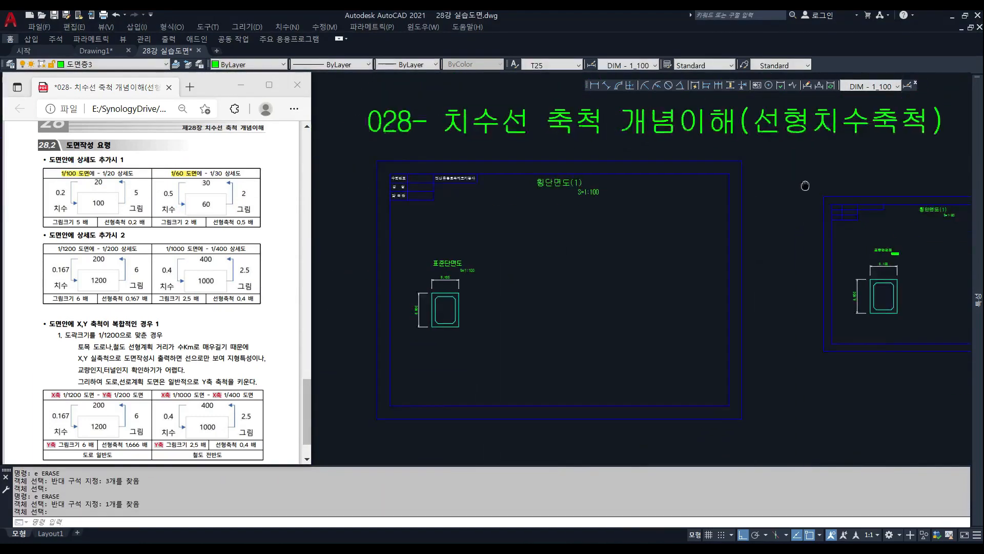
# Copy the box section outline without its dimensions from the 표준단면도 to the upper middle of the S=1:100 sheet.
pyautogui.moveTo(805, 185); pyautogui.dragTo(878, 174, button='middle')
pyautogui.write('z w')
pyautogui.click(410, 130)
pyautogui.click(736, 365)
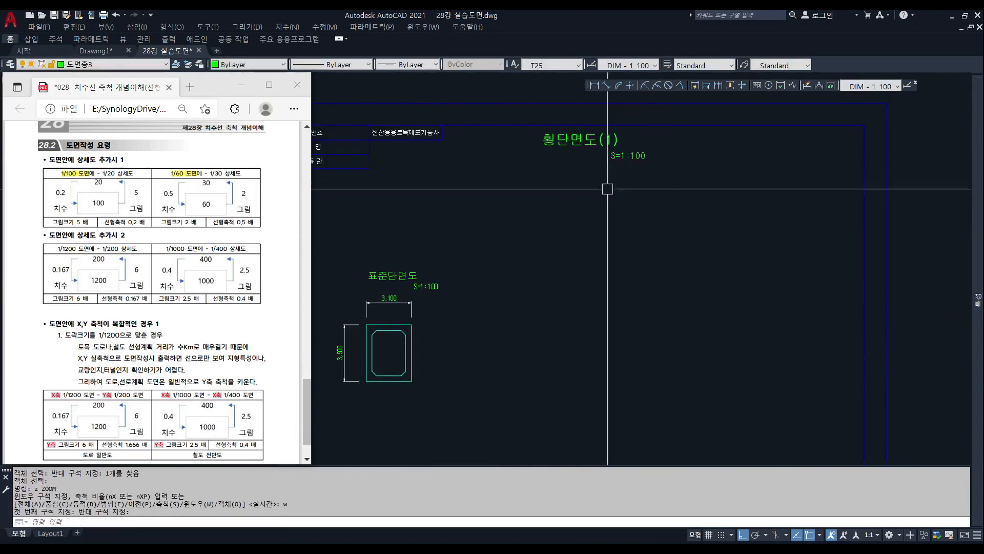
pyautogui.scroll(1, 381, 332)
pyautogui.moveTo(381, 332); pyautogui.dragTo(415, 305, button='middle')
pyautogui.write('c')
pyautogui.click(374, 279)
pyautogui.click(520, 402)
pyautogui.press('space')
pyautogui.click(456, 309)
pyautogui.scroll(-2, 455, 236)
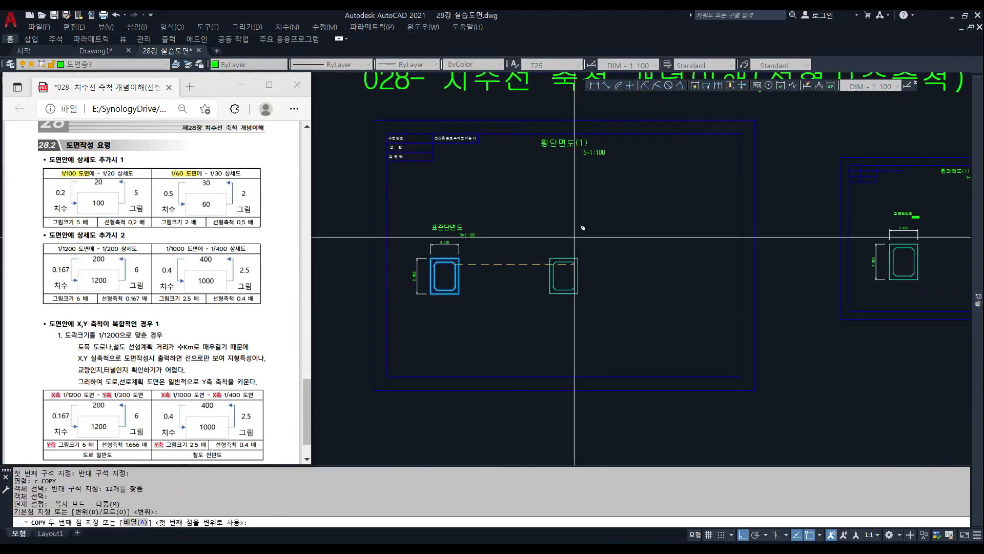
pyautogui.press('F8')
pyautogui.click(567, 229)
pyautogui.scroll(3, 562, 226)
pyautogui.press('Escape')
pyautogui.press('Escape')
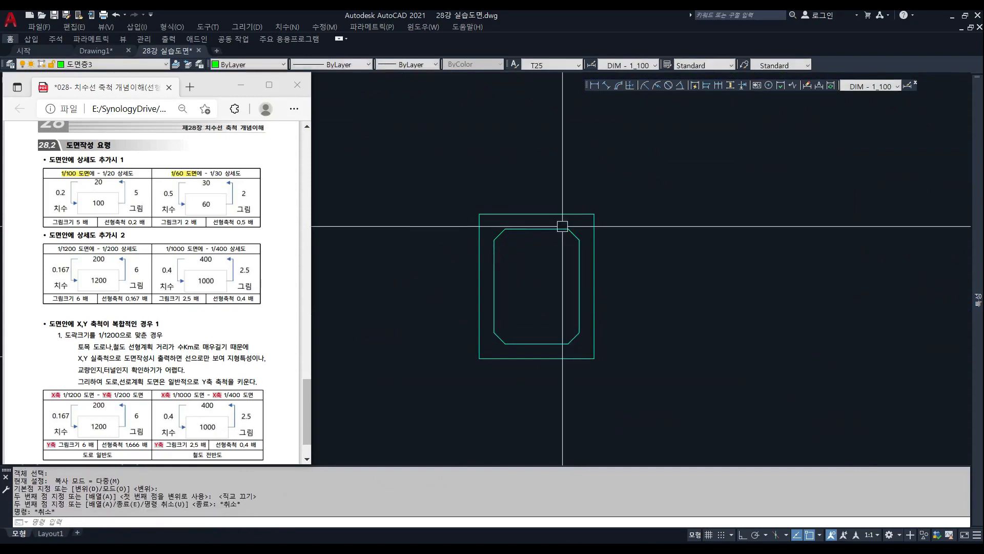
# Scale the copied box section by reference from its upper-left corner, with reference length 20 and new length 100.
pyautogui.scroll(-2, 562, 226)
pyautogui.write('s')
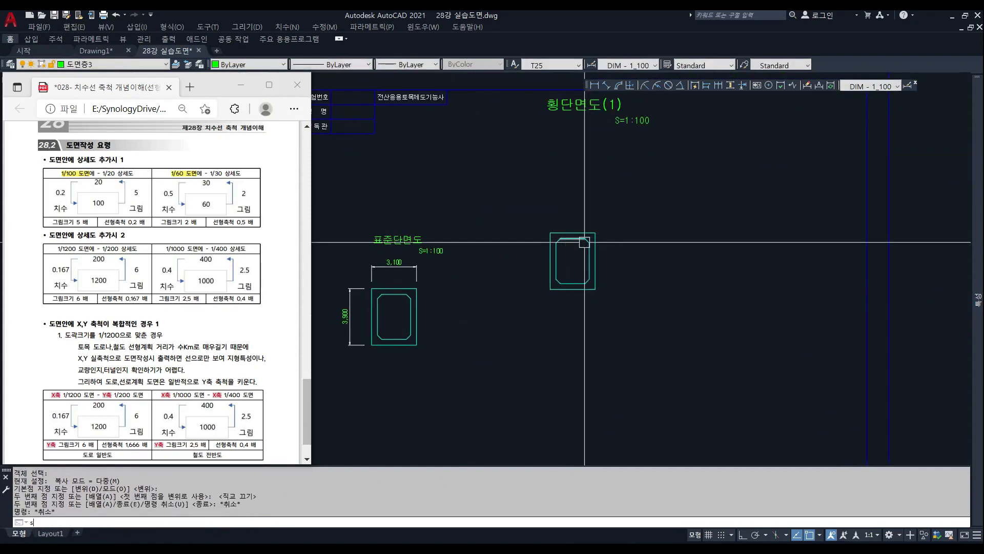
pyautogui.write('c')
pyautogui.press('space')
pyautogui.click(619, 214)
pyautogui.click(526, 290)
pyautogui.press('space')
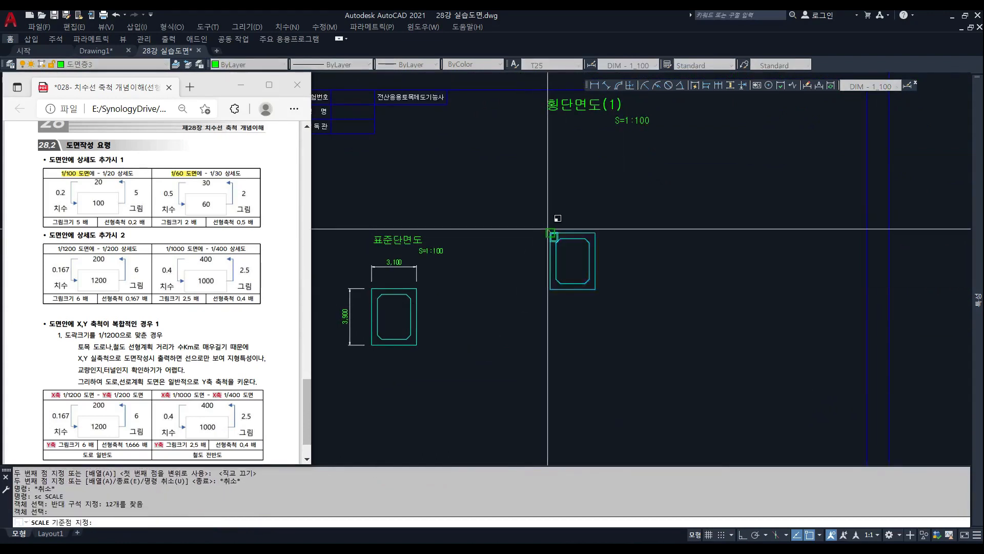
pyautogui.click(550, 232)
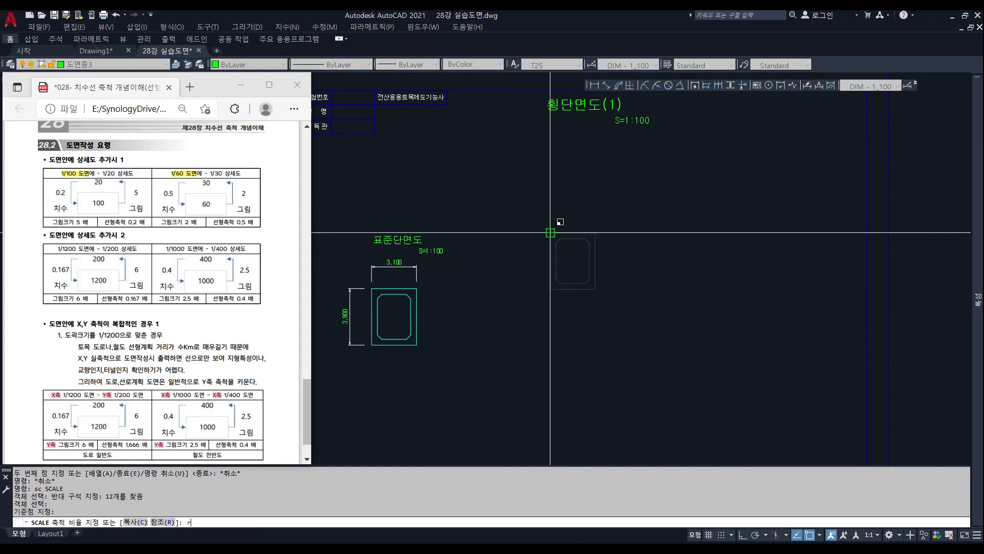
pyautogui.write('r')
pyautogui.press('space')
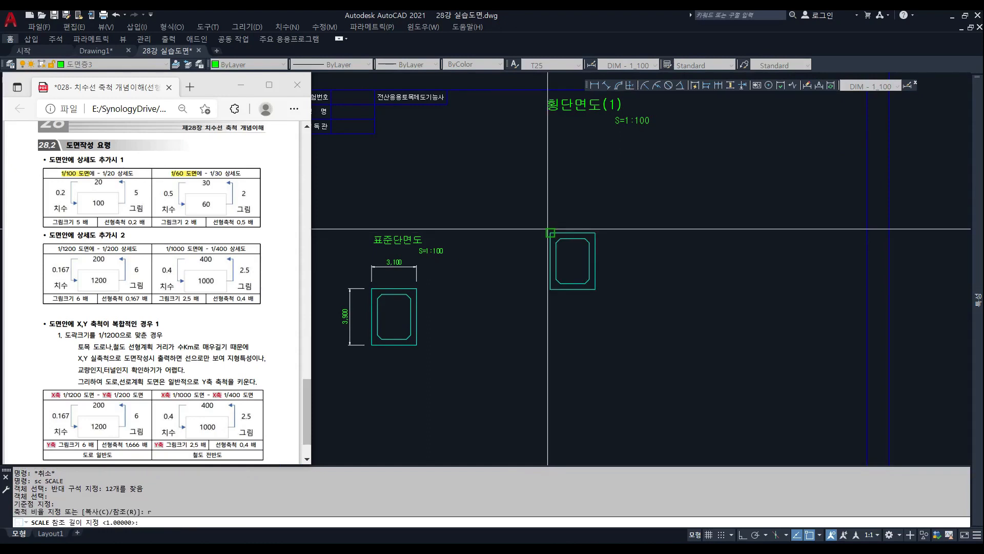
pyautogui.press('Return')
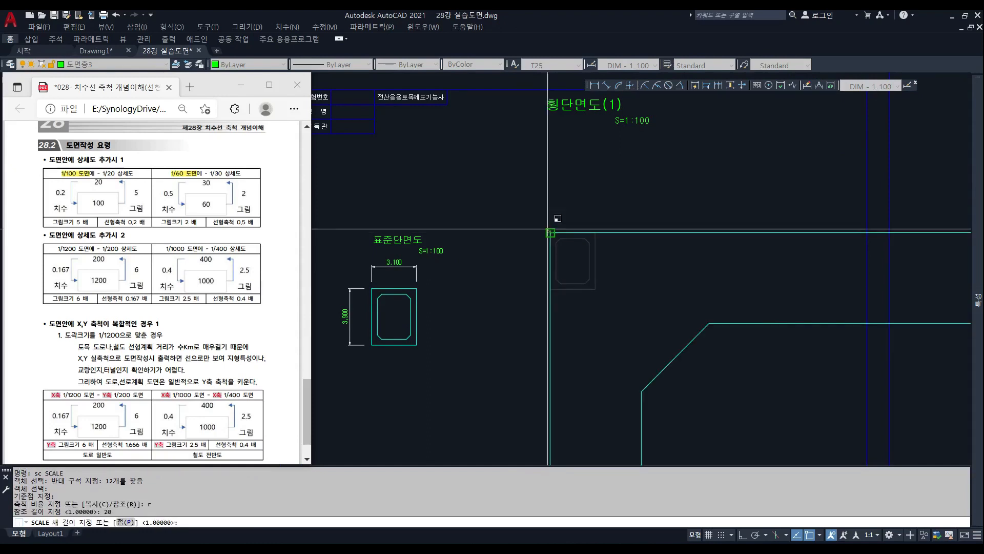
pyautogui.write('10')
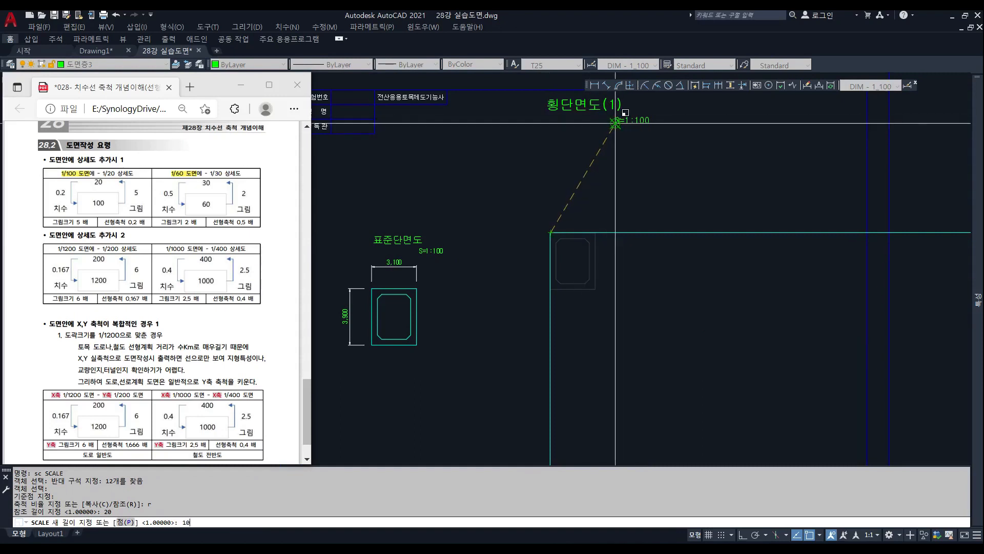
pyautogui.write('0')
pyautogui.press('Return')
# Draw a horizontal line across the upper part of the enlarged box section, extending past both outer walls.
pyautogui.write('l')
pyautogui.press('Return')
pyautogui.click(500, 304)
pyautogui.press('F8')
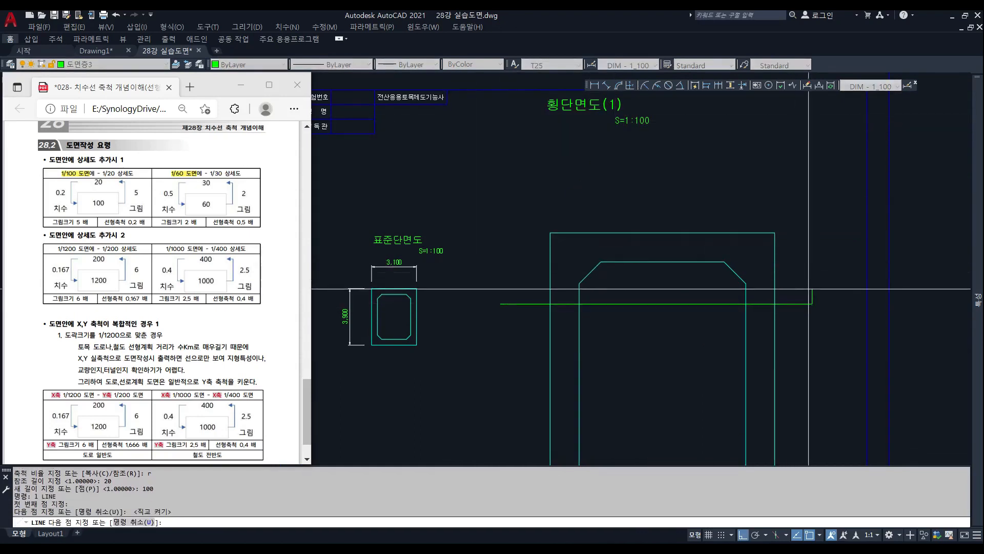
pyautogui.press('Escape')
pyautogui.press('Escape')
# Trim the enlarged section's walls below the horizontal line and erase that cutting line.
pyautogui.write('tr')
pyautogui.click(795, 302)
pyautogui.press('space')
pyautogui.click(800, 331)
pyautogui.click(496, 369)
pyautogui.write('e')
pyautogui.click(517, 323)
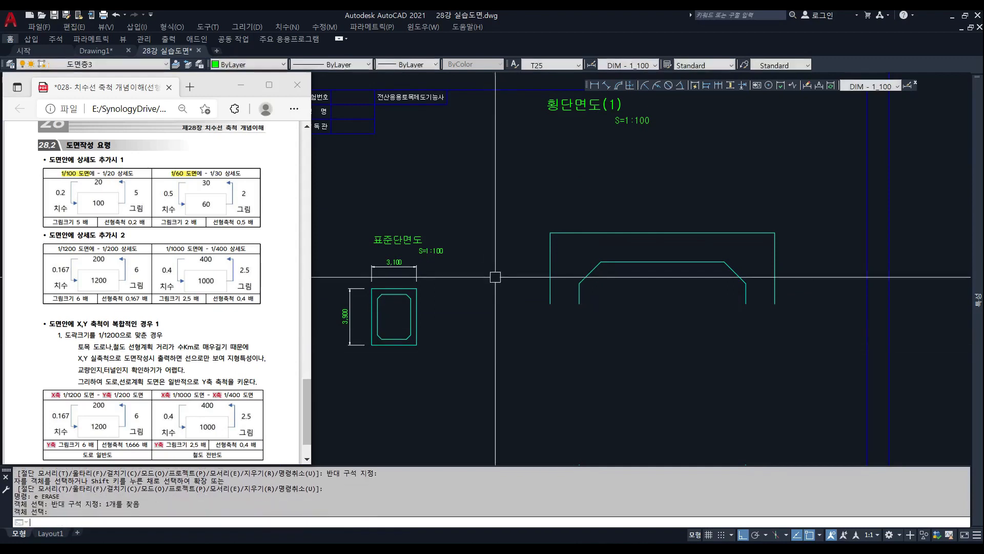
pyautogui.press('Escape')
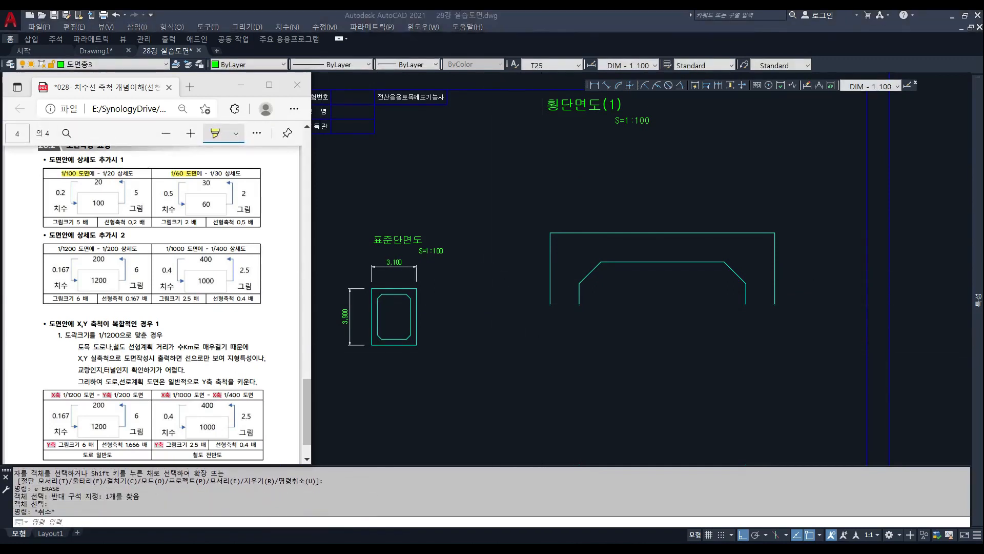
# Highlight the drawing factor 5 in the handout's 1/100 table and divide 100 by 20 in the calculator.
pyautogui.moveTo(514, 238); pyautogui.dragTo(506, 169)
pyautogui.press('Escape')
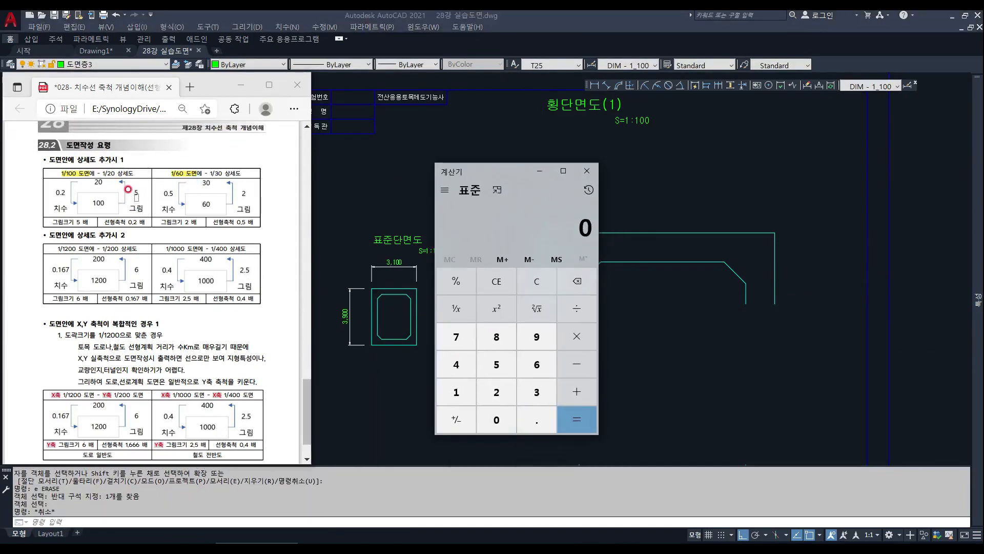
pyautogui.moveTo(137, 197); pyautogui.dragTo(138, 198)
pyautogui.moveTo(475, 171); pyautogui.dragTo(437, 176)
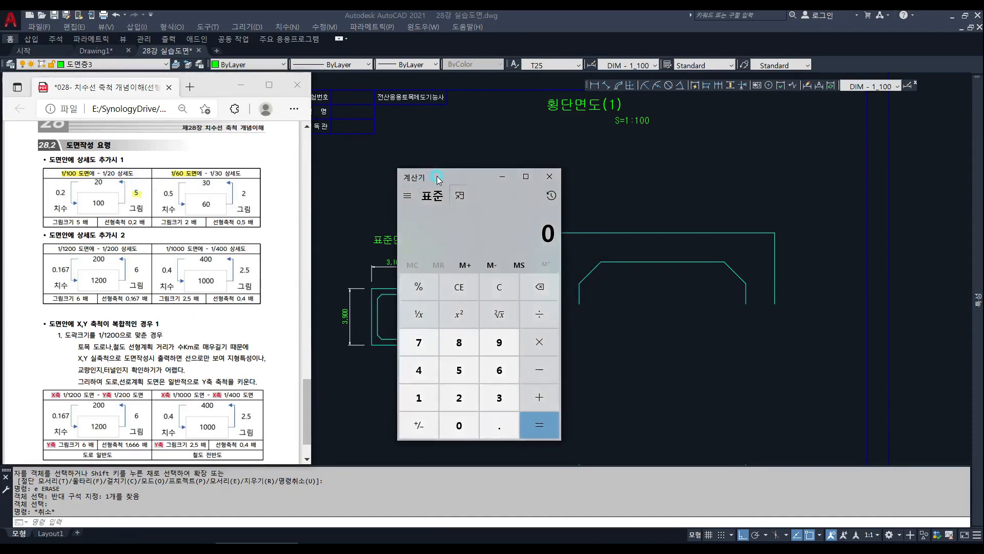
pyautogui.press('Escape')
pyautogui.write('0/20')
pyautogui.press('Return')
pyautogui.click(613, 192)
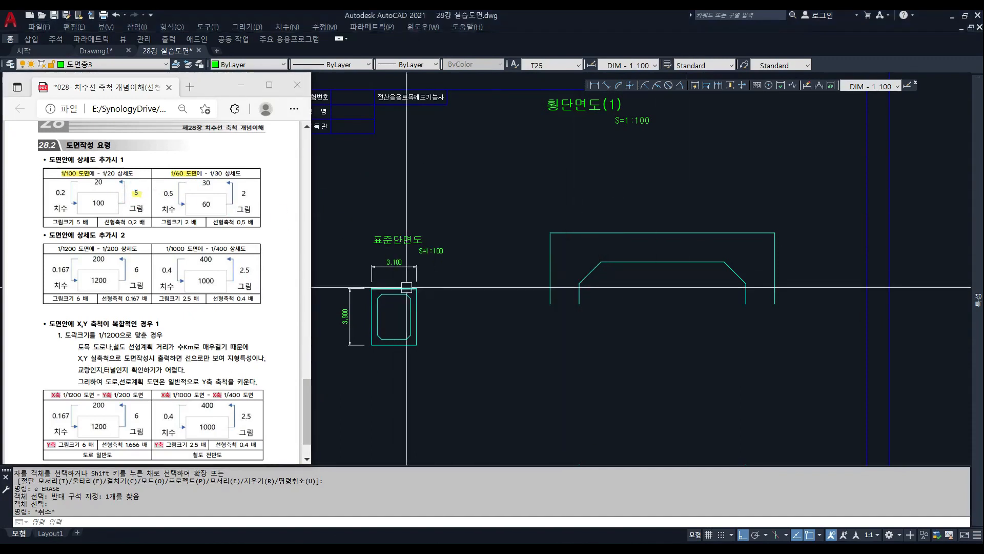
# Copy the original box section outline without its dimensions to the lower middle of the S=1:100 sheet.
pyautogui.write('c')
pyautogui.press('space')
pyautogui.click(359, 279)
pyautogui.click(431, 351)
pyautogui.press('space')
pyautogui.click(411, 316)
pyautogui.moveTo(556, 432); pyautogui.dragTo(549, 308, button='middle')
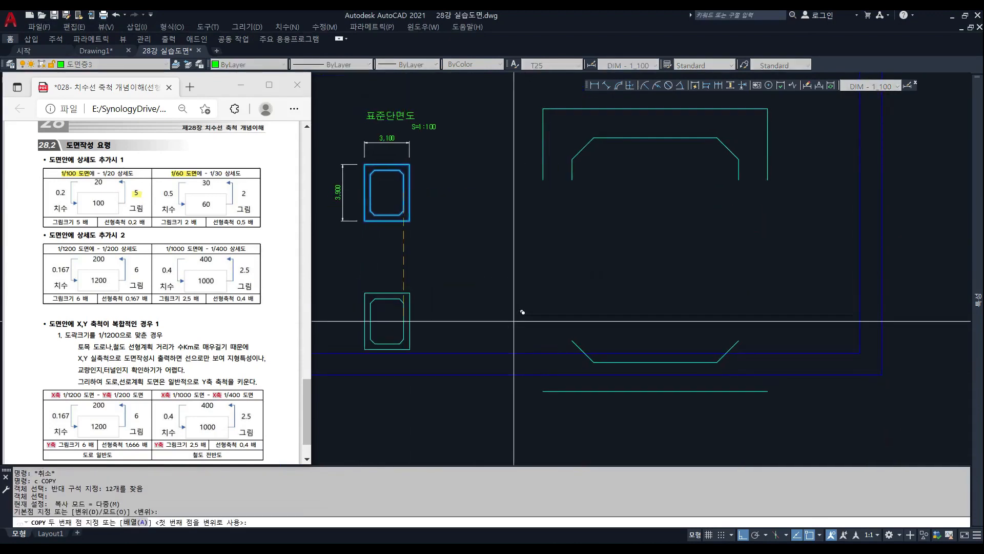
pyautogui.press('F8')
pyautogui.click(524, 292)
pyautogui.press('Escape')
# Erase the leftover bottom lines of the trimmed enlarged section.
pyautogui.write('e')
pyautogui.press('space')
pyautogui.click(522, 332)
pyautogui.click(775, 413)
pyautogui.press('space')
pyautogui.press('Escape')
pyautogui.scroll(-3, 641, 405)
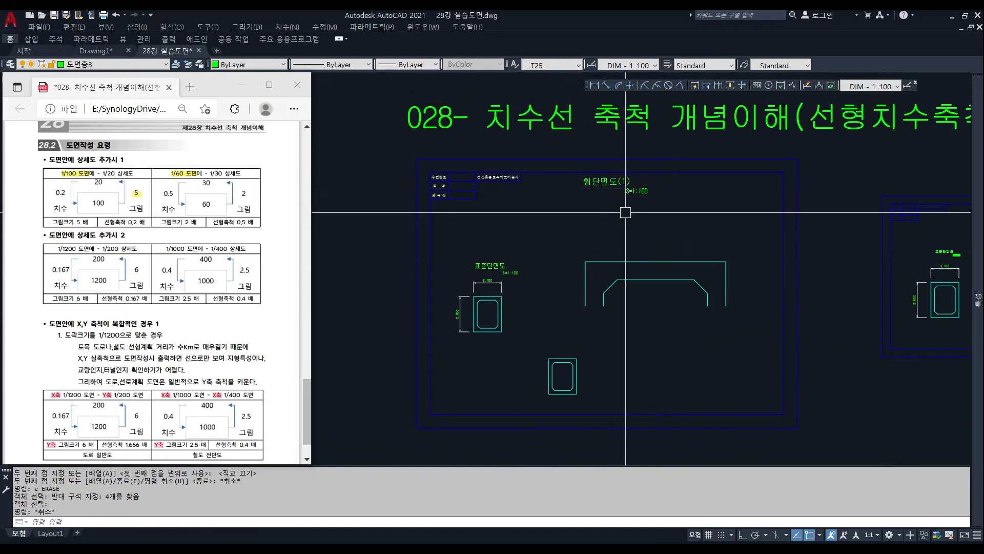
pyautogui.scroll(2, 555, 420)
pyautogui.write('sc')
pyautogui.press('space')
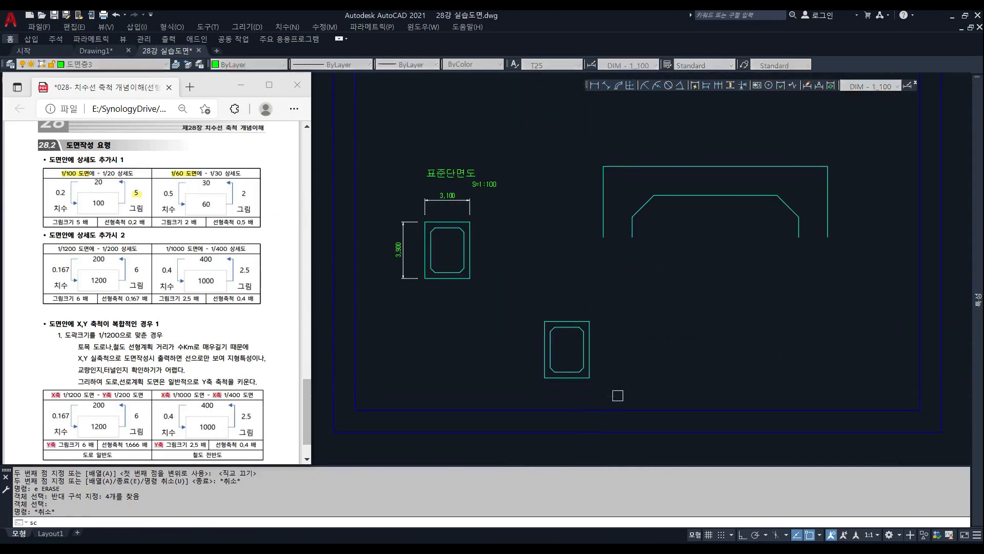
pyautogui.click(533, 310)
pyautogui.click(602, 390)
pyautogui.press('space')
pyautogui.click(544, 321)
pyautogui.press('space')
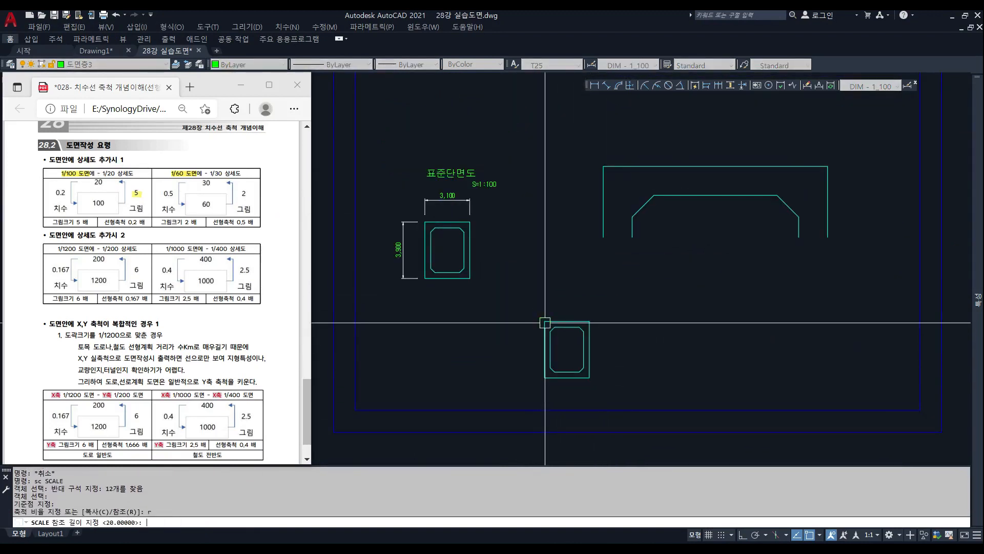
pyautogui.press('Escape')
pyautogui.press('Escape')
# Scale the lower box section copy by a factor of 5 from its upper-left corner.
pyautogui.write('sc')
pyautogui.press('space')
pyautogui.click(533, 310)
pyautogui.click(602, 389)
pyautogui.press('space')
pyautogui.click(545, 321)
pyautogui.write('5')
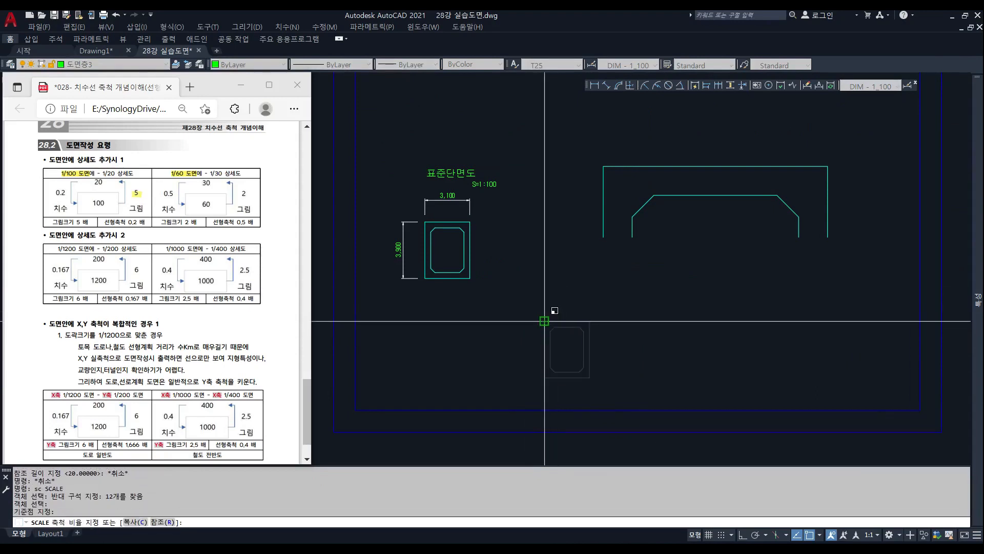
pyautogui.press('Return')
pyautogui.scroll(-2, 474, 182)
pyautogui.press('Escape')
# Move the enlarged full section so its upper-left corner meets that of the trimmed section.
pyautogui.write('m')
pyautogui.press('space')
pyautogui.click(508, 261)
pyautogui.click(684, 427)
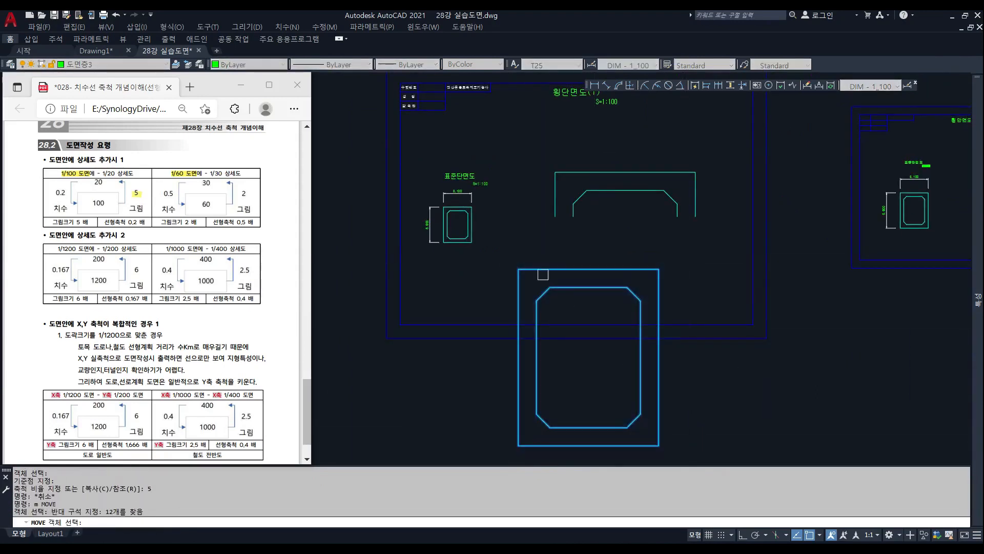
pyautogui.press('space')
pyautogui.click(518, 269)
pyautogui.click(555, 172)
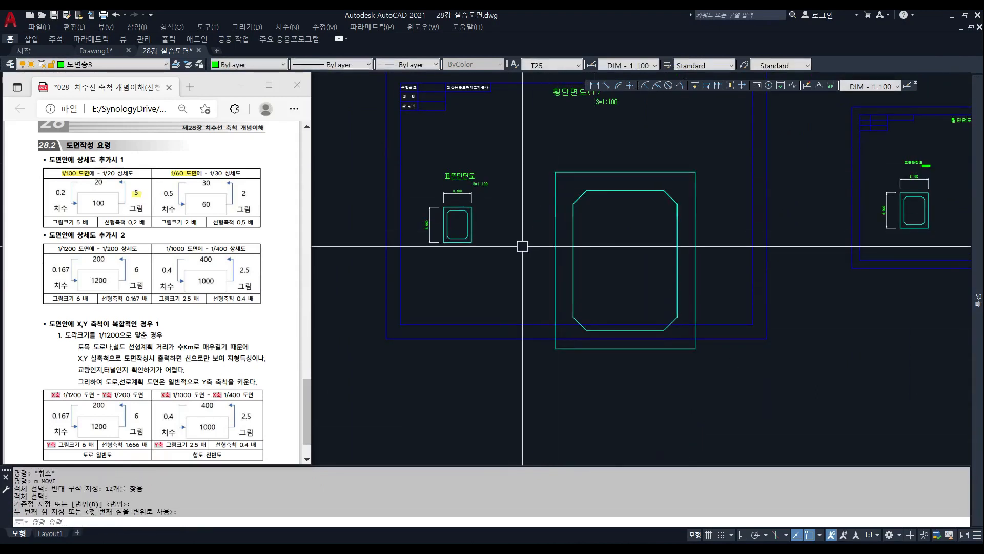
# Move the enlarged full section down clear of the trimmed section.
pyautogui.write('m')
pyautogui.press('space')
pyautogui.write('p')
pyautogui.press('space')
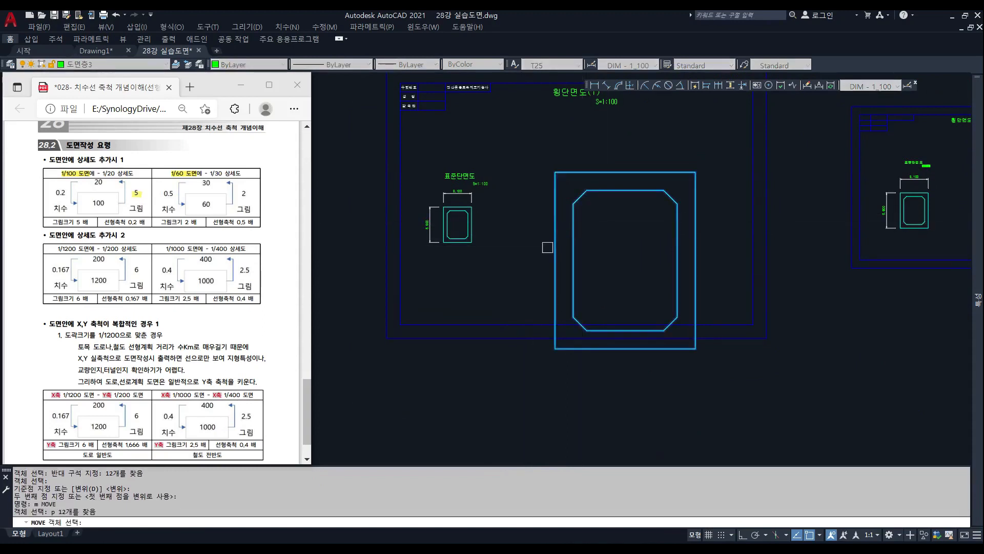
pyautogui.press('space')
pyautogui.click(512, 222)
pyautogui.click(505, 300)
pyautogui.press('Escape')
# Erase the enlarged full box section copy, keeping the trimmed section above it.
pyautogui.write('e')
pyautogui.click(523, 233)
pyautogui.click(733, 451)
pyautogui.press('space')
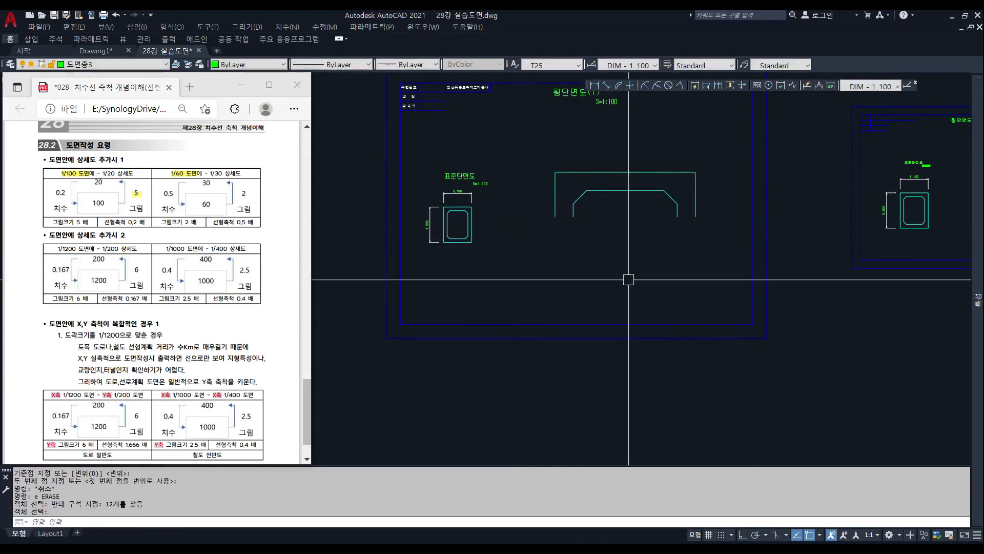
# Add a horizontal linear dimension above the trimmed section, spanning its full outer width.
pyautogui.moveTo(593, 224); pyautogui.dragTo(592, 291, button='middle')
pyautogui.scroll(1, 600, 225)
pyautogui.press('Escape')
pyautogui.press('Escape')
pyautogui.press('Escape')
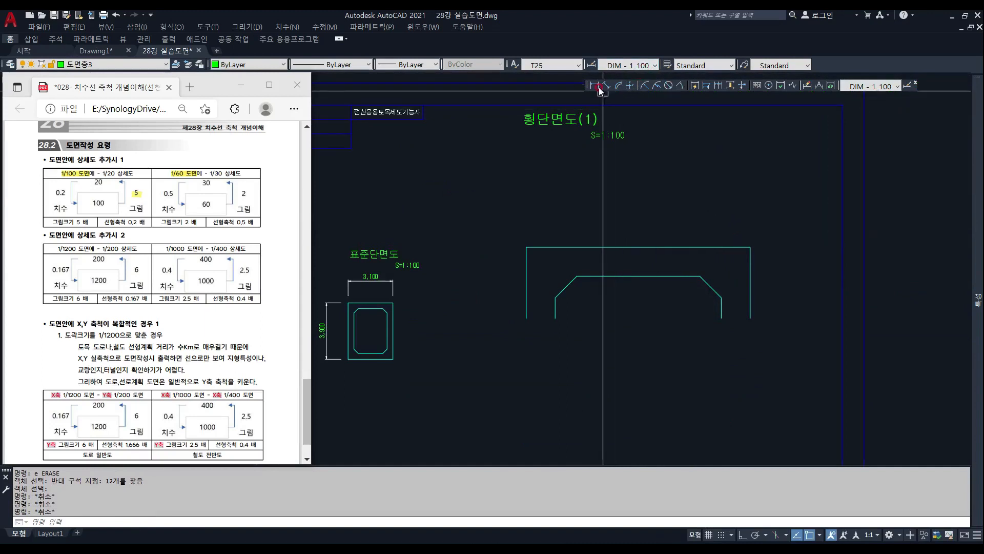
pyautogui.click(594, 85)
pyautogui.click(750, 247)
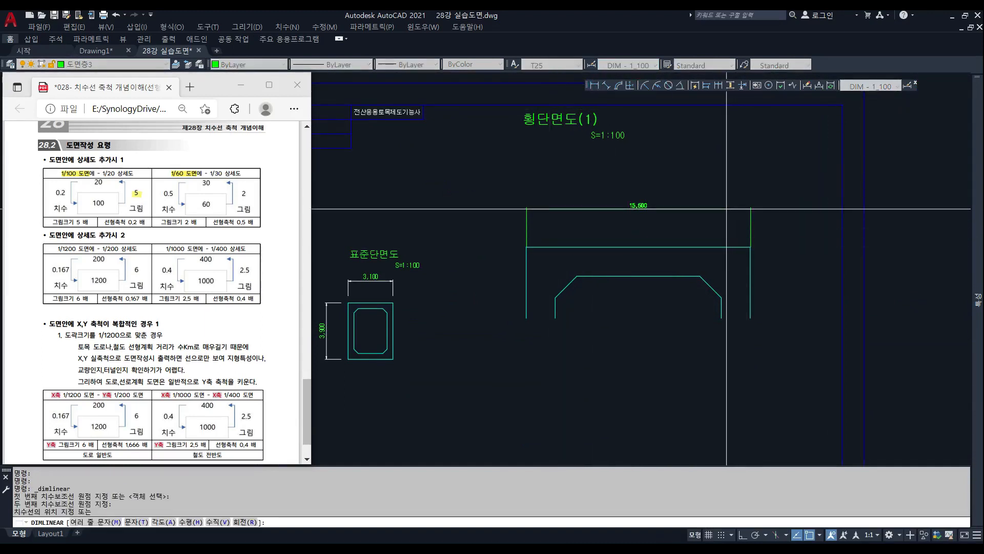
pyautogui.click(640, 209)
pyautogui.press('Escape')
pyautogui.press('Escape')
# Examine the enlarged section's overall width dimension against the width dimension of the original section.
pyautogui.moveTo(540, 262); pyautogui.dragTo(566, 264, button='middle')
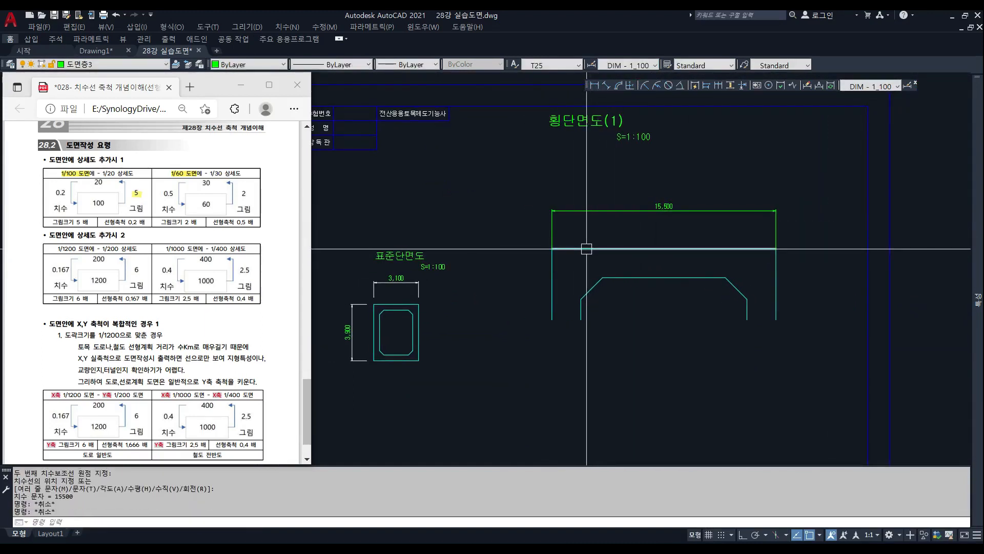
pyautogui.scroll(1, 637, 210)
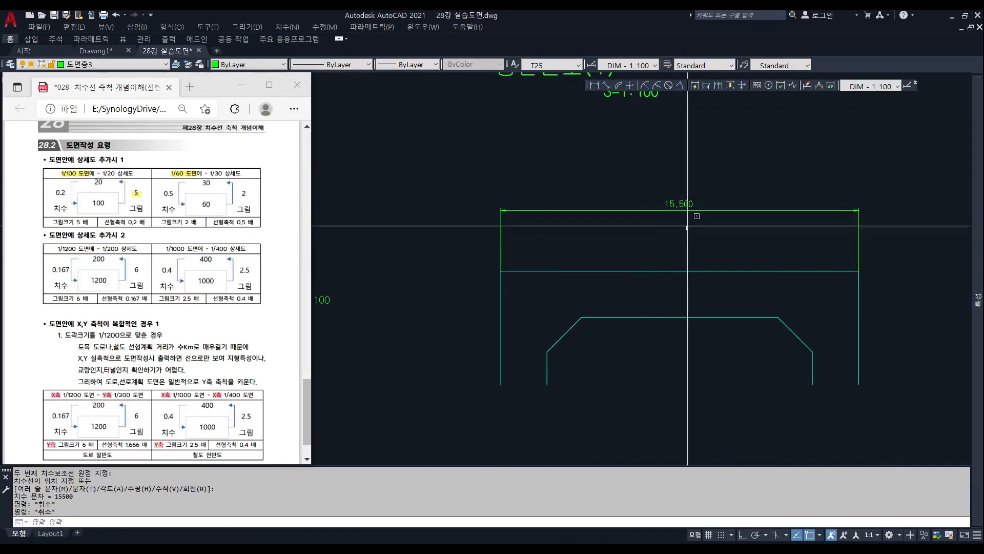
pyautogui.click(687, 227)
pyautogui.click(650, 178)
pyautogui.moveTo(650, 178); pyautogui.dragTo(743, 192, button='middle')
pyautogui.scroll(-2, 705, 237)
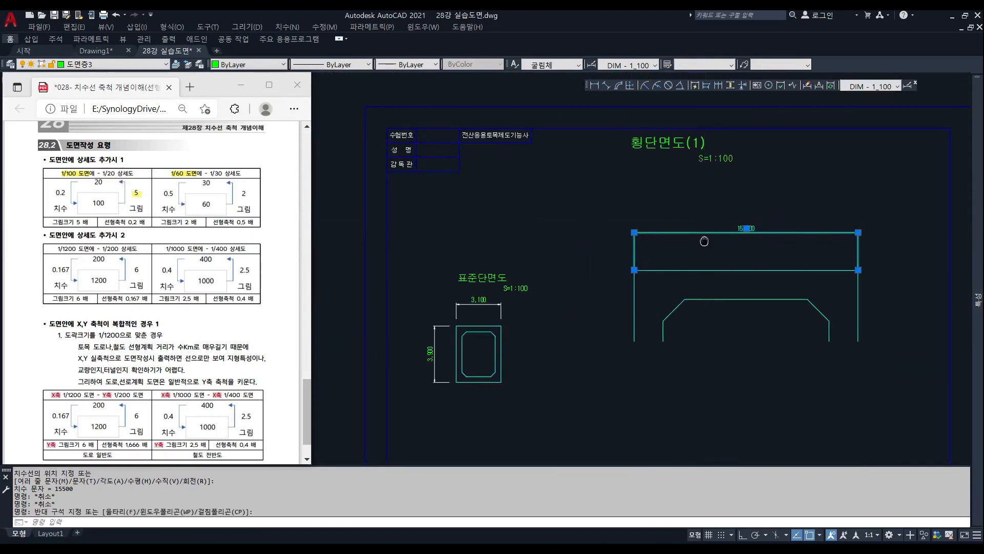
pyautogui.scroll(2, 642, 267)
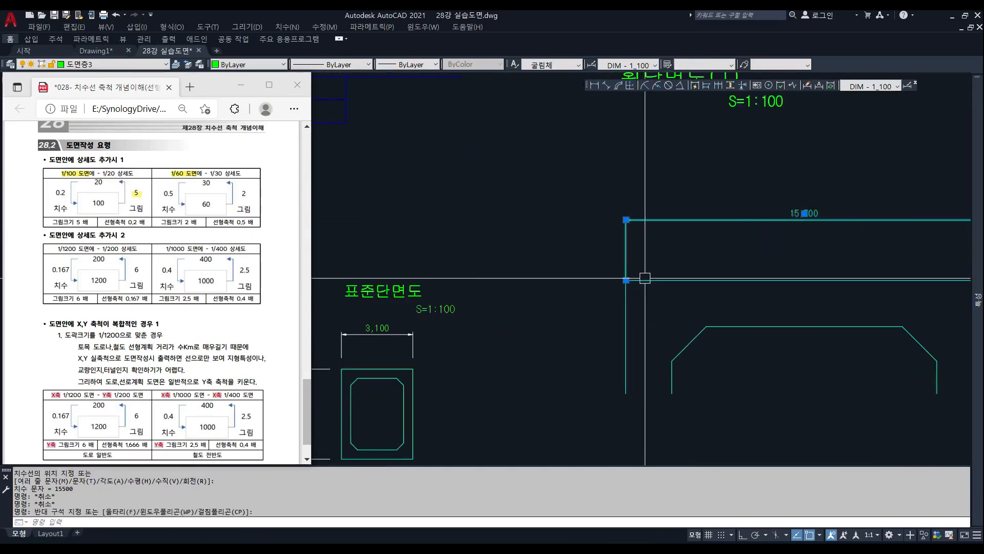
pyautogui.press('Escape')
pyautogui.press('Escape')
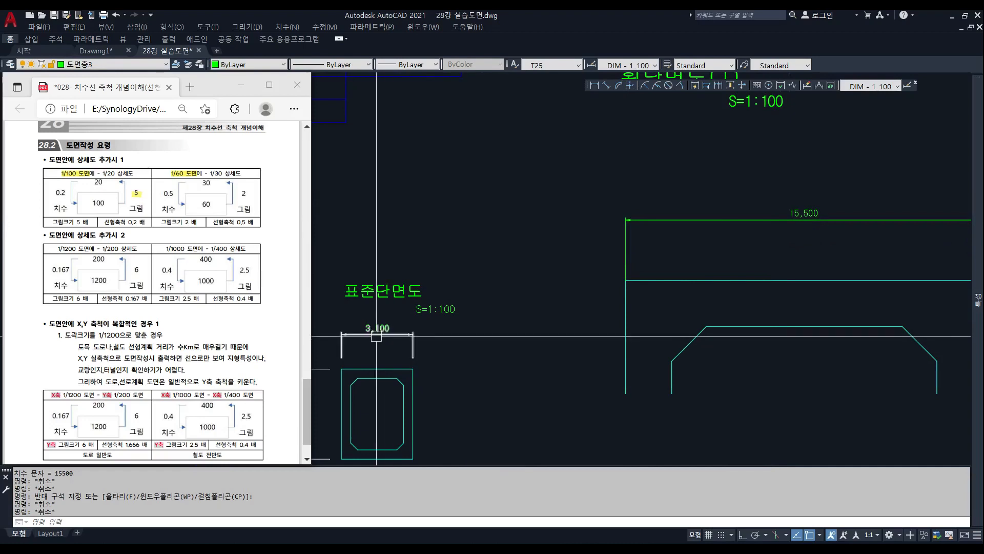
pyautogui.press('Escape')
pyautogui.press('Escape')
pyautogui.press('Escape')
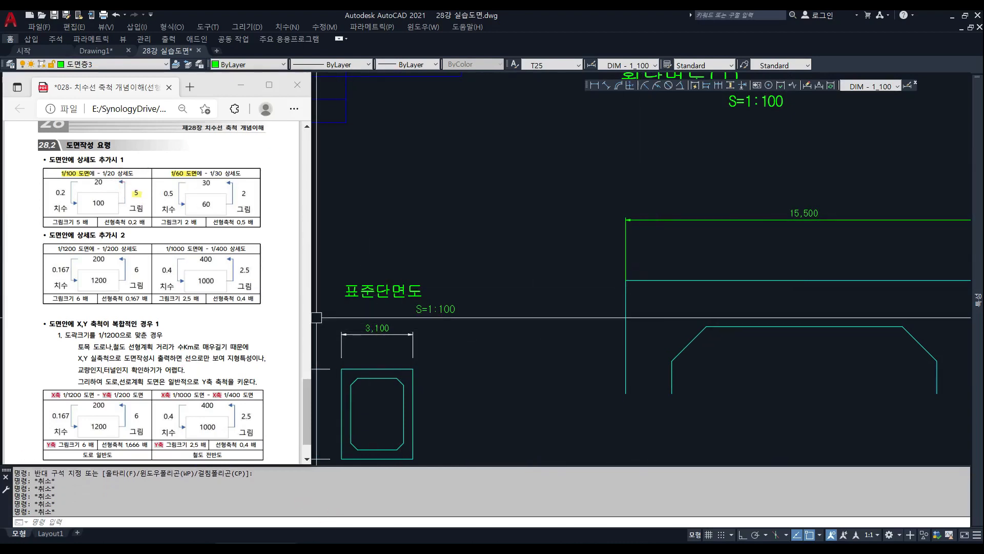
# Switch to the calculator and divide 20 by 100.
pyautogui.hotkey('alt', 'Tab')
pyautogui.moveTo(442, 173); pyautogui.dragTo(428, 178)
pyautogui.press('Escape')
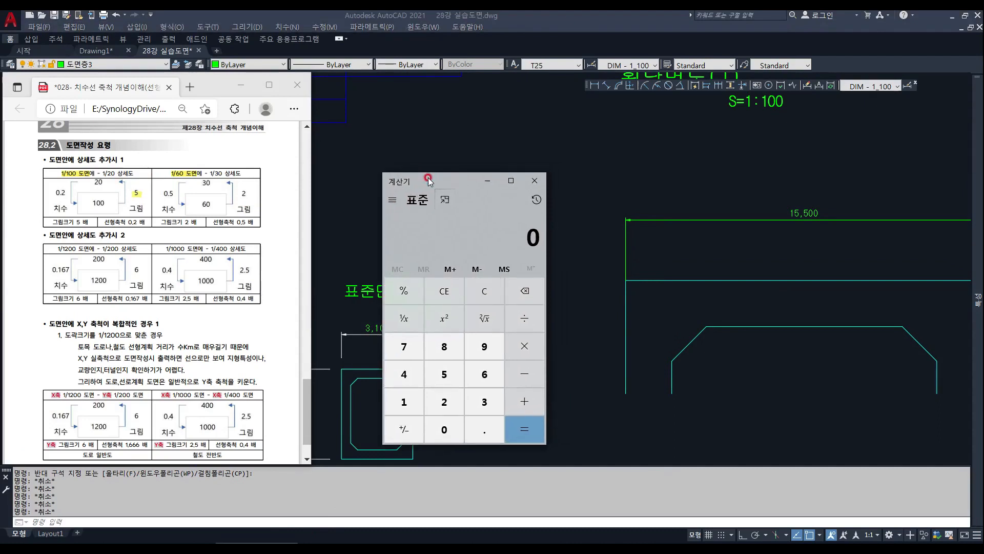
pyautogui.write('20')
pyautogui.write('/100')
pyautogui.press('Return')
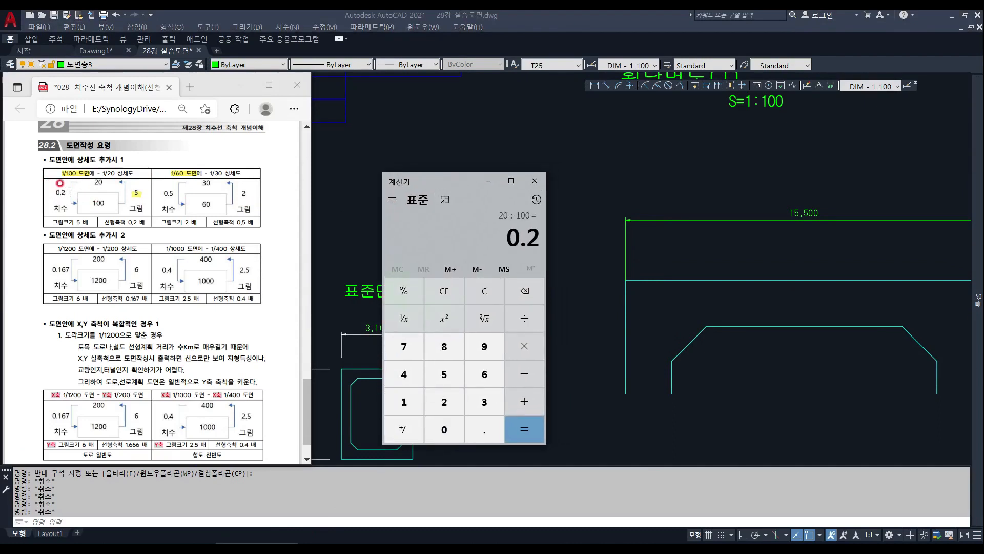
# Set the linear dimension scale of the enlarged section's overall width dimension to 0.2.
pyautogui.click(668, 236)
pyautogui.click(666, 202)
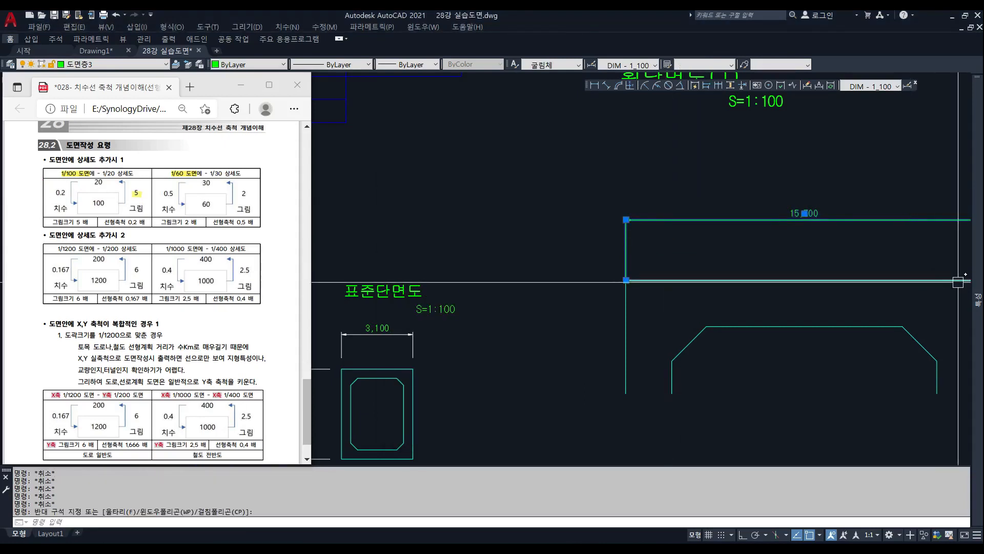
pyautogui.click(972, 287)
pyautogui.scroll(-10, 909, 369)
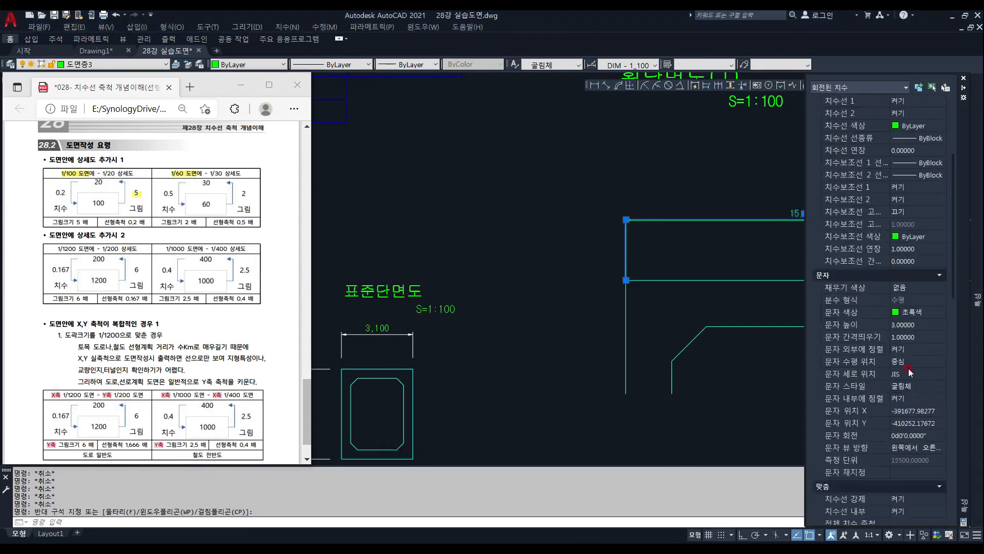
pyautogui.scroll(-5, 908, 369)
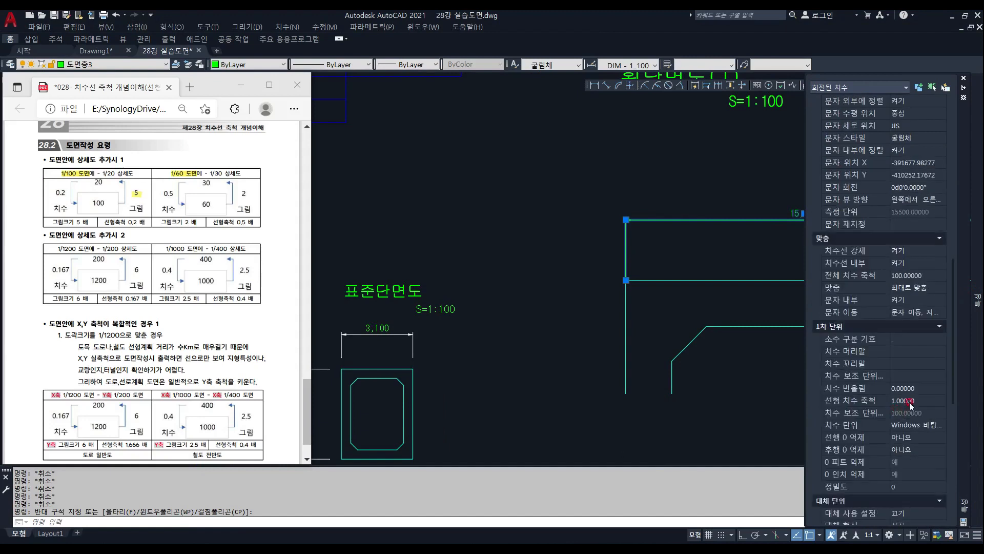
pyautogui.click(917, 401)
pyautogui.write('0.2')
pyautogui.press('Return')
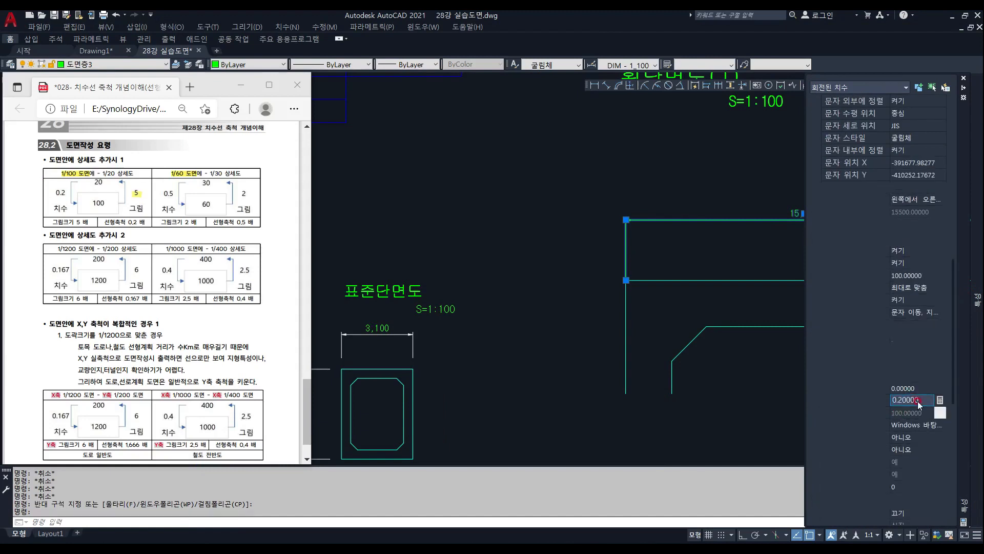
pyautogui.press('Escape')
# Check the rescaled width dimension above the enlarged section and compare it with the original section.
pyautogui.scroll(-2, 667, 265)
pyautogui.scroll(1, 672, 268)
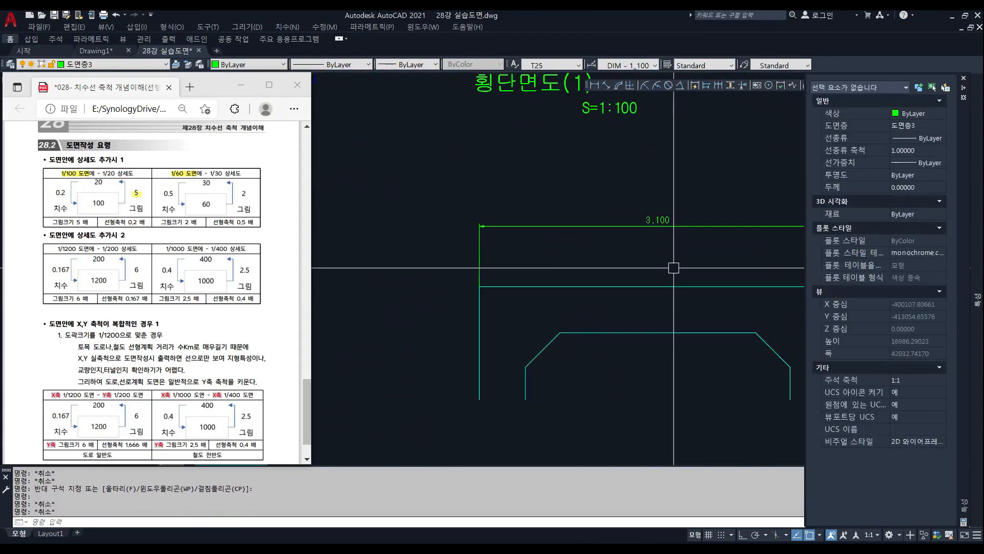
pyautogui.scroll(-1, 655, 252)
pyautogui.press('Escape')
pyautogui.press('Escape')
pyautogui.click(701, 255)
pyautogui.click(690, 215)
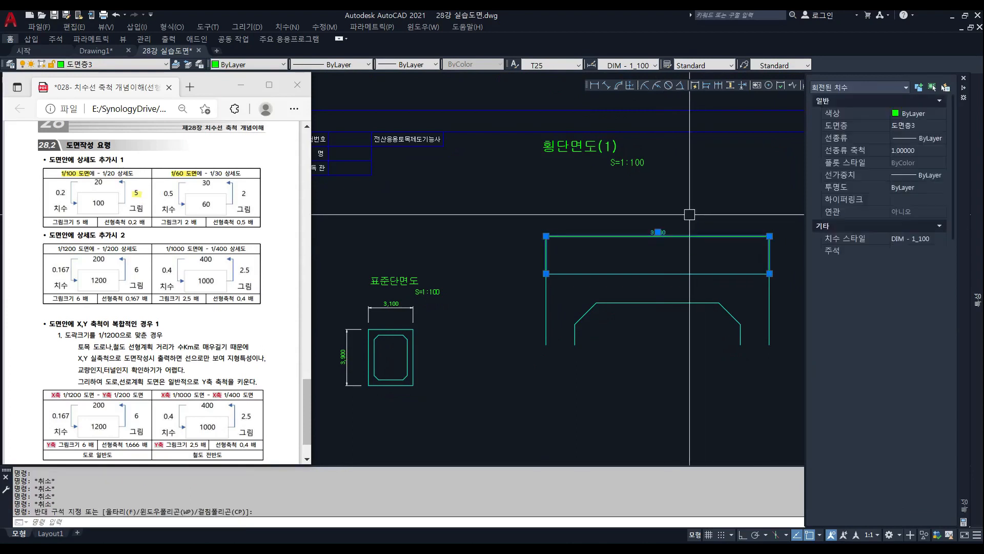
pyautogui.press('Escape')
pyautogui.press('Escape')
pyautogui.press('Return')
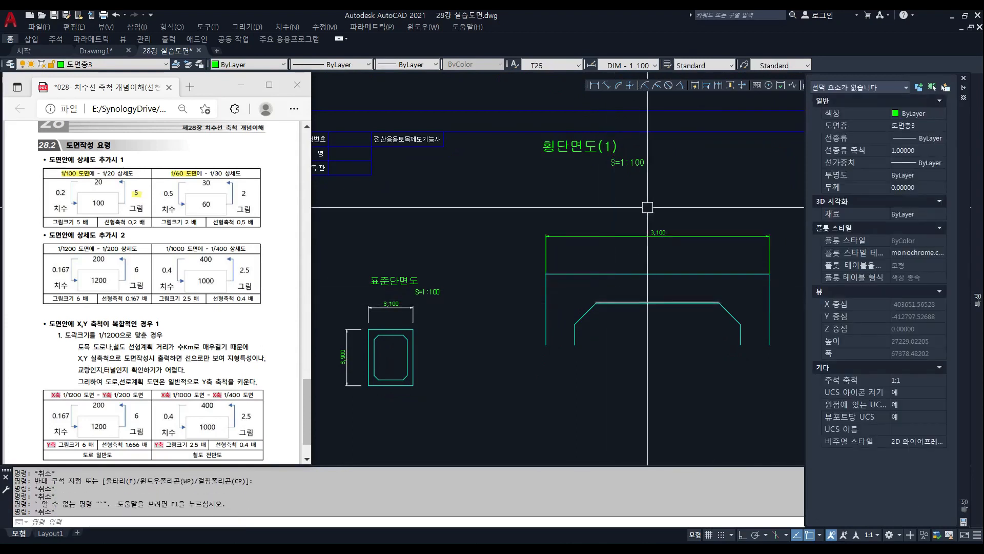
pyautogui.press('Escape')
# Add a vertical linear dimension for the top slab thickness, between the section's outer and inner top lines.
pyautogui.click(594, 85)
pyautogui.click(596, 302)
pyautogui.click(610, 275)
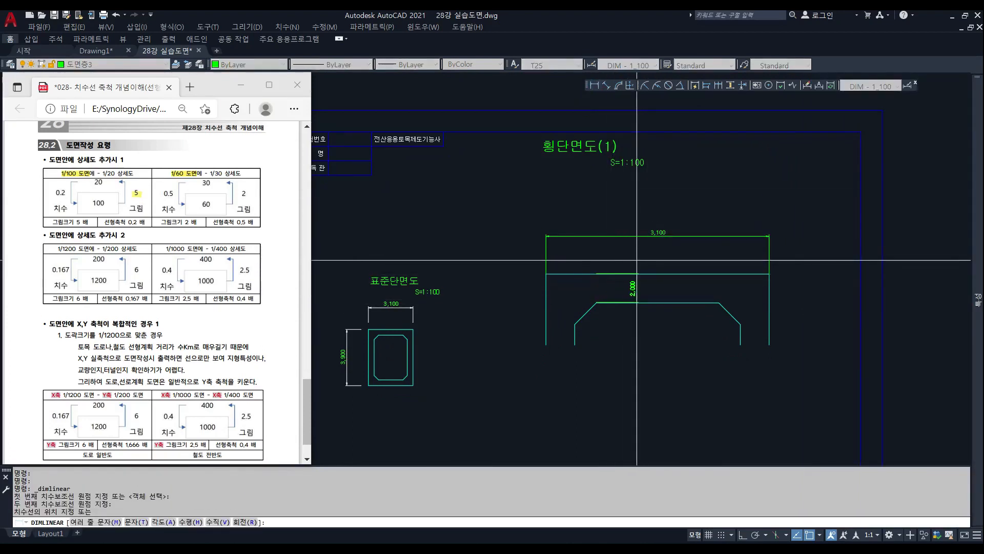
pyautogui.click(637, 265)
pyautogui.scroll(1, 676, 257)
pyautogui.press('Escape')
pyautogui.press('Escape')
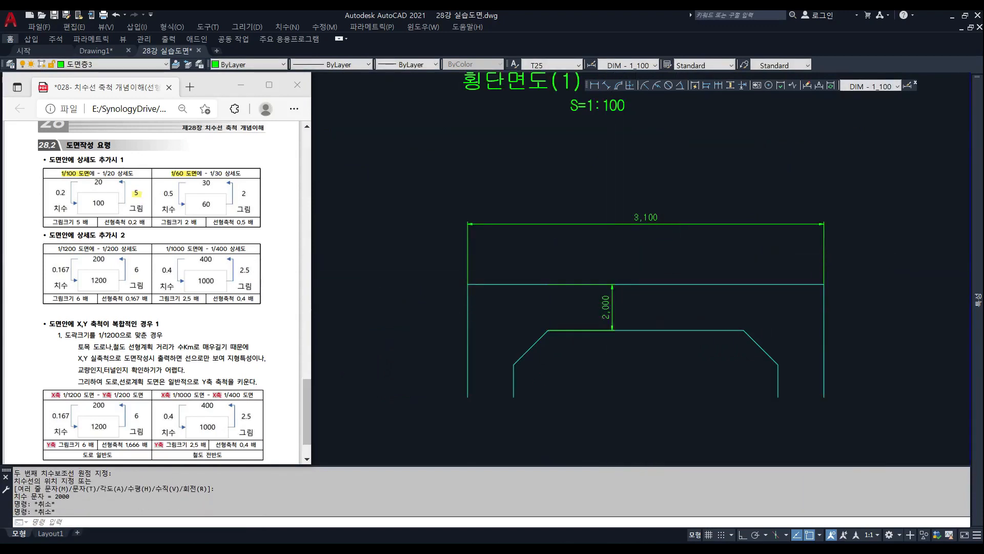
# Match the properties of the overall width dimension onto the top slab thickness dimension.
pyautogui.scroll(2, 612, 309)
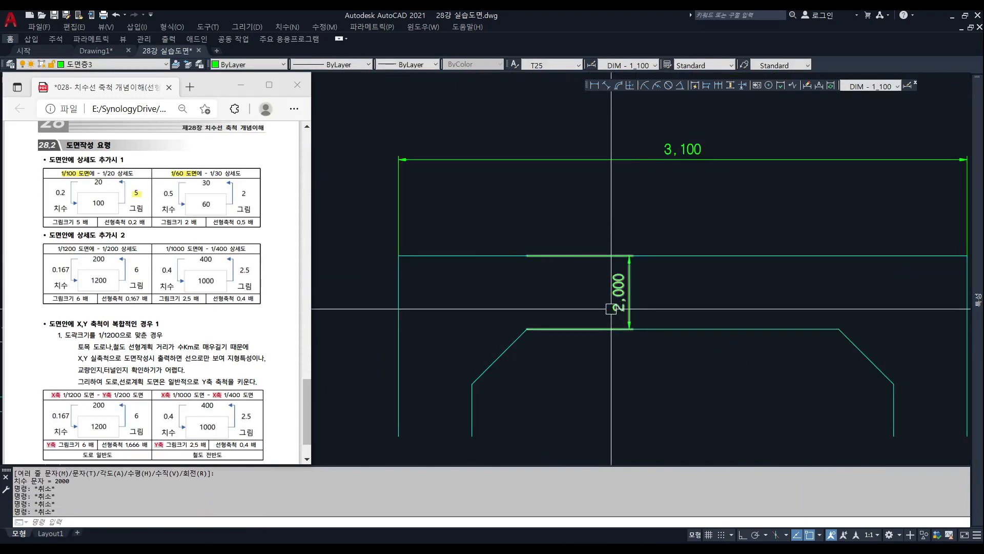
pyautogui.press('Return')
pyautogui.click(686, 160)
pyautogui.click(672, 297)
pyautogui.click(564, 283)
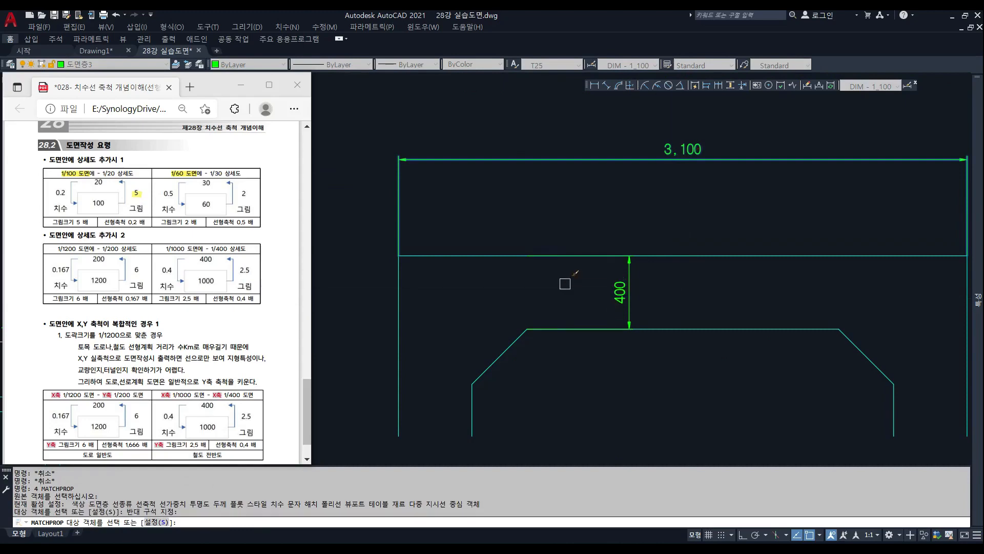
pyautogui.press('Return')
pyautogui.press('Escape')
pyautogui.scroll(-4, 572, 308)
pyautogui.scroll(4, 667, 299)
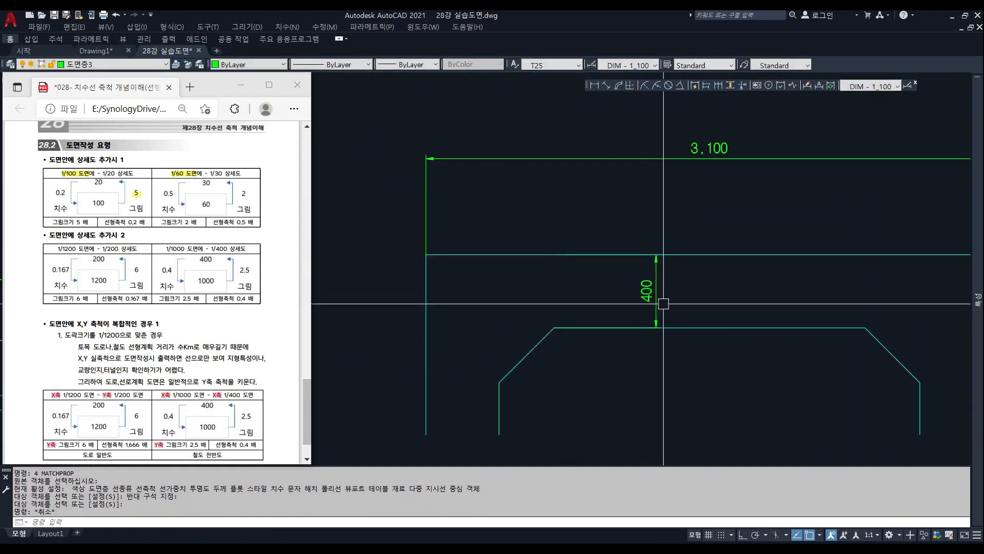
# Copy the box section outline without its dimensions to the empty area on the right of the S=1:60 sheet.
pyautogui.scroll(-4, 663, 303)
pyautogui.scroll(-5, 318, 285)
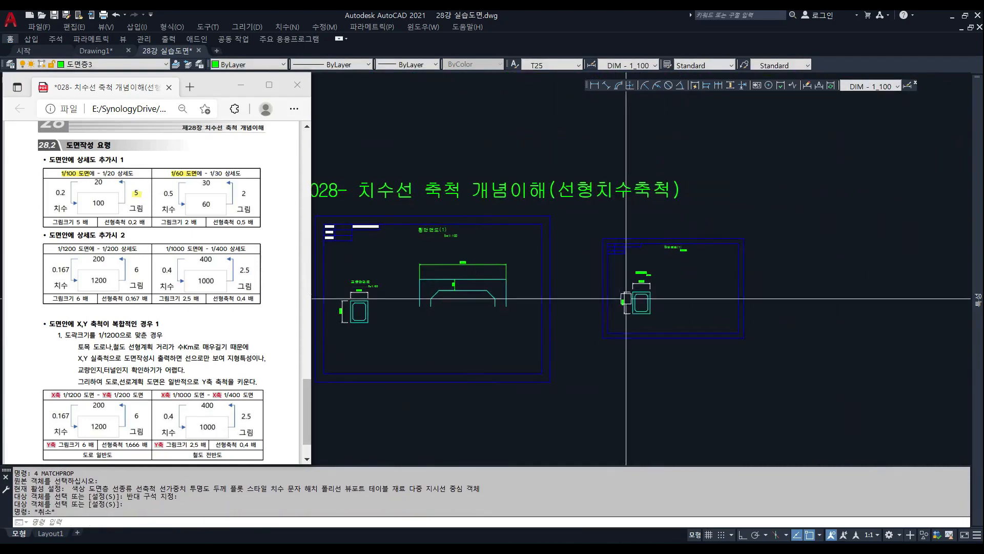
pyautogui.write('z w')
pyautogui.click(595, 266)
pyautogui.click(687, 354)
pyautogui.moveTo(564, 223); pyautogui.dragTo(589, 314, button='middle')
pyautogui.write('c COPY')
pyautogui.click(447, 257)
pyautogui.click(622, 407)
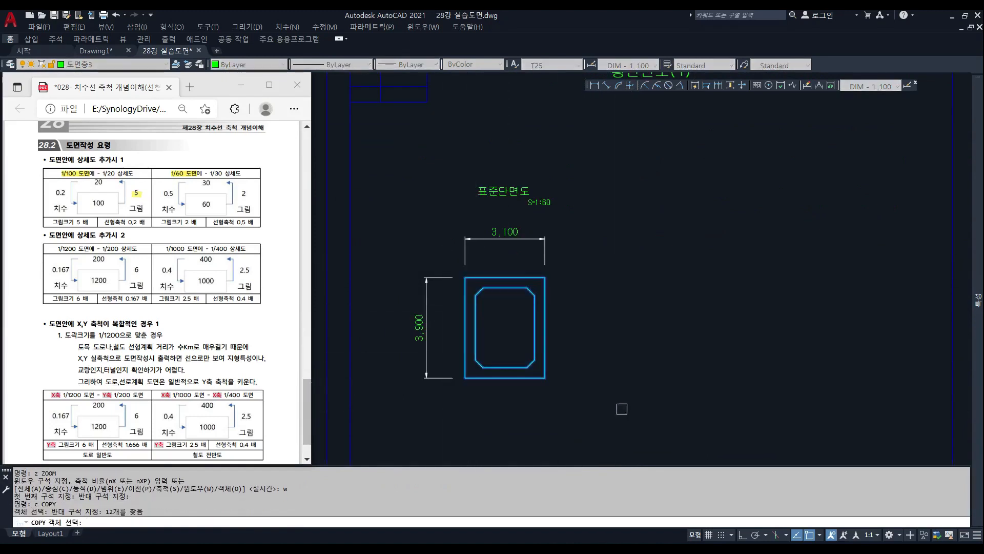
pyautogui.press('Return')
pyautogui.click(534, 328)
pyautogui.moveTo(744, 282); pyautogui.dragTo(722, 320, button='middle')
pyautogui.press('Escape')
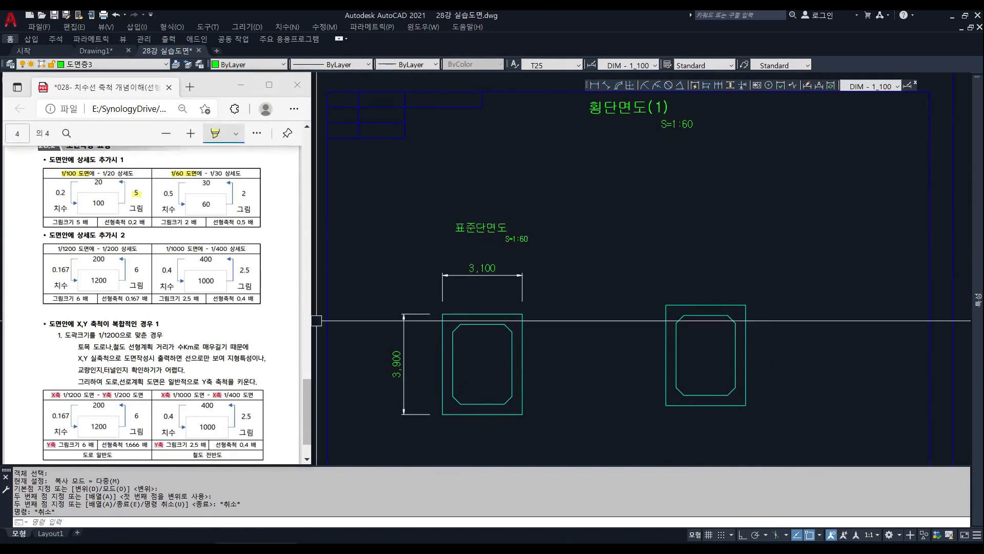
# Switch to the calculator, divide 60 by 30, and return to the drawing.
pyautogui.hotkey('alt', 'Tab')
pyautogui.moveTo(442, 182); pyautogui.dragTo(428, 189)
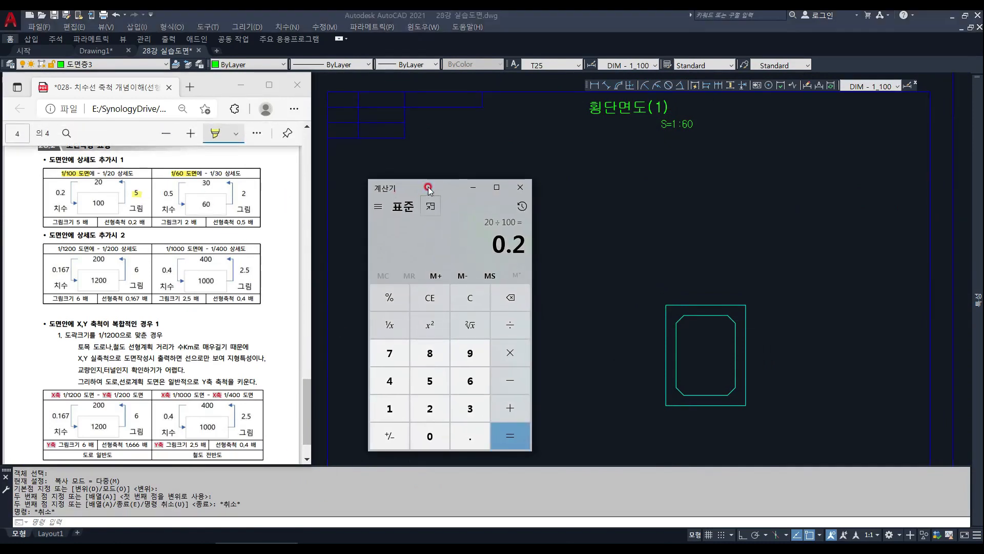
pyautogui.write('/3')
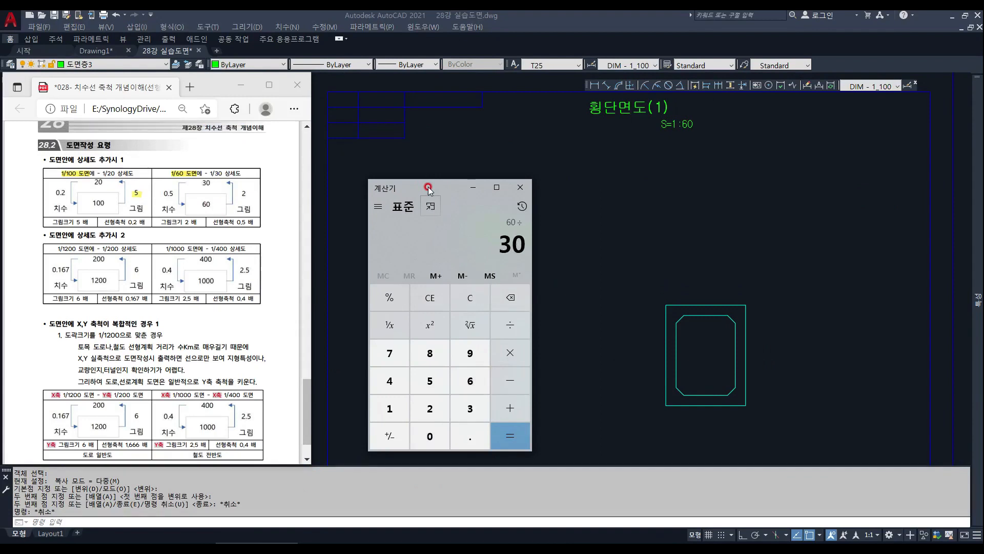
pyautogui.click(587, 233)
pyautogui.press('Escape')
# Scale the copied box section on the S=1:60 sheet by a factor of 2 from its upper-left corner.
pyautogui.write('sc')
pyautogui.press('space')
pyautogui.click(791, 269)
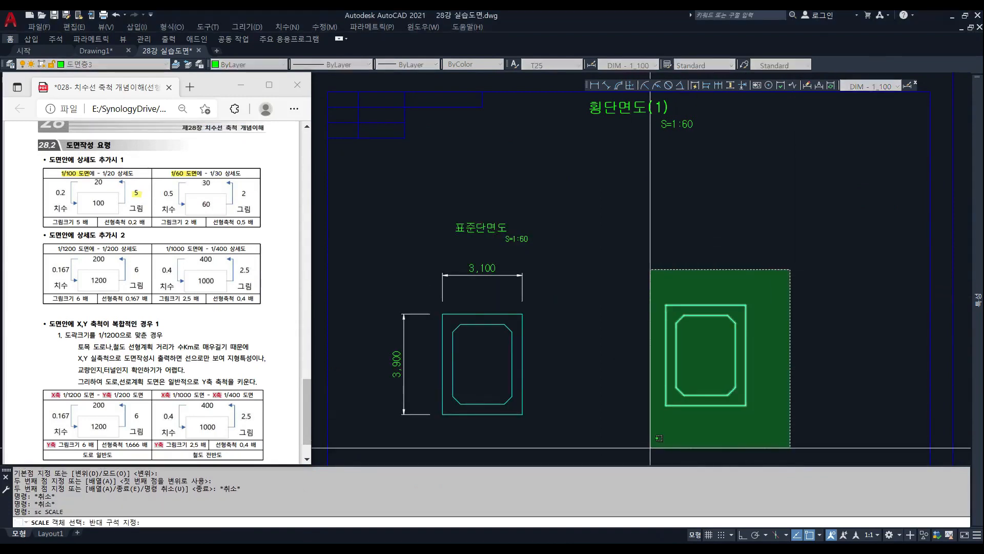
pyautogui.click(651, 445)
pyautogui.press('space')
pyautogui.click(666, 304)
pyautogui.write('2')
# Draw a horizontal cutting line across the enlarged section, just below its upper chamfers.
pyautogui.moveTo(644, 354); pyautogui.dragTo(549, 315, button='middle')
pyautogui.write('l')
pyautogui.click(542, 321)
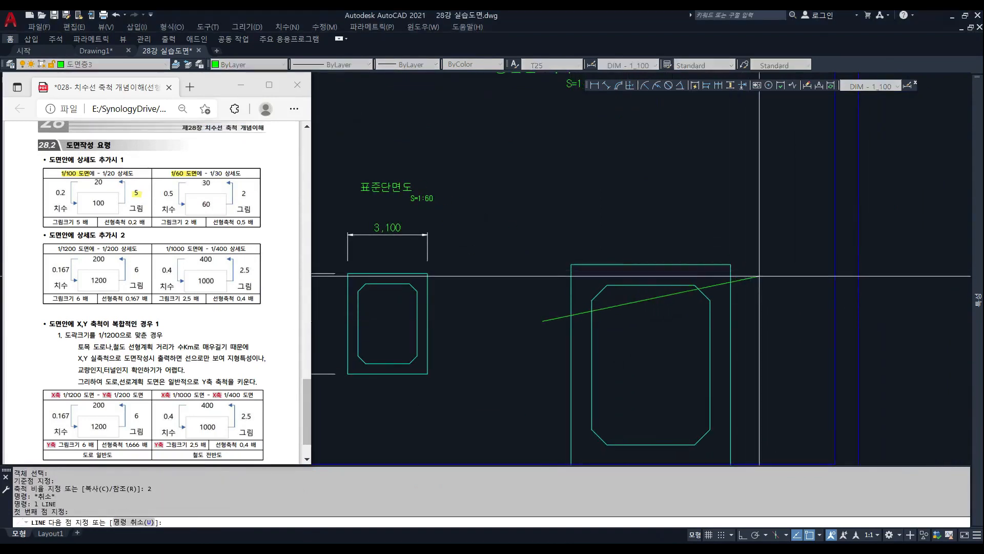
pyautogui.press('F8')
pyautogui.click(764, 321)
pyautogui.press('space')
# Trim the enlarged section's vertical wall lines below the cutting line.
pyautogui.write('tr')
pyautogui.click(749, 318)
pyautogui.press('space')
pyautogui.click(769, 352)
pyautogui.click(553, 384)
# Erase the leftover bottom lines of the enlarged section together with the cutting line.
pyautogui.moveTo(608, 327); pyautogui.dragTo(561, 210, button='middle')
pyautogui.write('e')
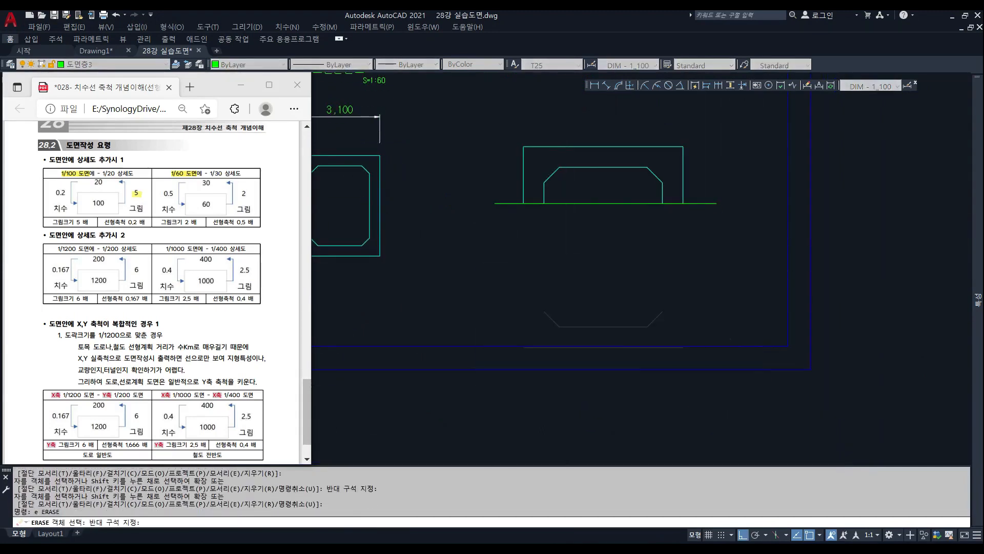
pyautogui.click(595, 190)
pyautogui.press('space')
pyautogui.moveTo(627, 140); pyautogui.dragTo(732, 281, button='middle')
pyautogui.press('Escape')
pyautogui.press('Escape')
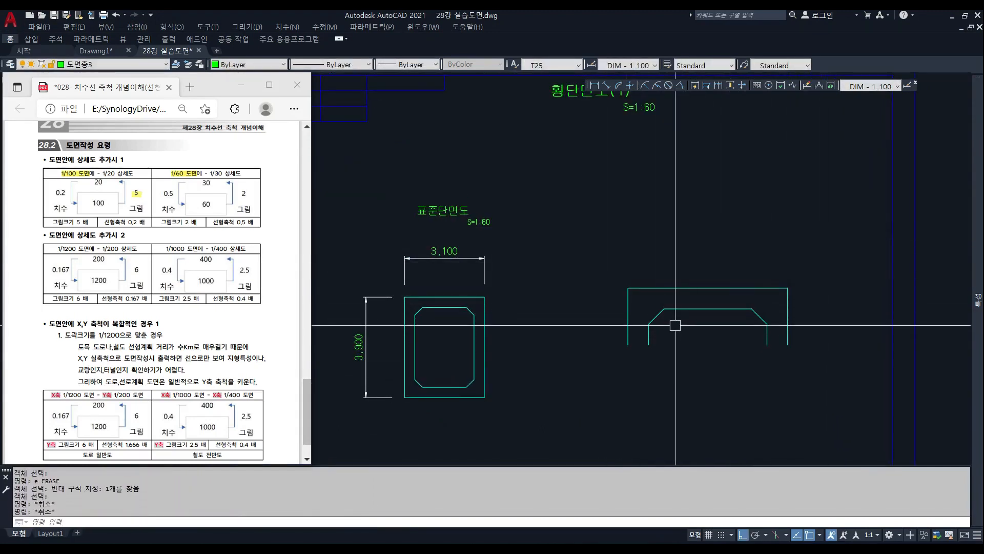
pyautogui.write('l')
pyautogui.click(648, 324)
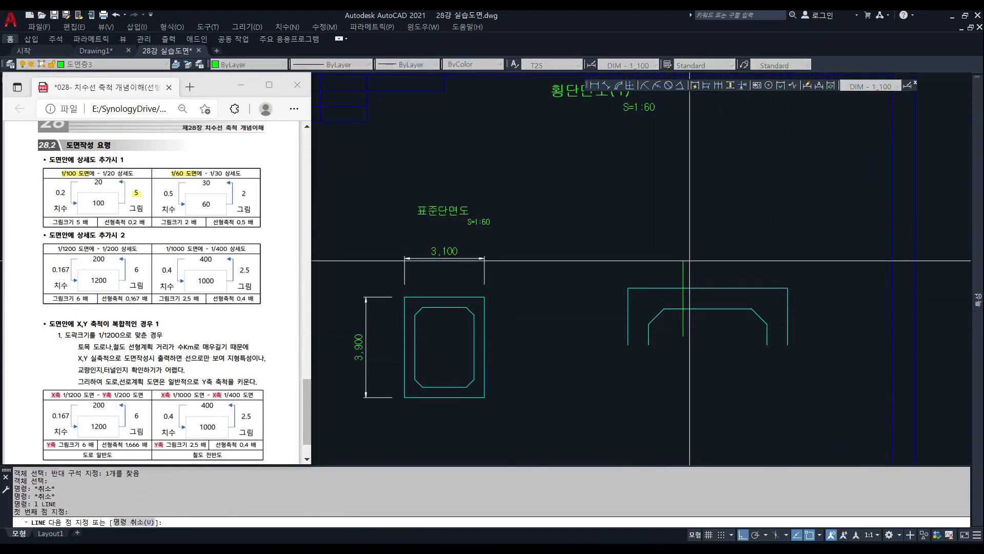
pyautogui.press('Escape')
# Add a linear dimension across the top width of the enlarged section on the S=1:60 sheet.
pyautogui.click(594, 85)
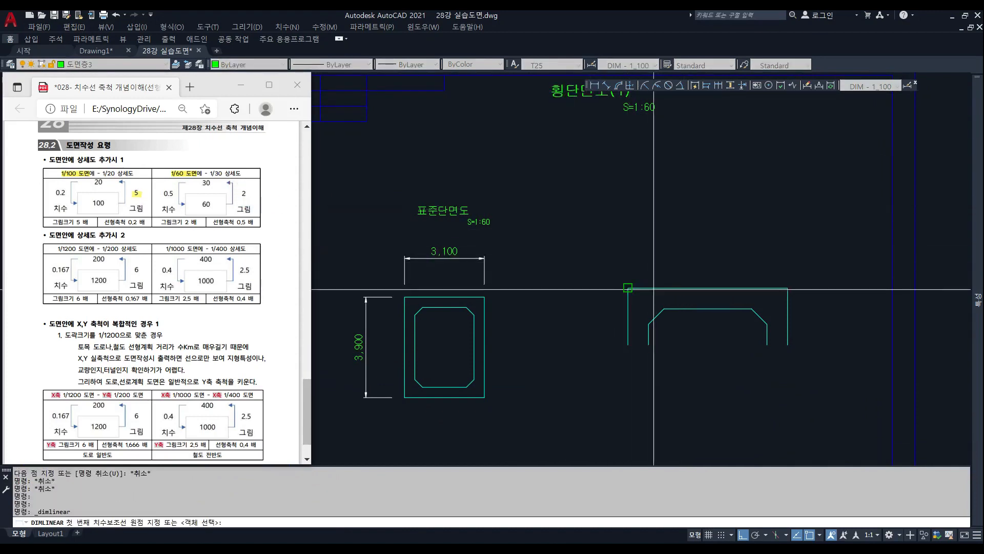
pyautogui.click(628, 287)
pyautogui.click(788, 288)
pyautogui.click(723, 256)
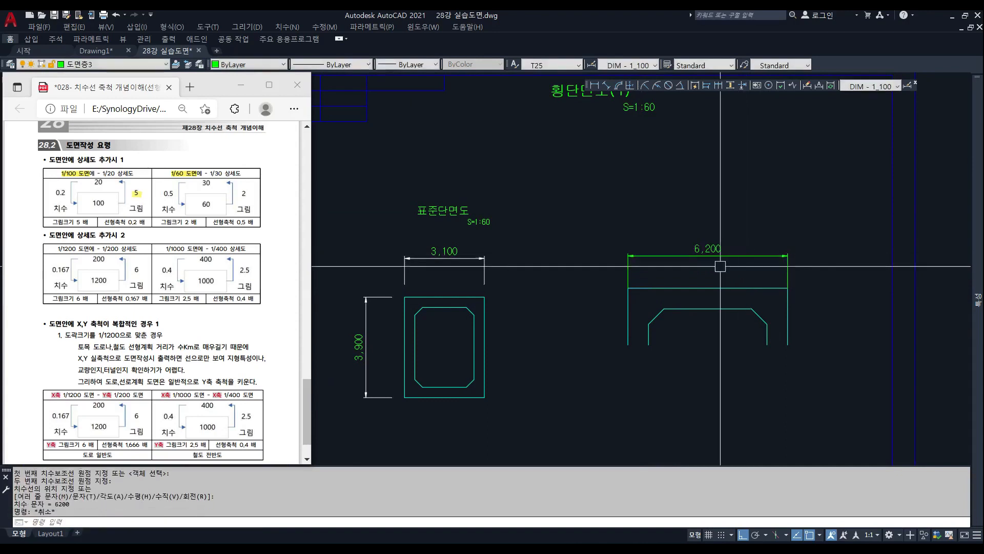
pyautogui.press('Escape')
pyautogui.press('Escape')
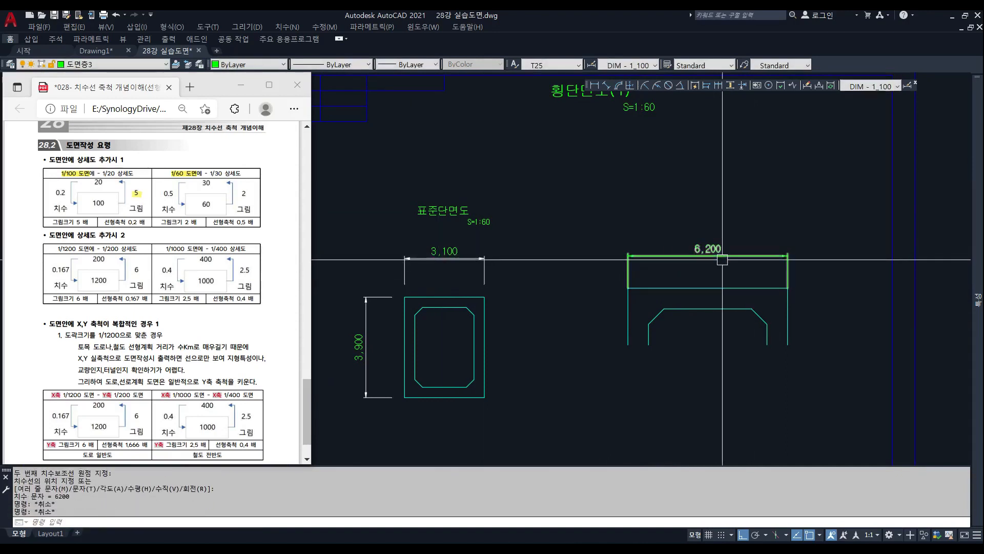
# Dimension the top slab thickness of the enlarged section with a vertical linear dimension.
pyautogui.press('space')
pyautogui.click(664, 308)
pyautogui.click(663, 288)
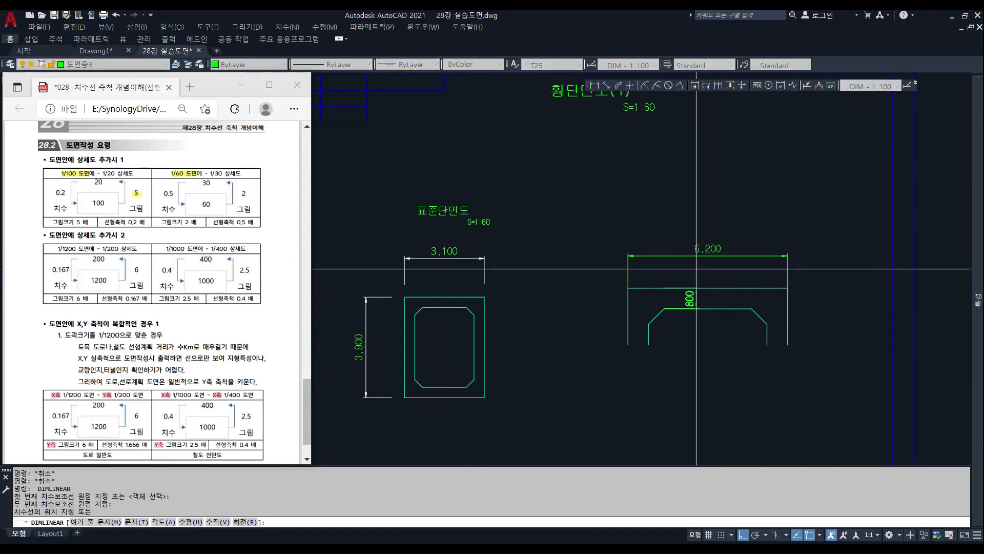
pyautogui.click(689, 270)
pyautogui.press('Escape')
# Dimension the top slab thickness of the original box section on its right side.
pyautogui.press('space')
pyautogui.click(464, 308)
pyautogui.click(484, 296)
pyautogui.click(521, 303)
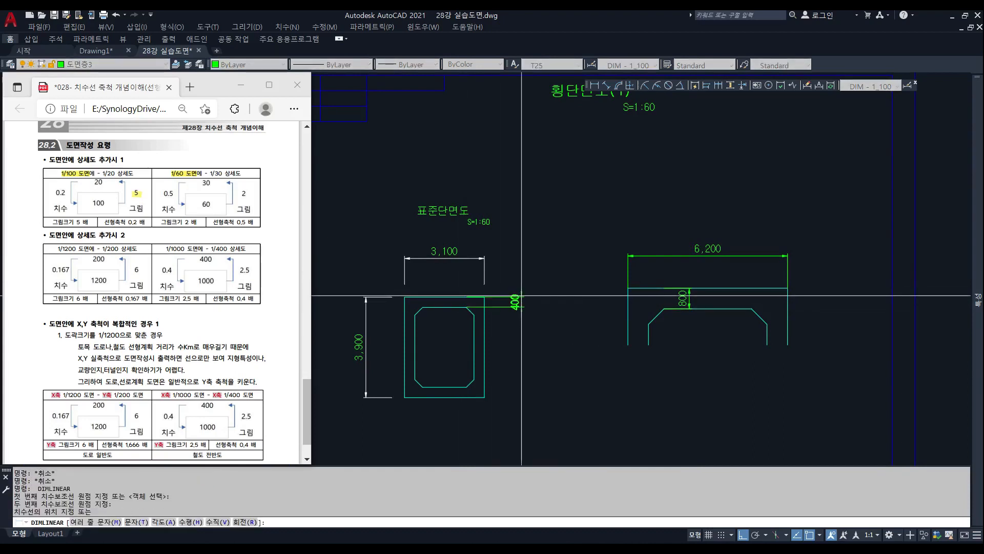
pyautogui.press('Escape')
# Set the linear dimension scale of the enlarged section's width and slab thickness dimensions to 0.5.
pyautogui.click(712, 295)
pyautogui.click(673, 296)
pyautogui.click(677, 274)
pyautogui.click(647, 236)
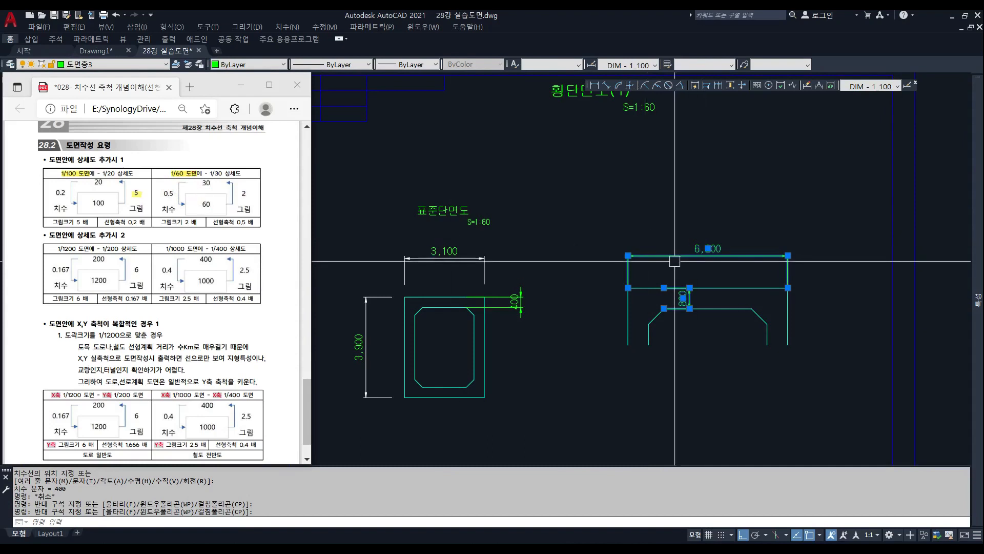
pyautogui.moveTo(979, 280)
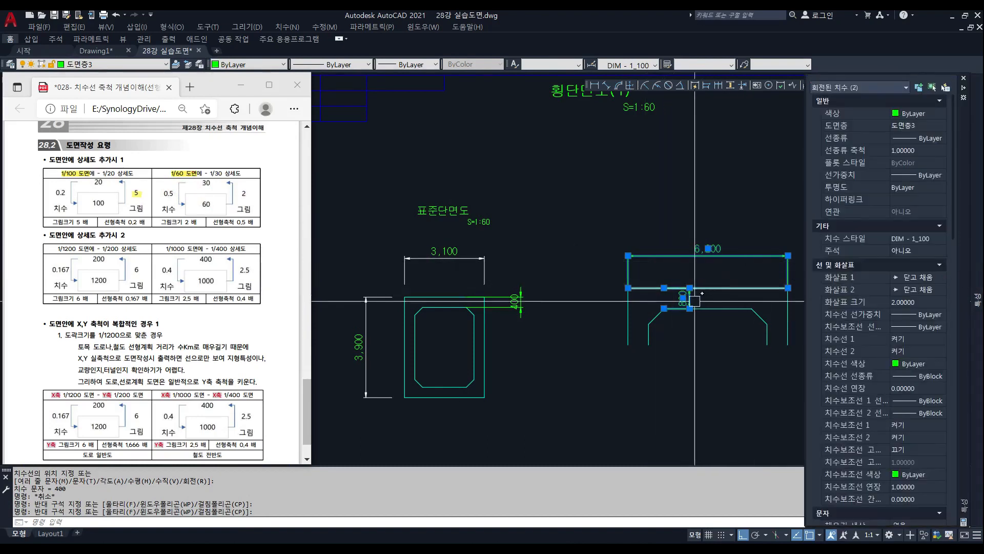
pyautogui.moveTo(978, 298)
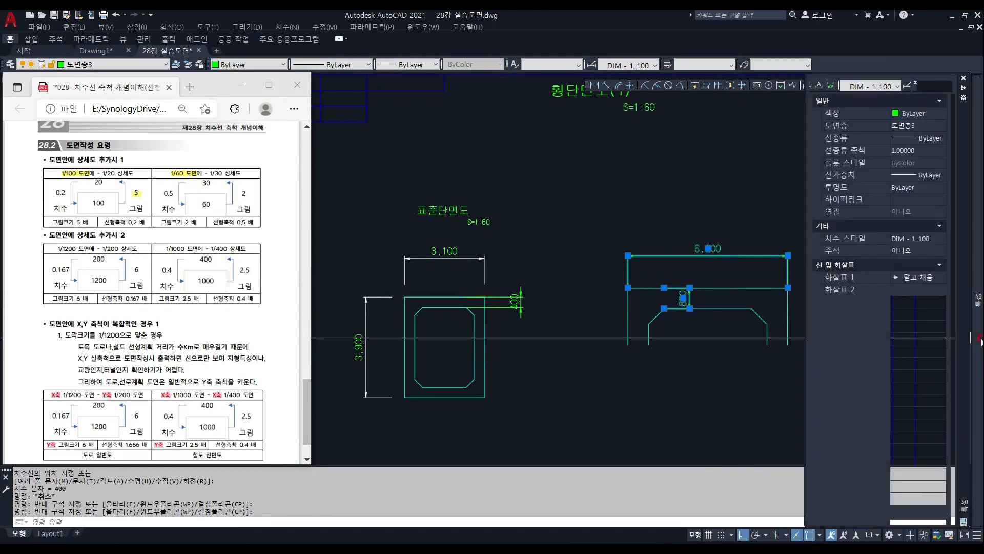
pyautogui.scroll(-5, 926, 366)
pyautogui.scroll(-2, 926, 365)
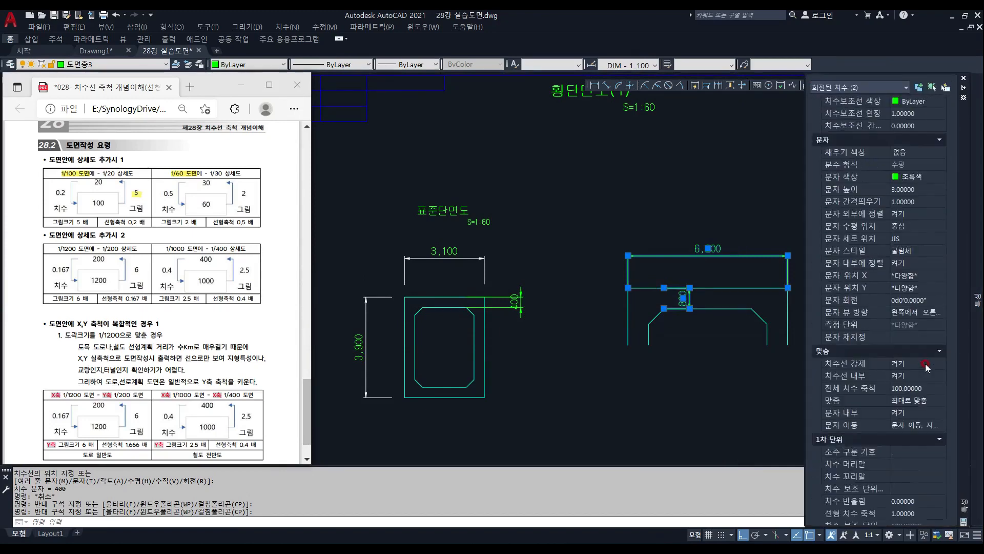
pyautogui.scroll(-4, 925, 364)
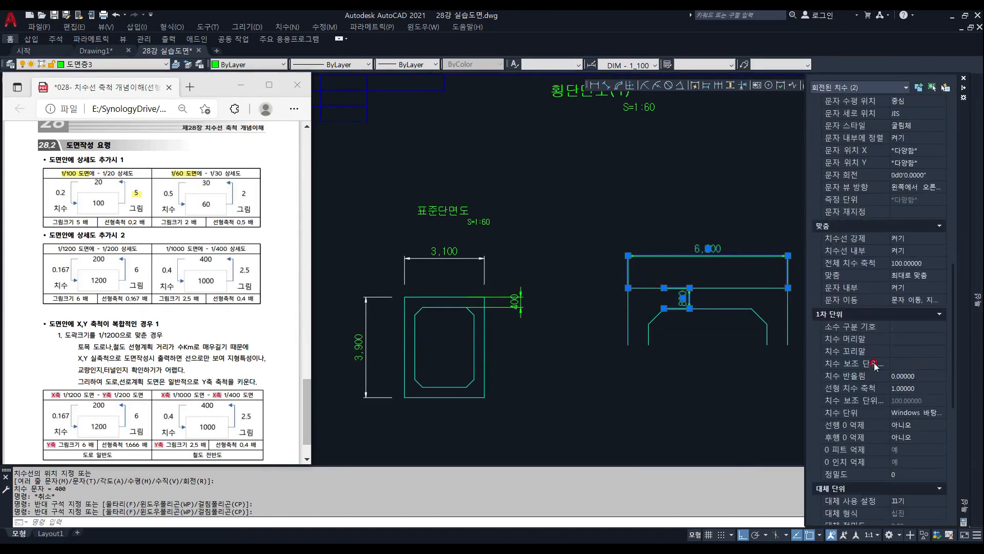
pyautogui.click(918, 389)
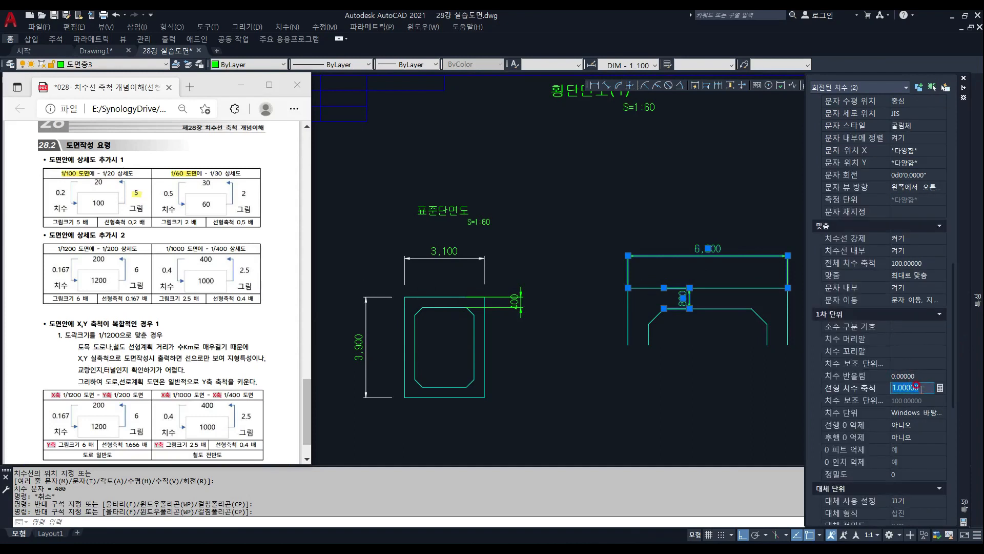
pyautogui.press('Return')
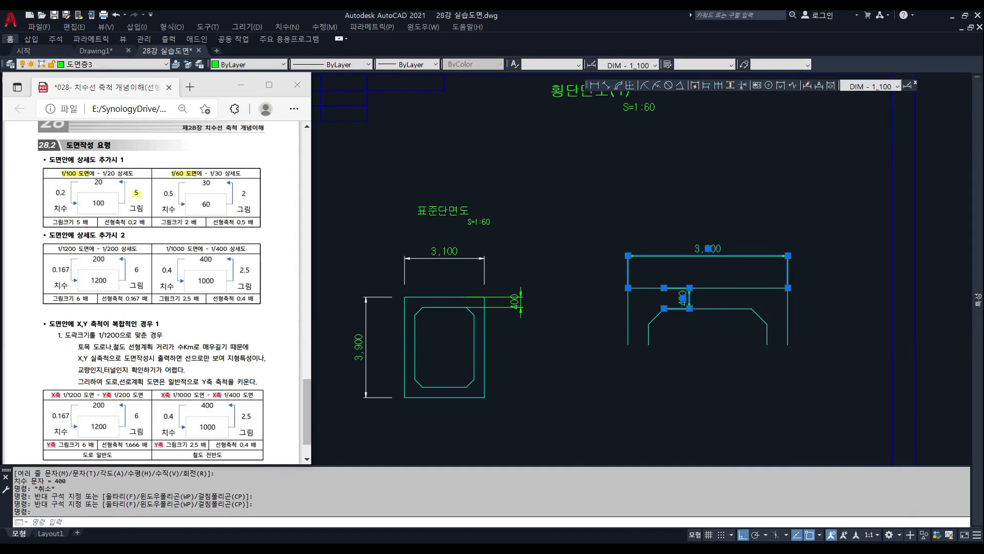
pyautogui.press('Escape')
pyautogui.press('Escape')
pyautogui.press('Escape')
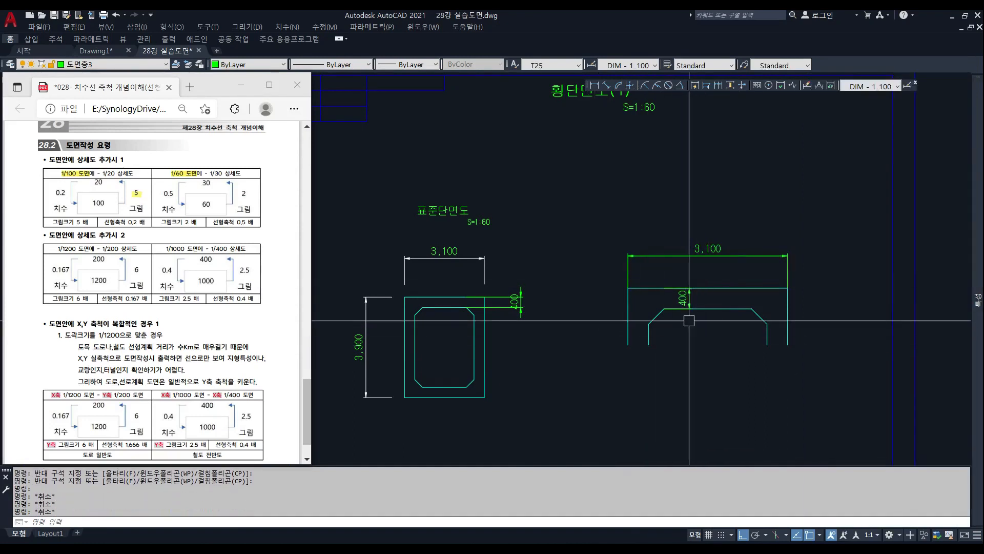
# Highlight the heading "도면안에 상세도 추가시 2" and its 1/1200 - 1/200 labels in the PDF notes.
pyautogui.scroll(-4, 670, 281)
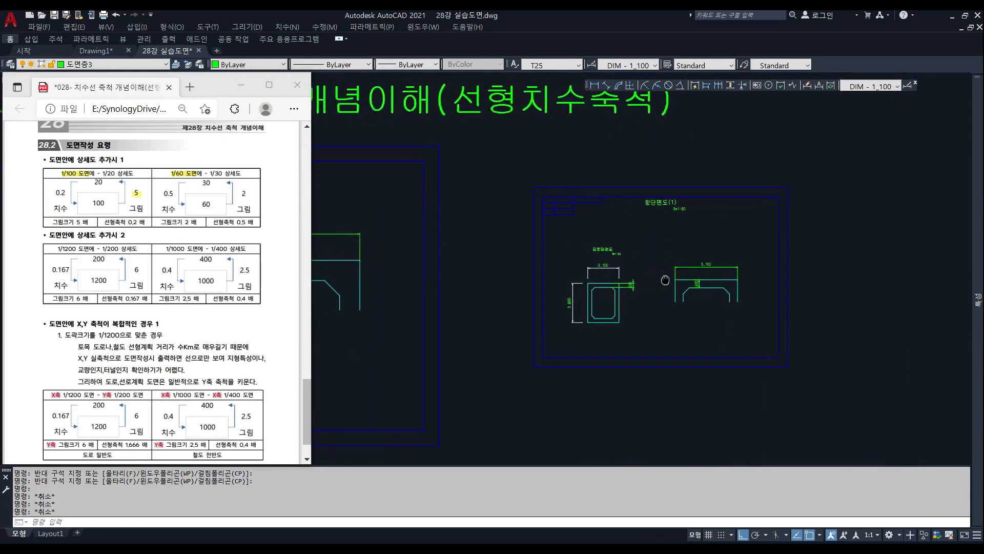
pyautogui.scroll(-3, 671, 281)
pyautogui.press('Escape')
pyautogui.press('Escape')
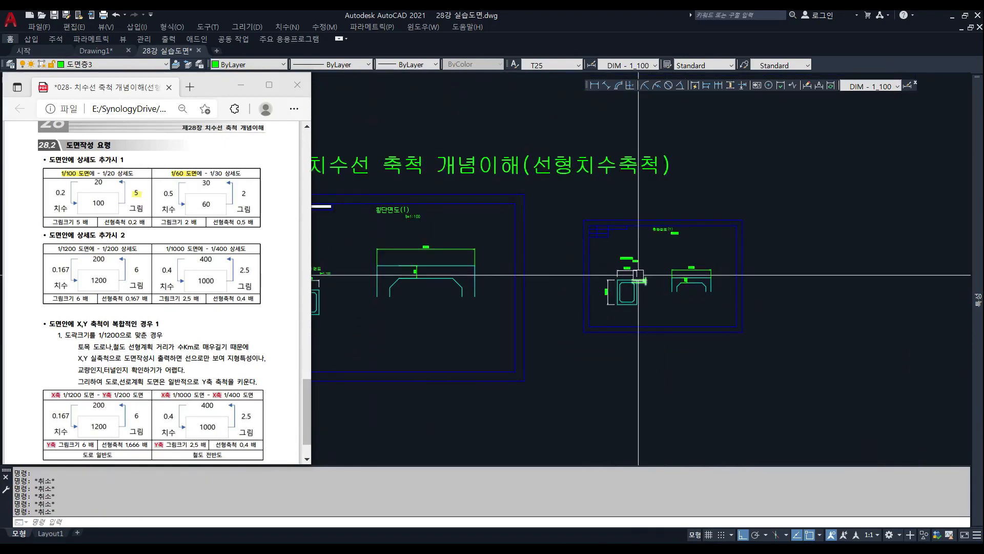
pyautogui.moveTo(59, 237); pyautogui.dragTo(122, 235)
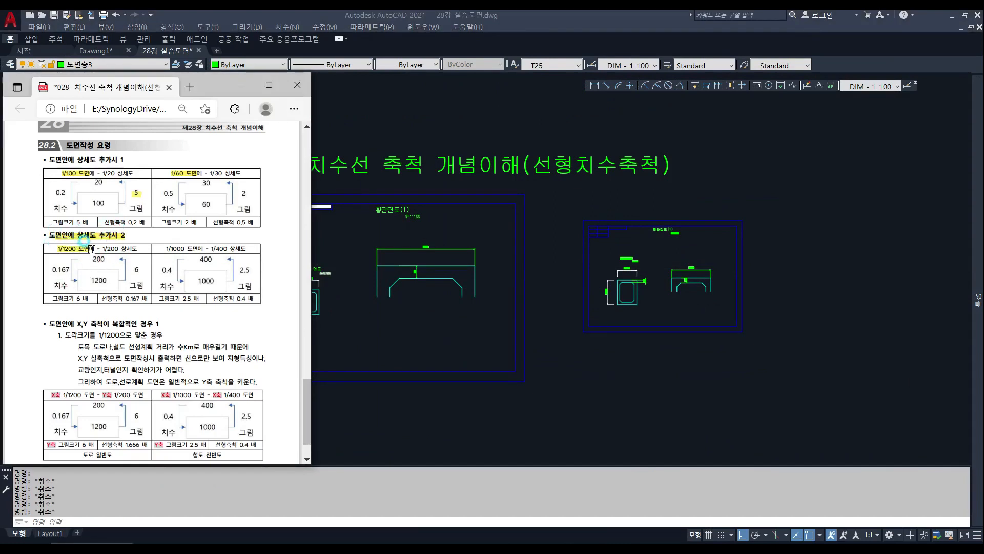
# Erase the enlarged section detail together with its dimensions from the S=1:100 sheet.
pyautogui.click(490, 269)
pyautogui.moveTo(448, 284); pyautogui.dragTo(656, 240, button='middle')
pyautogui.write('e')
pyautogui.press('space')
pyautogui.click(570, 187)
pyautogui.click(702, 270)
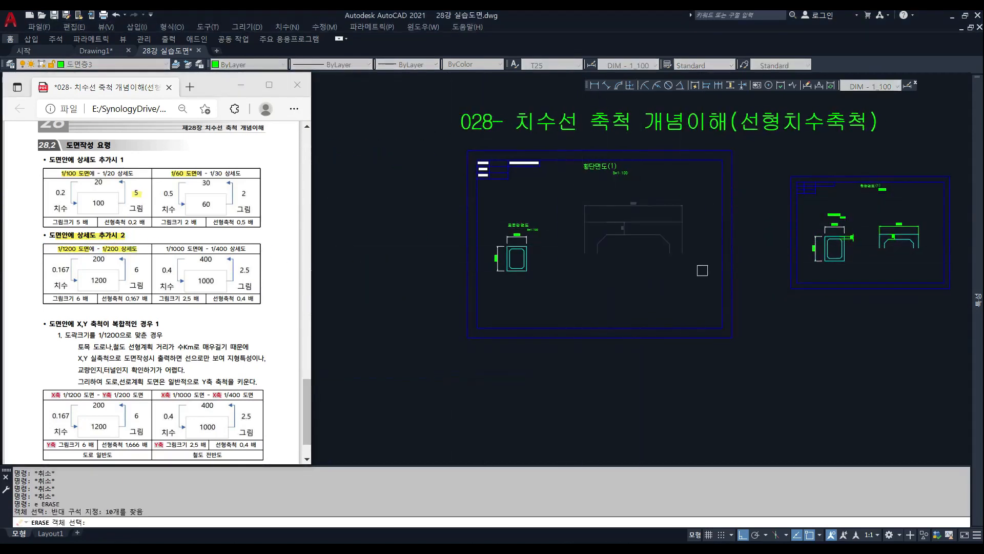
pyautogui.press('space')
pyautogui.press('Escape')
# Copy the box section on the S=1:100 sheet into the empty area to its right.
pyautogui.scroll(5, 541, 251)
pyautogui.write('c')
pyautogui.click(435, 221)
pyautogui.click(515, 310)
pyautogui.press('space')
pyautogui.click(492, 245)
pyautogui.click(695, 245)
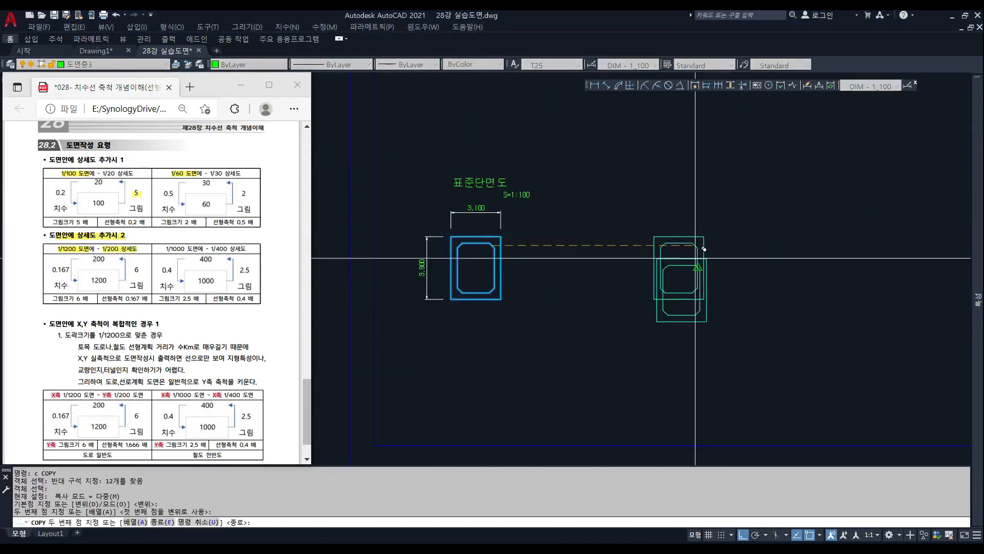
pyautogui.scroll(1, 706, 279)
pyautogui.moveTo(706, 278); pyautogui.dragTo(626, 299, button='middle')
pyautogui.press('Escape')
pyautogui.press('Escape')
# Scale the copied box section by reference from 200 to 1200, based on its upper-left corner.
pyautogui.scroll(-1, 623, 299)
pyautogui.write('sc')
pyautogui.press('space')
pyautogui.click(660, 222)
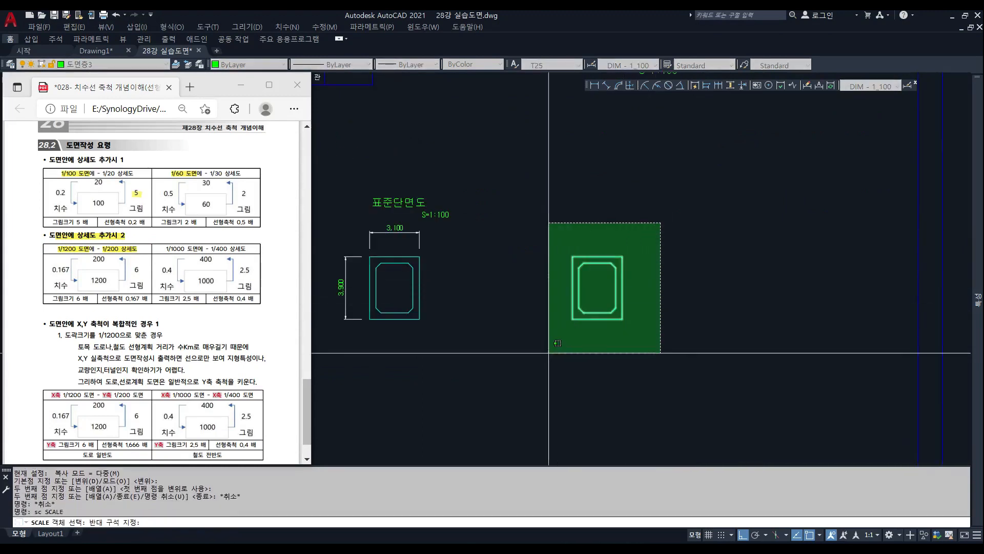
pyautogui.click(558, 343)
pyautogui.press('space')
pyautogui.click(573, 257)
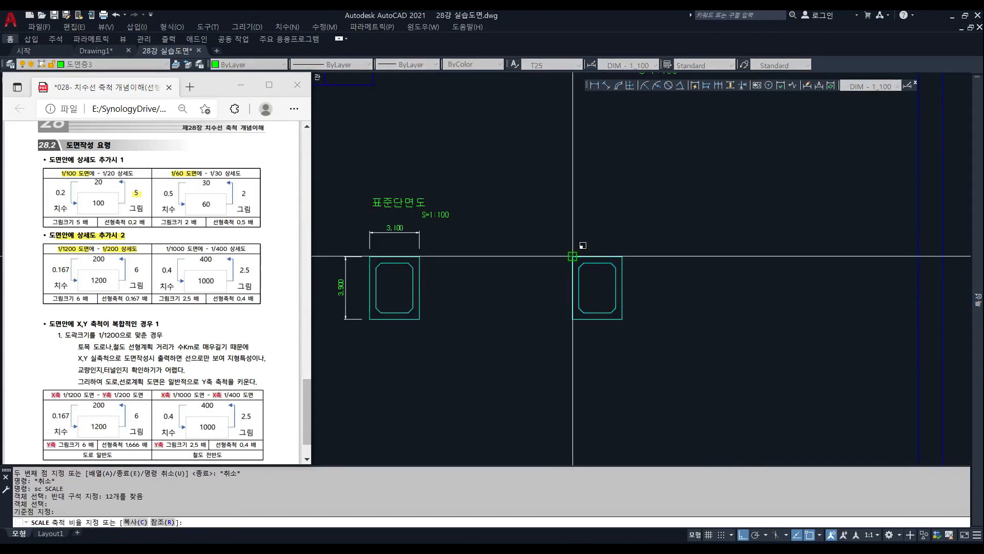
pyautogui.write('r')
pyautogui.press('space')
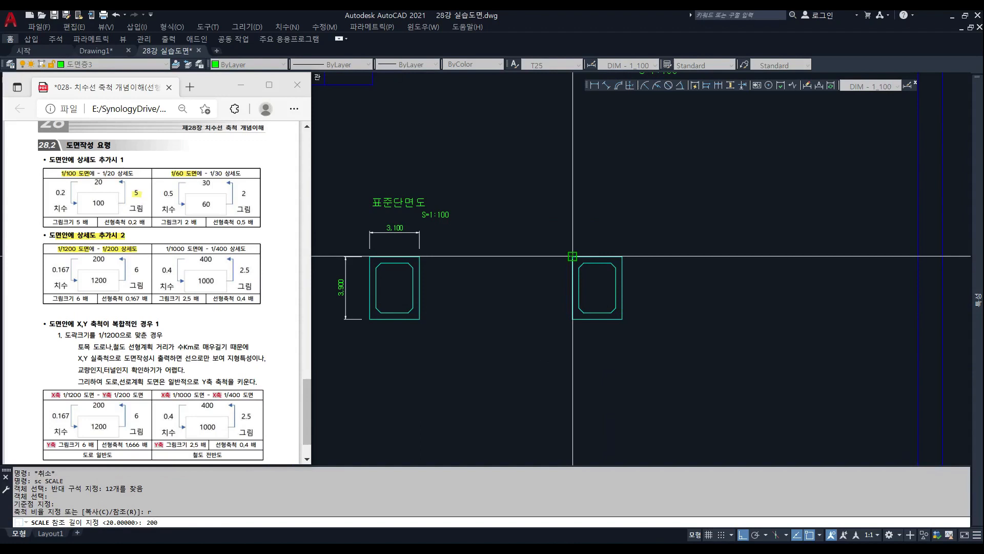
pyautogui.press('space')
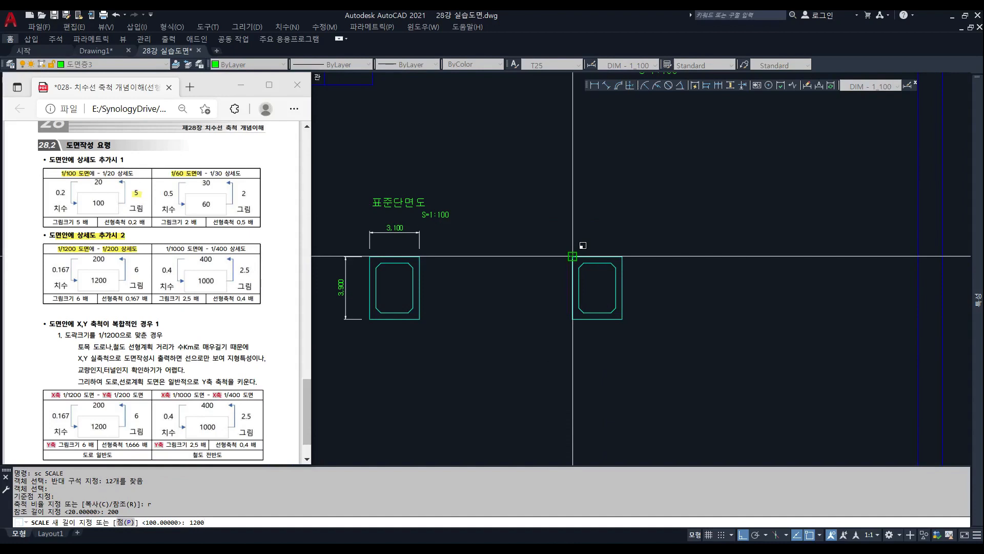
pyautogui.press('Return')
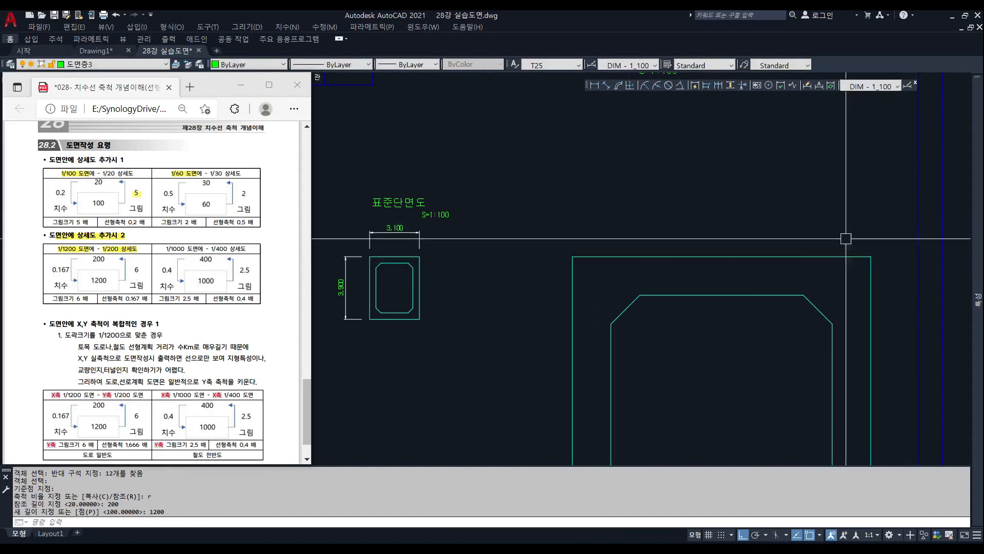
# Add a linear dimension across the top width of the newly enlarged section.
pyautogui.click(595, 86)
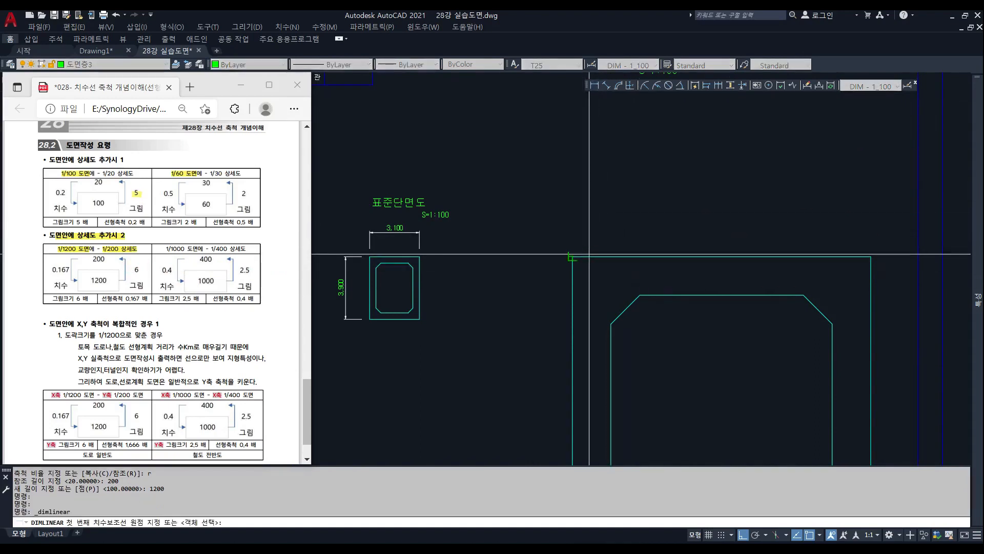
pyautogui.click(572, 256)
pyautogui.click(870, 256)
pyautogui.click(666, 211)
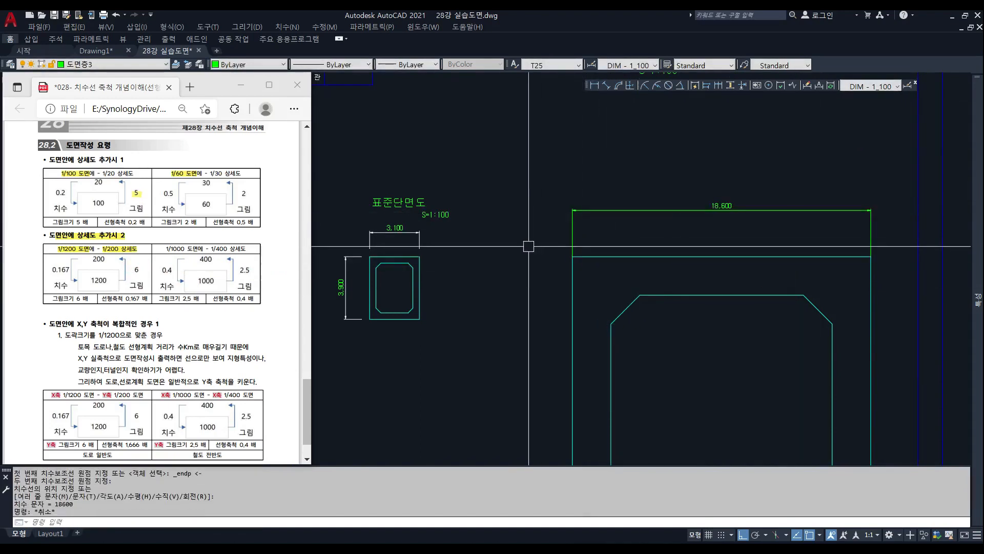
pyautogui.press('Escape')
pyautogui.press('Escape')
# Divide 18600 by 3100 in the Calculator and highlight the 0.167 dimension factor in the PDF notes.
pyautogui.click(276, 545)
pyautogui.press('Escape')
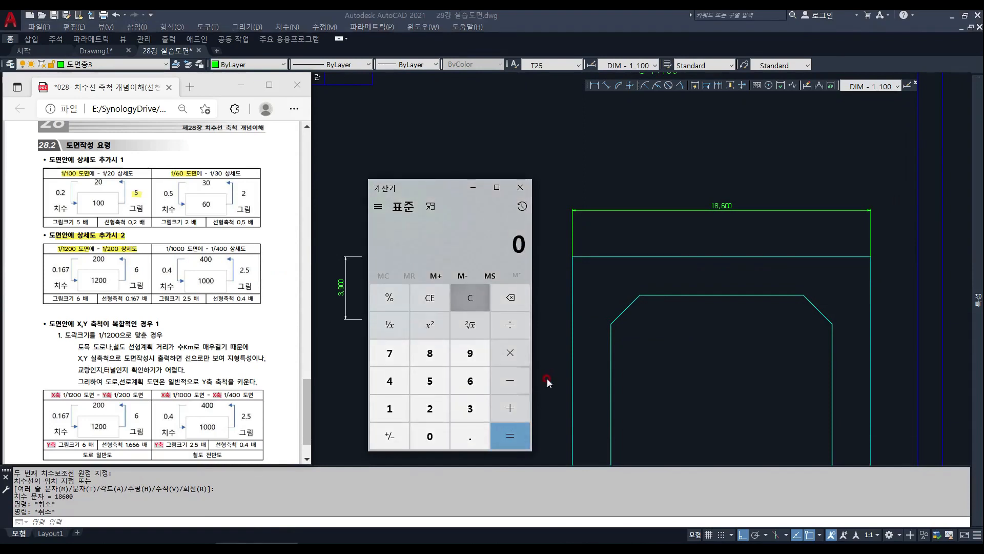
pyautogui.write('18600')
pyautogui.press('/')
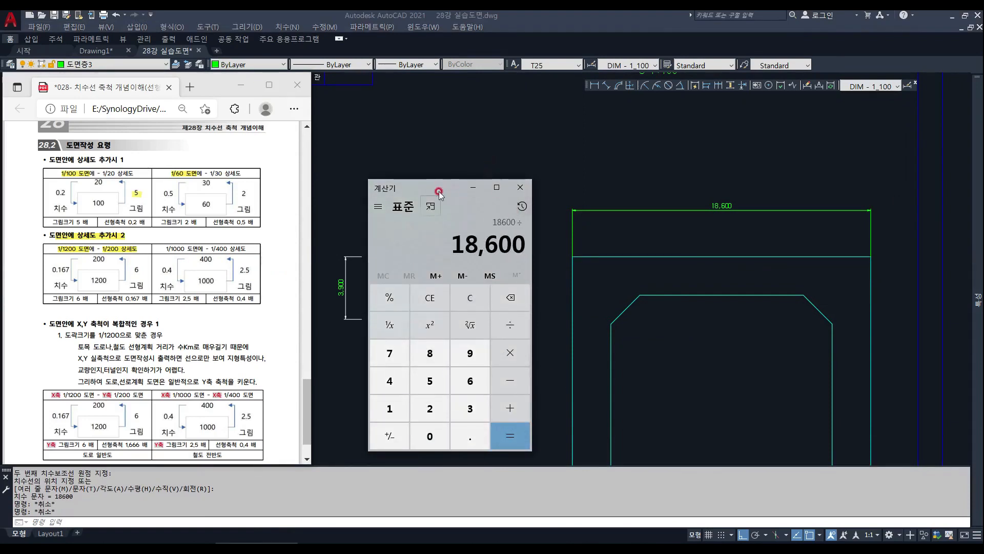
pyautogui.moveTo(439, 192); pyautogui.dragTo(515, 200)
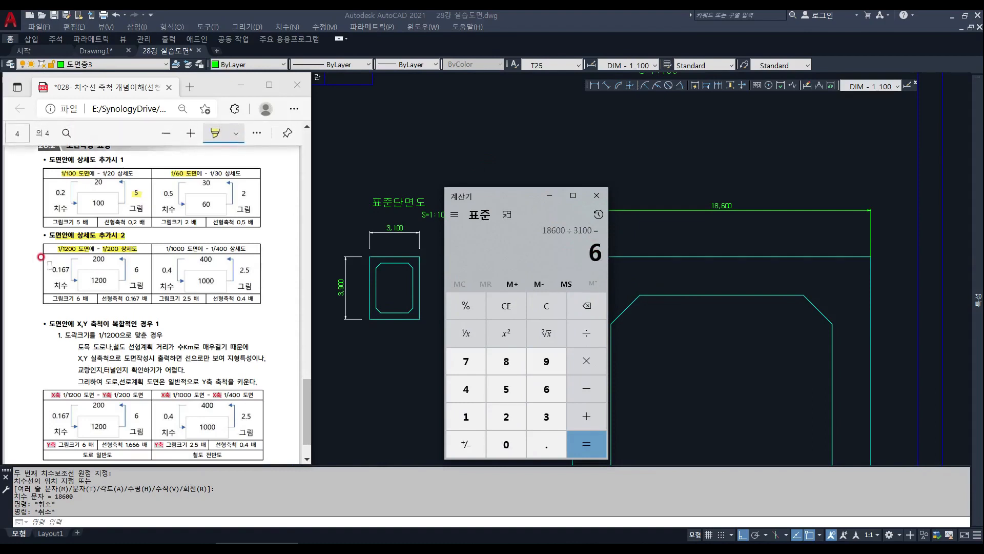
pyautogui.moveTo(52, 269); pyautogui.dragTo(66, 270)
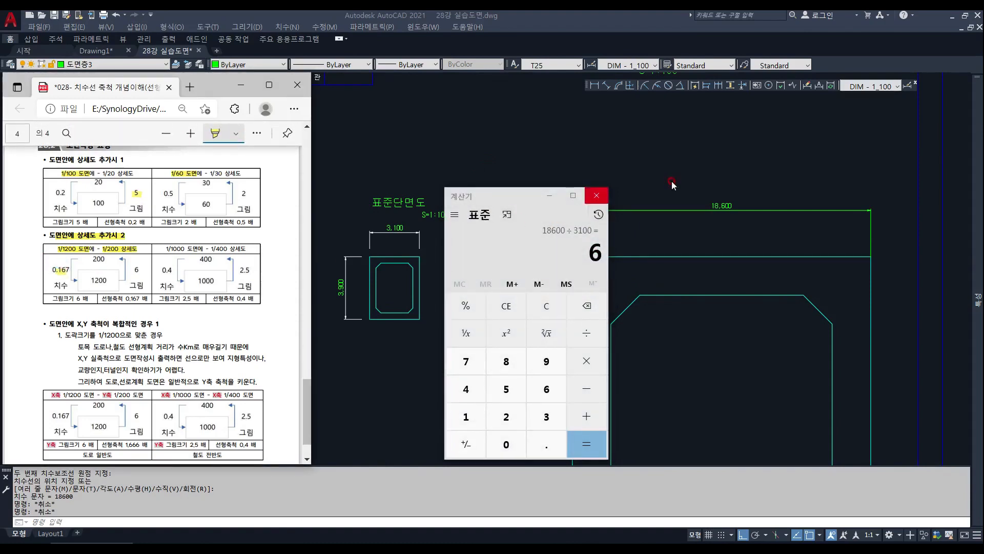
# Set the linear dimension scale of the enlarged section's top width dimension to 0.1666666.
pyautogui.click(671, 182)
pyautogui.click(792, 231)
pyautogui.click(748, 171)
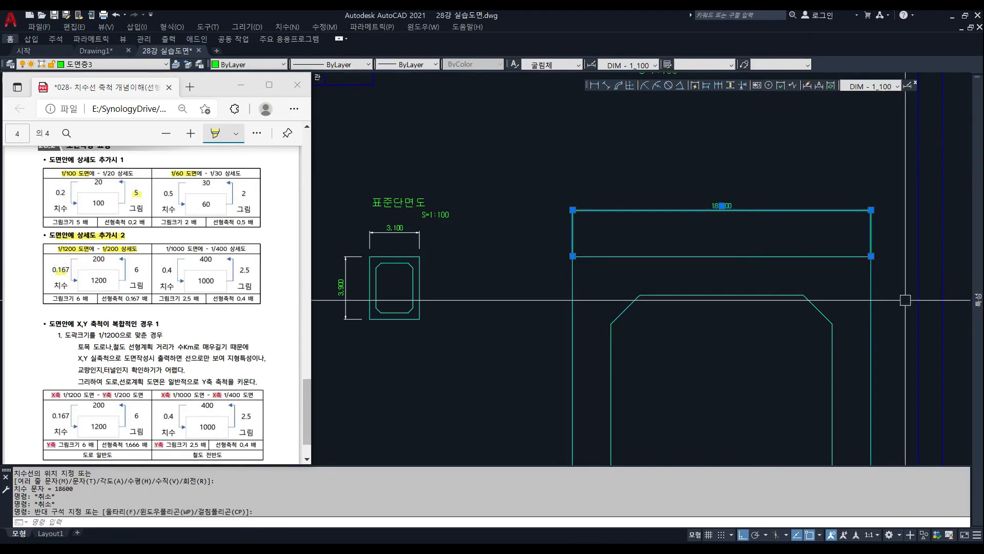
pyautogui.hotkey('ctrl', '1')
pyautogui.scroll(-10, 931, 369)
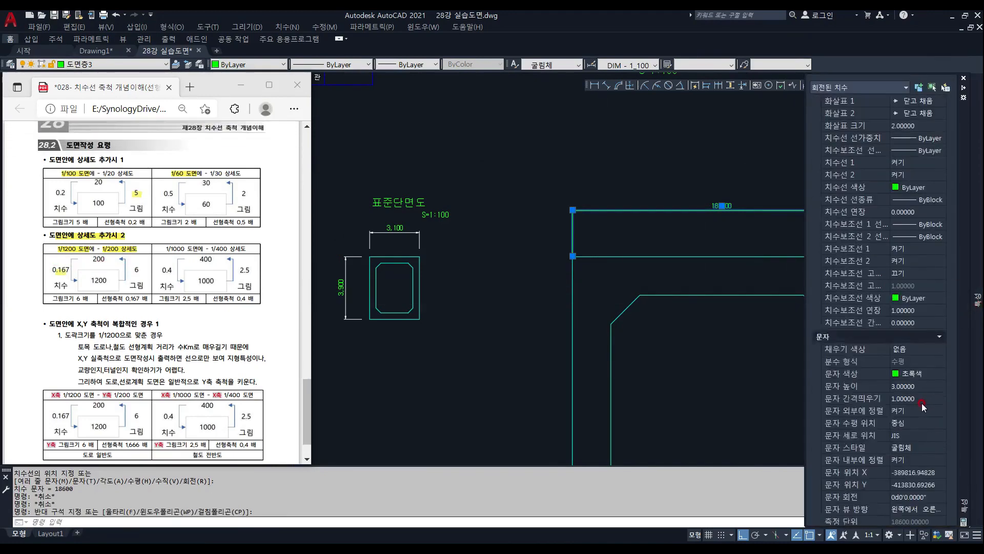
pyautogui.scroll(-5, 922, 406)
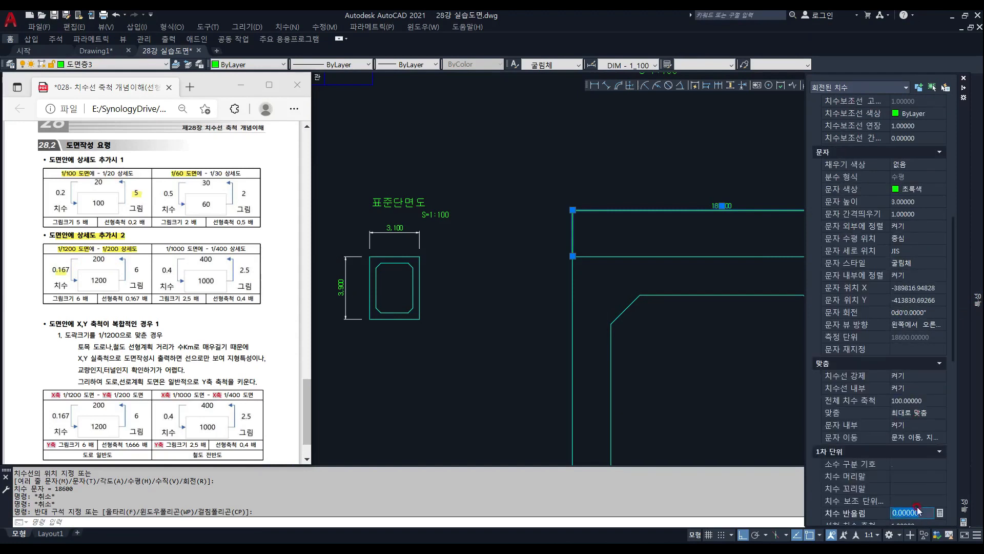
pyautogui.scroll(-3, 909, 496)
pyautogui.click(908, 399)
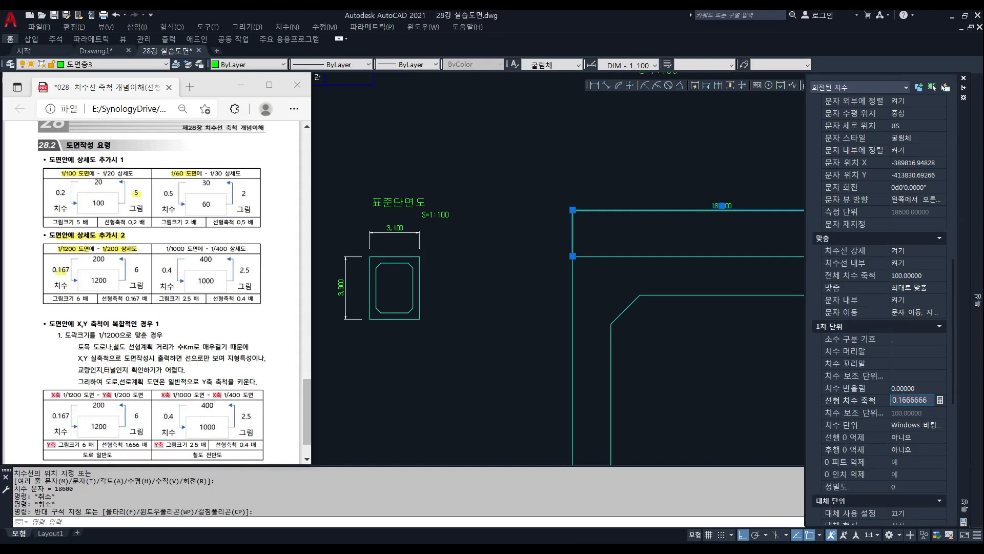
pyautogui.write('0.1666666')
pyautogui.press('Return')
pyautogui.hotkey('ctrl', '1')
pyautogui.press('Escape')
pyautogui.press('Escape')
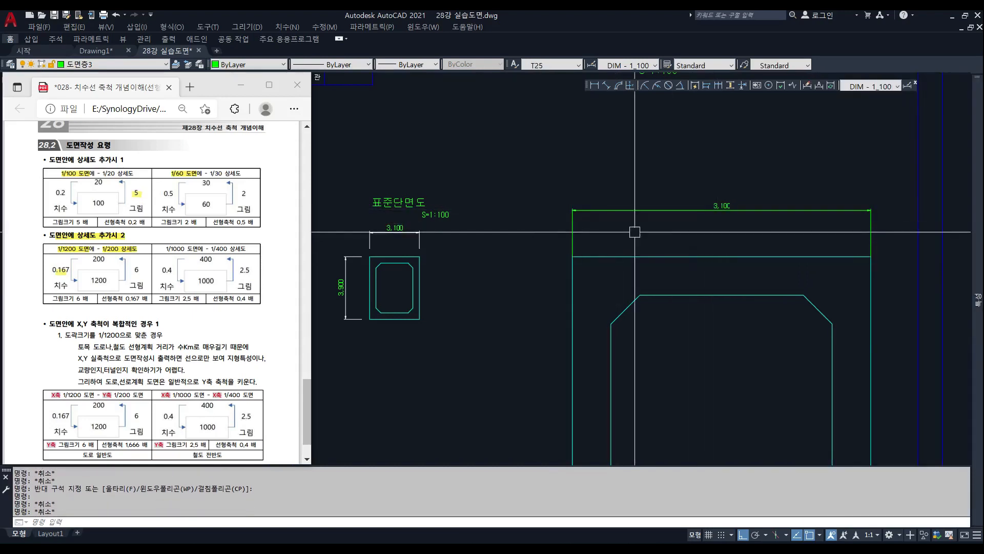
pyautogui.scroll(1, 726, 220)
pyautogui.scroll(-1, 681, 255)
pyautogui.write('`')
pyautogui.press('space')
pyautogui.press('Escape')
pyautogui.press('Escape')
pyautogui.press('Escape')
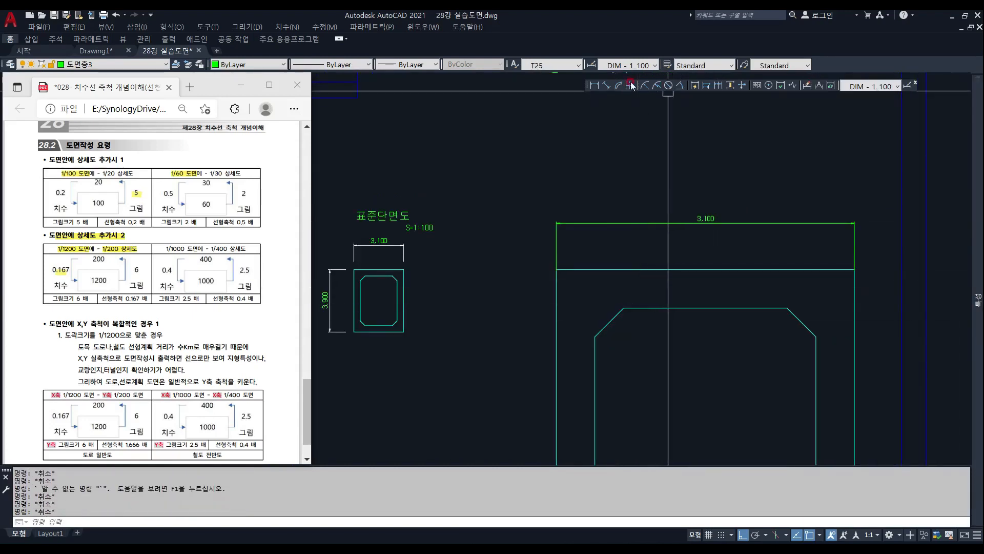
# Add a vertical linear dimension for the top slab thickness of the enlarged section.
pyautogui.click(594, 85)
pyautogui.click(624, 307)
pyautogui.click(624, 269)
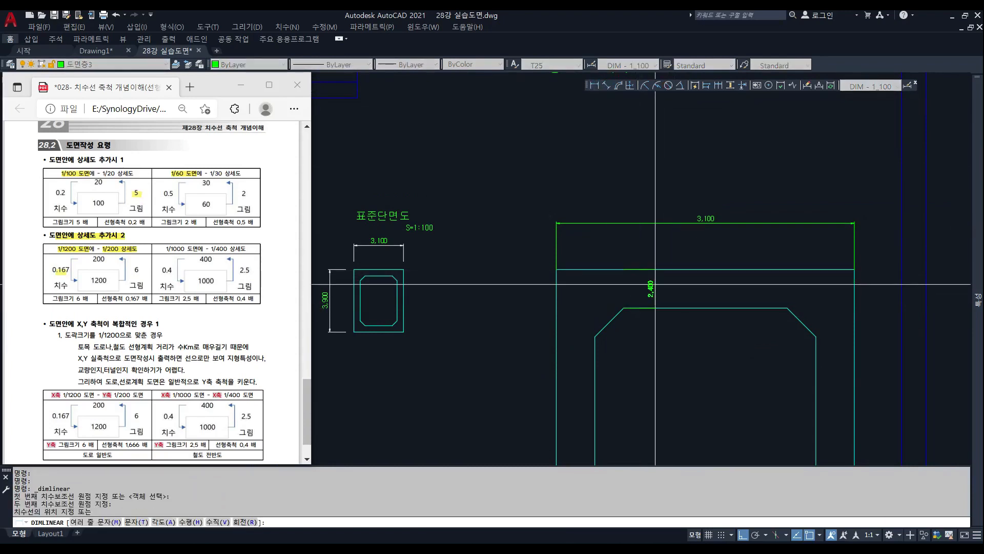
pyautogui.click(655, 283)
pyautogui.press('space')
pyautogui.press('Escape')
pyautogui.write('4')
pyautogui.press('space')
pyautogui.click(392, 245)
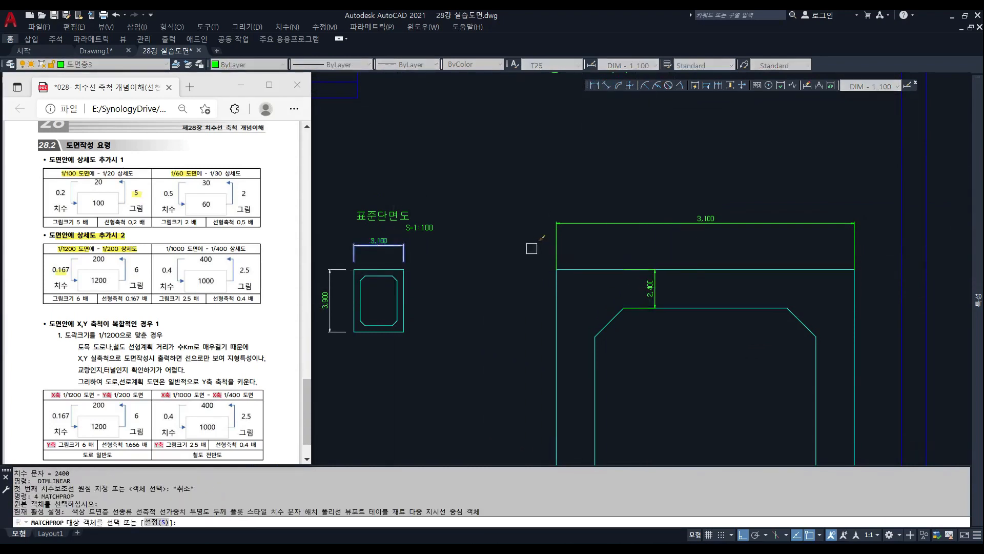
pyautogui.press('Escape')
# Match the top slab thickness dimension's properties to those of the enlarged section's top width dimension.
pyautogui.write('4')
pyautogui.press('space')
pyautogui.click(718, 222)
pyautogui.scroll(2, 598, 292)
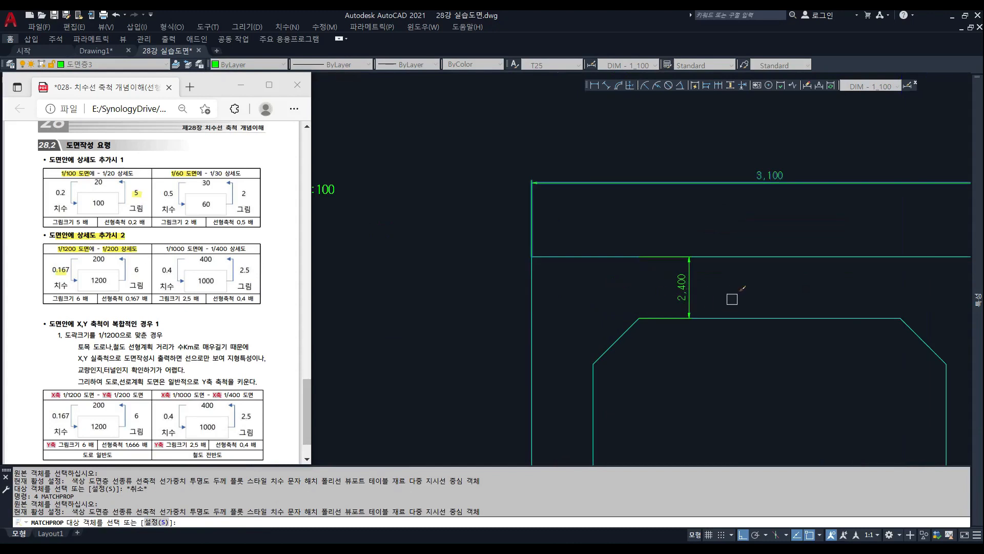
pyautogui.click(732, 298)
pyautogui.click(622, 296)
pyautogui.press('space')
pyautogui.scroll(-2, 622, 296)
pyautogui.moveTo(621, 297)
pyautogui.mouseDown(button='middle')
pyautogui.moveTo(610, 279)
pyautogui.moveTo(411, 268)
pyautogui.moveTo(692, 256)
pyautogui.mouseUp(button='middle')
pyautogui.press('Escape')
# Erase the unneeded leftover objects using a crossing selection.
pyautogui.scroll(-4, 614, 280)
pyautogui.write('e')
pyautogui.click(726, 226)
pyautogui.click(666, 267)
pyautogui.press('space')
# Copy the small box section outline straight down to the empty area below the drawing frame.
pyautogui.scroll(4, 536, 252)
pyautogui.write('c')
pyautogui.click(550, 238)
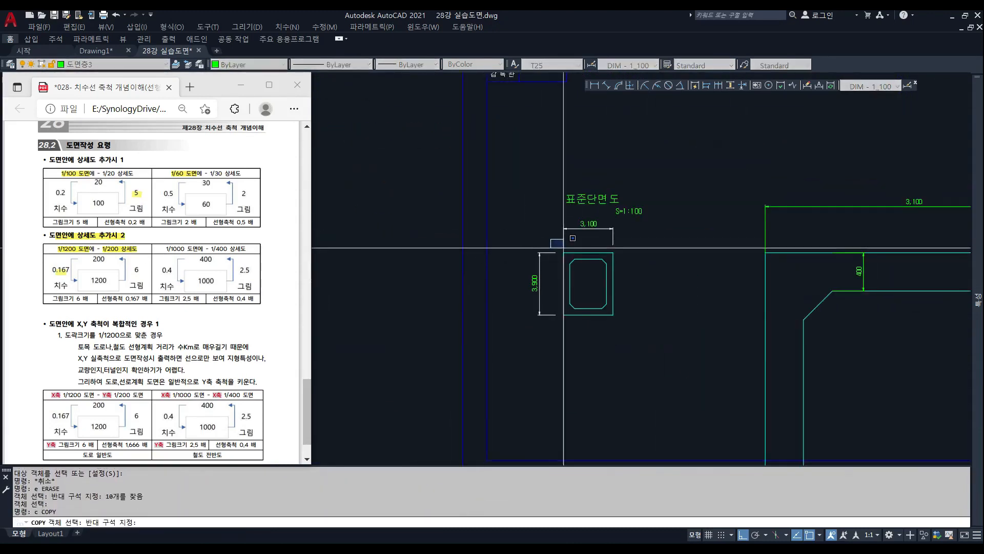
pyautogui.click(621, 323)
pyautogui.press('space')
pyautogui.click(607, 284)
pyautogui.scroll(-2, 613, 303)
pyautogui.moveTo(617, 301); pyautogui.dragTo(595, 200, button='middle')
pyautogui.click(601, 382)
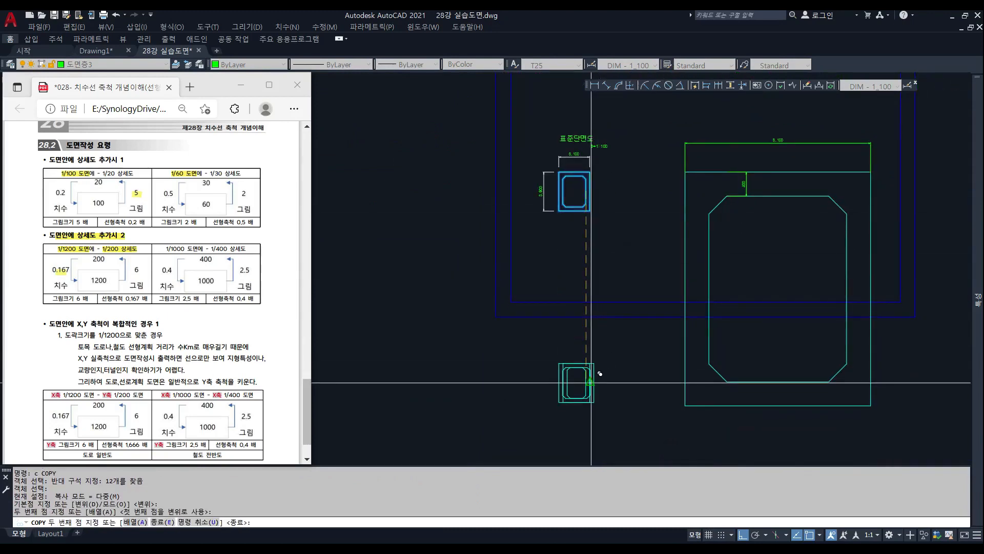
pyautogui.press('Escape')
# Highlight the 1/1000 drawing scale heading in the PDF notes.
pyautogui.click(174, 229)
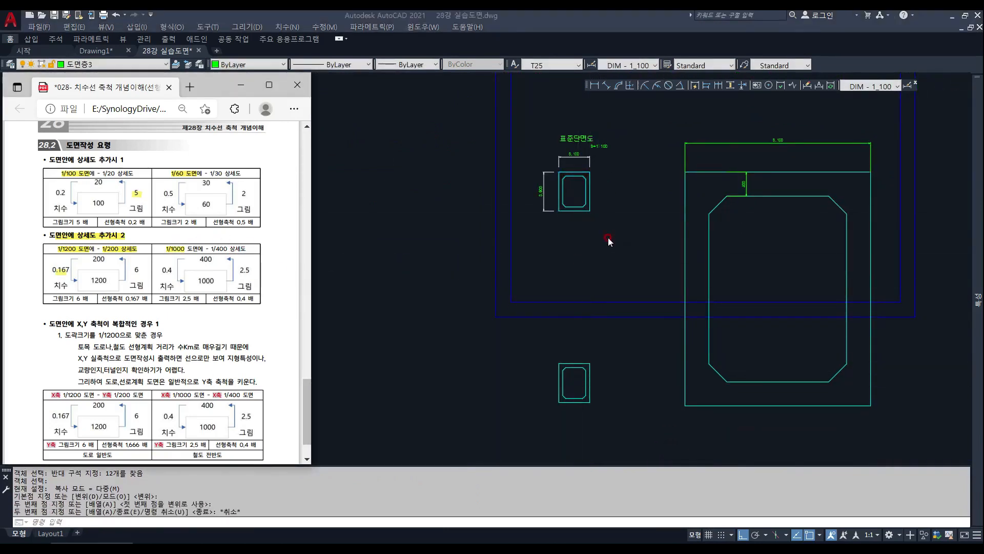
pyautogui.click(609, 238)
pyautogui.scroll(-1, 601, 212)
pyautogui.scroll(1, 590, 291)
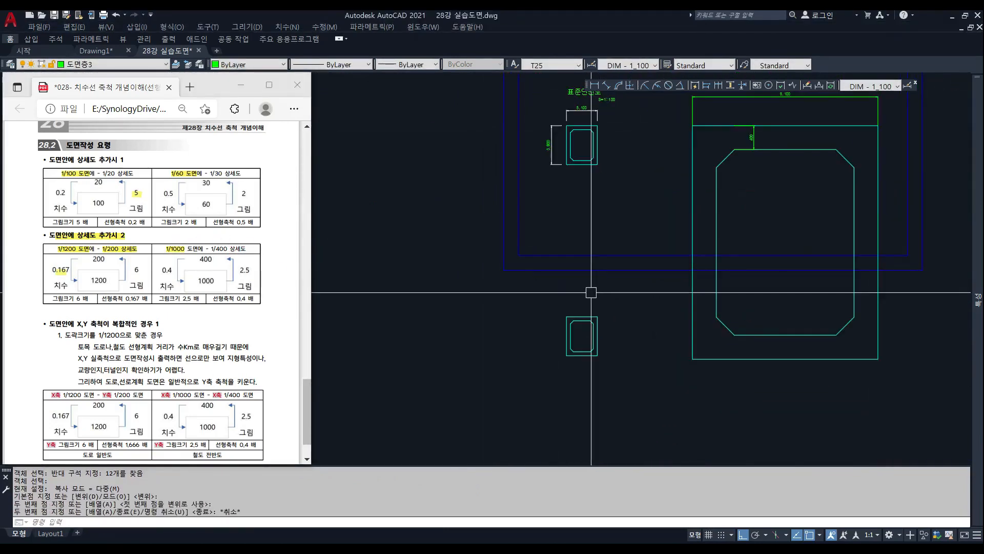
# Measure the top width of the copied box section between its upper corners.
pyautogui.scroll(1, 583, 308)
pyautogui.write('d')
pyautogui.press('space')
pyautogui.click(556, 322)
pyautogui.click(605, 322)
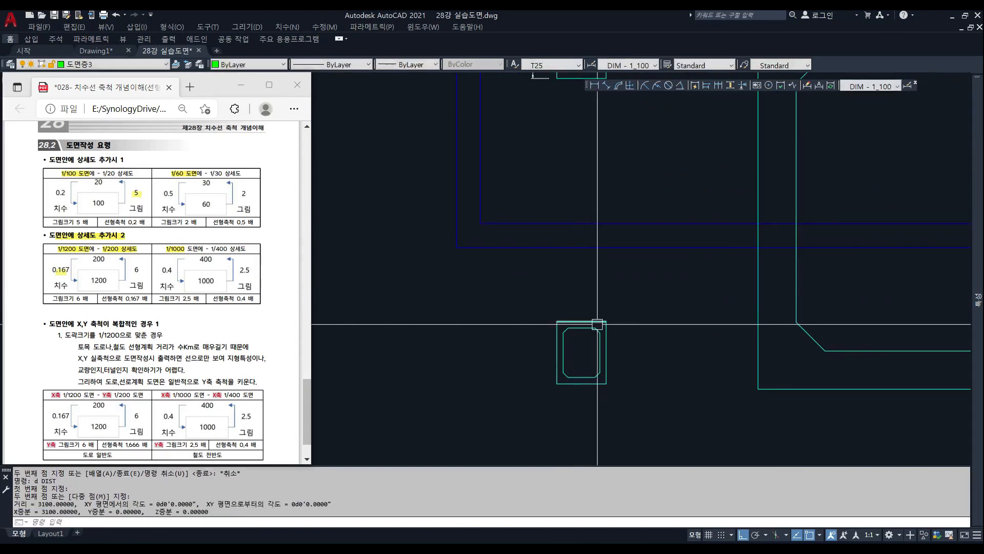
pyautogui.scroll(-2, 597, 324)
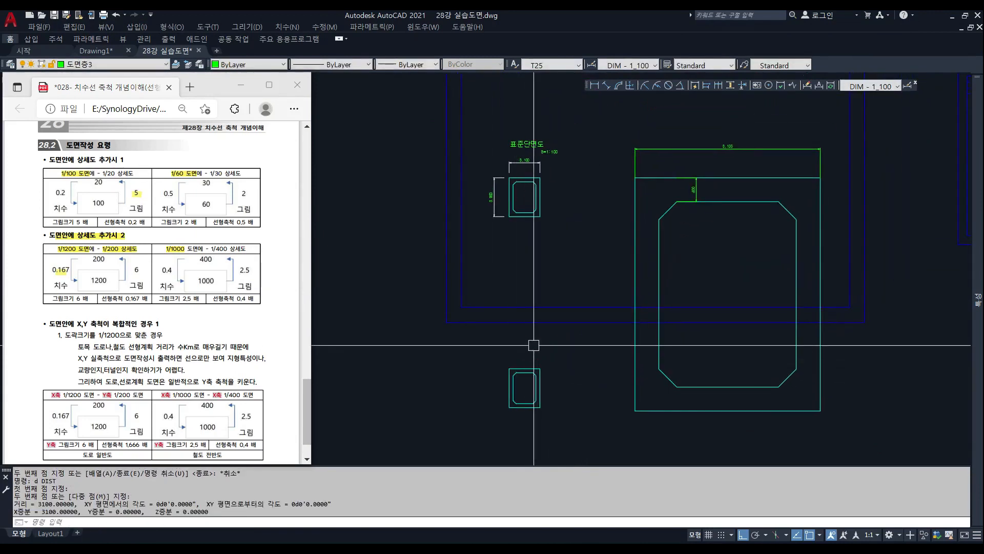
pyautogui.write('sc')
pyautogui.press('space')
pyautogui.click(548, 362)
pyautogui.click(508, 417)
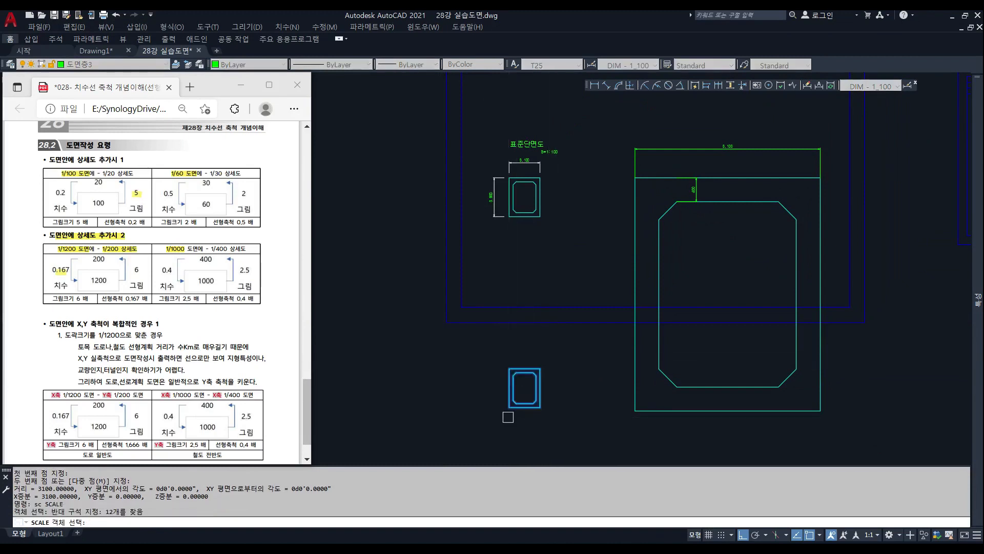
pyautogui.moveTo(504, 349); pyautogui.dragTo(471, 411, button='middle')
pyautogui.press('Escape')
pyautogui.press('Escape')
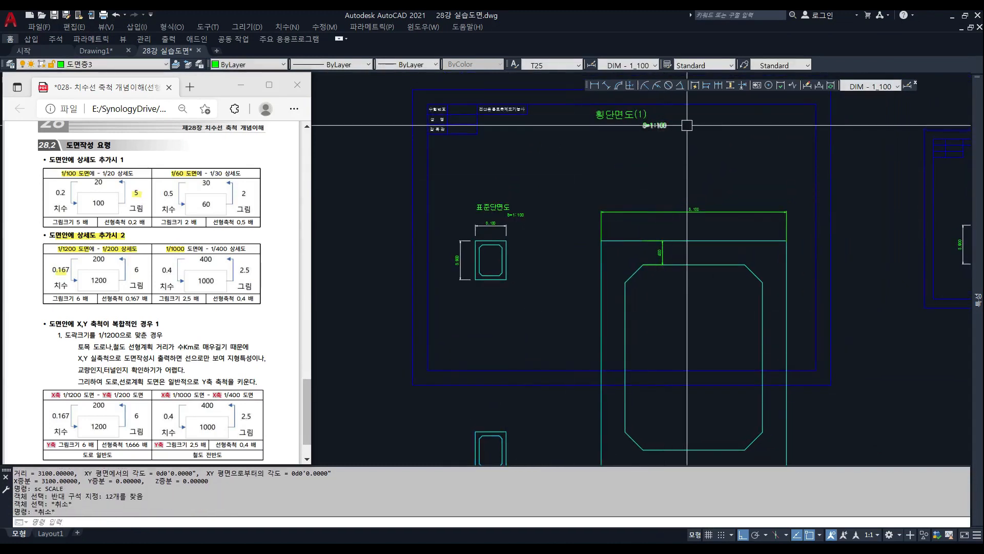
# Scale the copied box section by reference from 400 to 1000, based on its upper-right corner.
pyautogui.scroll(-1, 520, 327)
pyautogui.moveTo(519, 327); pyautogui.dragTo(534, 202, button='middle')
pyautogui.write('sc')
pyautogui.press('space')
pyautogui.click(547, 254)
pyautogui.click(496, 301)
pyautogui.scroll(2, 530, 243)
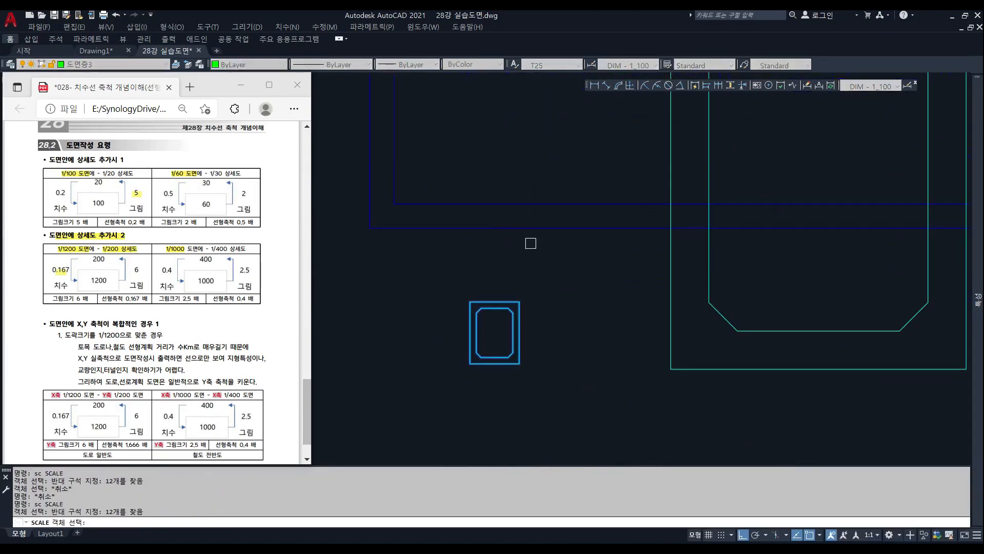
pyautogui.press('space')
pyautogui.click(519, 301)
pyautogui.write('r')
pyautogui.press('space')
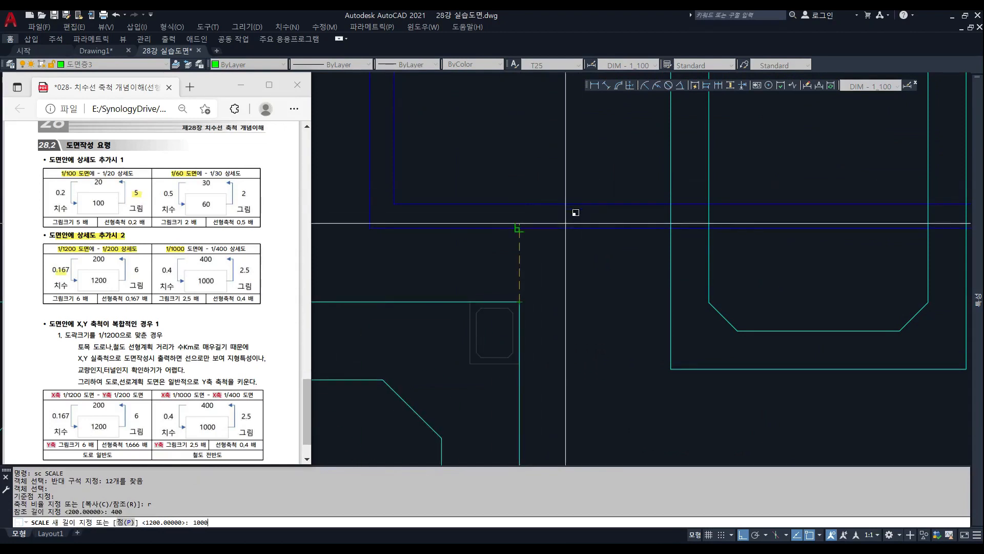
pyautogui.press('space')
# Add a linear dimension across the top width of the section scaled by 400 to 1000.
pyautogui.scroll(-2, 564, 222)
pyautogui.moveTo(553, 231); pyautogui.dragTo(532, 269, button='middle')
pyautogui.scroll(1, 505, 295)
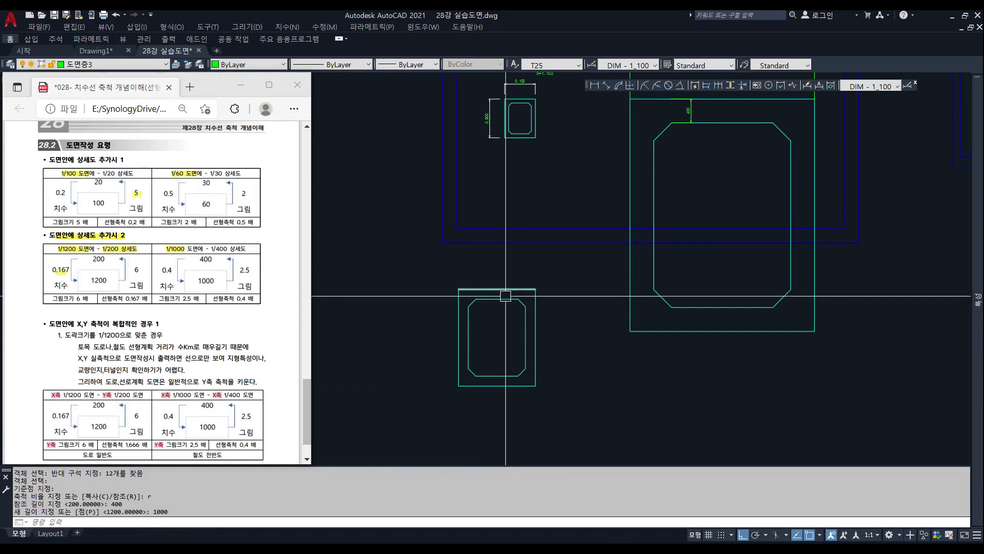
pyautogui.click(595, 86)
pyautogui.click(458, 289)
pyautogui.click(535, 289)
pyautogui.click(468, 267)
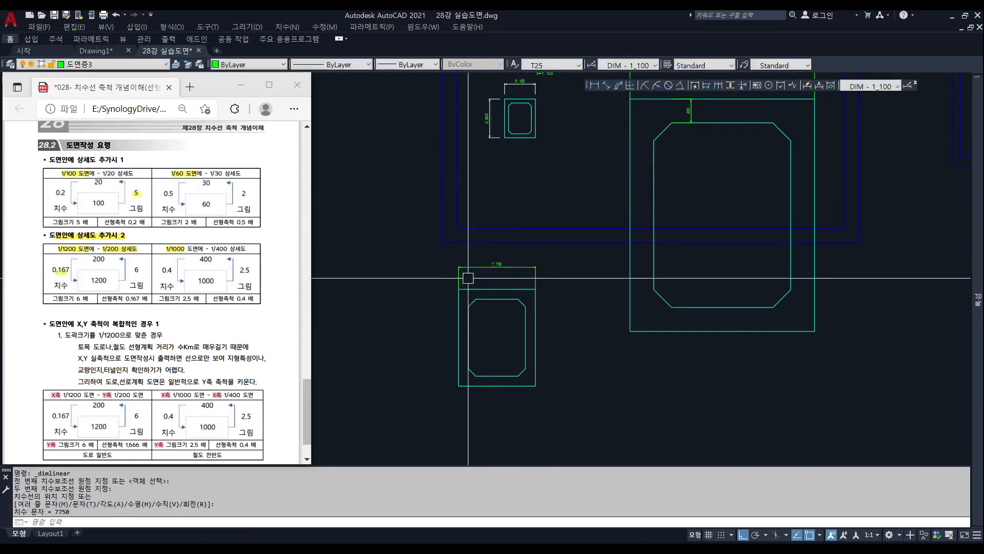
# Switch to the Calculator, enter 1000 divided by 400, and move its window away from the new dimension.
pyautogui.scroll(2, 468, 279)
pyautogui.click(280, 542)
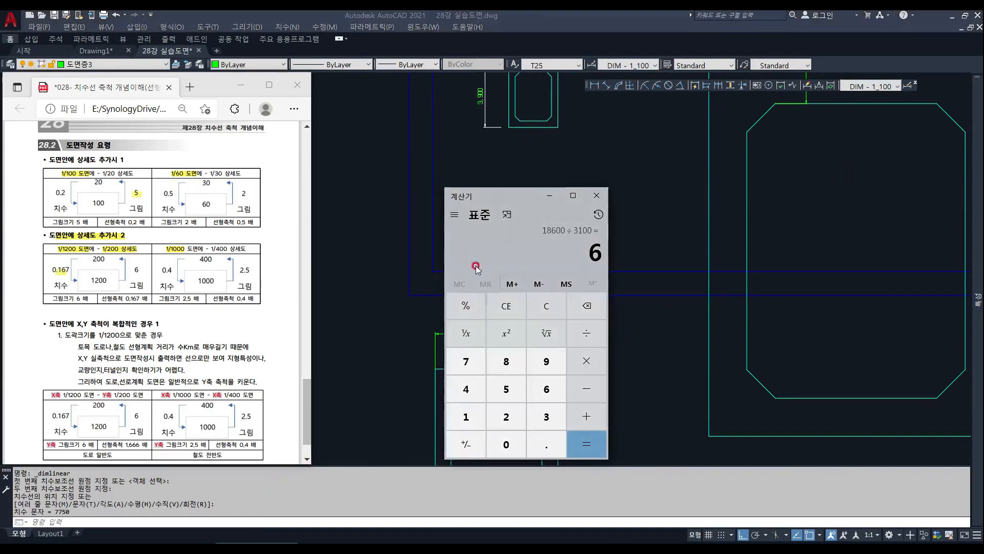
pyautogui.moveTo(475, 200); pyautogui.dragTo(737, 175)
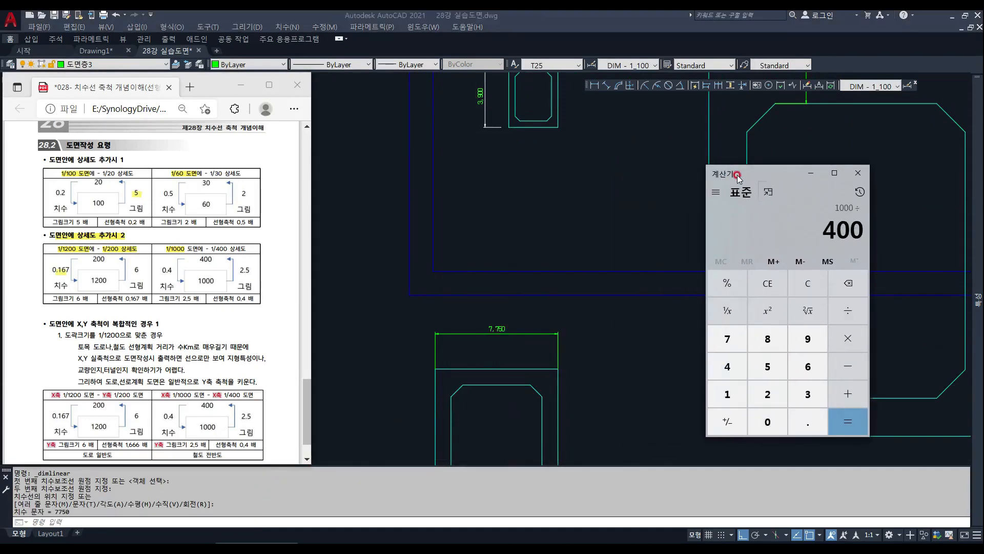
pyautogui.click(562, 219)
# Calculate 3100 divided by 2.5 and 3100 multiplied by 2.5 in the Calculator.
pyautogui.moveTo(545, 207); pyautogui.dragTo(525, 279, button='middle')
pyautogui.hotkey('alt', 'Tab')
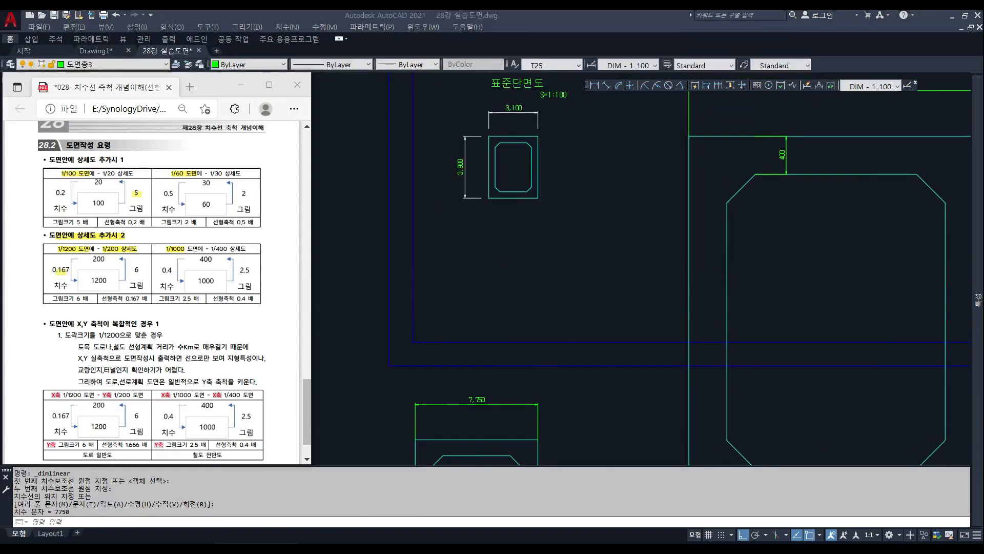
pyautogui.write('3100 ÷ ')
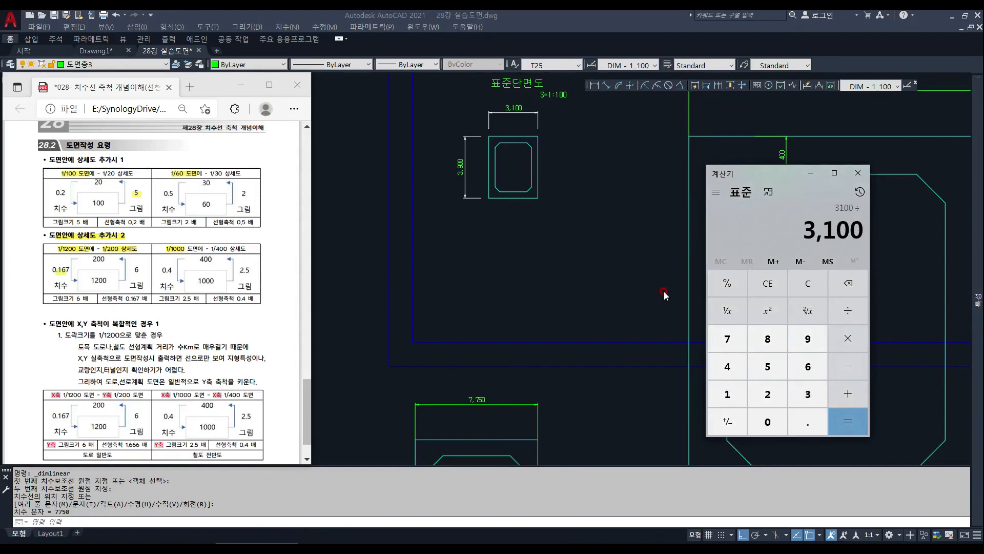
pyautogui.write('2.5')
pyautogui.press('Return')
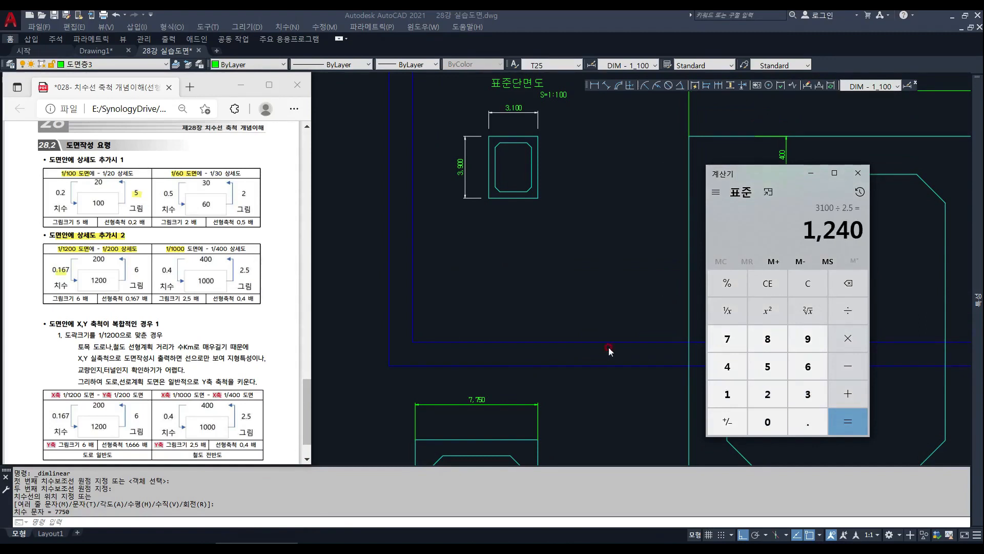
pyautogui.write('31')
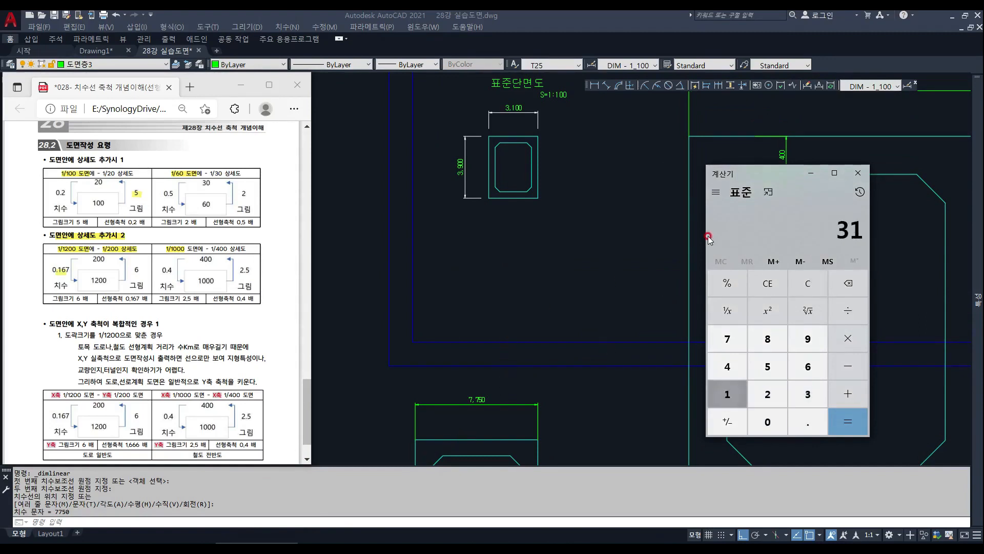
pyautogui.write('00*2.5')
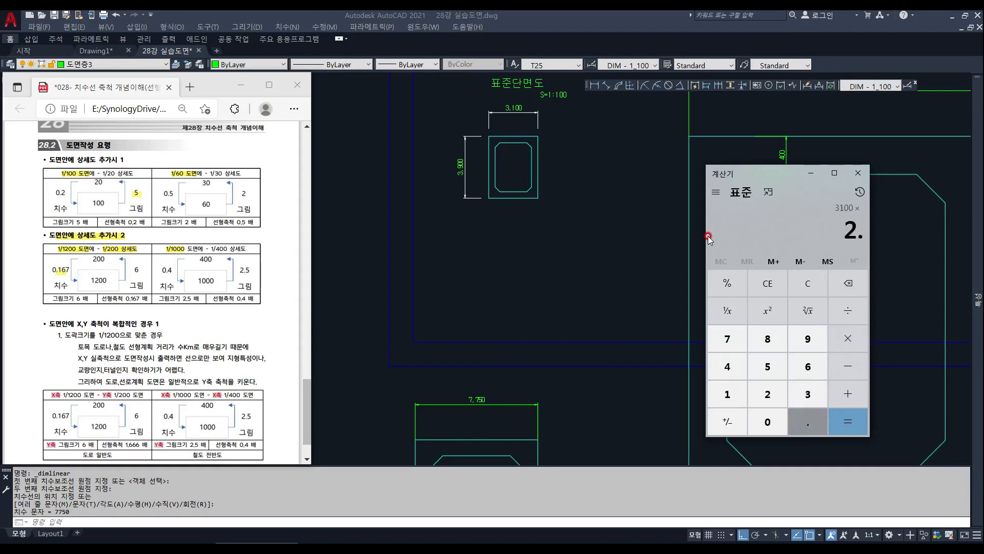
pyautogui.press('Return')
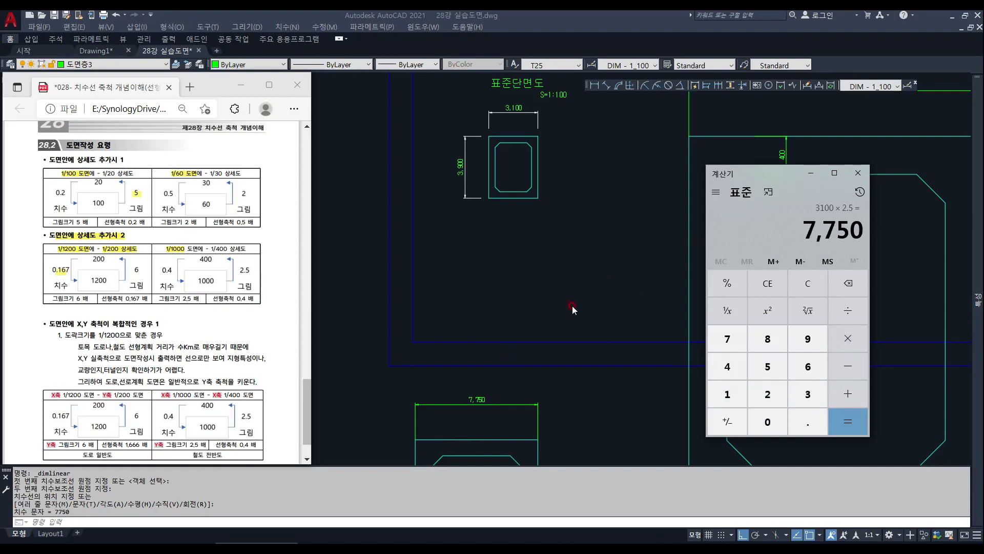
pyautogui.click(457, 436)
pyautogui.press('Escape')
pyautogui.write('`')
pyautogui.press('Return')
pyautogui.press('Escape')
pyautogui.press('Escape')
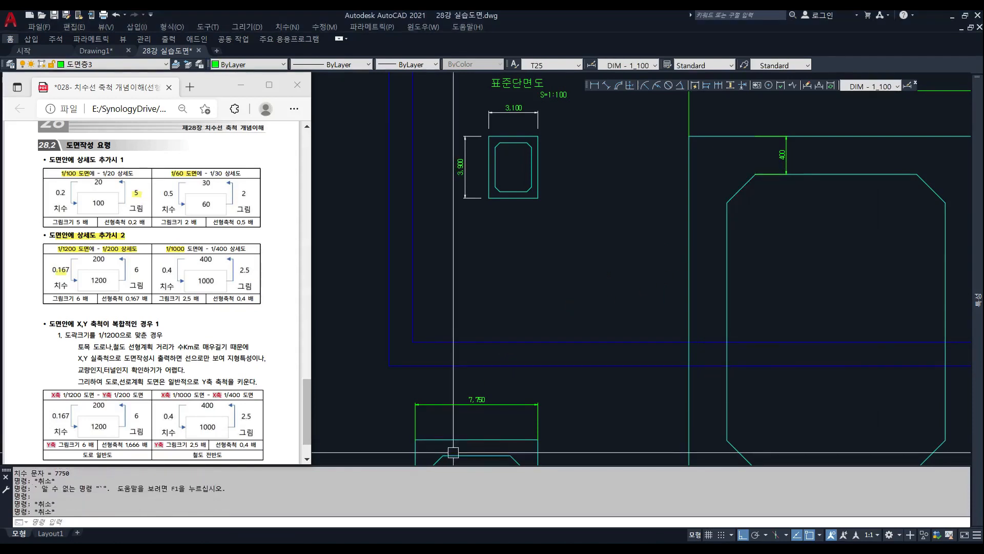
# Add a vertical linear dimension for the top slab thickness of the lower scaled section.
pyautogui.click(595, 86)
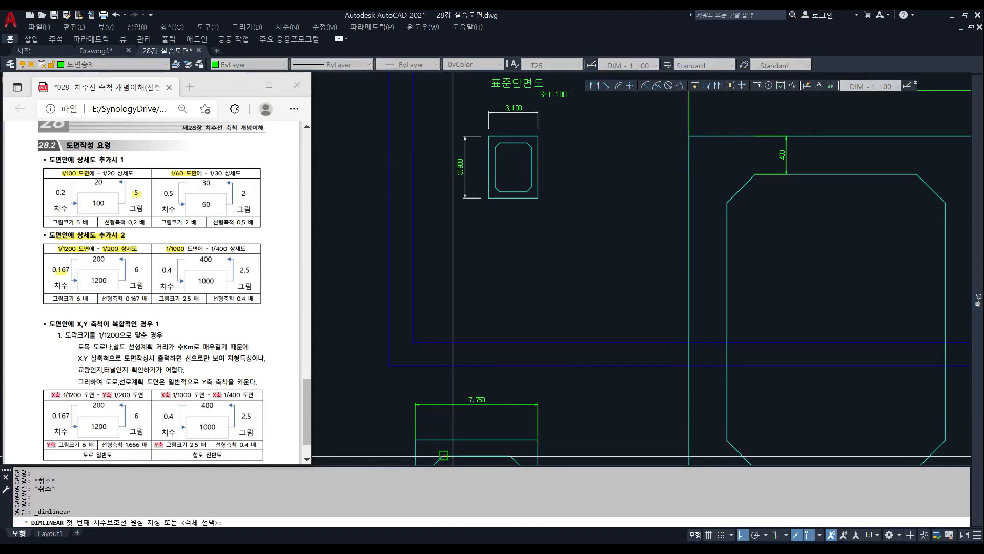
pyautogui.click(443, 455)
pyautogui.click(442, 439)
pyautogui.click(480, 425)
pyautogui.scroll(6, 480, 425)
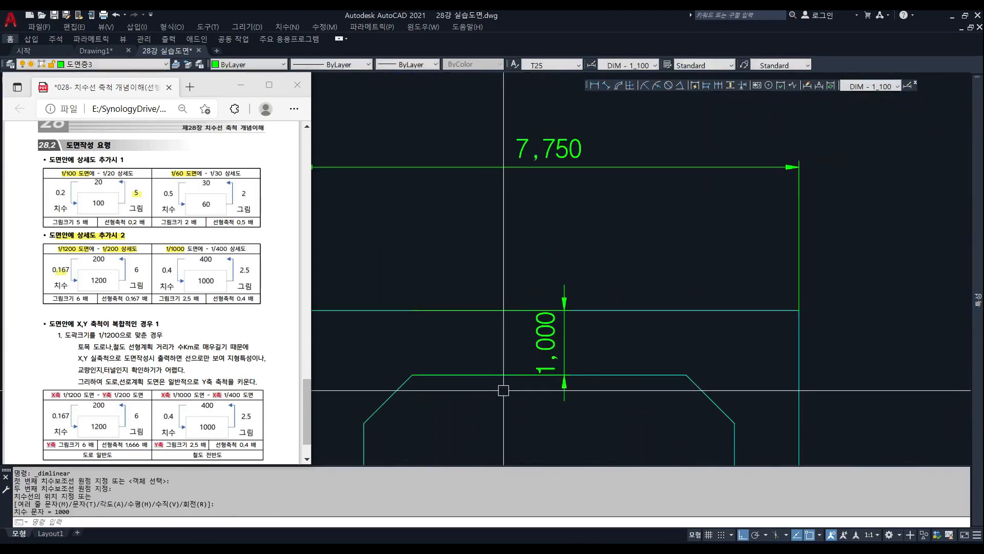
pyautogui.scroll(-6, 503, 388)
pyautogui.press('Escape')
pyautogui.press('Escape')
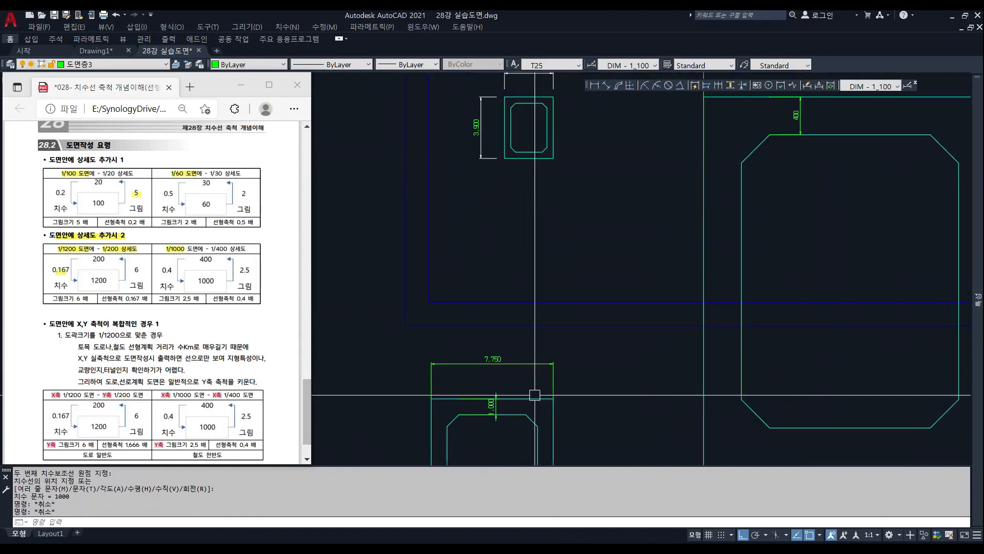
# Highlight the 0.4 dimension factor in the 1/1000 and 1/400 table of the PDF notes.
pyautogui.scroll(2, 508, 404)
pyautogui.click(176, 275)
pyautogui.click(162, 266)
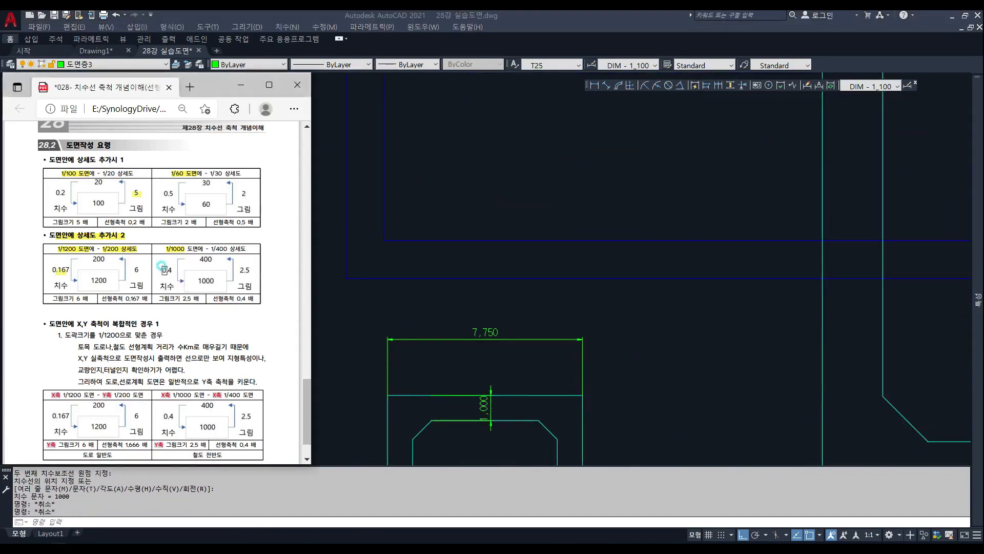
# Set the linear dimension scale of the lower section's width and slab thickness dimensions to 0.4.
pyautogui.click(513, 407)
pyautogui.click(504, 411)
pyautogui.click(475, 407)
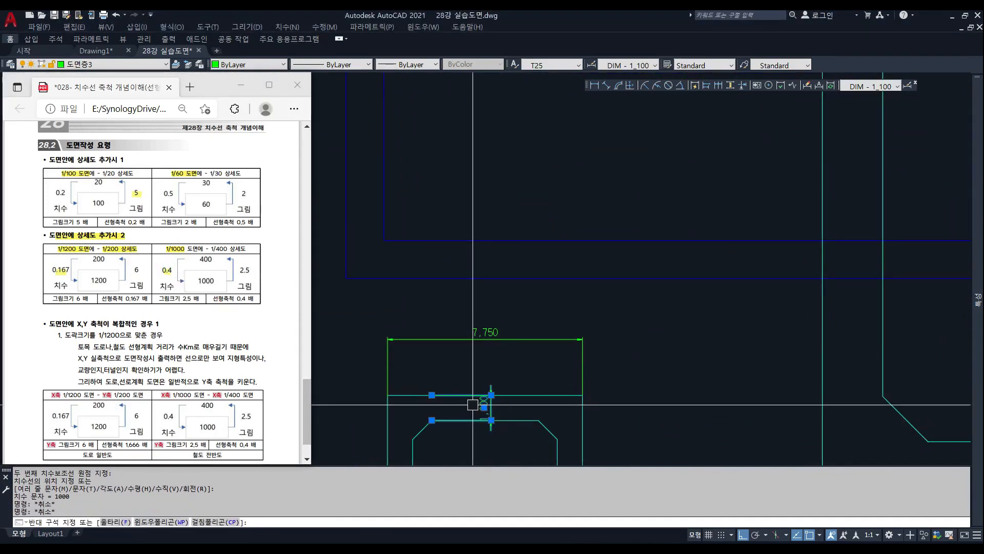
pyautogui.click(494, 358)
pyautogui.click(465, 322)
pyautogui.click(952, 318)
pyautogui.hotkey('ctrl', '1')
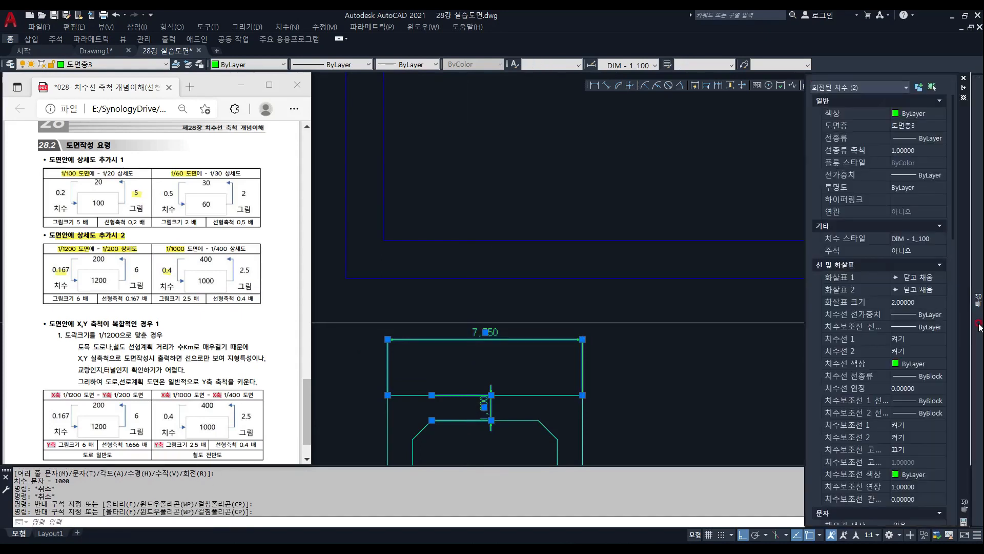
pyautogui.scroll(-6, 916, 402)
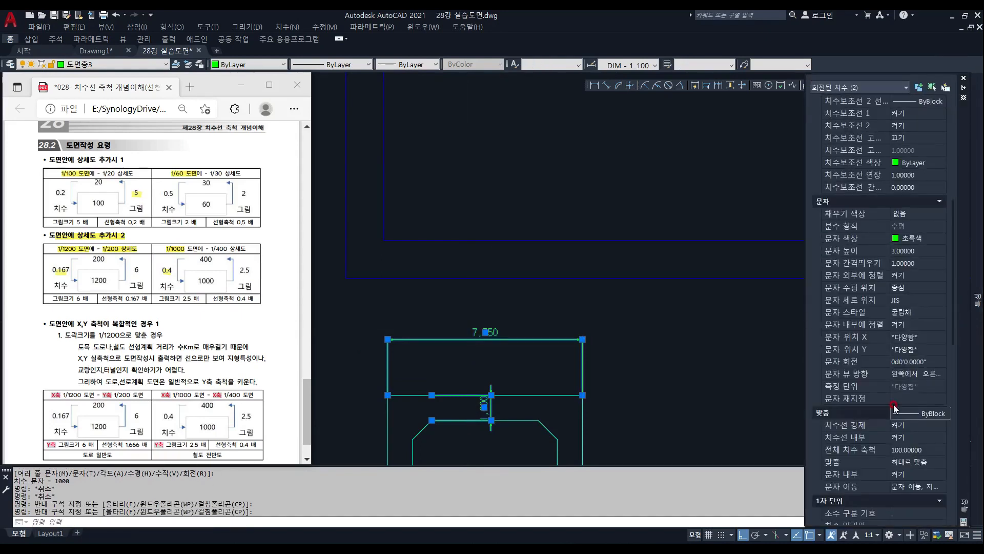
pyautogui.scroll(-5, 898, 409)
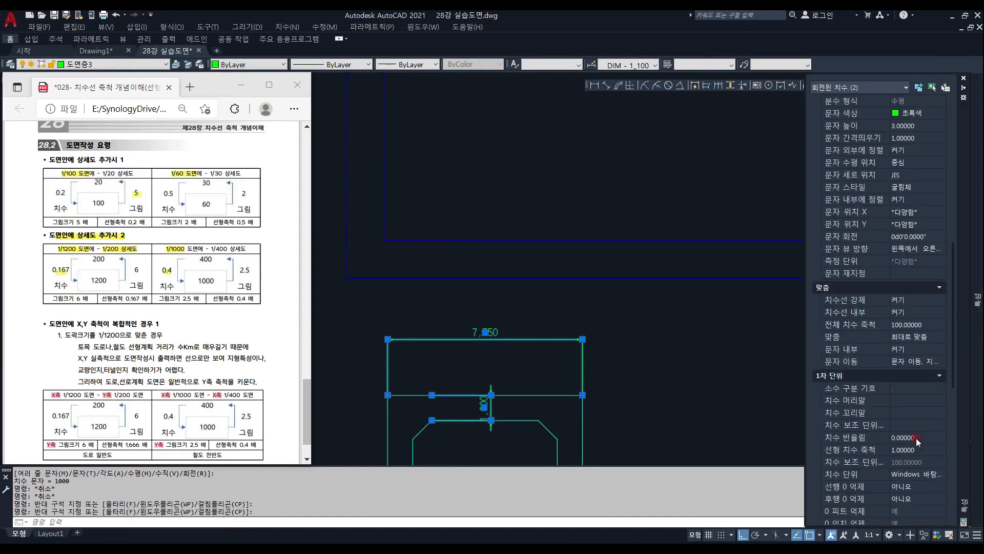
pyautogui.click(914, 445)
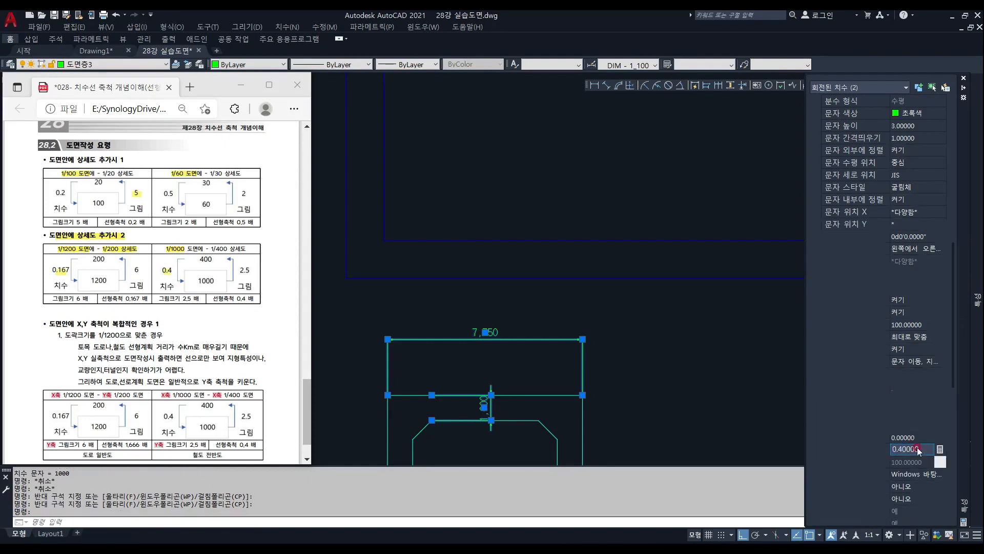
pyautogui.press('Return')
pyautogui.hotkey('ctrl', '1')
pyautogui.press('Escape')
pyautogui.press('Escape')
pyautogui.press('Escape')
# Copy the 표준단면도 section with its width and height dimensions to the empty area below the sheet, beside the 2.5-times section.
pyautogui.scroll(-1, 425, 331)
pyautogui.moveTo(445, 330); pyautogui.dragTo(419, 289, button='middle')
pyautogui.scroll(1, 411, 299)
pyautogui.scroll(-1, 430, 308)
pyautogui.moveTo(480, 121); pyautogui.dragTo(505, 252, button='middle')
pyautogui.write('c')
pyautogui.click(567, 256)
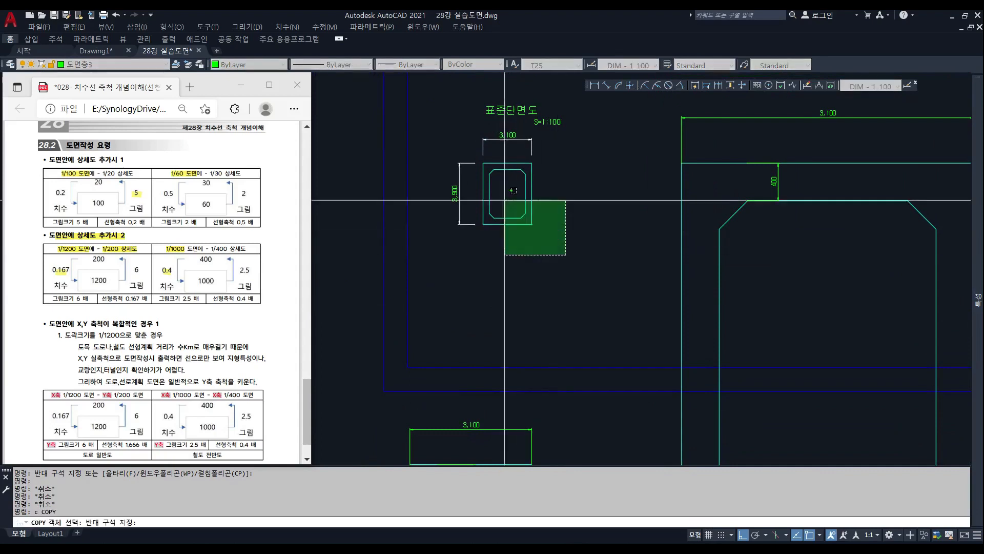
pyautogui.click(439, 132)
pyautogui.press('space')
pyautogui.click(504, 195)
pyautogui.scroll(-1, 504, 194)
pyautogui.moveTo(504, 194); pyautogui.dragTo(629, 113, button='middle')
pyautogui.scroll(1, 568, 205)
pyautogui.press('F8')
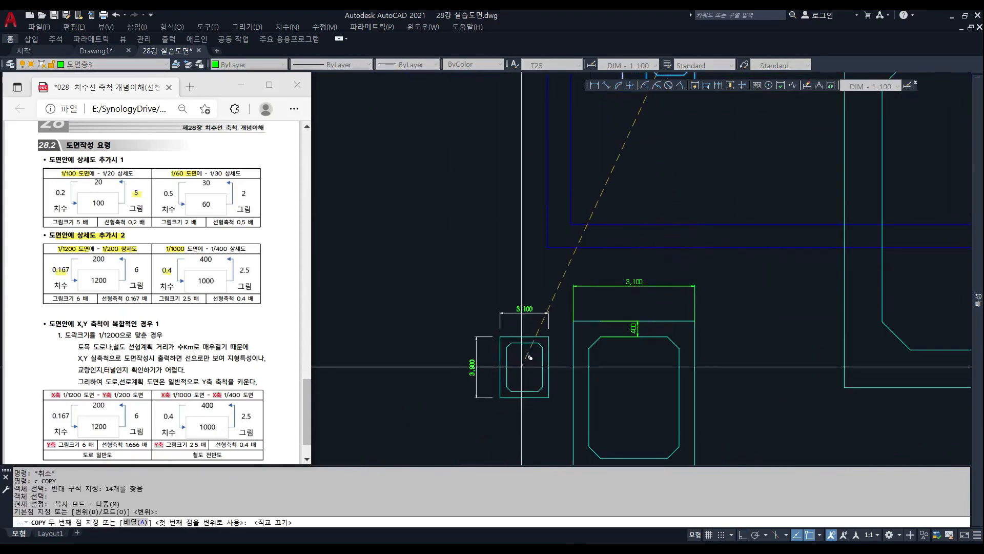
pyautogui.click(520, 358)
pyautogui.scroll(2, 566, 362)
pyautogui.press('Escape')
pyautogui.press('Escape')
pyautogui.scroll(-1, 649, 341)
pyautogui.moveTo(649, 341); pyautogui.dragTo(651, 355, button='middle')
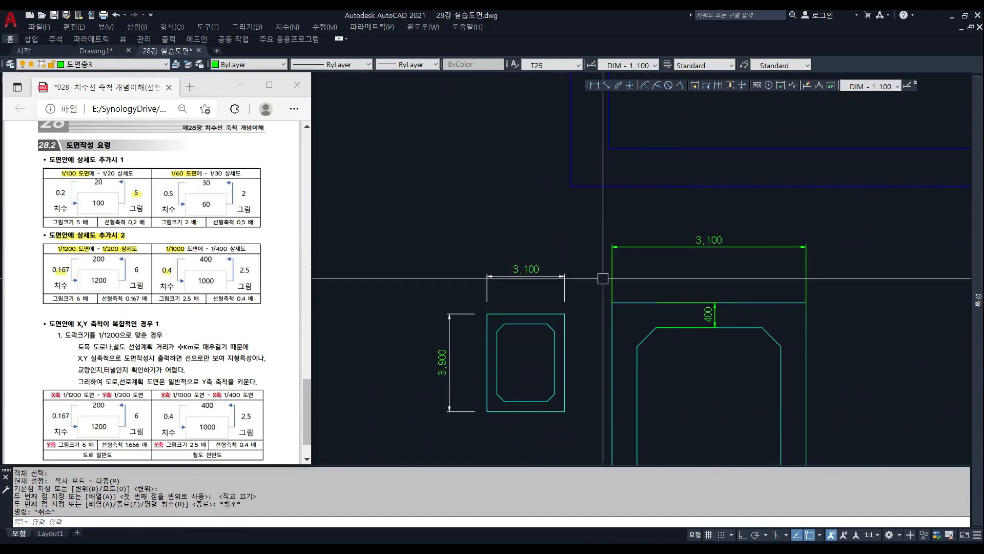
# Erase the 2.5-times section and its width and slab dimensions beside the copied section.
pyautogui.scroll(2, 696, 284)
pyautogui.click(740, 285)
pyautogui.click(703, 215)
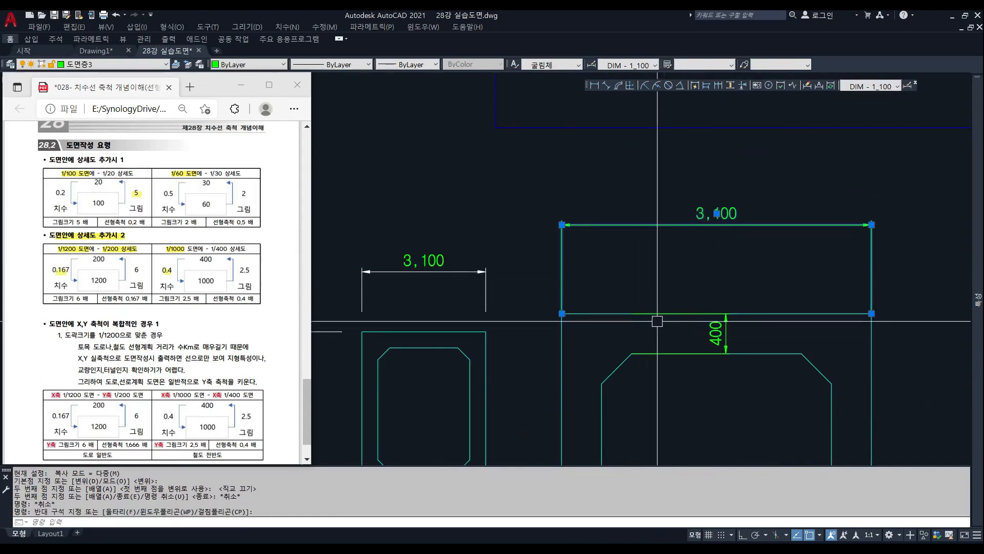
pyautogui.scroll(-4, 591, 244)
pyautogui.press('Escape')
pyautogui.write('e')
pyautogui.click(735, 433)
pyautogui.click(562, 225)
pyautogui.press('space')
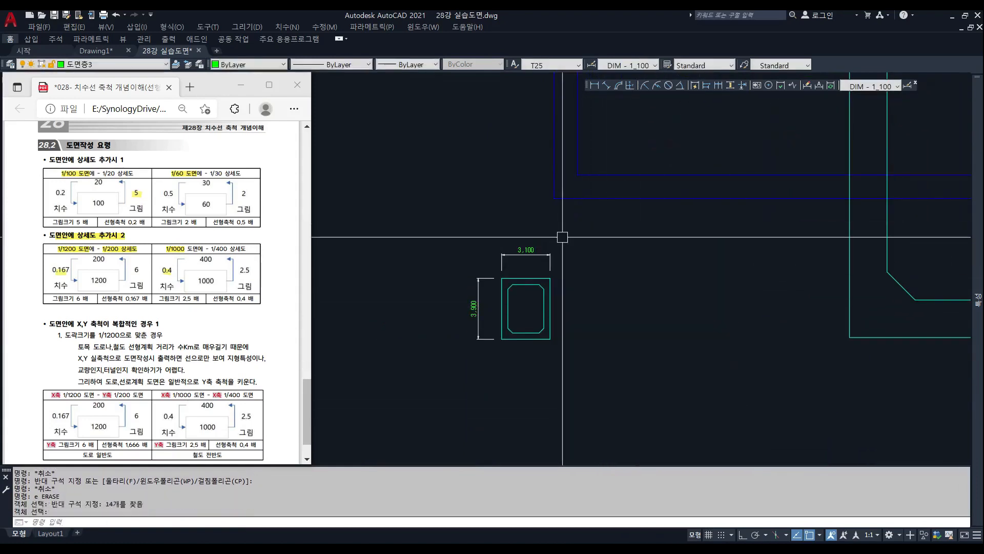
# Copy only the copied section's outlines, without dimensions, to a spot beside and slightly below it.
pyautogui.write('c')
pyautogui.click(490, 263)
pyautogui.click(598, 373)
pyautogui.press('space')
pyautogui.click(579, 338)
pyautogui.click(691, 380)
pyautogui.press('Escape')
pyautogui.press('Escape')
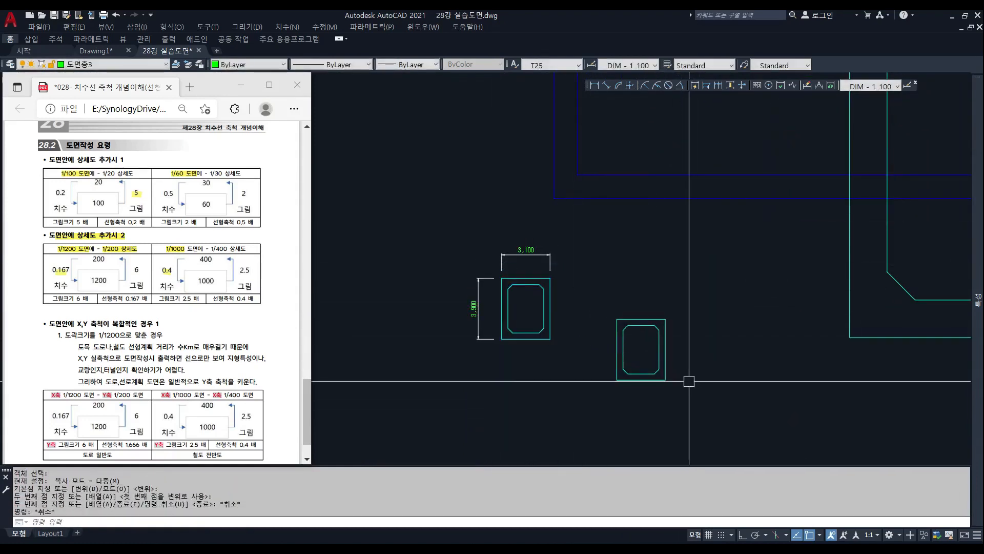
# Scale the undimensioned section copy by a factor of 0.5.
pyautogui.write('sc')
pyautogui.scroll(-2, 627, 319)
pyautogui.moveTo(804, 248); pyautogui.dragTo(726, 277, button='middle')
pyautogui.scroll(3, 560, 375)
pyautogui.click(588, 385)
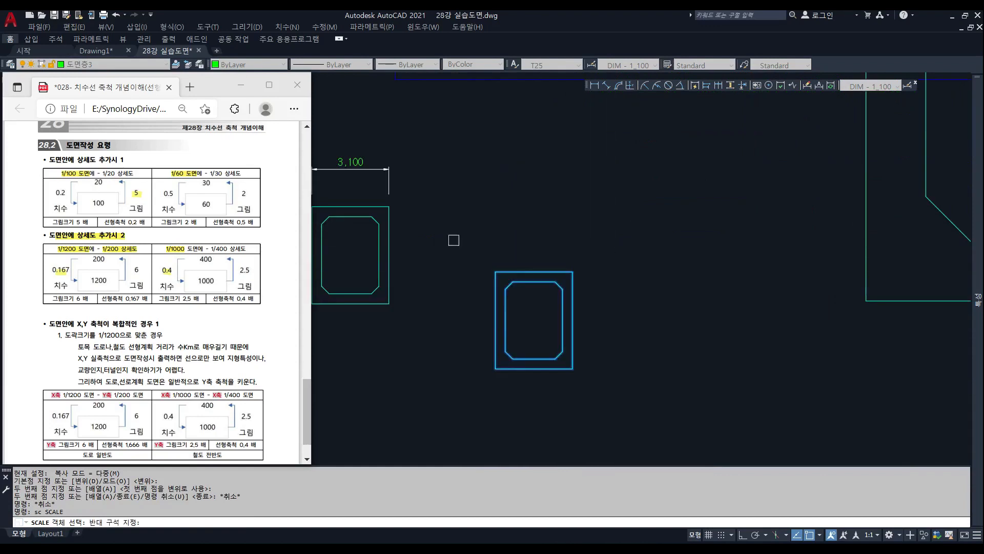
pyautogui.click(455, 239)
pyautogui.press('space')
pyautogui.click(538, 328)
pyautogui.write('0.5')
pyautogui.press('Return')
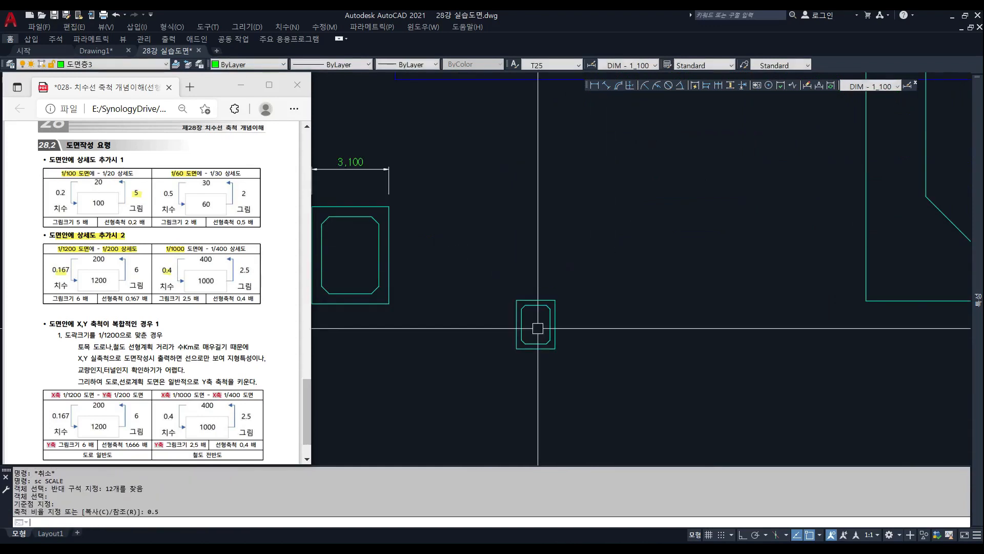
# Add a horizontal linear dimension for the outer width above the half-size section.
pyautogui.moveTo(457, 283); pyautogui.dragTo(535, 292, button='middle')
pyautogui.click(594, 85)
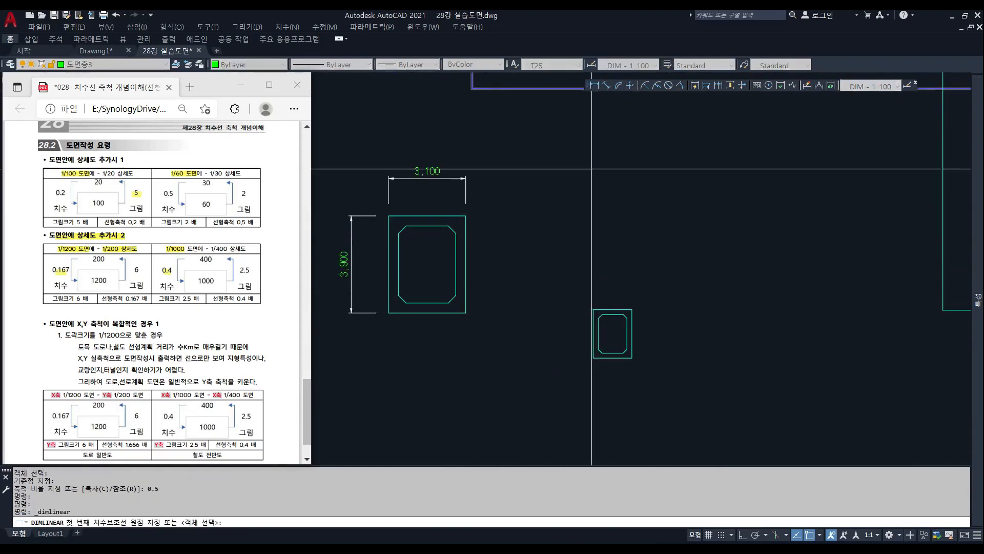
pyautogui.click(594, 309)
pyautogui.click(632, 309)
pyautogui.click(614, 289)
pyautogui.scroll(1, 563, 276)
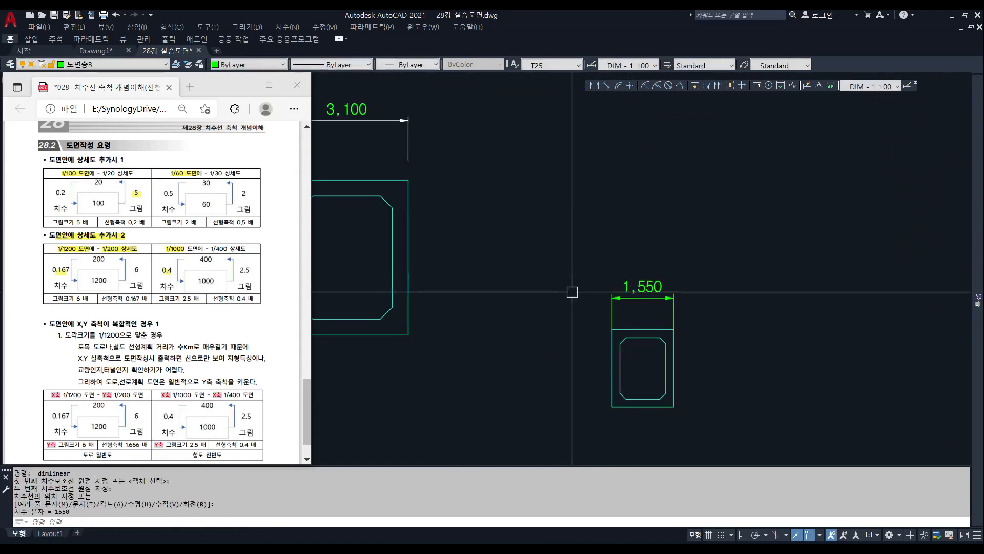
# Set the linear dimension scale of the half-size section's width dimension to 2.
pyautogui.click(641, 313)
pyautogui.click(628, 286)
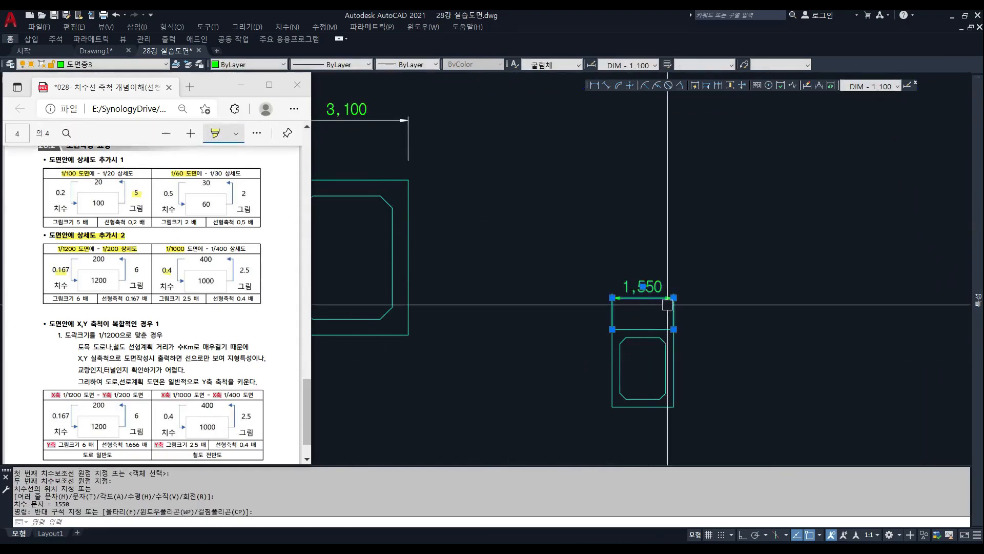
pyautogui.hotkey('ctrl', '1')
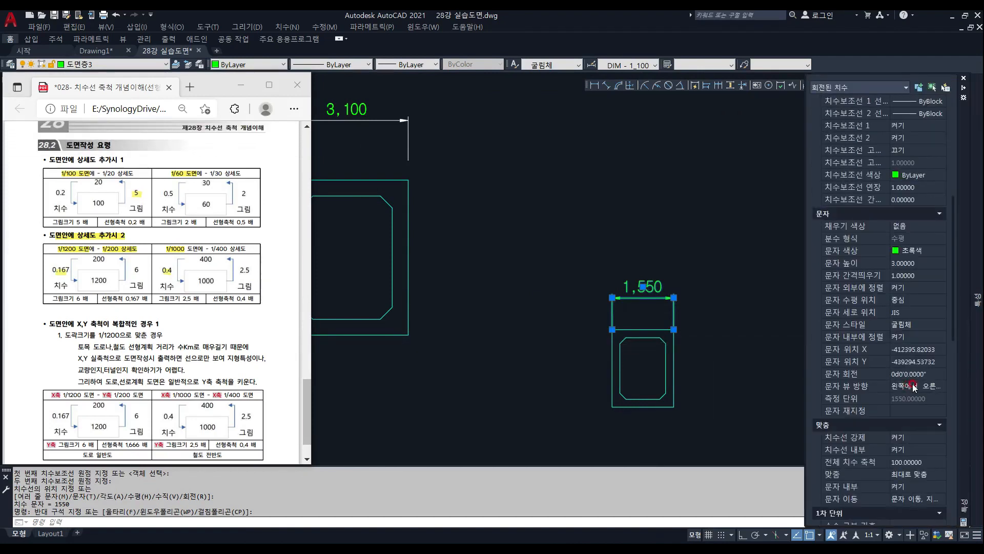
pyautogui.scroll(-5, 907, 386)
pyautogui.scroll(-3, 902, 480)
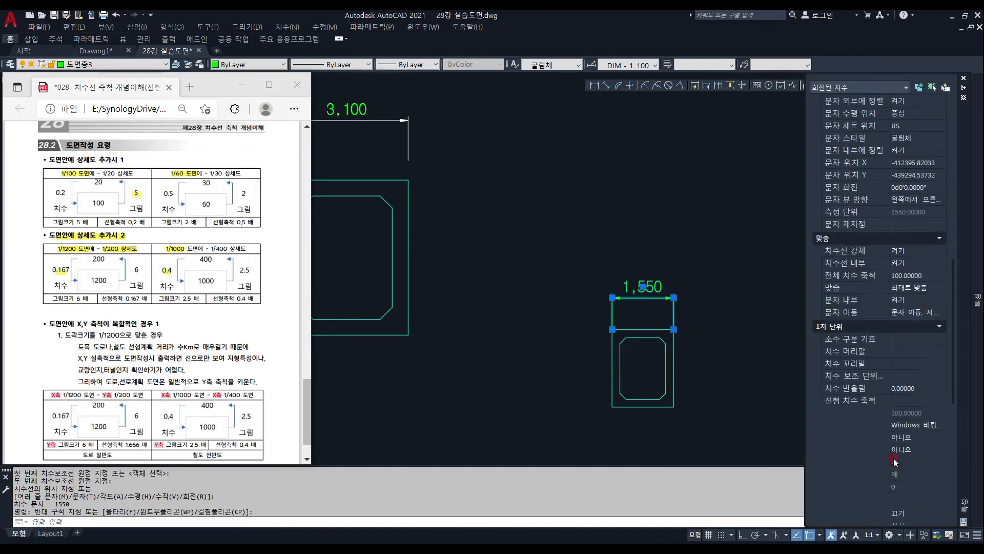
pyautogui.click(906, 388)
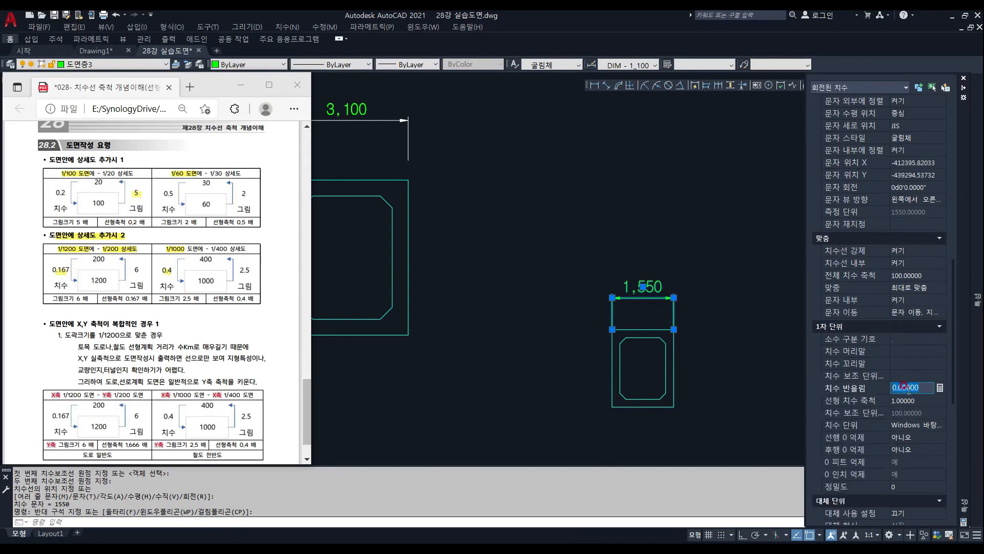
pyautogui.write('2')
pyautogui.press('Return')
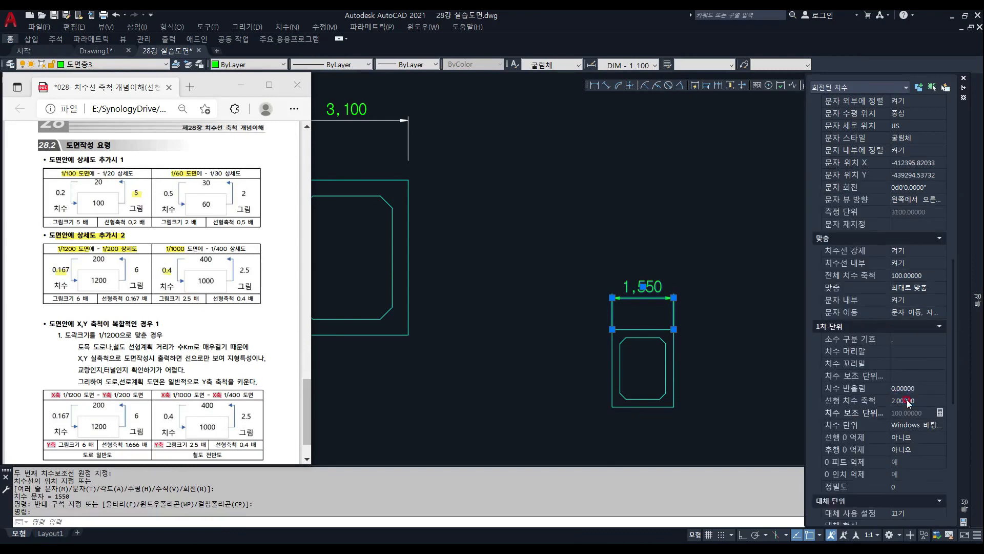
pyautogui.press('Escape')
pyautogui.press('Escape')
pyautogui.scroll(-4, 557, 312)
pyautogui.moveTo(559, 312); pyautogui.dragTo(597, 355, button='middle')
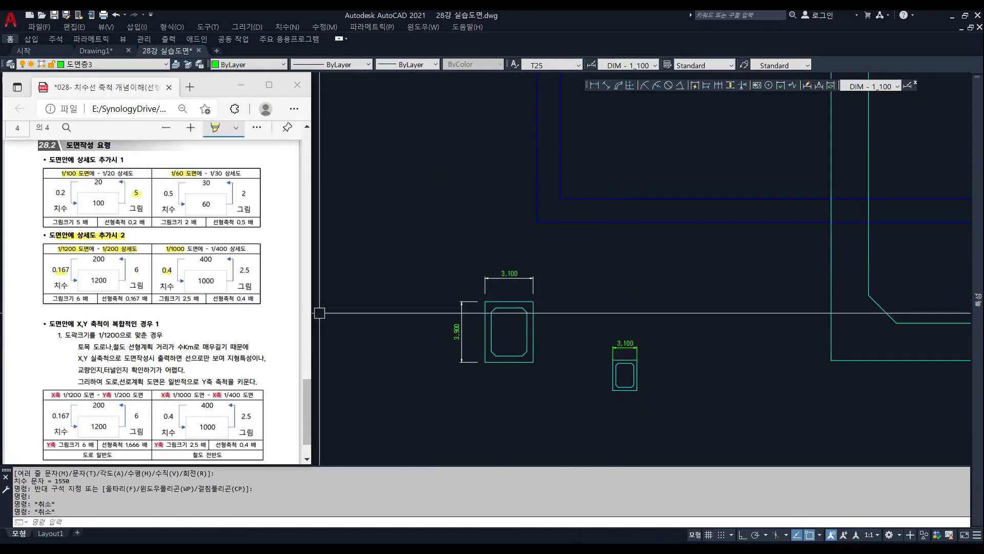
# Highlight 상세도 추가시 1 in the first table's heading in the PDF notes.
pyautogui.click(451, 284)
pyautogui.scroll(-5, 453, 307)
pyautogui.moveTo(588, 267); pyautogui.dragTo(580, 239, button='middle')
pyautogui.scroll(4, 590, 273)
pyautogui.click(88, 158)
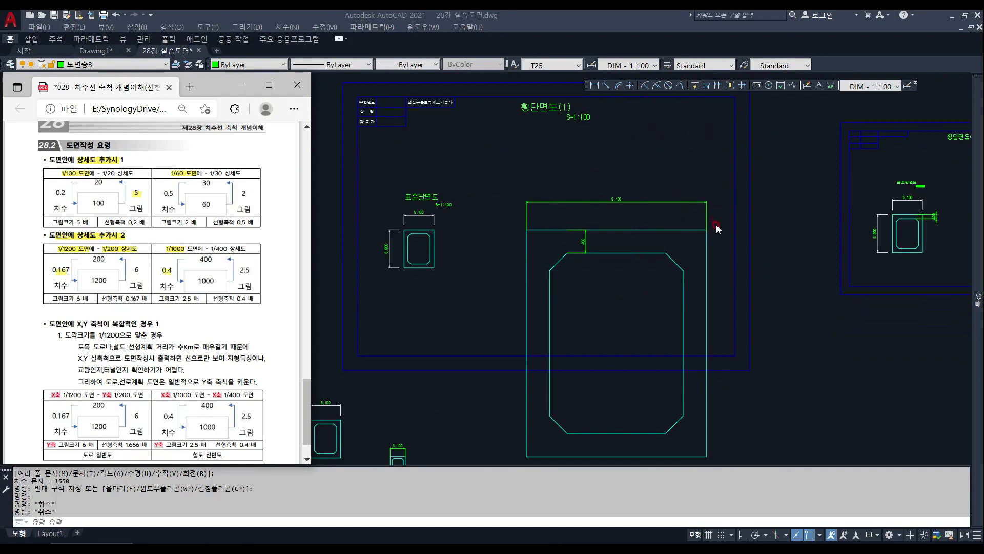
pyautogui.click(632, 265)
pyautogui.scroll(-4, 628, 268)
pyautogui.moveTo(622, 270); pyautogui.dragTo(614, 280, button='middle')
pyautogui.scroll(4, 614, 281)
pyautogui.press('Escape')
pyautogui.press('Escape')
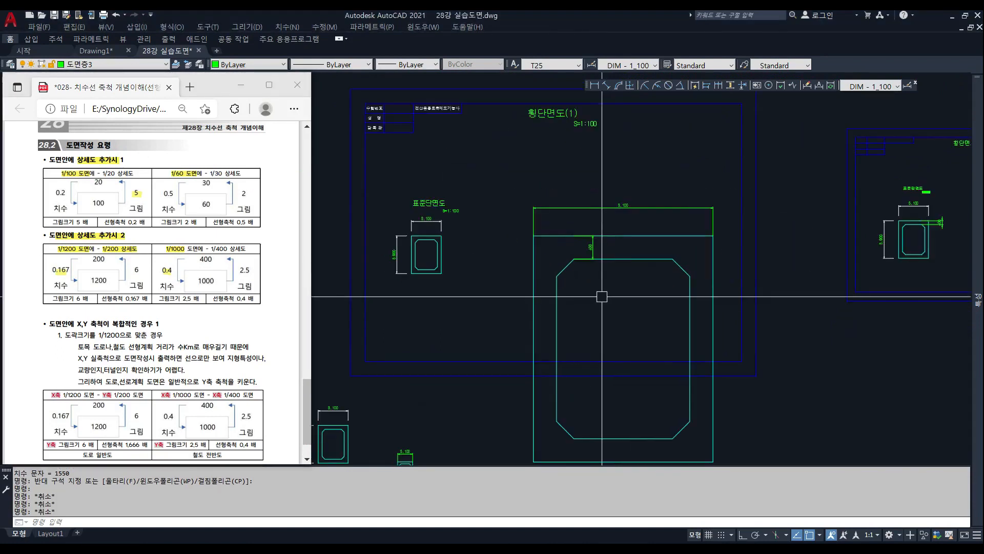
pyautogui.scroll(-2, 598, 288)
pyautogui.scroll(4, 505, 352)
pyautogui.click(318, 235)
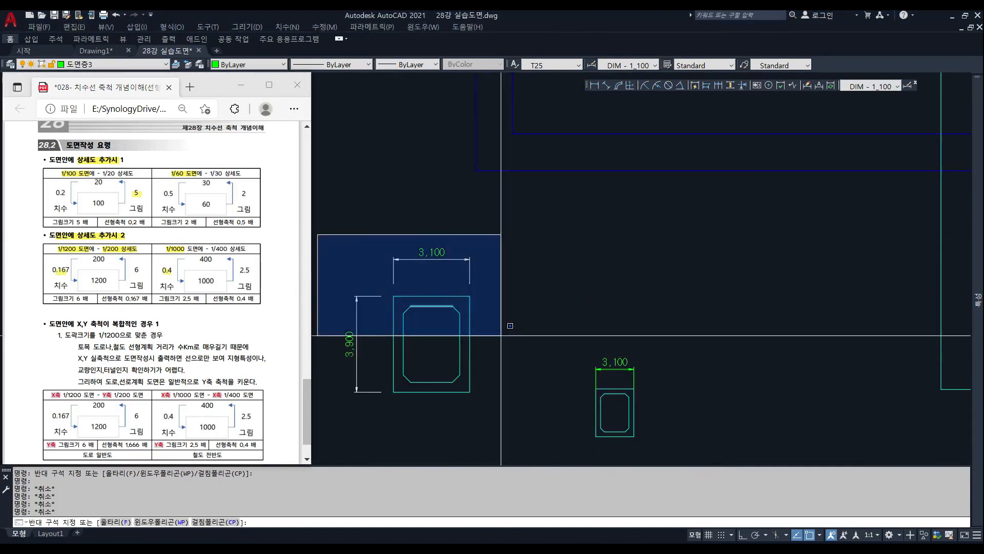
pyautogui.click(692, 464)
pyautogui.click(687, 461)
pyautogui.click(344, 222)
pyautogui.scroll(-3, 417, 264)
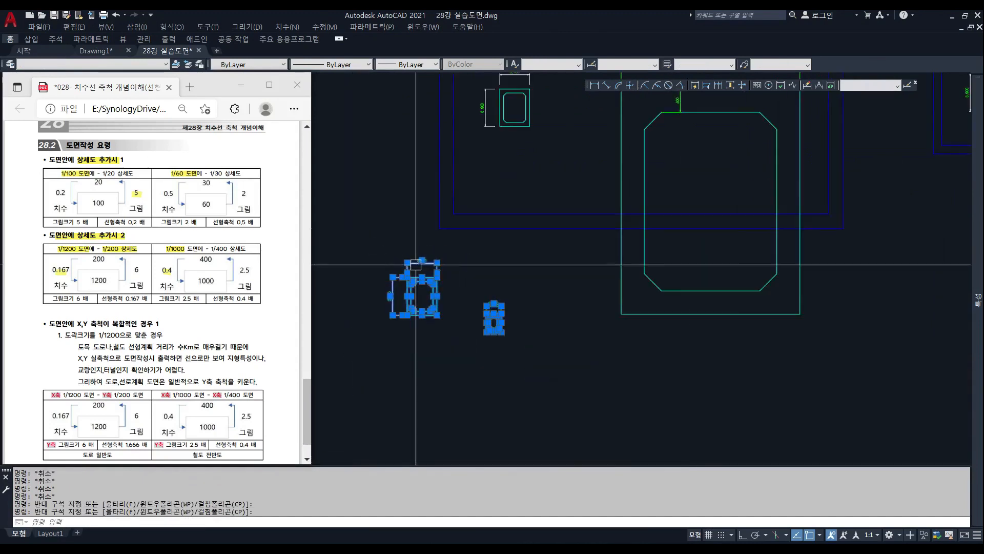
pyautogui.moveTo(417, 263); pyautogui.dragTo(392, 314, button='middle')
pyautogui.press('Escape')
pyautogui.press('Escape')
pyautogui.press('Escape')
pyautogui.scroll(2, 375, 346)
pyautogui.scroll(-2, 463, 356)
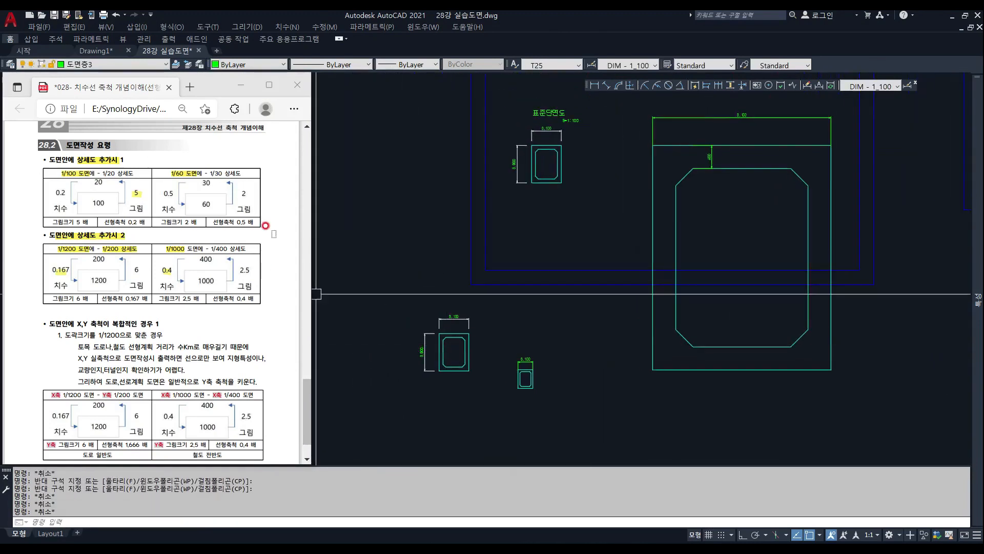
# Erase the large enlarged section and its dimensions that overlap the 횡단면도(1) S=1:100 sheet.
pyautogui.scroll(-1, 700, 197)
pyautogui.moveTo(687, 218); pyautogui.dragTo(591, 253, button='middle')
pyautogui.press('Escape')
pyautogui.write('e')
pyautogui.press('space')
pyautogui.click(552, 165)
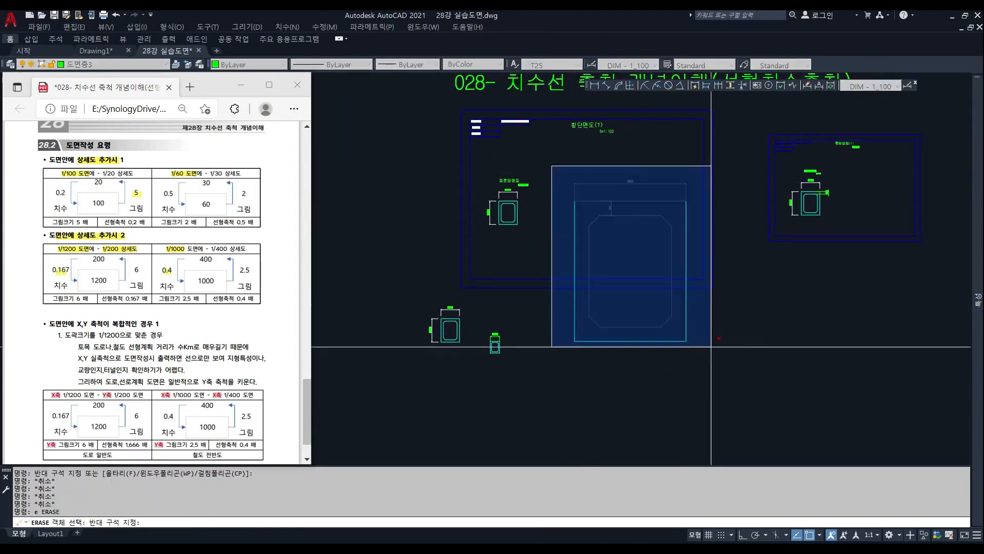
pyautogui.click(710, 345)
pyautogui.press('space')
pyautogui.press('Escape')
# Open the half-size section's width dimension text for editing and cancel the edit.
pyautogui.scroll(7, 440, 287)
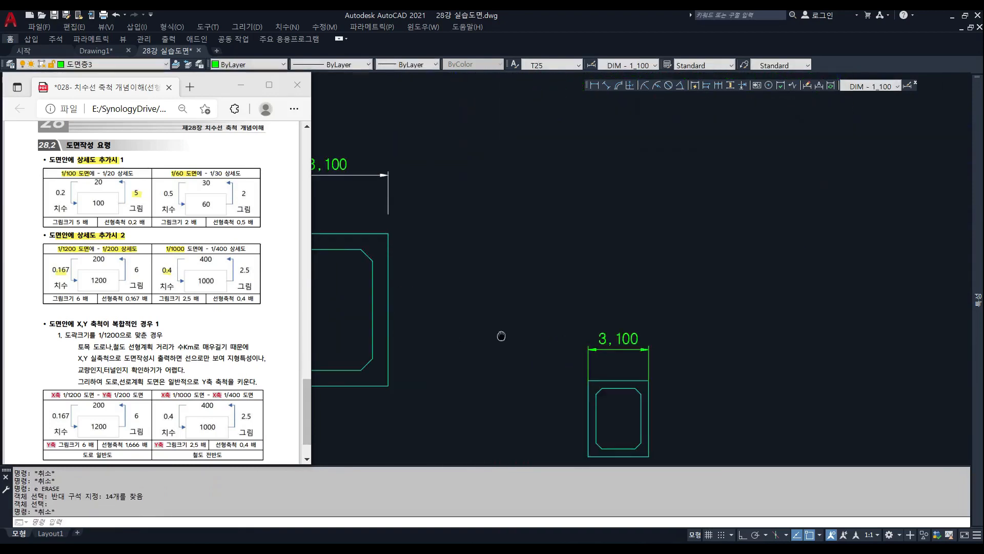
pyautogui.click(742, 335)
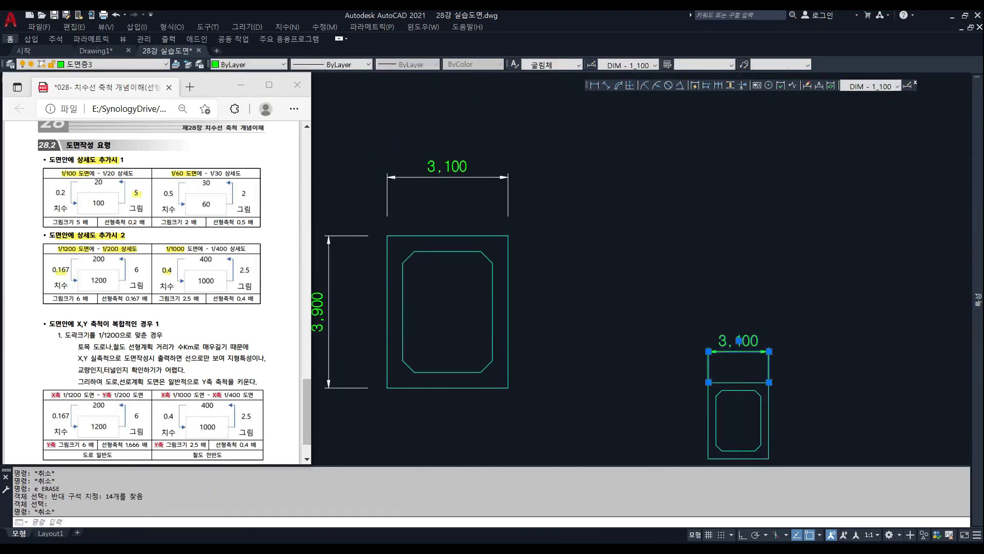
pyautogui.doubleClick(739, 340)
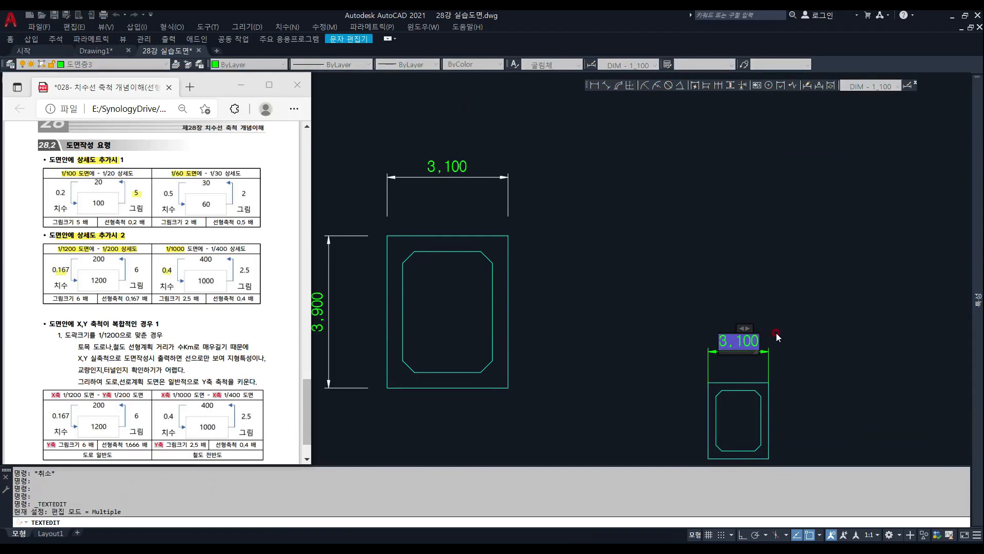
pyautogui.click(776, 333)
pyautogui.press('Escape')
# Explode the width dimension of the half-size section.
pyautogui.write('x')
pyautogui.press('Return')
pyautogui.click(800, 330)
pyautogui.click(670, 353)
pyautogui.press('Return')
# Open the exploded dimension's separate text object for editing and cancel the edit.
pyautogui.click(743, 330)
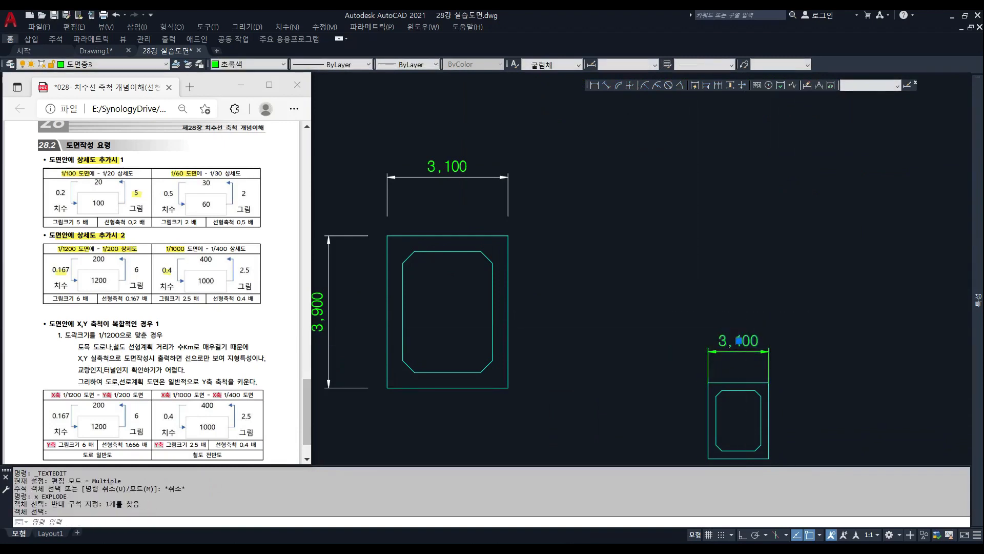
pyautogui.doubleClick(739, 340)
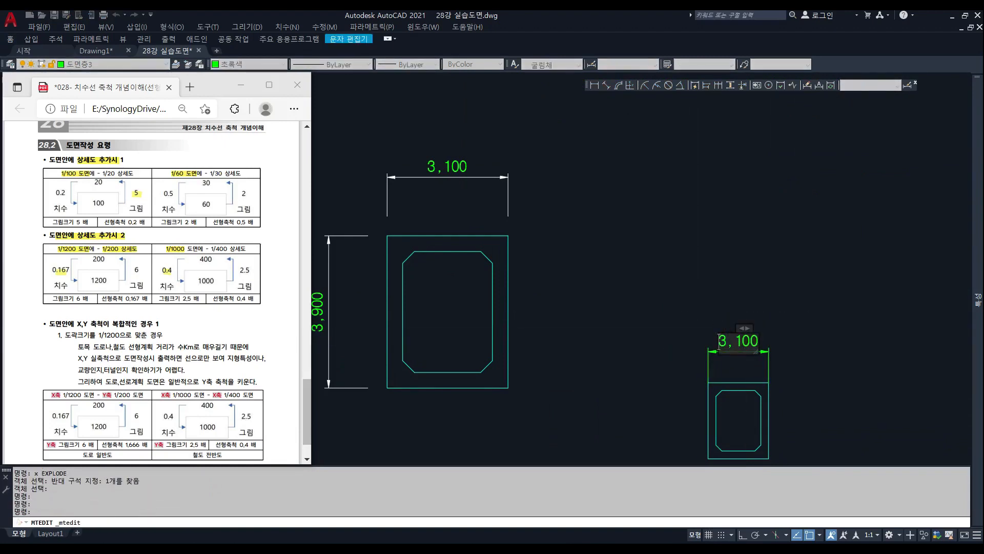
pyautogui.press('Escape')
pyautogui.press('Escape')
pyautogui.press('Escape')
pyautogui.scroll(-2, 672, 302)
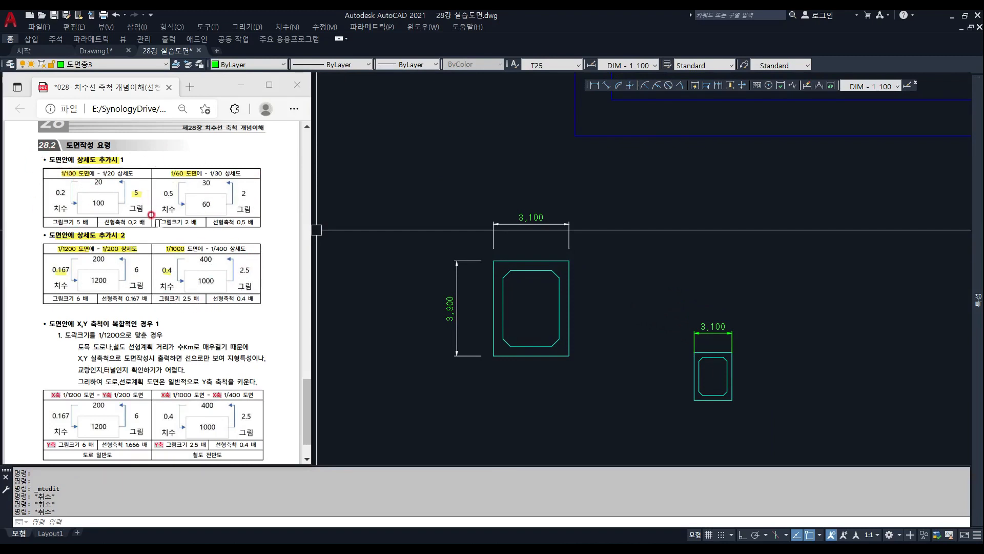
# Highlight the heading 도면안에 X,Y 축척이 복합적인 경우 1 in the PDF notes.
pyautogui.scroll(-2, 158, 260)
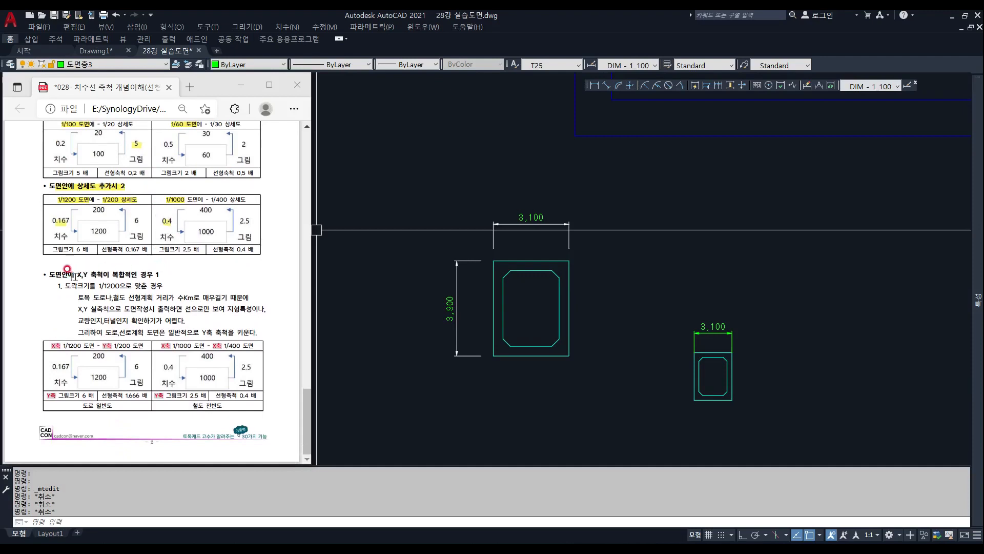
pyautogui.moveTo(51, 274); pyautogui.dragTo(106, 274)
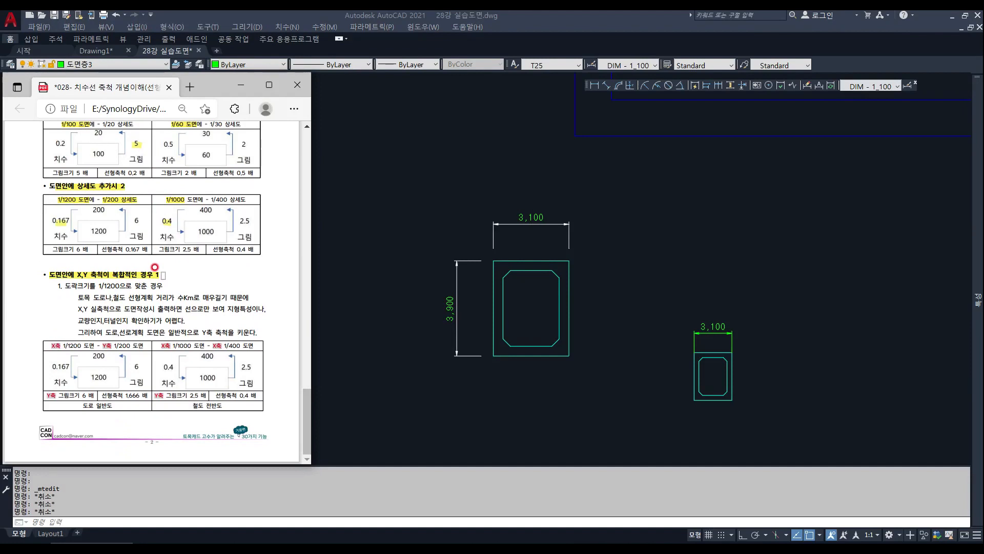
pyautogui.click(481, 304)
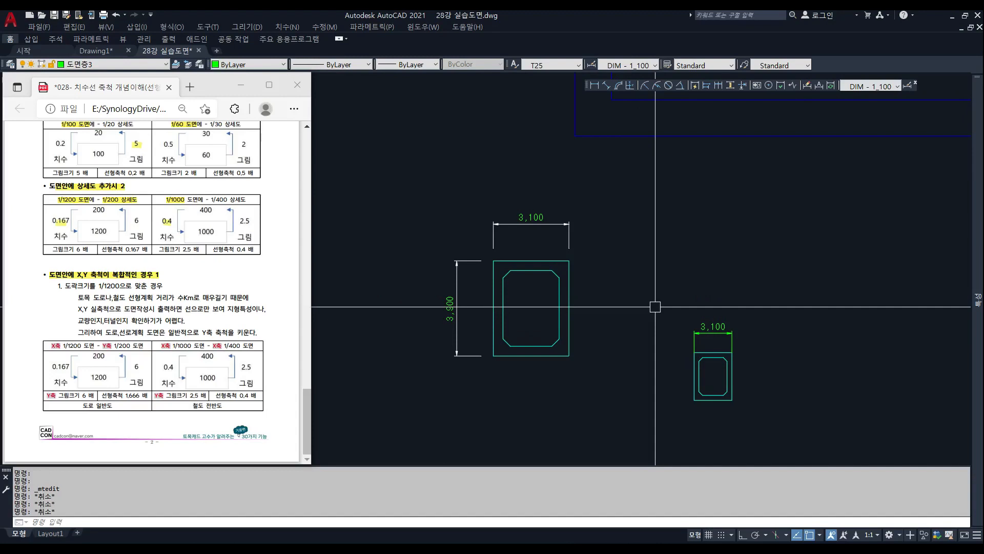
# Examine the xx도로 토공 종단면도(1) drawing and its vertical dimensions at V=1:200 and H=1:1,200.
pyautogui.scroll(-8, 655, 304)
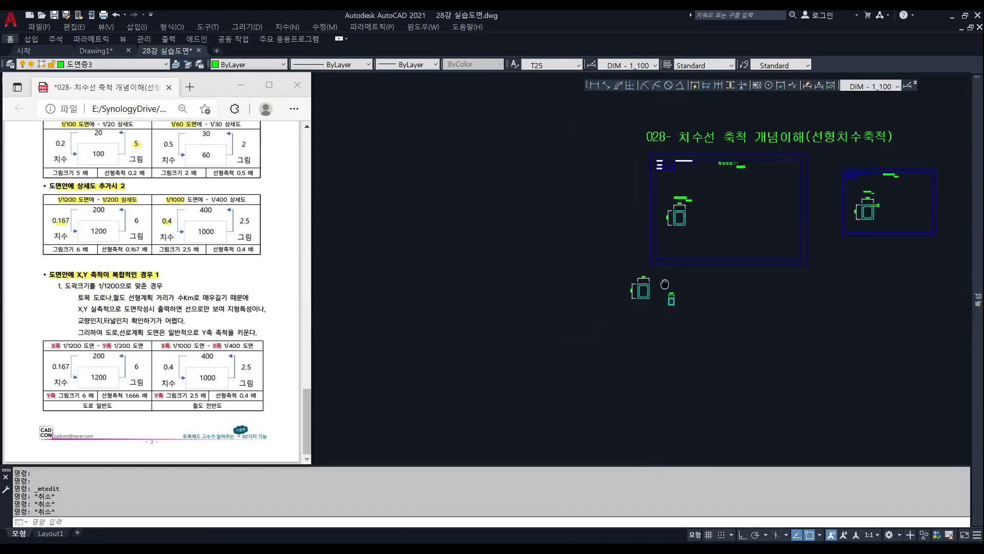
pyautogui.moveTo(736, 251); pyautogui.dragTo(503, 349, button='middle')
pyautogui.scroll(-8, 502, 349)
pyautogui.moveTo(800, 331); pyautogui.dragTo(540, 333, button='middle')
pyautogui.scroll(1, 594, 339)
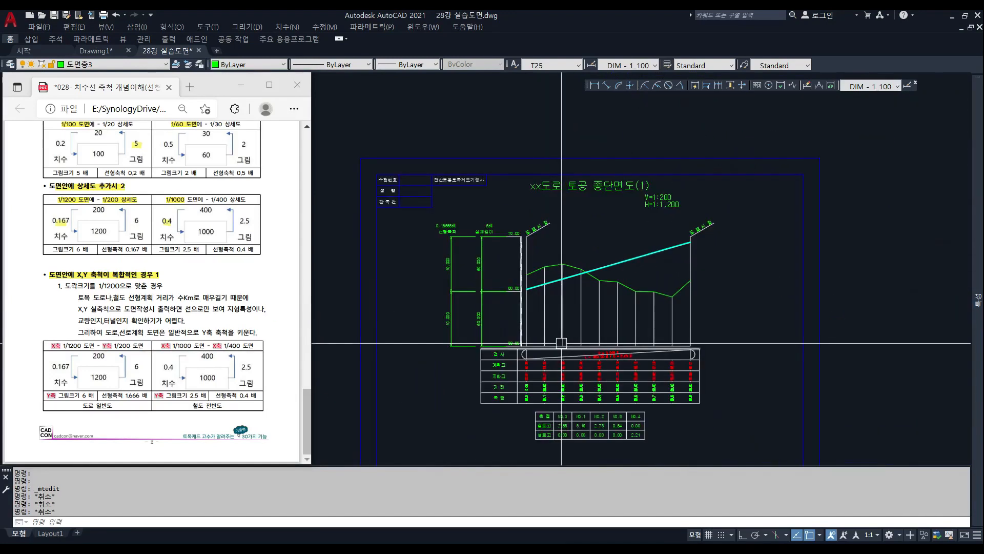
pyautogui.scroll(1, 577, 338)
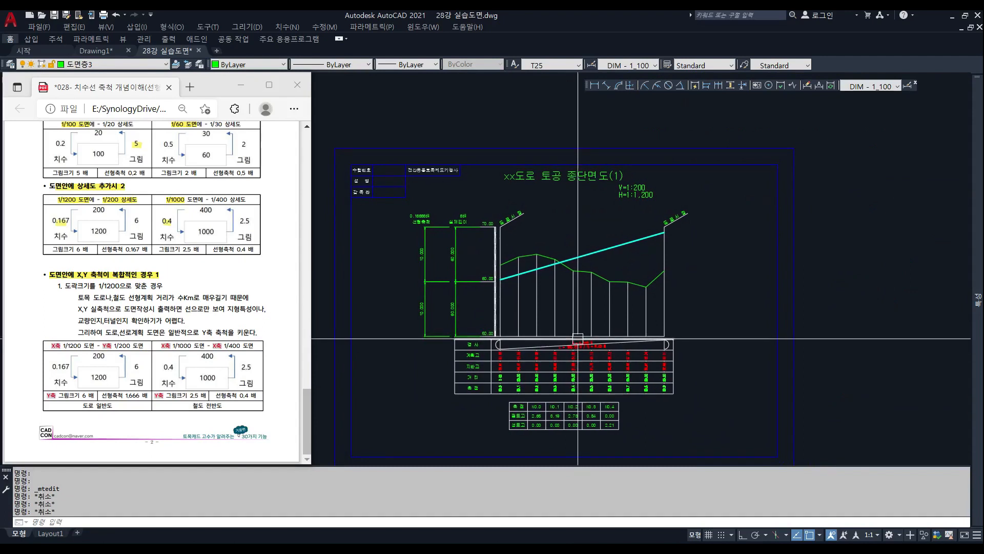
pyautogui.scroll(1, 569, 304)
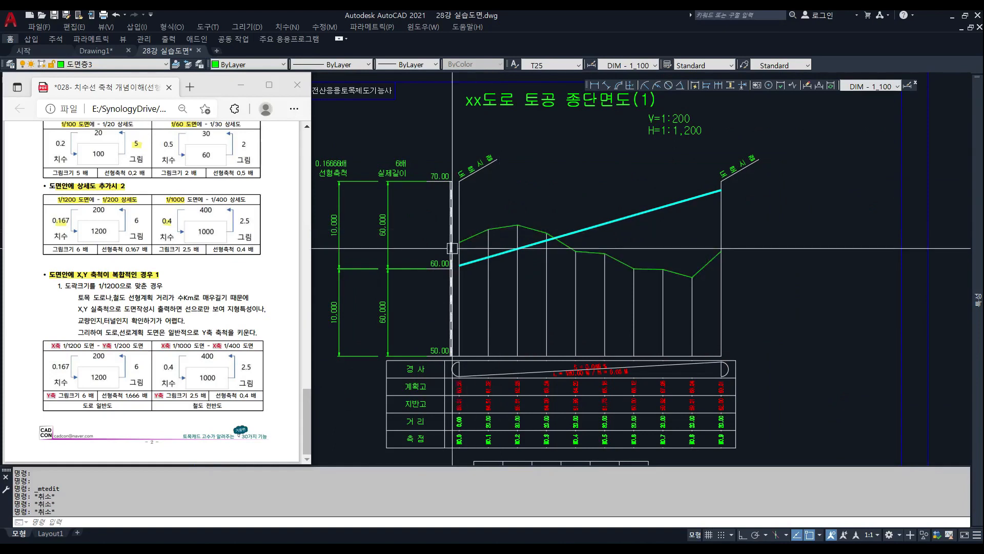
# Examine the road profile and the V and H scale notes under its title.
pyautogui.moveTo(499, 229)
pyautogui.mouseDown(button='middle')
pyautogui.moveTo(542, 228)
pyautogui.moveTo(539, 220)
pyautogui.mouseUp(button='middle')
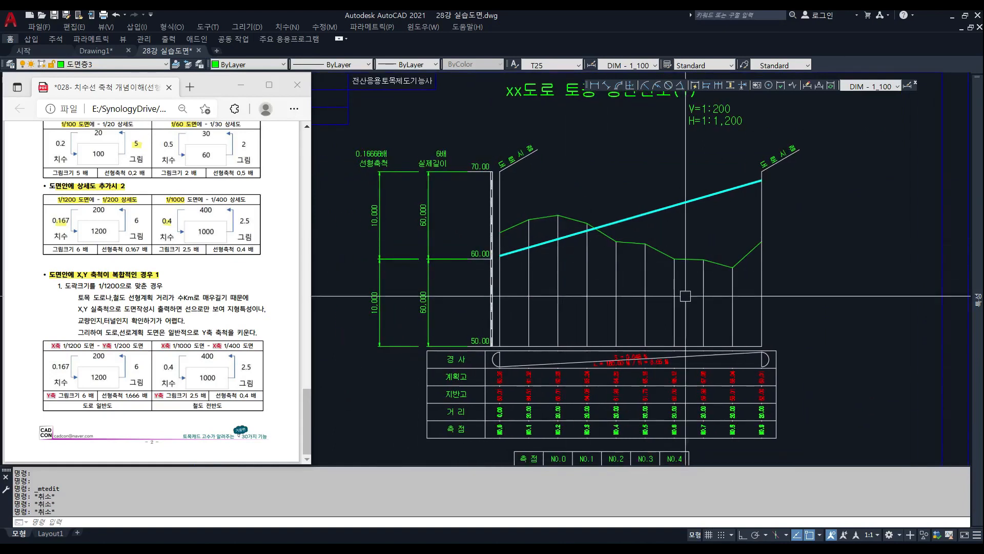
pyautogui.moveTo(706, 254); pyautogui.dragTo(692, 286, button='middle')
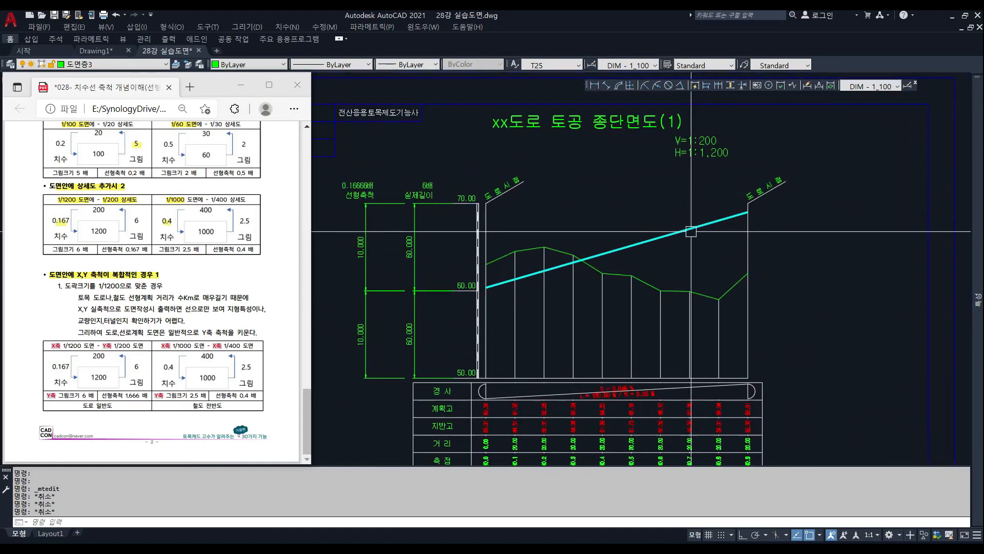
pyautogui.click(684, 158)
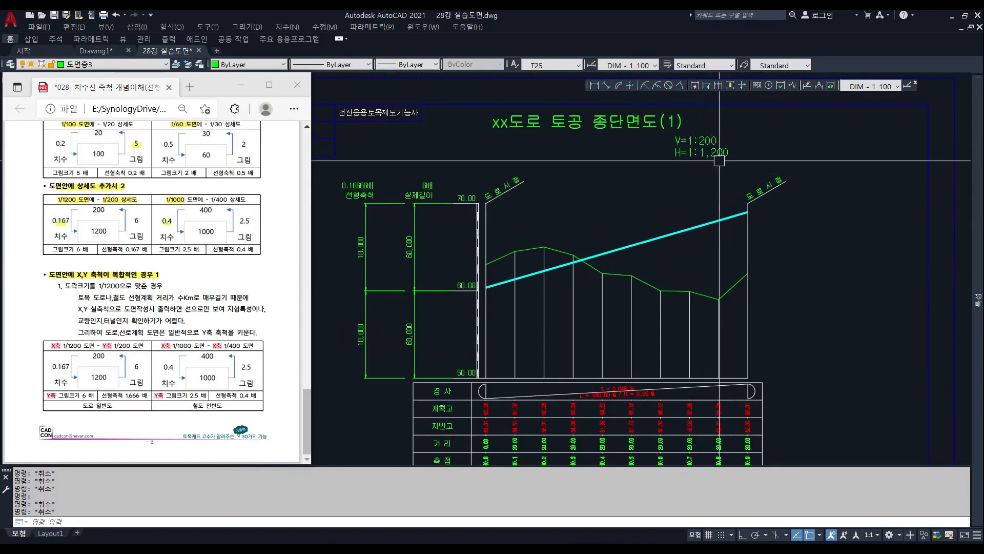
pyautogui.press('Escape')
pyautogui.click(721, 137)
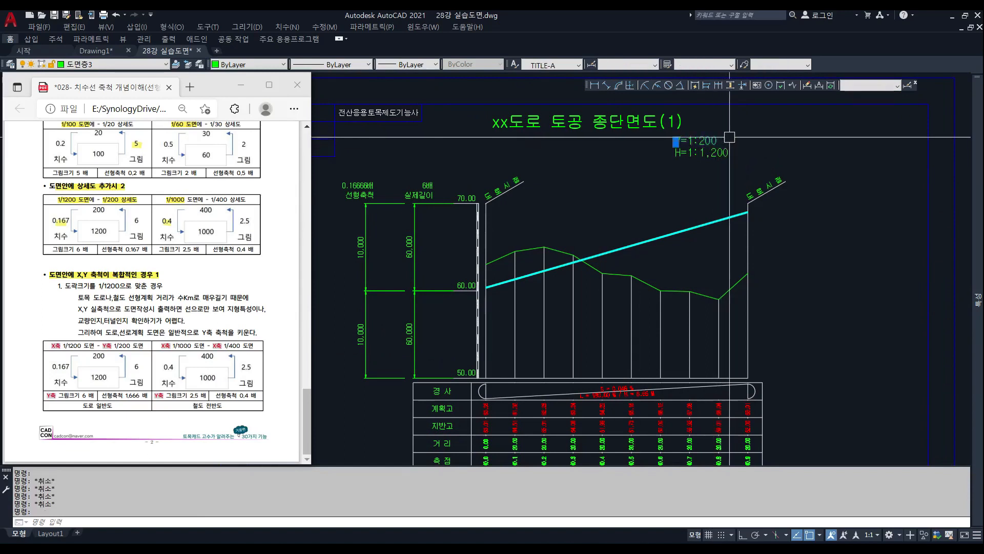
pyautogui.press('Escape')
# Review the handout's scale tables for added details and for combined X and Y axis scales.
pyautogui.click(100, 196)
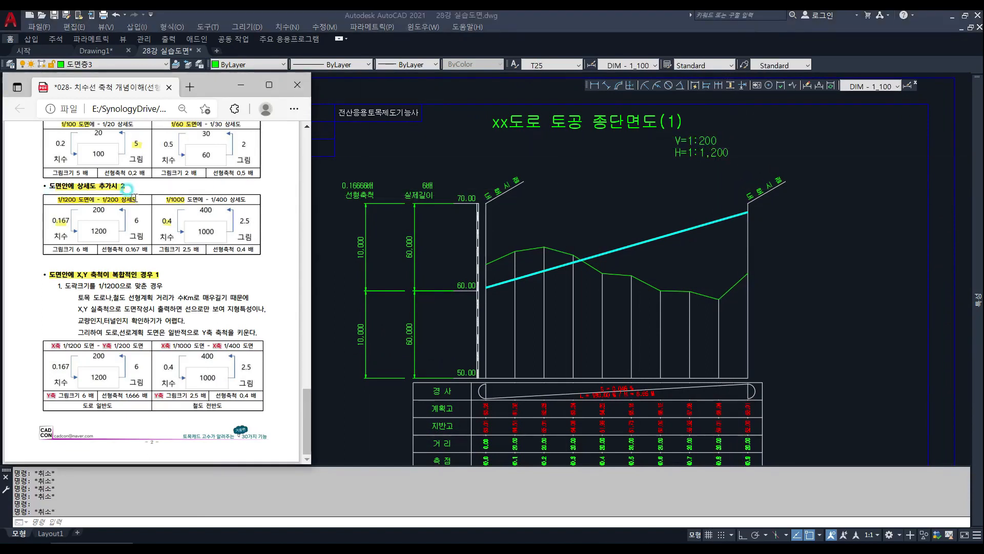
pyautogui.scroll(1, 131, 188)
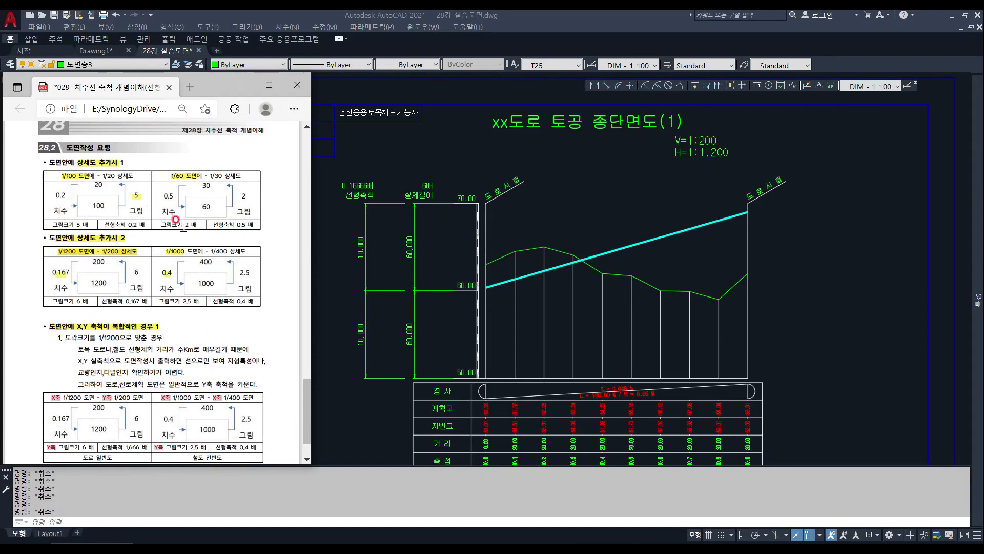
pyautogui.scroll(-1, 176, 221)
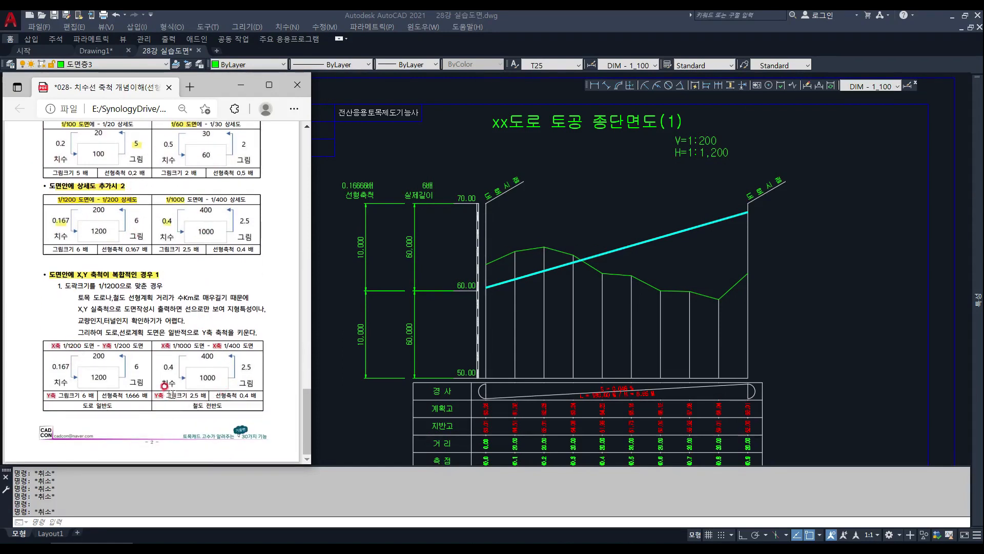
# Measure the distance between stations NO.0 and NO.1 in the table below the road profile.
pyautogui.scroll(-3, 611, 173)
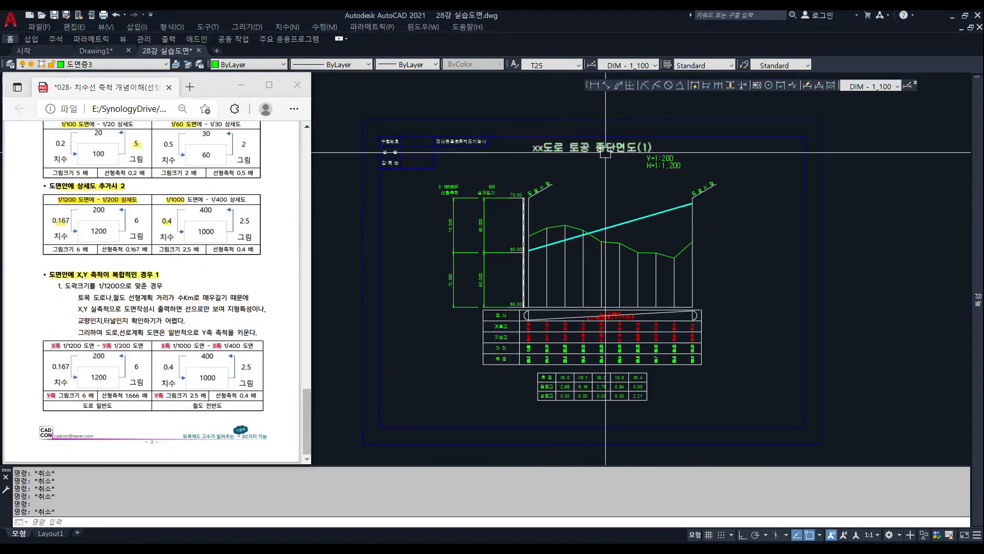
pyautogui.moveTo(603, 165); pyautogui.dragTo(550, 142, button='middle')
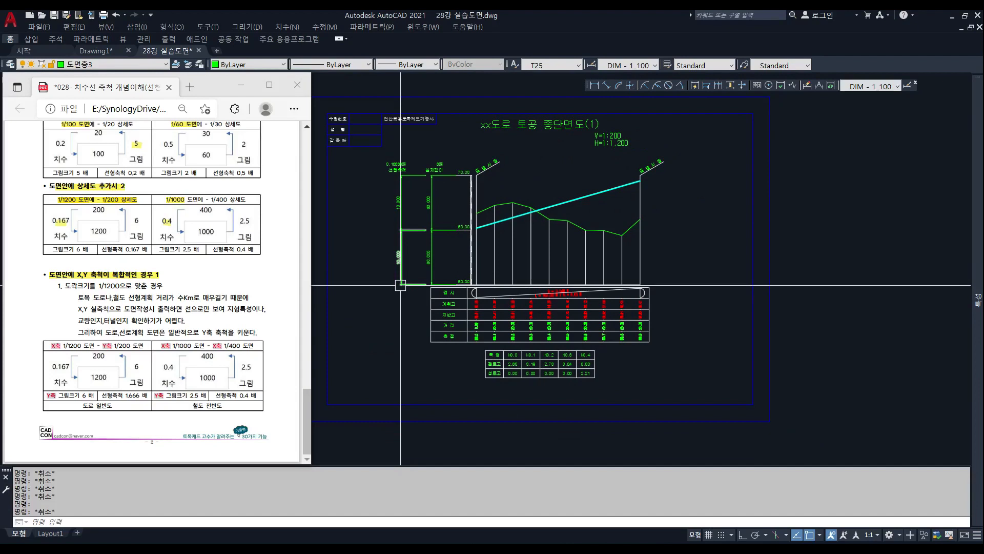
pyautogui.scroll(-4, 451, 285)
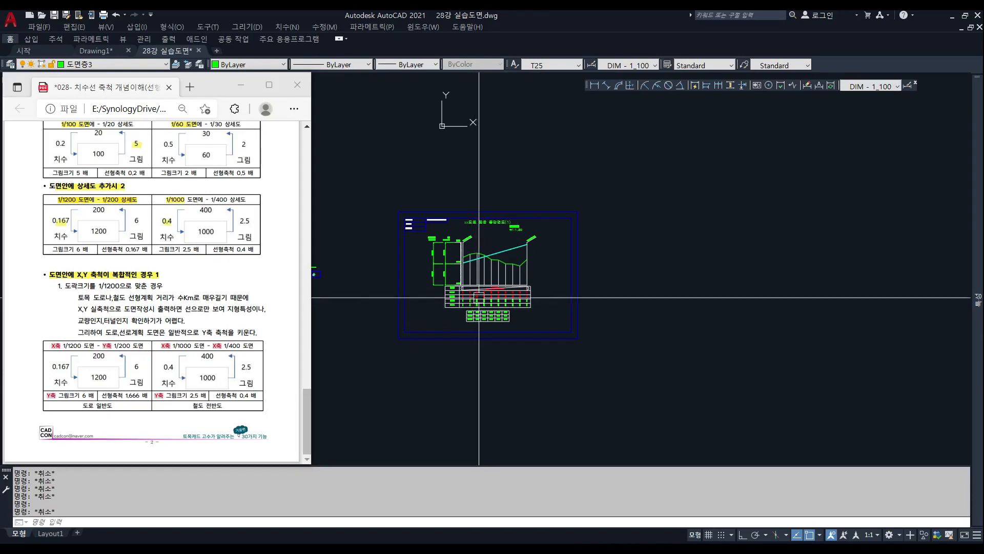
pyautogui.scroll(4, 476, 306)
pyautogui.scroll(5, 470, 304)
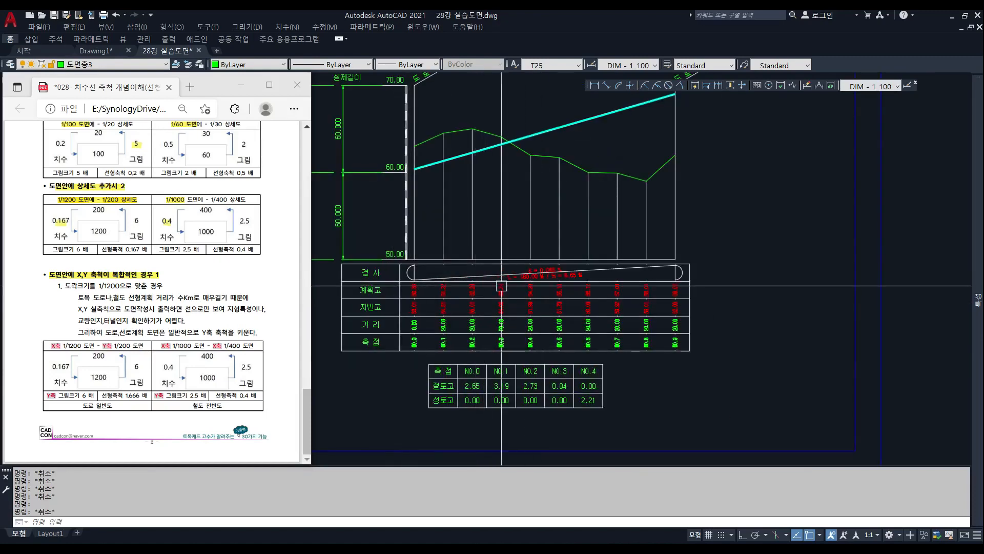
pyautogui.moveTo(427, 321); pyautogui.dragTo(479, 315, button='middle')
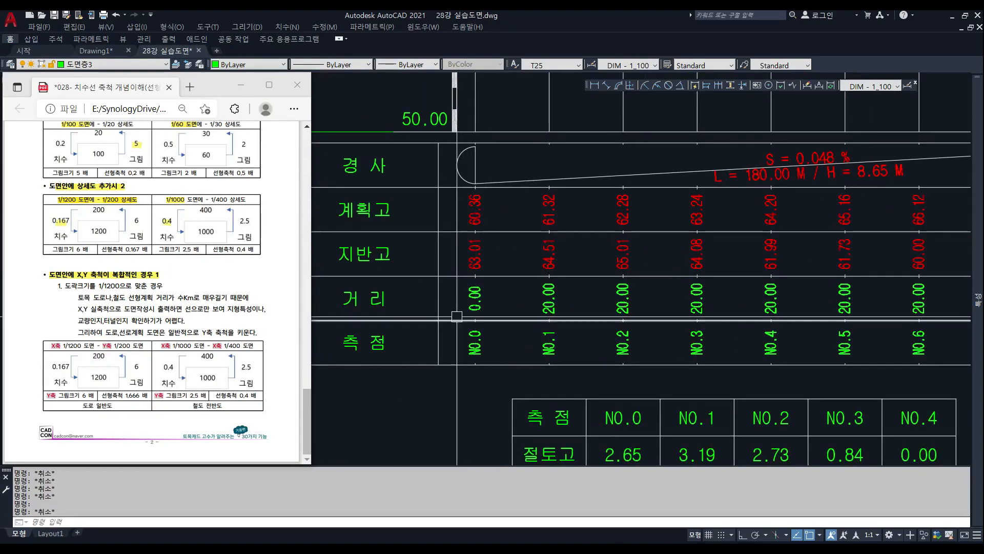
pyautogui.write('d')
pyautogui.press('space')
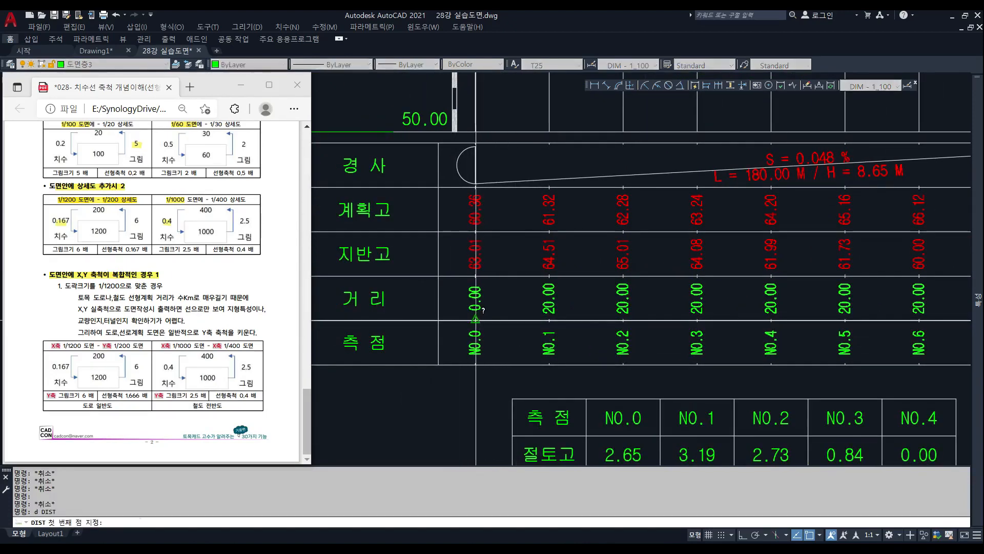
pyautogui.click(475, 321)
pyautogui.click(549, 319)
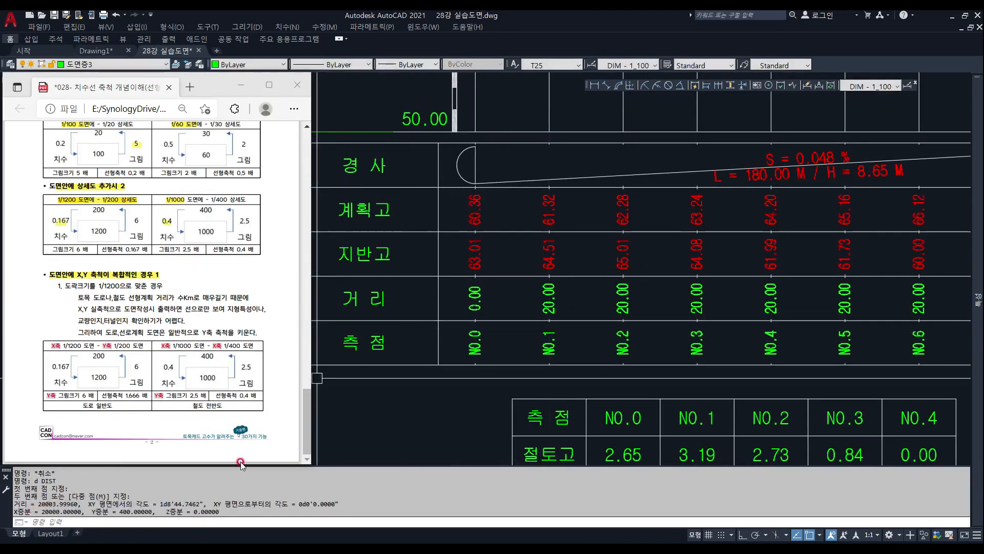
# Measure the spacing of the following stations in the profile table, from NO.1 through NO.4.
pyautogui.write('d')
pyautogui.press('space')
pyautogui.click(549, 320)
pyautogui.click(622, 321)
pyautogui.write('d')
pyautogui.press('space')
pyautogui.click(622, 320)
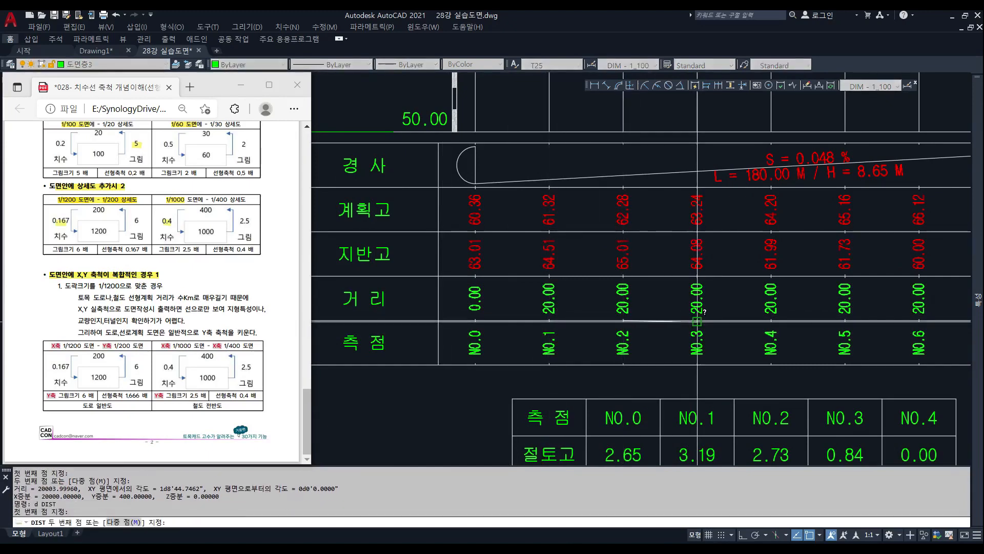
pyautogui.click(697, 321)
pyautogui.write('d')
pyautogui.press('space')
pyautogui.click(697, 321)
pyautogui.click(770, 320)
# Highlight the words "교량인지,터널" in the PDF handout's paragraph on combined X,Y scales.
pyautogui.scroll(-3, 464, 362)
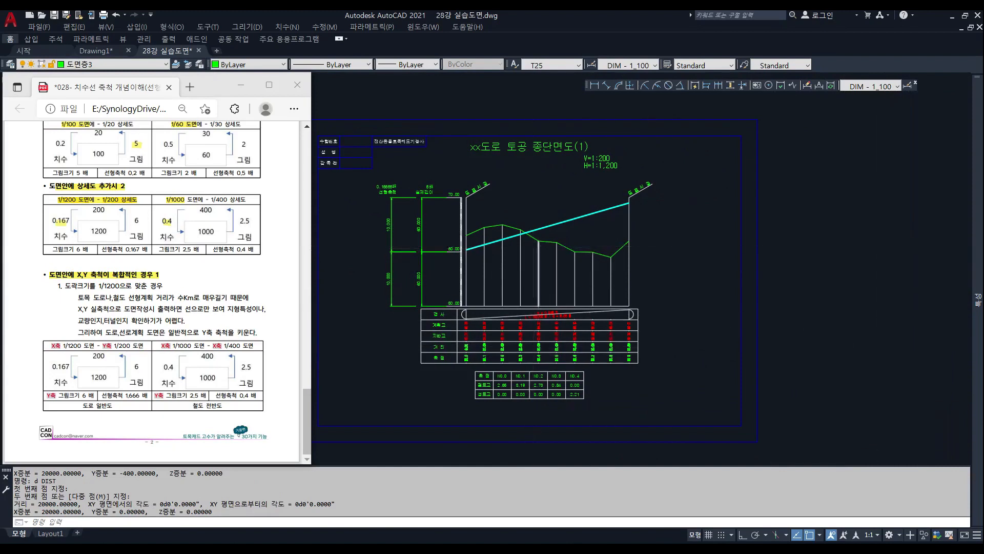
pyautogui.scroll(2, 529, 248)
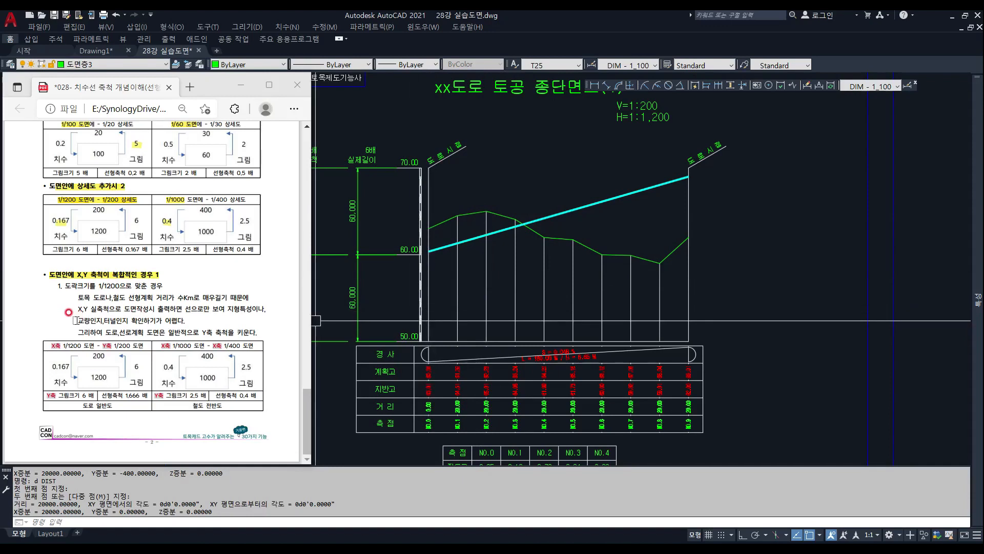
pyautogui.moveTo(76, 321); pyautogui.dragTo(112, 321)
pyautogui.click(505, 287)
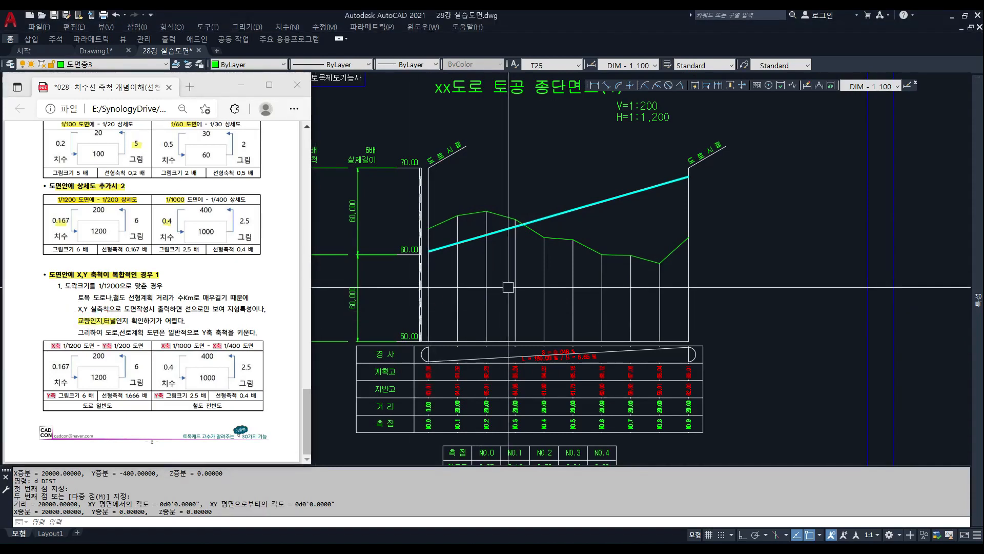
# Draw a long, narrow rectangle in the empty space beside the profile sheet in AutoCAD.
pyautogui.scroll(-6, 508, 288)
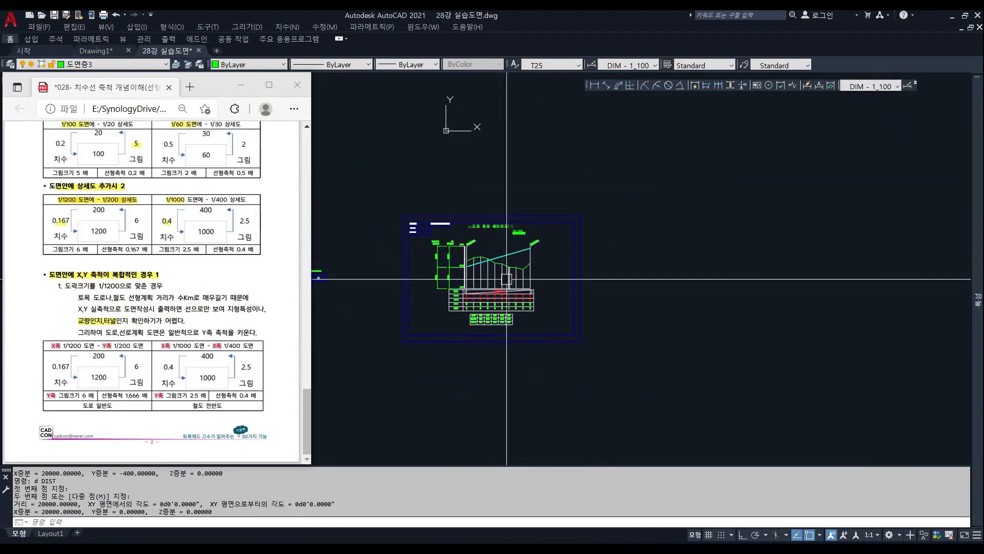
pyautogui.write('rec')
pyautogui.press('Return')
pyautogui.scroll(-4, 564, 293)
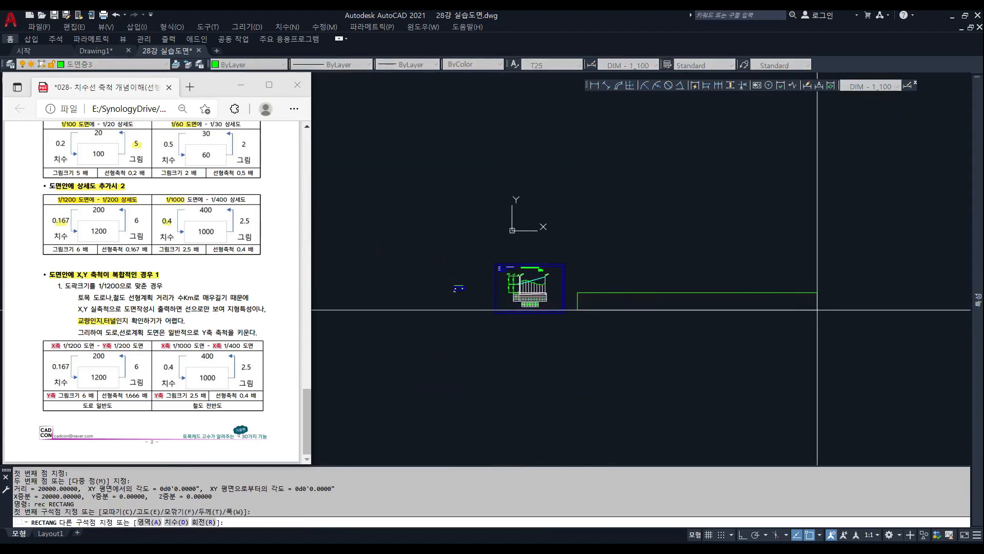
pyautogui.click(578, 293)
pyautogui.press('Escape')
pyautogui.press('Escape')
pyautogui.scroll(4, 549, 297)
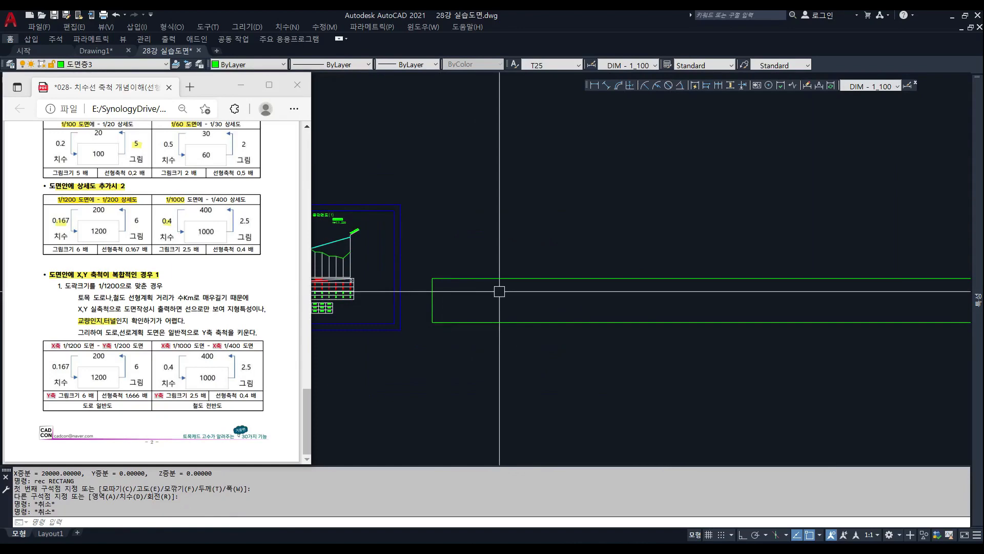
# Inspect the 60.00 and 70.00 elevation labels on the profile's vertical scale, leaving nothing selected.
pyautogui.scroll(7, 470, 236)
pyautogui.scroll(-1, 515, 232)
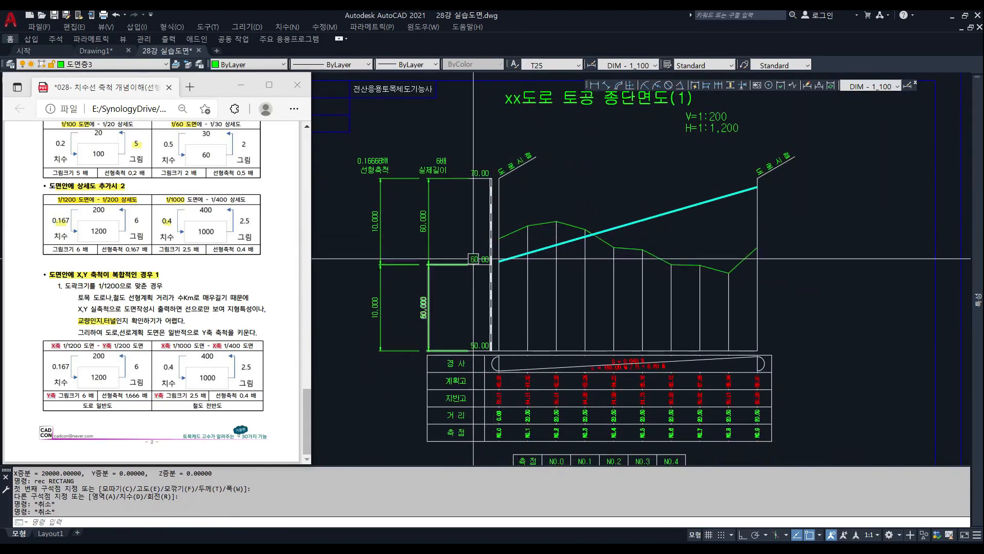
pyautogui.click(485, 278)
pyautogui.click(473, 160)
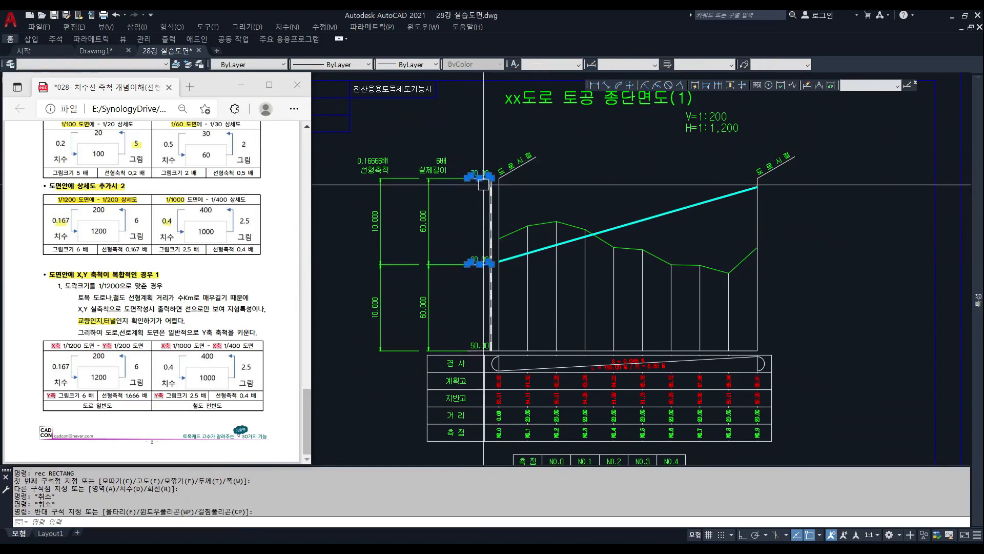
pyautogui.press('Escape')
pyautogui.press('Escape')
pyautogui.press('Escape')
pyautogui.press('Escape')
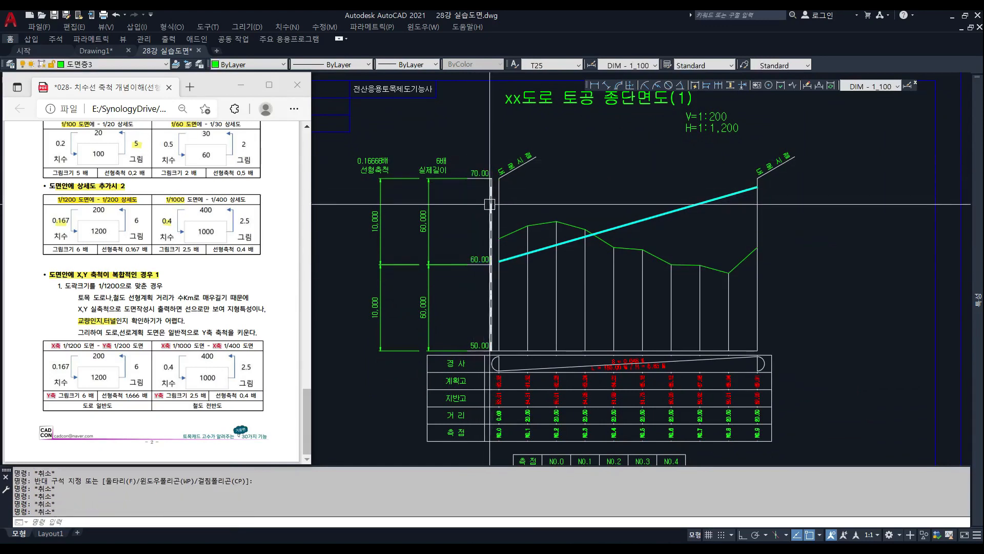
# Check the V=1:200 and H=1:1,200 scale notes of the profile, leaving nothing selected.
pyautogui.moveTo(532, 195); pyautogui.dragTo(512, 258, button='middle')
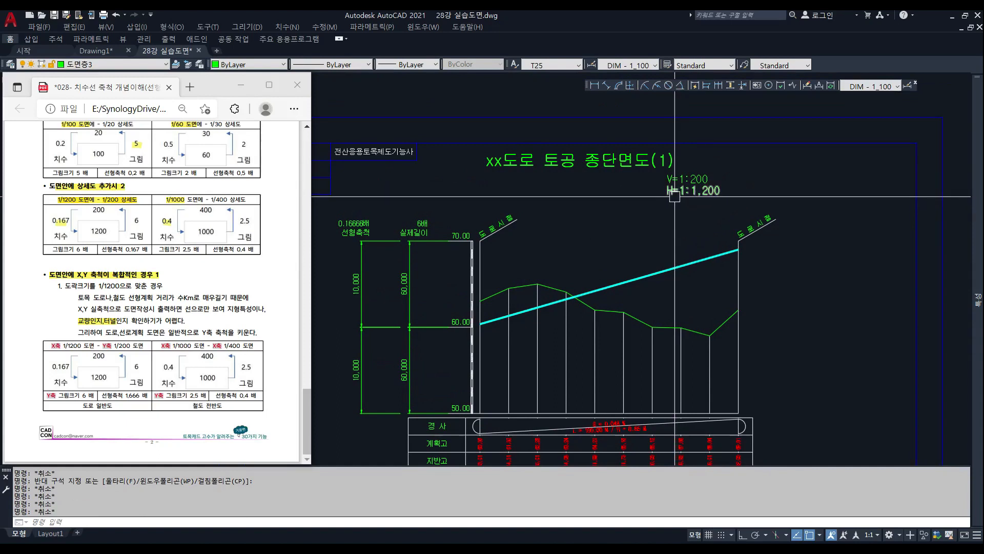
pyautogui.press('Escape')
pyautogui.press('Escape')
pyautogui.press('Escape')
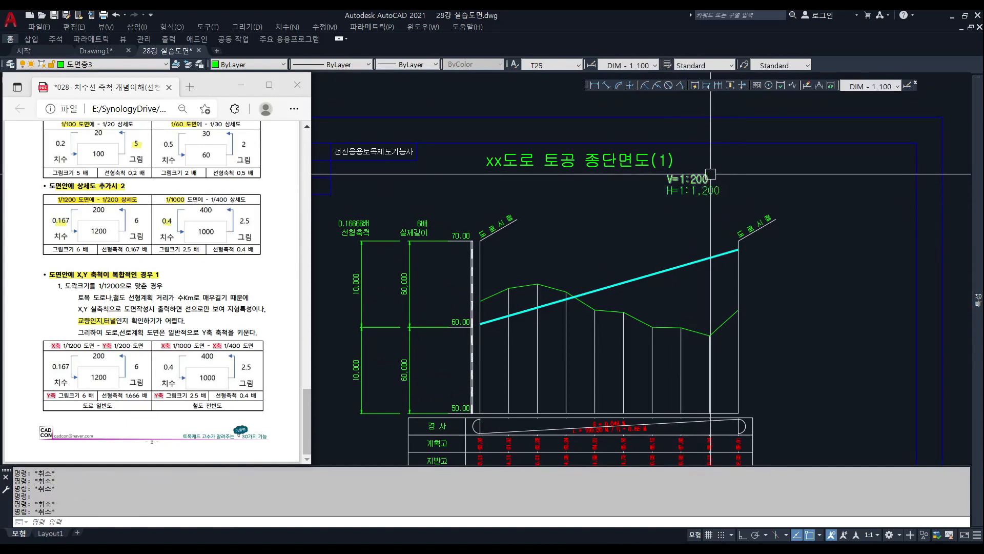
pyautogui.click(708, 175)
pyautogui.click(715, 188)
pyautogui.press('Escape')
pyautogui.press('Escape')
pyautogui.press('Escape')
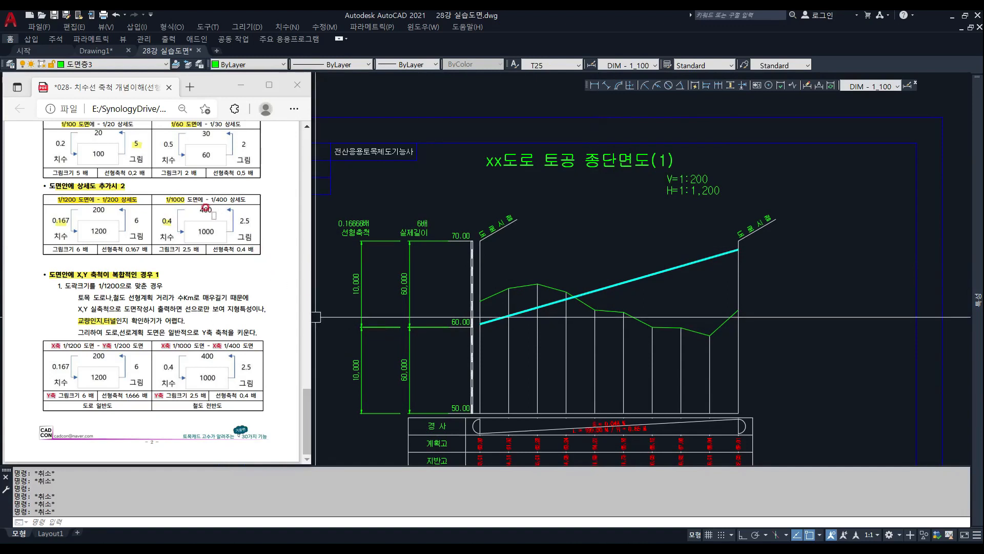
# Highlight the heading "1/1000 도면에 - 1/400 상세도" in the PDF handout.
pyautogui.moveTo(163, 198); pyautogui.dragTo(245, 199)
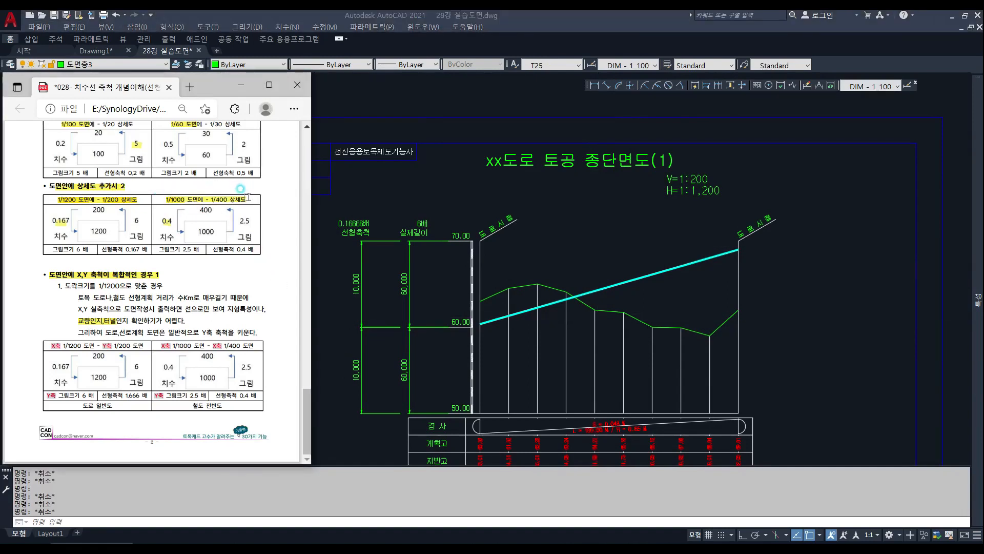
pyautogui.click(661, 210)
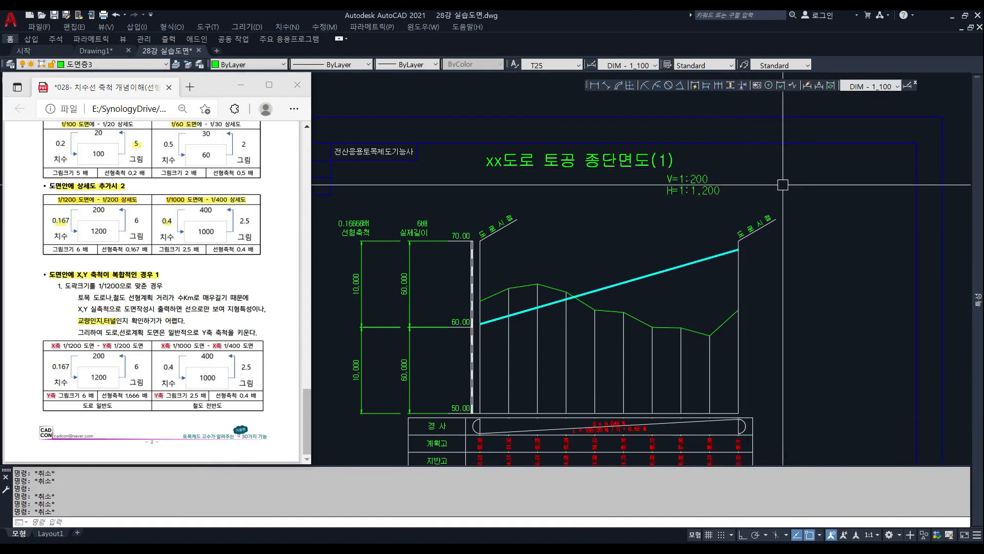
# Measure the vertical distance between the 60.00 and 50.00 elevation lines of the profile in AutoCAD.
pyautogui.scroll(-3, 577, 189)
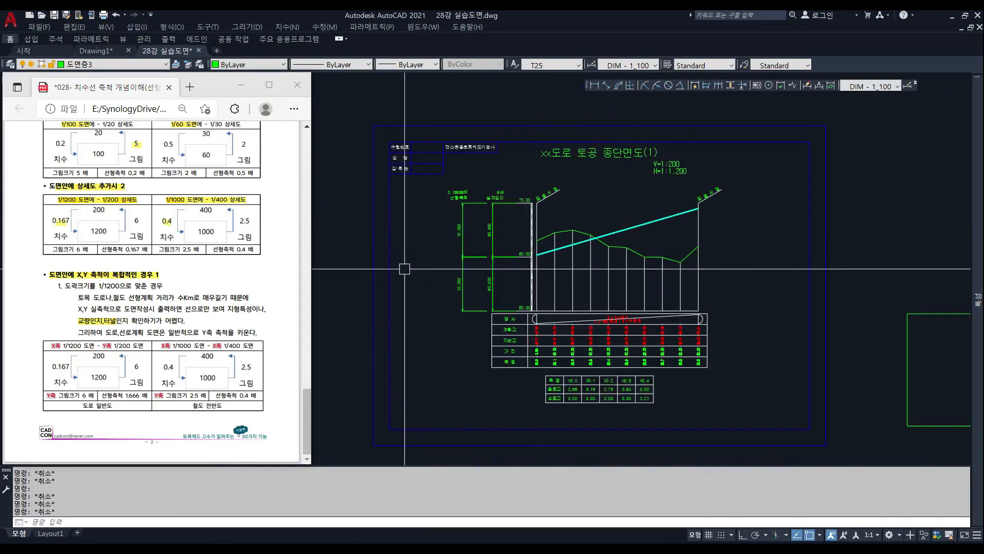
pyautogui.scroll(2, 577, 189)
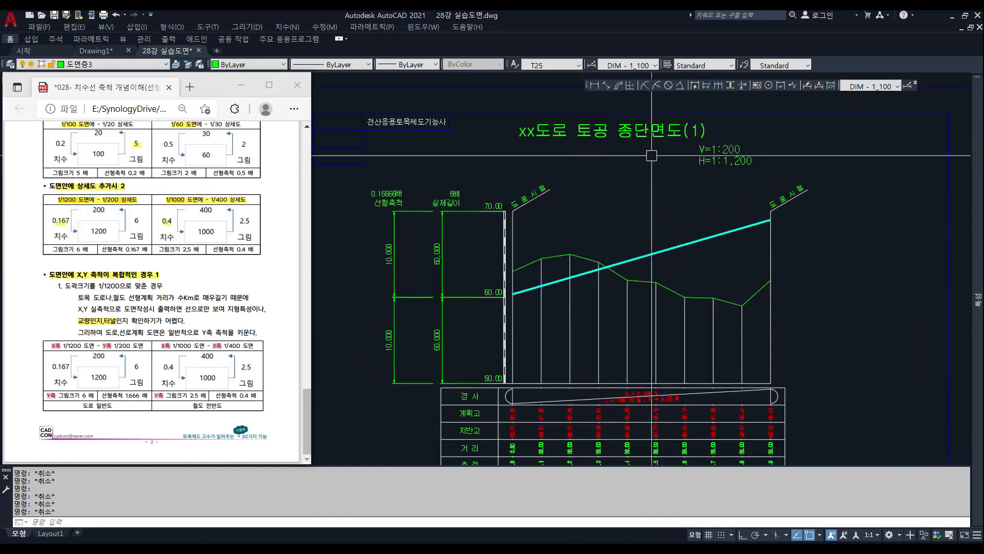
pyautogui.scroll(2, 492, 257)
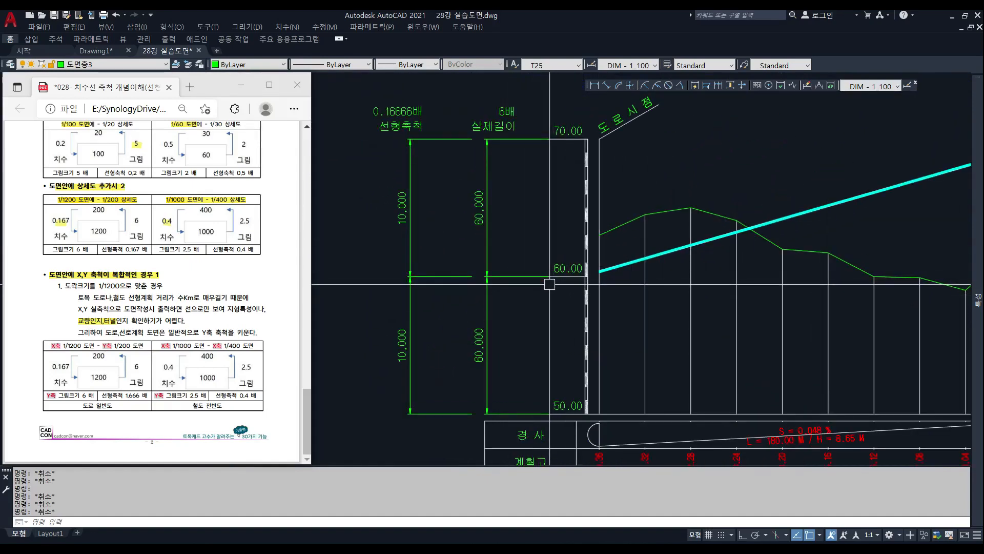
pyautogui.write('di')
pyautogui.press('Return')
pyautogui.click(548, 276)
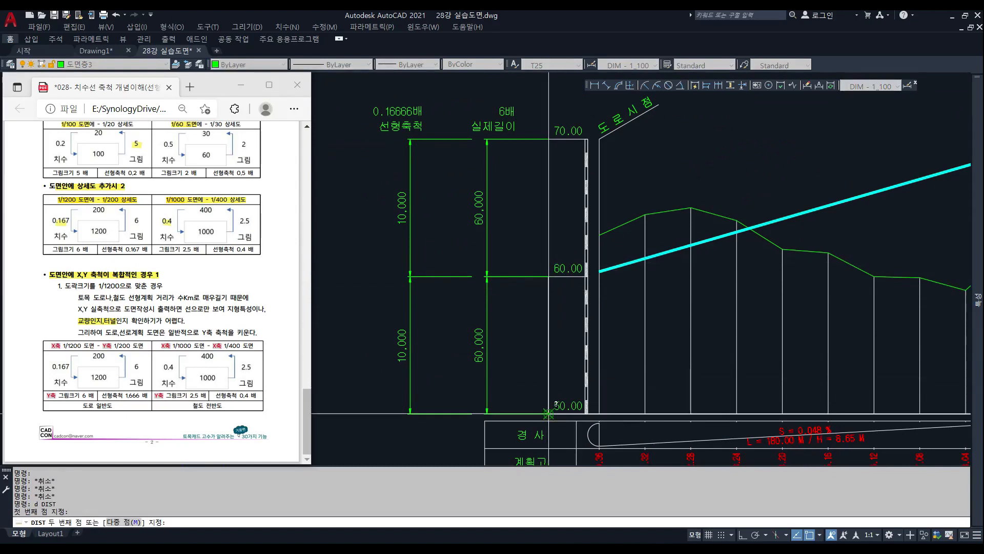
pyautogui.click(545, 418)
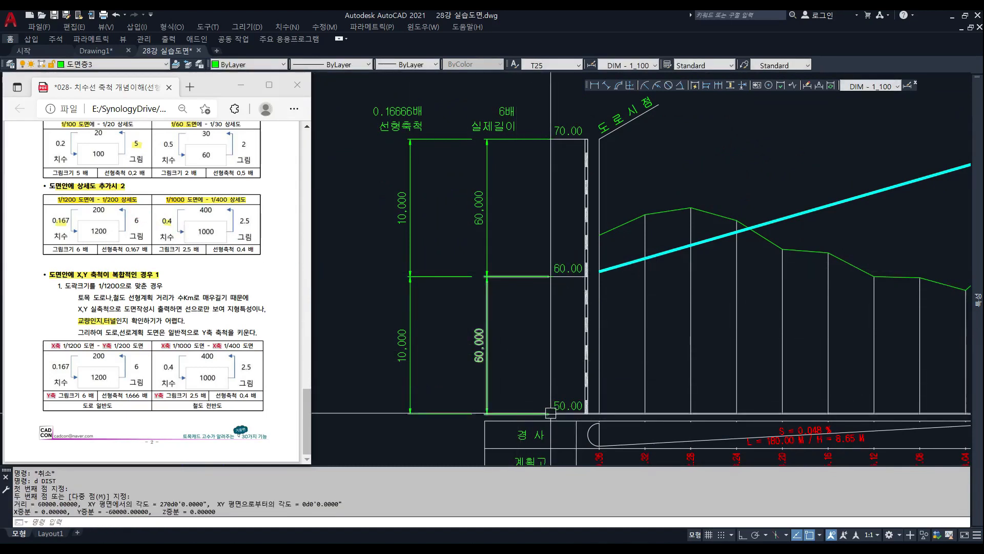
# Inspect the lower 10,000 and 60,000 dimensions between the 50.00 and 60.00 elevations, leaving nothing selected.
pyautogui.click(437, 369)
pyautogui.click(371, 347)
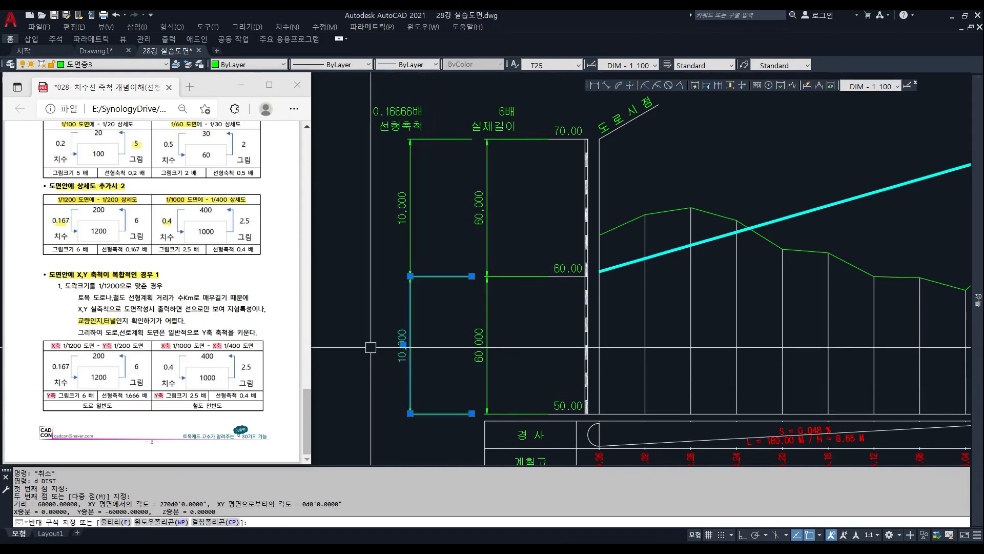
pyautogui.press('Escape')
pyautogui.press('Escape')
pyautogui.press('Escape')
pyautogui.click(505, 360)
pyautogui.click(466, 356)
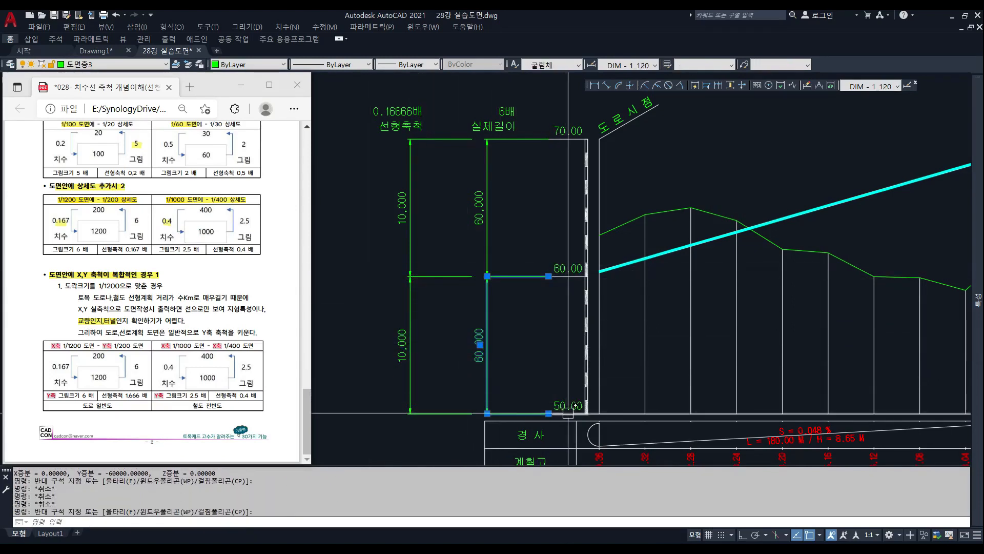
pyautogui.press('Escape')
pyautogui.press('Escape')
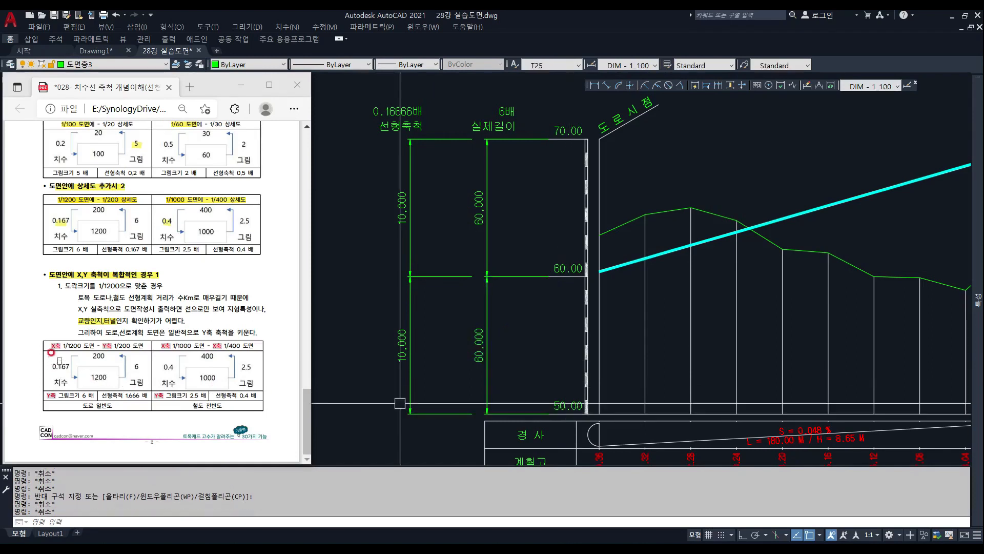
# Highlight the heading "X축 1/1200 도면 - Y축 1/200 도면" and the cell "선형축척 1.666 배" in the PDF handout.
pyautogui.moveTo(49, 344); pyautogui.dragTo(74, 345)
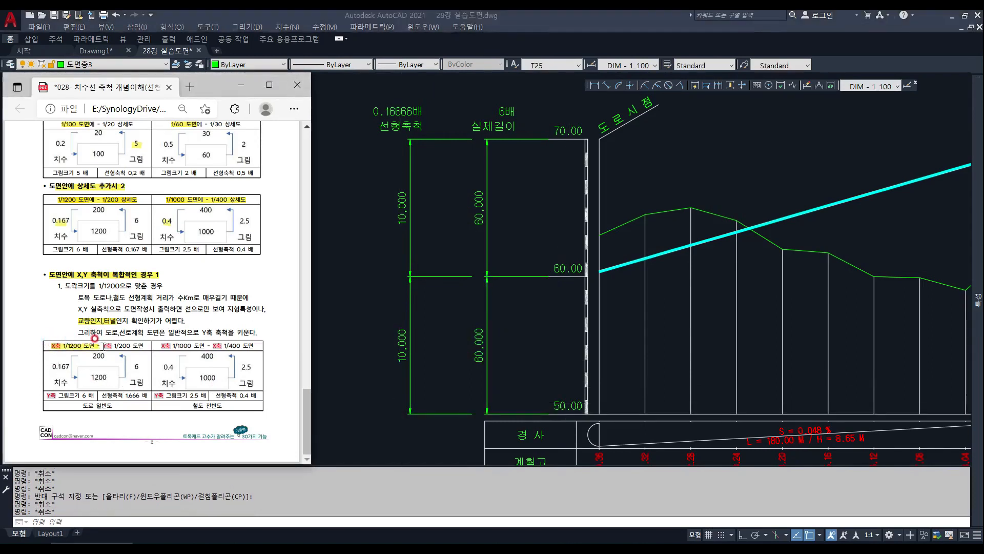
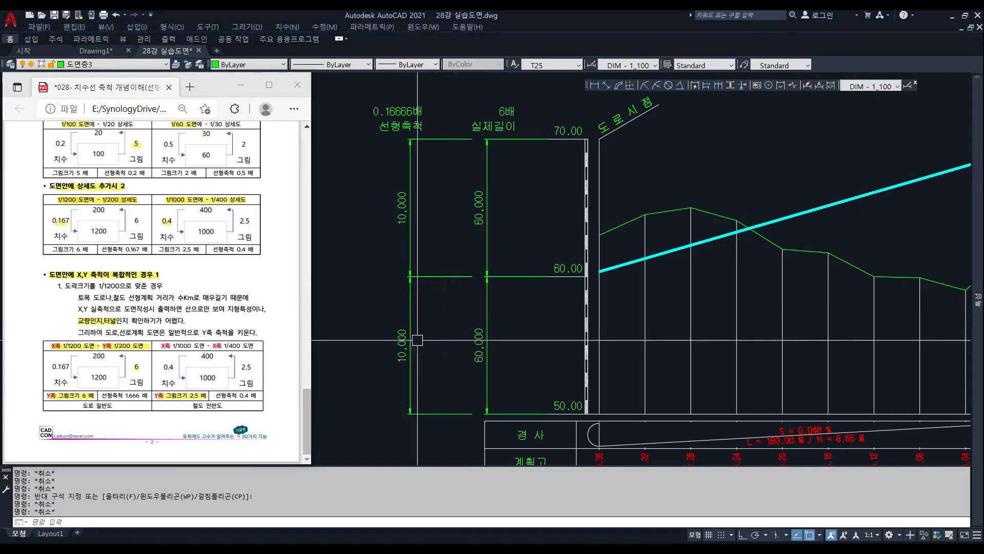
pyautogui.click(103, 385)
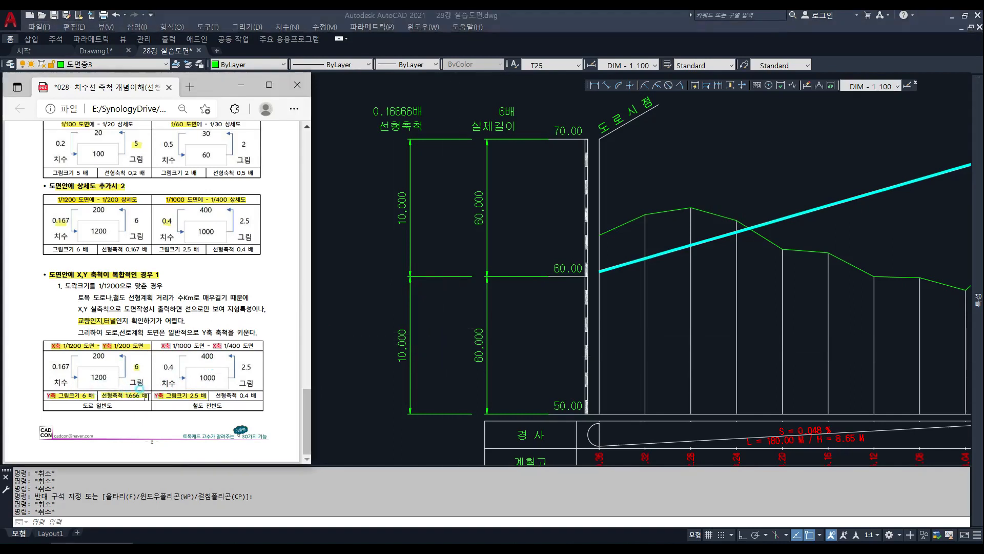
# Check the linear dimension scale and overall dimension scale of the upper 10,000 dimension in AutoCAD, leaving nothing selected.
pyautogui.click(374, 239)
pyautogui.click(425, 192)
pyautogui.click(387, 207)
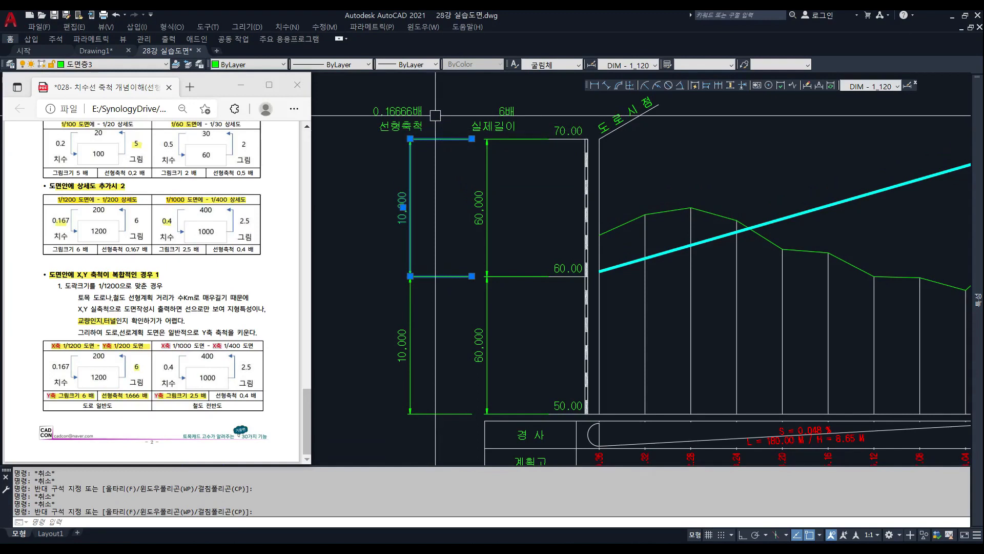
pyautogui.click(973, 252)
pyautogui.scroll(-10, 932, 414)
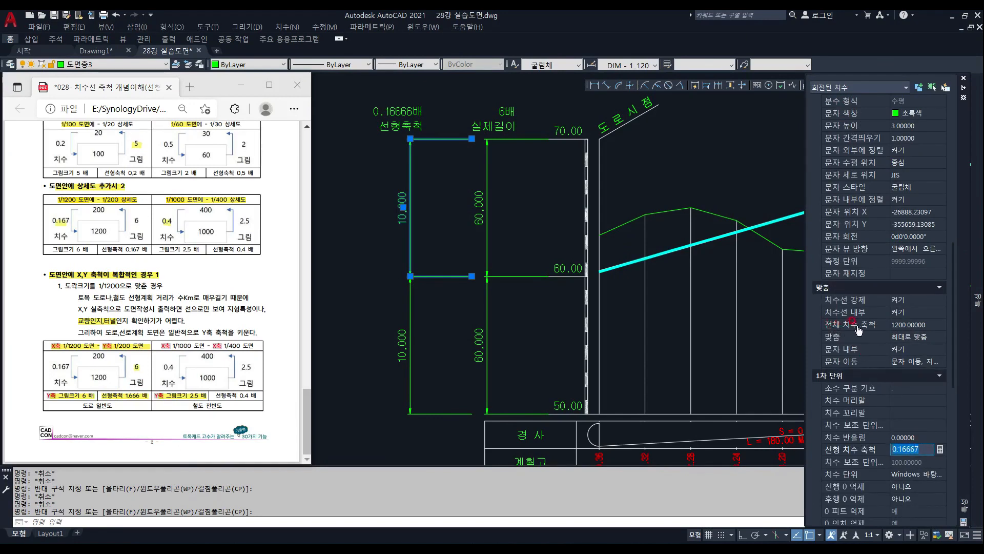
pyautogui.click(906, 325)
pyautogui.click(659, 223)
pyautogui.press('Escape')
pyautogui.scroll(-3, 516, 240)
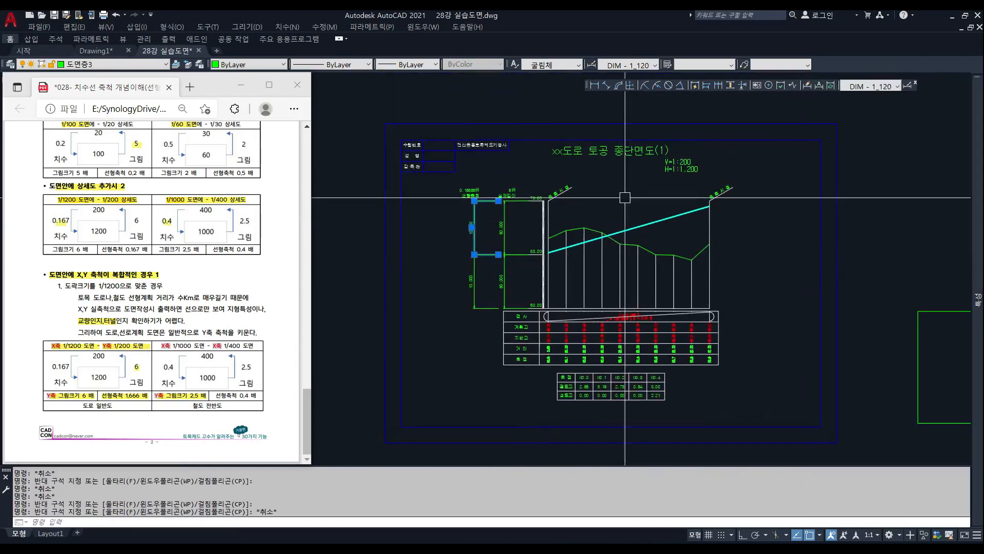
pyautogui.press('Escape')
# Check the X, Y and Z scale factors of the drawing border block, leaving nothing selected.
pyautogui.click(781, 153)
pyautogui.click(770, 134)
pyautogui.moveTo(977, 293)
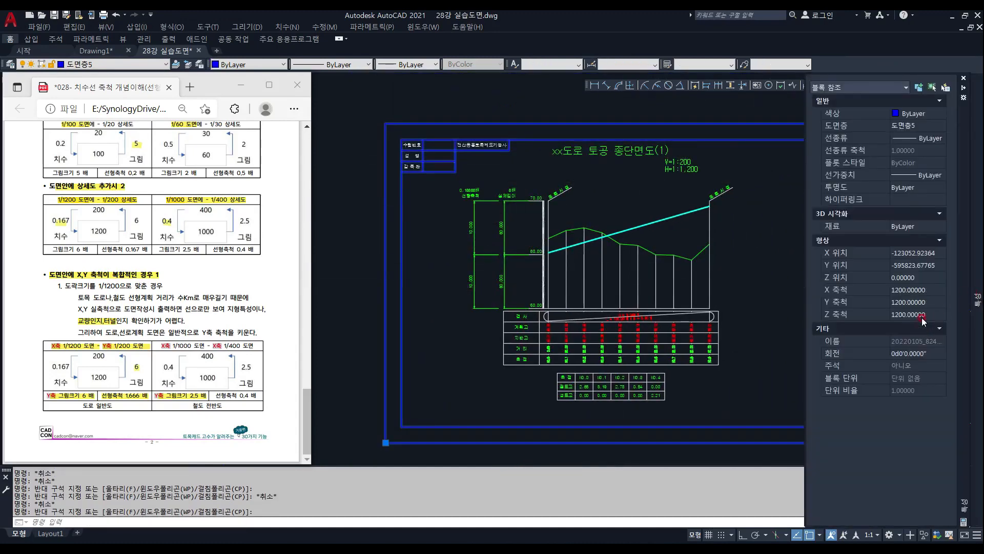
pyautogui.click(931, 291)
pyautogui.click(928, 303)
pyautogui.click(928, 315)
pyautogui.click(670, 197)
pyautogui.scroll(-4, 633, 247)
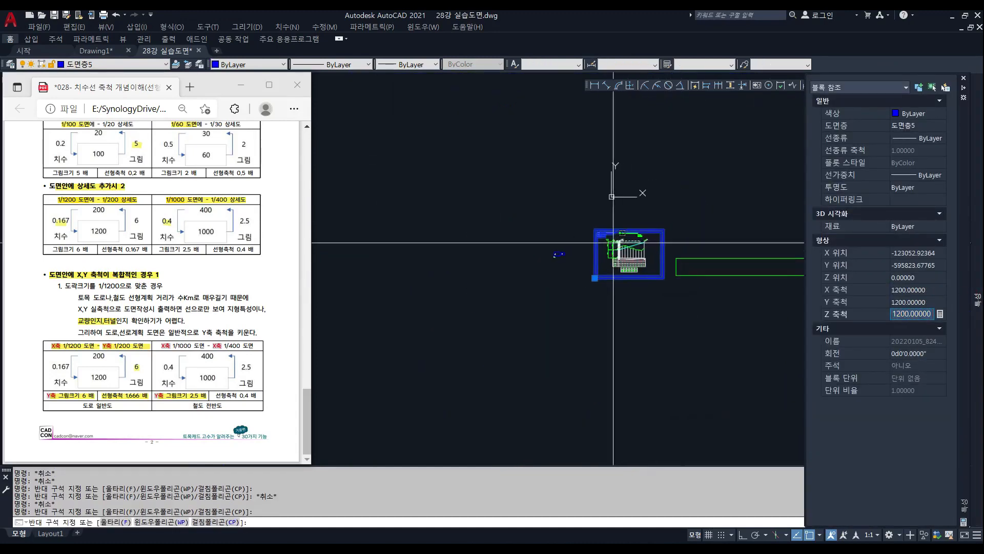
pyautogui.scroll(4, 577, 251)
pyautogui.press('Escape')
pyautogui.press('Escape')
pyautogui.click(487, 278)
pyautogui.press('Escape')
pyautogui.press('Escape')
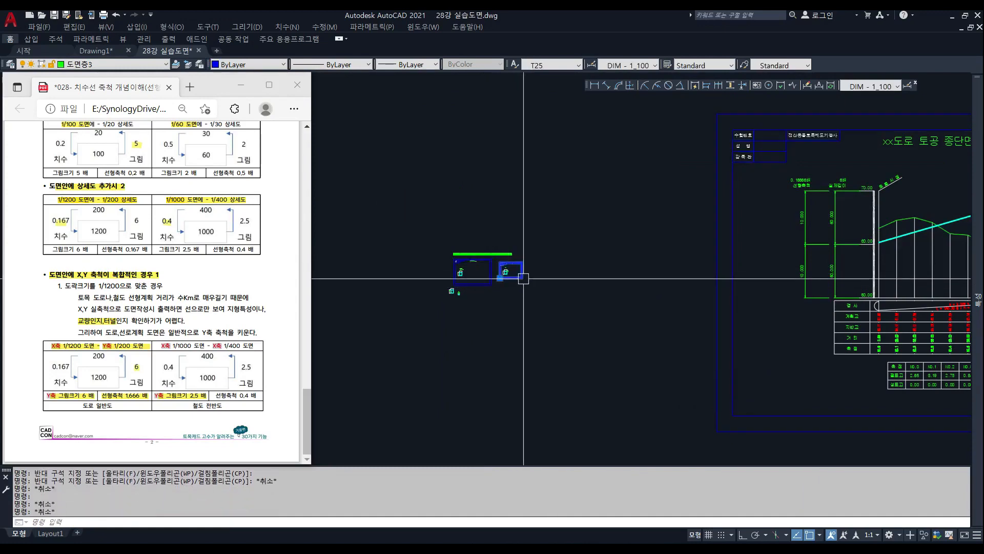
# Inspect the lower 60,000 dimension beside the profile's vertical scale, leaving nothing selected.
pyautogui.click(522, 278)
pyautogui.moveTo(742, 324); pyautogui.dragTo(533, 317, button='middle')
pyautogui.scroll(4, 682, 241)
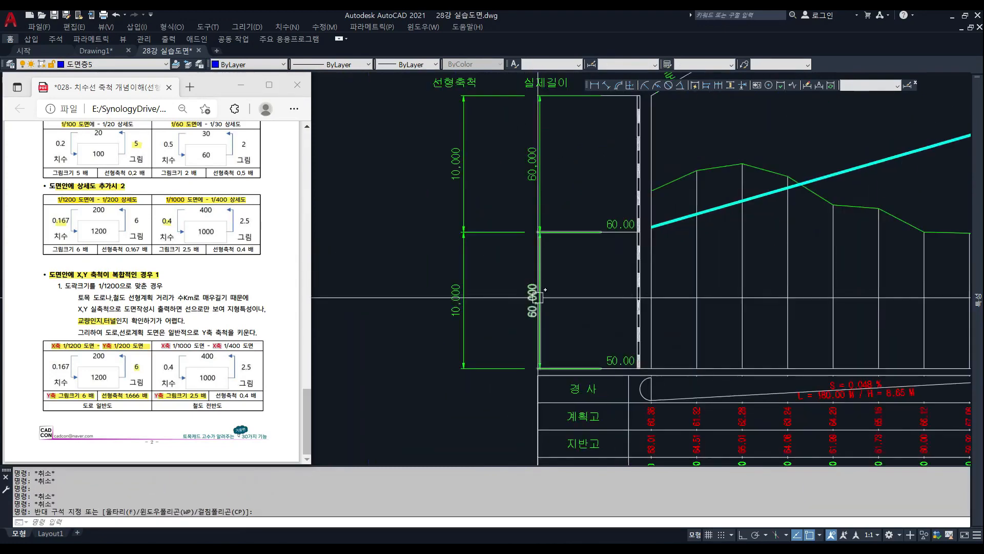
pyautogui.click(539, 312)
pyautogui.scroll(-4, 583, 311)
pyautogui.press('Escape')
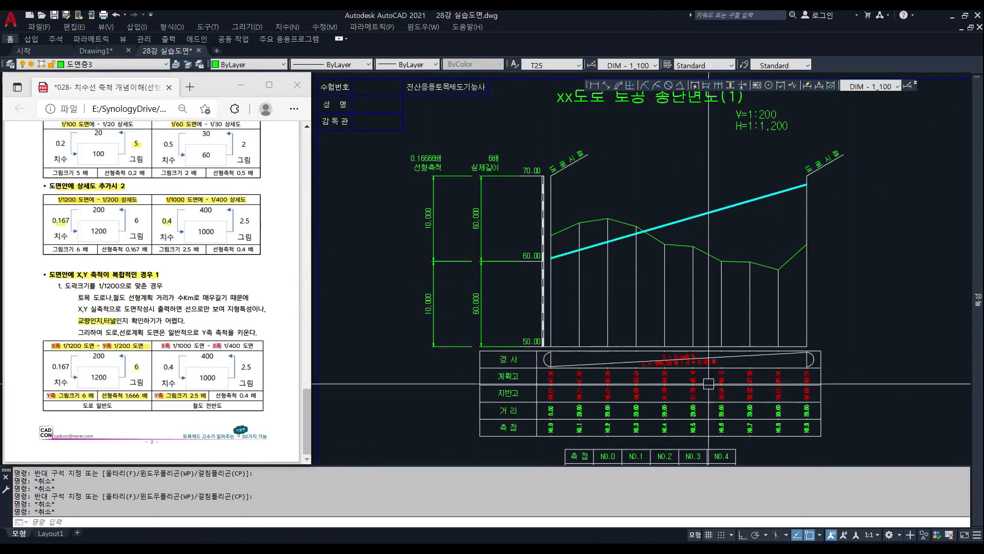
# Inspect the 계획고 and 지반고 values at station NO.0 in the profile table, leaving nothing selected.
pyautogui.moveTo(306, 407)
pyautogui.mouseDown()
pyautogui.moveTo(306, 380)
pyautogui.moveTo(309, 405)
pyautogui.mouseUp()
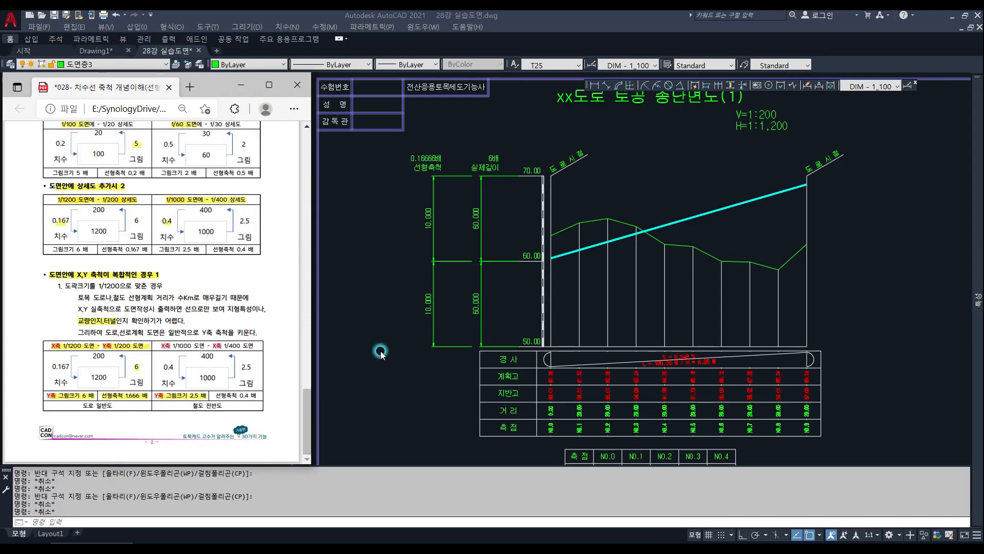
pyautogui.moveTo(451, 291); pyautogui.dragTo(421, 191, button='middle')
pyautogui.press('Escape')
pyautogui.press('Escape')
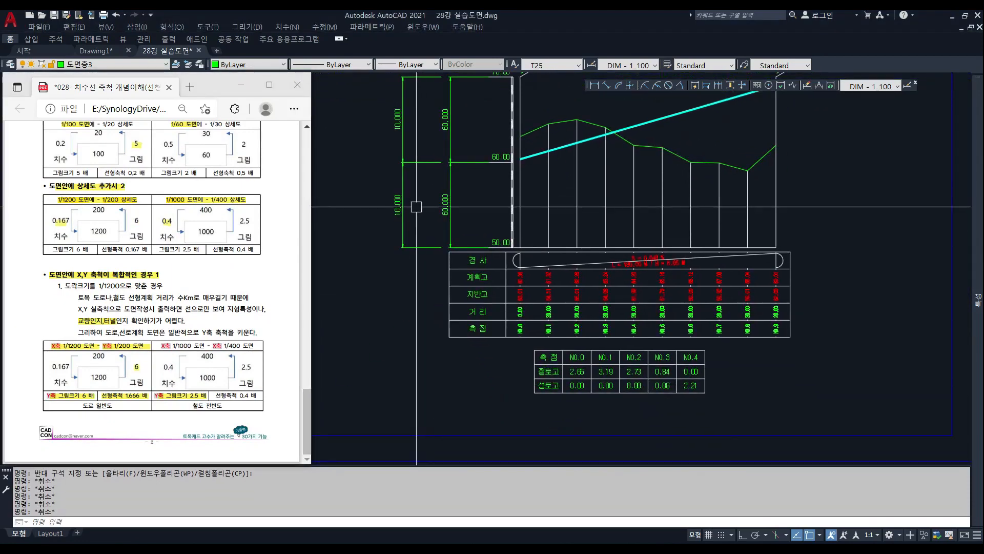
pyautogui.scroll(2, 527, 286)
pyautogui.click(517, 275)
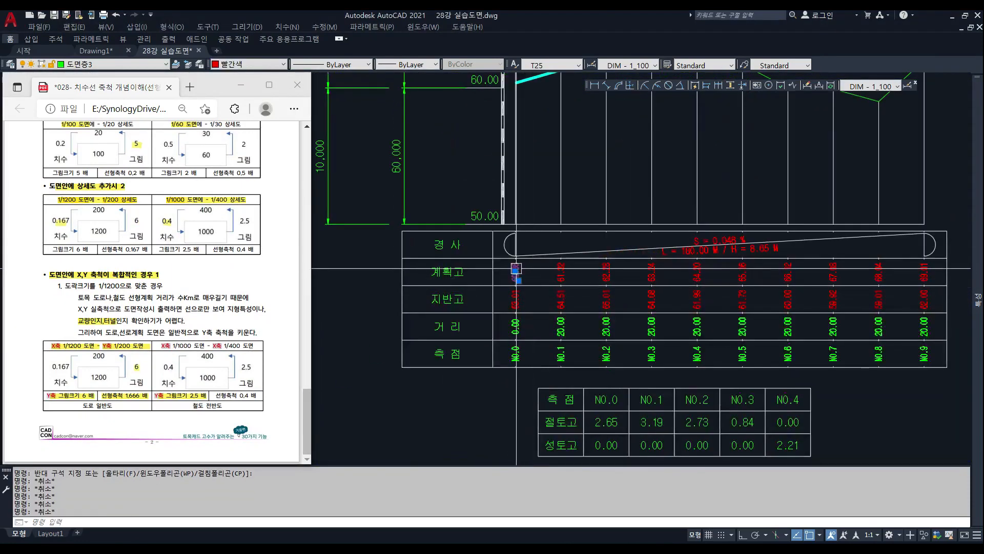
pyautogui.click(517, 302)
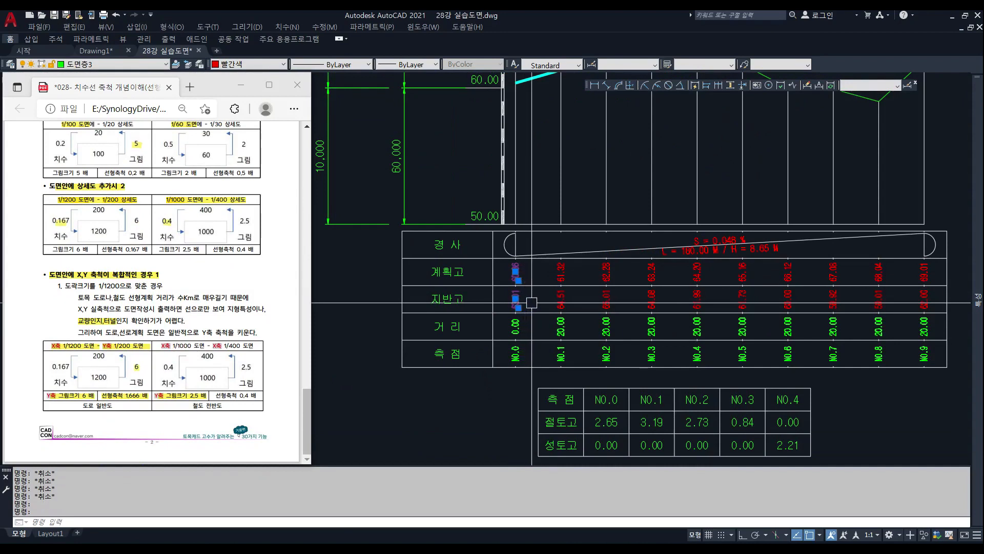
pyautogui.scroll(-3, 531, 302)
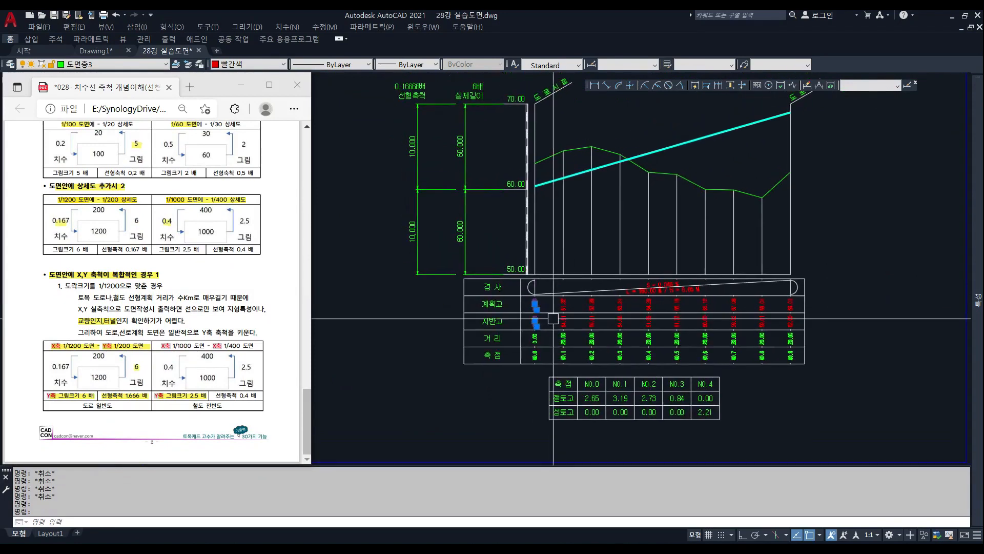
pyautogui.press('Escape')
pyautogui.press('Escape')
pyautogui.press('Escape')
pyautogui.click(432, 251)
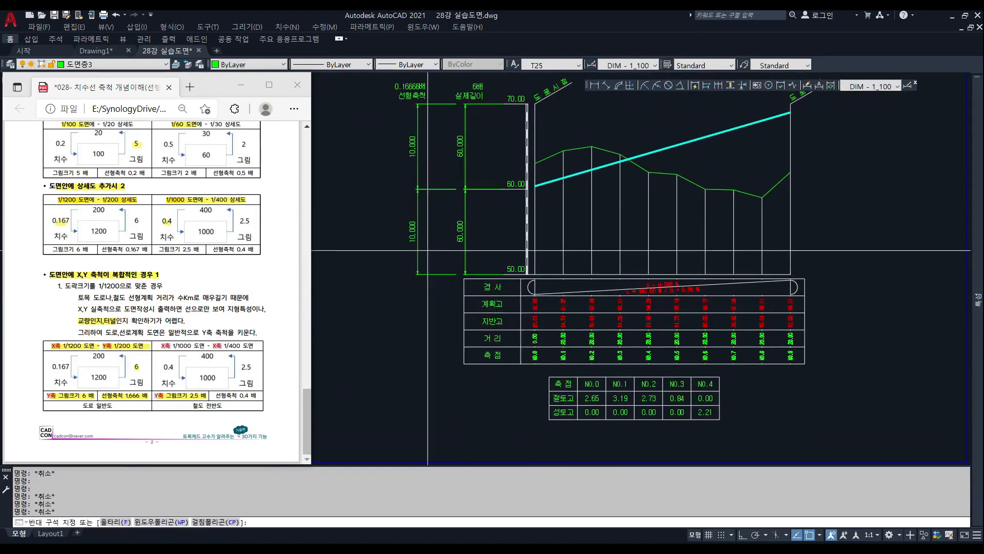
pyautogui.press('Escape')
pyautogui.press('Escape')
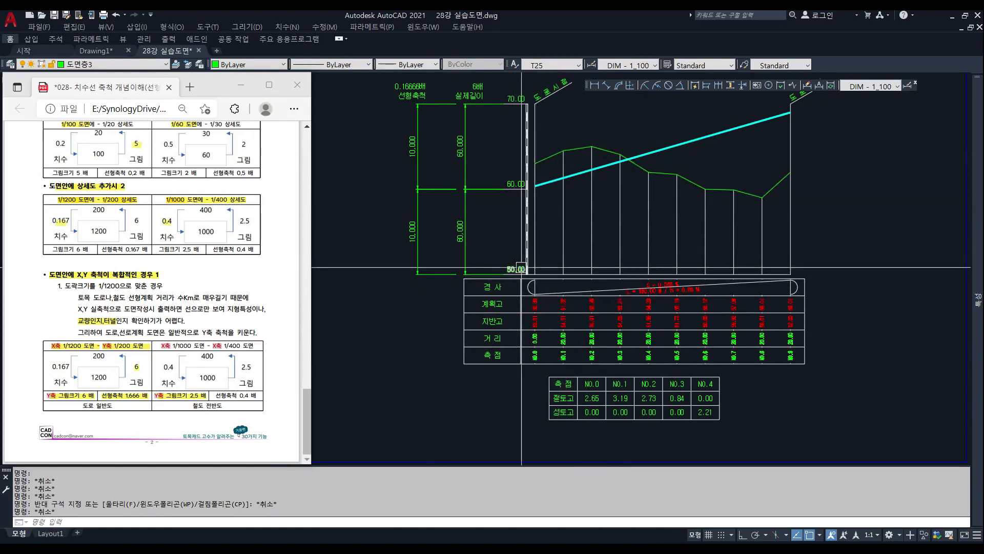
pyautogui.scroll(2, 478, 227)
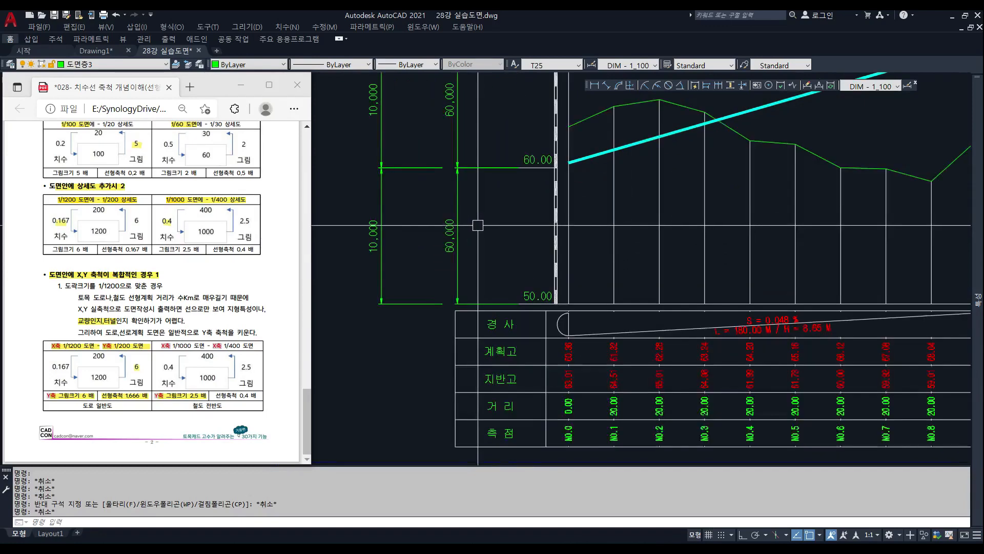
pyautogui.scroll(-2, 477, 227)
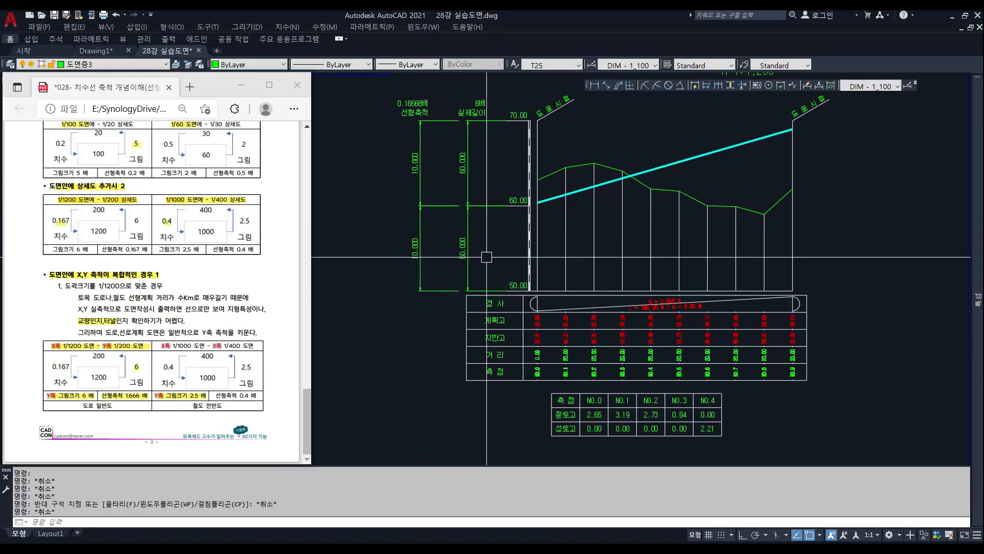
pyautogui.moveTo(451, 241); pyautogui.dragTo(447, 258, button='middle')
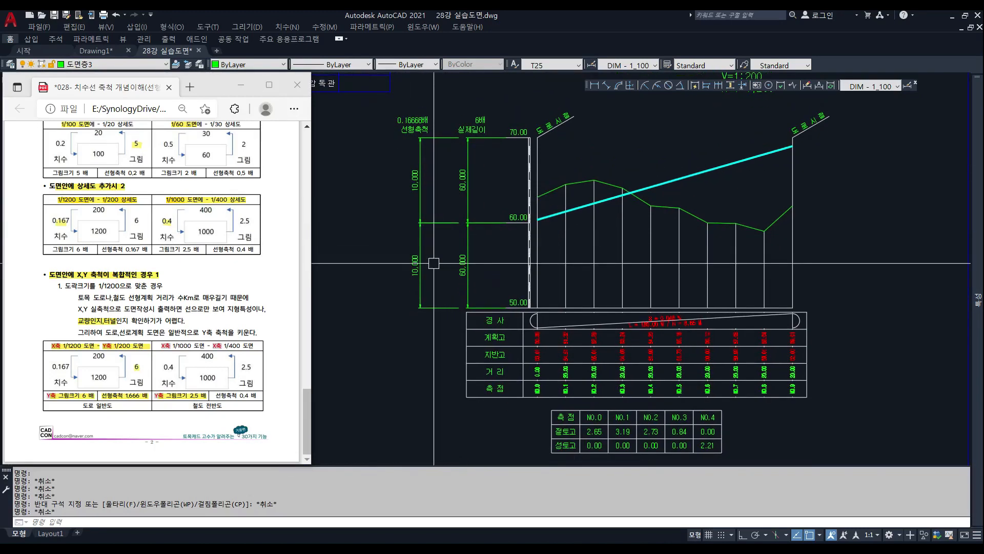
pyautogui.scroll(3, 500, 287)
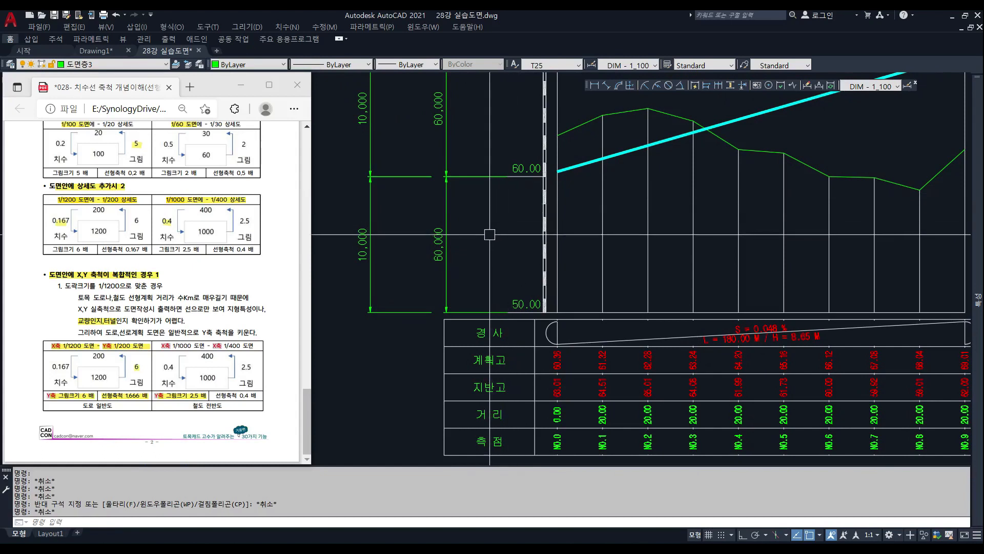
pyautogui.click(28, 255)
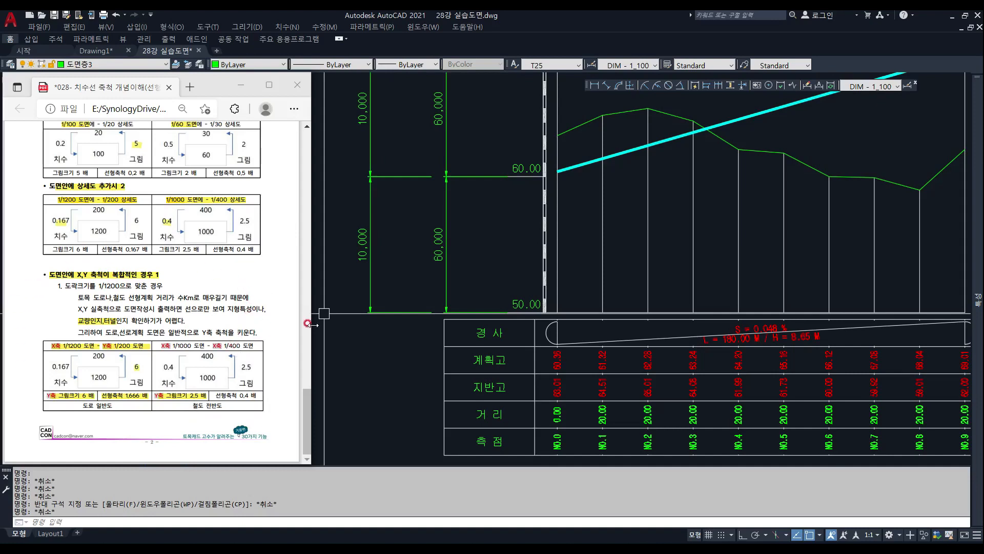
pyautogui.click(382, 313)
pyautogui.press('Escape')
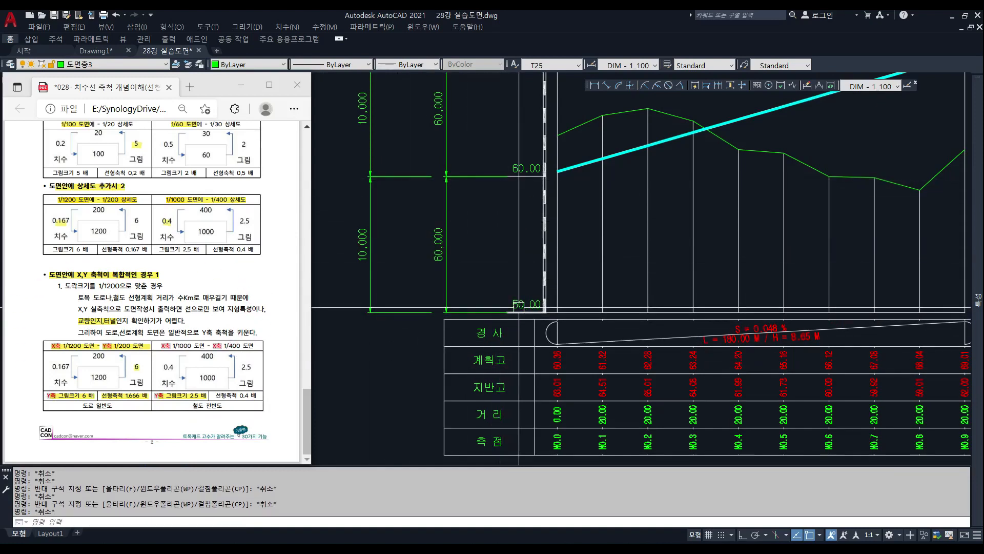
# Copy the 50.00 elevation label straight down to below the drawing border.
pyautogui.scroll(-1, 525, 300)
pyautogui.moveTo(525, 303); pyautogui.dragTo(524, 281, button='middle')
pyautogui.write('c')
pyautogui.press('space')
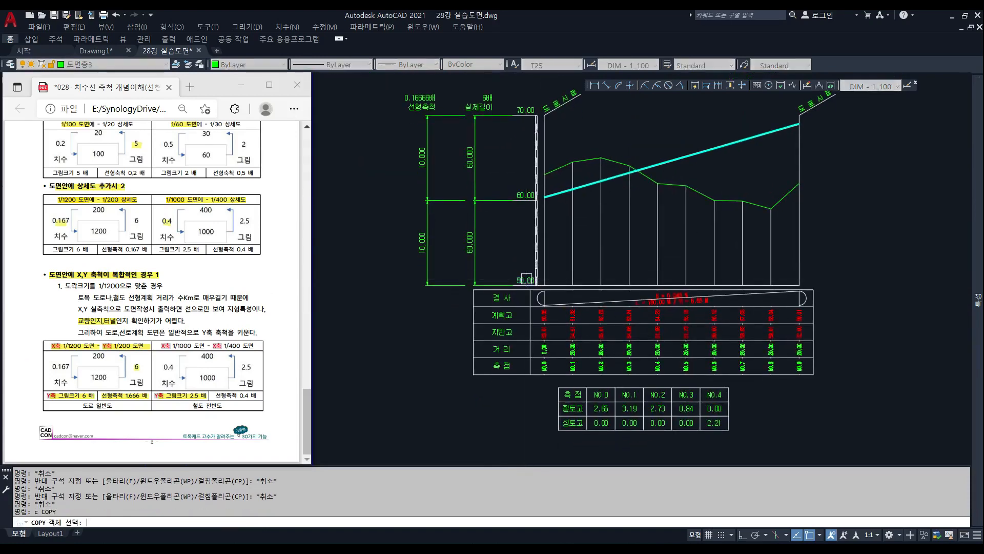
pyautogui.click(524, 281)
pyautogui.press('space')
pyautogui.click(426, 309)
pyautogui.moveTo(401, 383); pyautogui.dragTo(402, 274, button='middle')
pyautogui.click(426, 441)
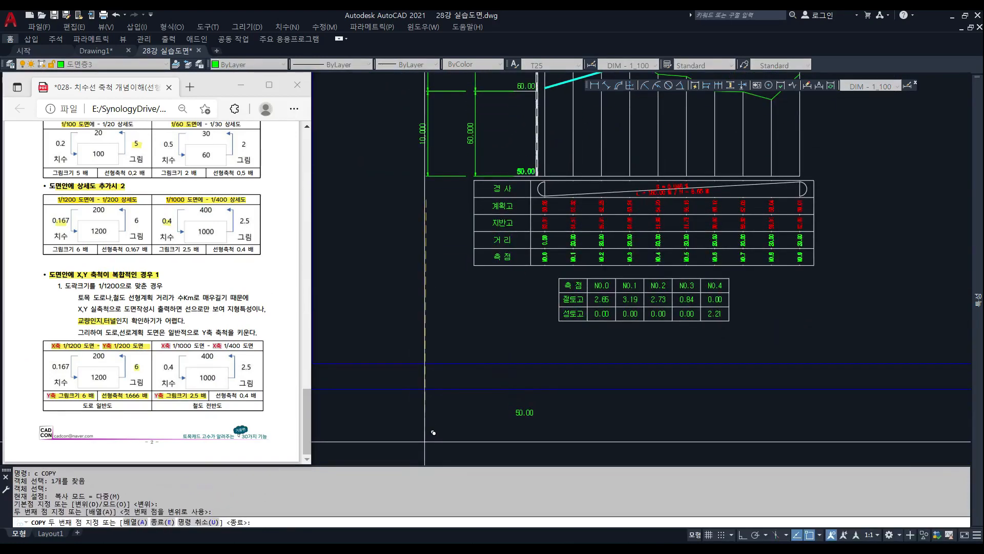
pyautogui.press('Escape')
pyautogui.click(513, 166)
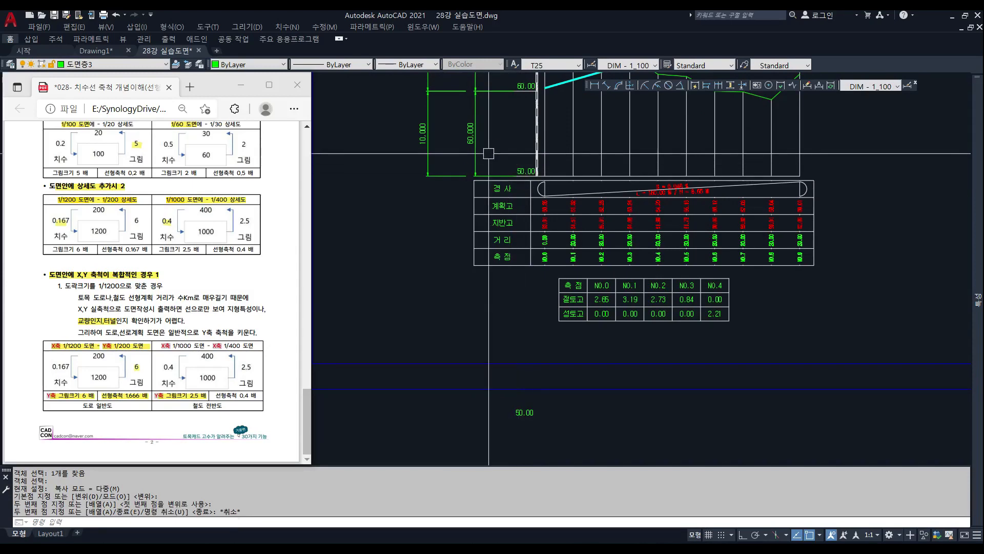
pyautogui.click(459, 146)
pyautogui.click(488, 141)
pyautogui.moveTo(489, 141); pyautogui.dragTo(479, 206, button='middle')
pyautogui.scroll(2, 480, 206)
pyautogui.press('Escape')
pyautogui.press('Escape')
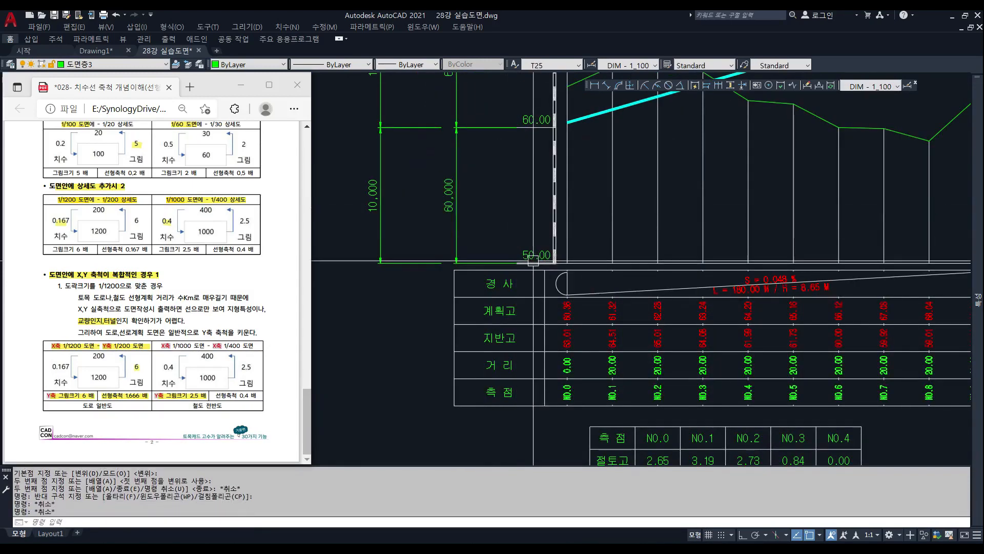
# Copy the lower 60,000 vertical dimension end to end five times downward, starting at the 50.00 elevation level.
pyautogui.scroll(-2, 532, 266)
pyautogui.moveTo(548, 375); pyautogui.dragTo(547, 315, button='middle')
pyautogui.scroll(2, 501, 172)
pyautogui.write('c')
pyautogui.press('space')
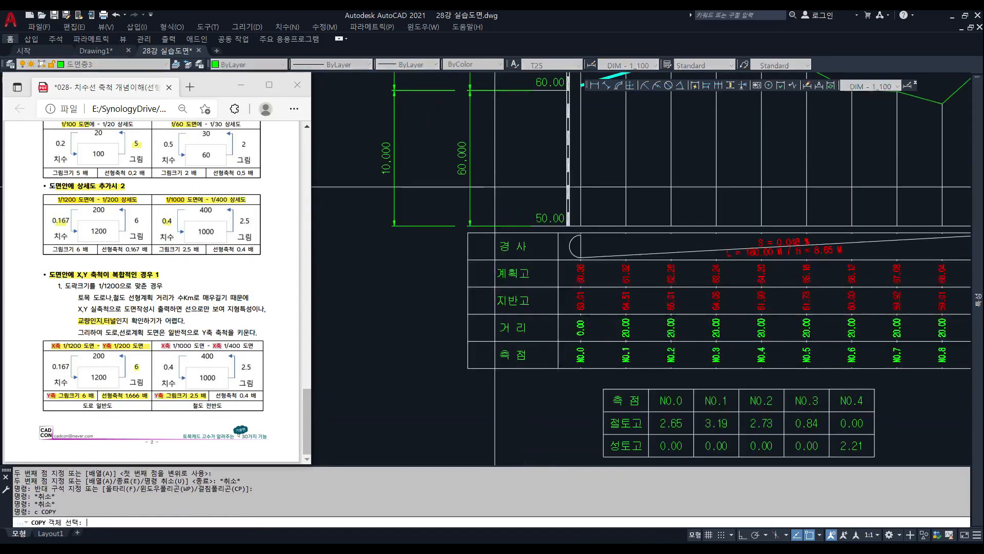
pyautogui.click(500, 153)
pyautogui.click(467, 168)
pyautogui.press('space')
pyautogui.click(528, 92)
pyautogui.click(533, 225)
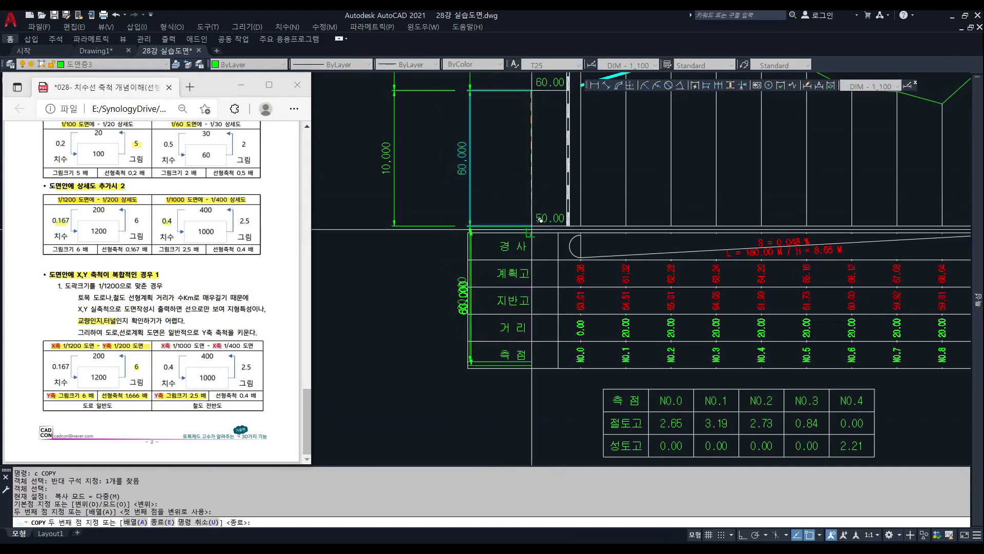
pyautogui.moveTo(540, 352); pyautogui.dragTo(536, 248, button='middle')
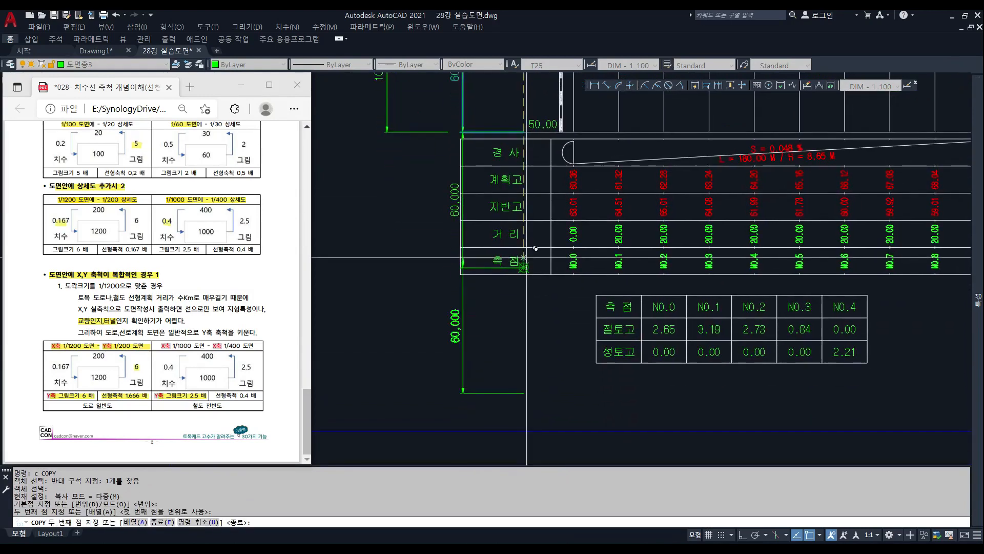
pyautogui.click(524, 267)
pyautogui.scroll(-2, 532, 394)
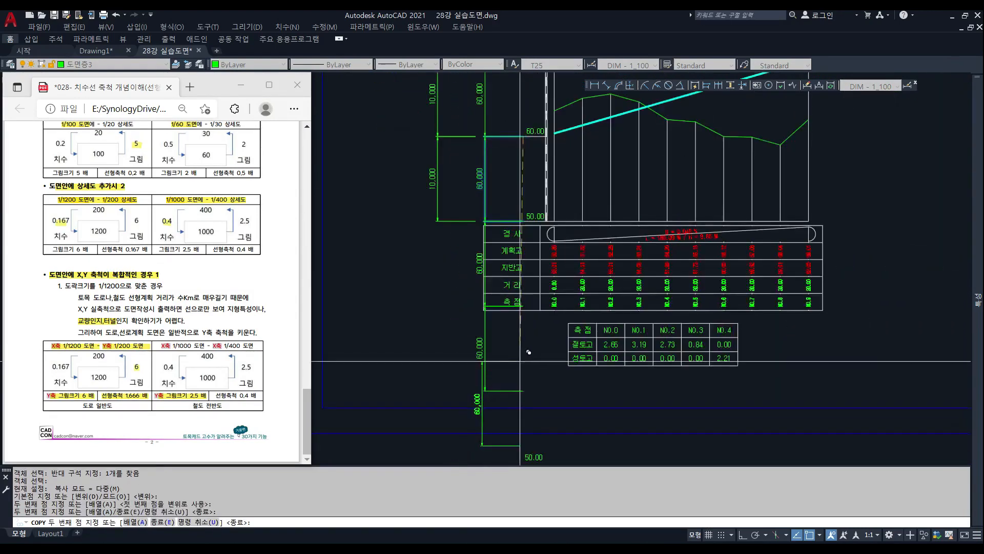
pyautogui.moveTo(533, 382); pyautogui.dragTo(520, 238, button='middle')
pyautogui.click(516, 255)
pyautogui.click(515, 339)
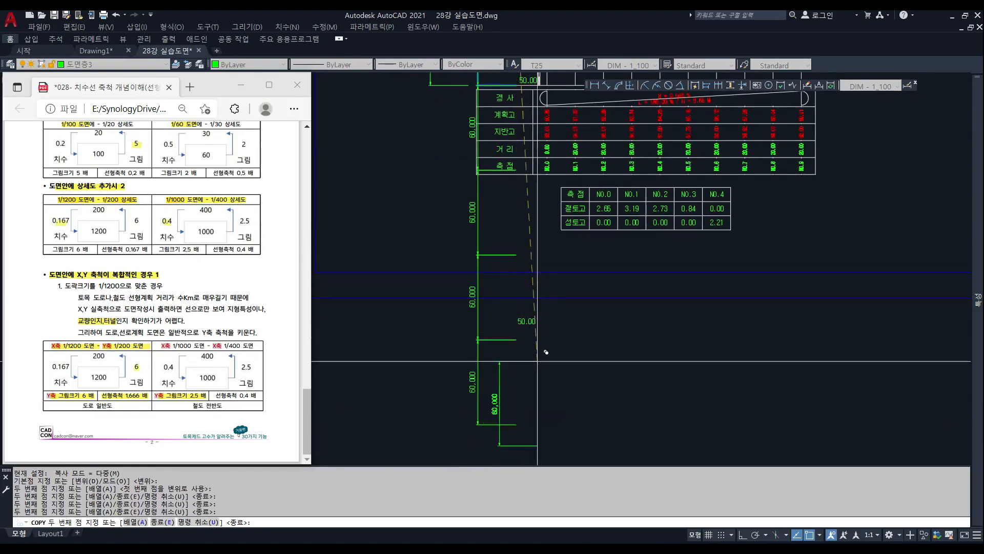
pyautogui.click(515, 424)
pyautogui.scroll(-2, 516, 424)
pyautogui.moveTo(517, 366); pyautogui.dragTo(508, 311, button='middle')
pyautogui.press('Escape')
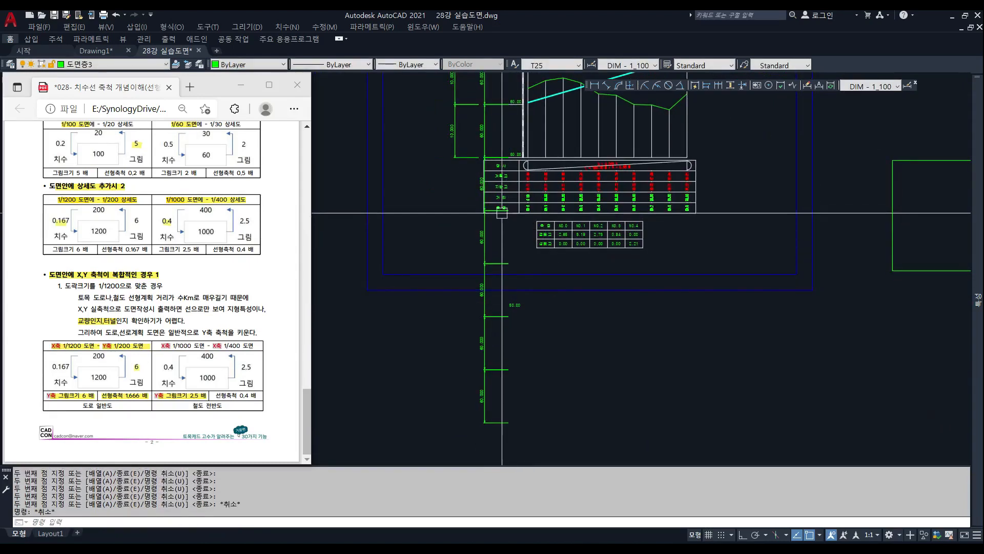
# Draw a vertical line from the lower end of the dimension chain up to the 50.00 elevation level.
pyautogui.write('l')
pyautogui.press('Return')
pyautogui.click(509, 417)
pyautogui.scroll(4, 509, 154)
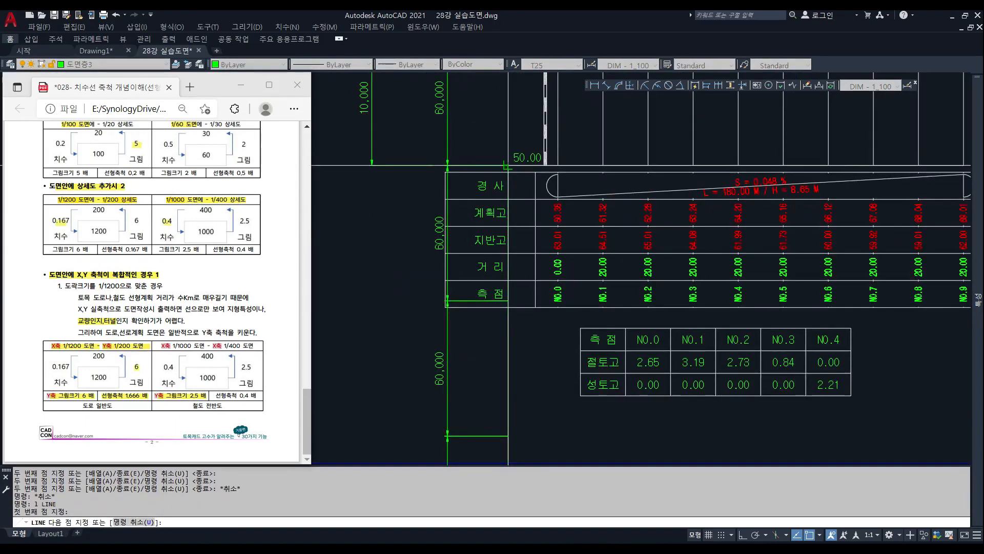
pyautogui.click(507, 166)
pyautogui.scroll(-4, 508, 165)
pyautogui.moveTo(513, 364); pyautogui.dragTo(510, 341, button='middle')
pyautogui.press('Escape')
pyautogui.press('Escape')
# Move the copied 50.00 elevation label down beside the lower end of the 60,000 dimension chain.
pyautogui.write('m')
pyautogui.press('Return')
pyautogui.click(511, 290)
pyautogui.press('Return')
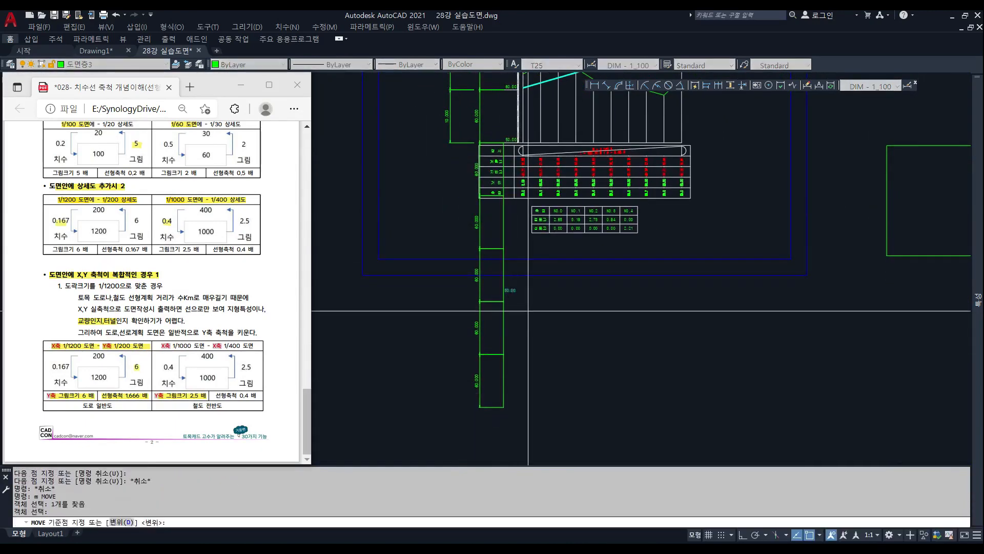
pyautogui.click(528, 311)
pyautogui.click(532, 426)
pyautogui.press('Escape')
# Change the text of the moved elevation label at the foot of the dimension chain to 00.00.
pyautogui.scroll(2, 499, 413)
pyautogui.write('de')
pyautogui.press('Return')
pyautogui.click(535, 394)
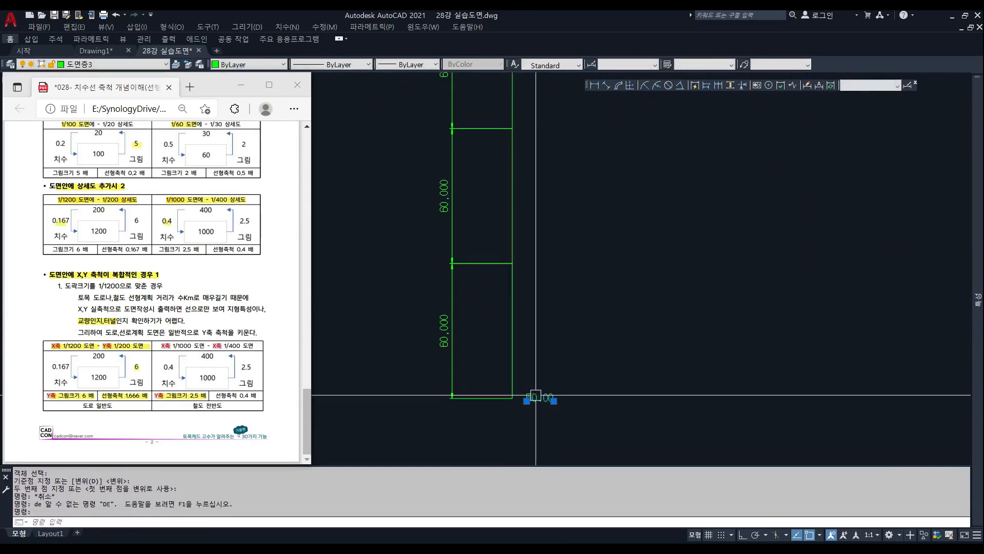
pyautogui.press('Escape')
pyautogui.press('Escape')
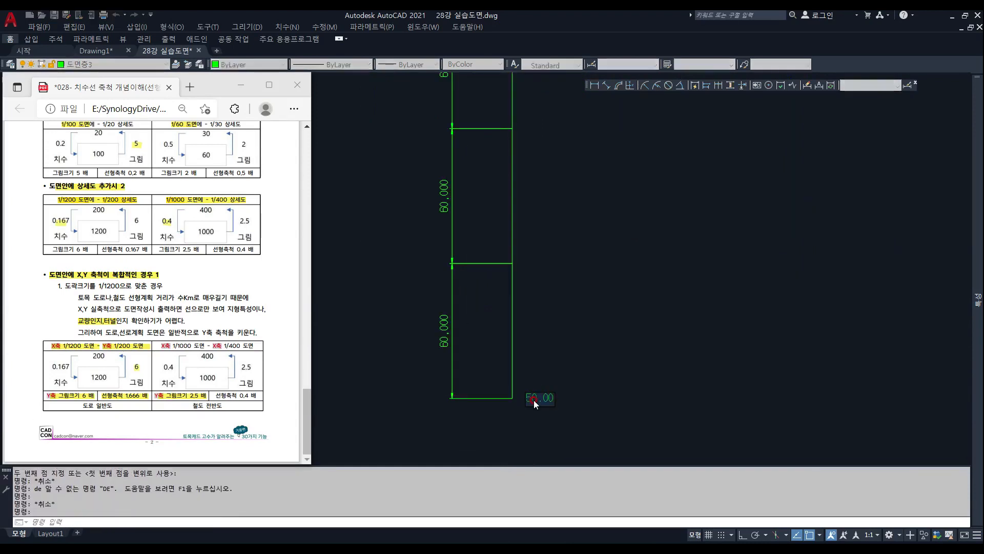
pyautogui.press('Escape')
pyautogui.scroll(-4, 456, 446)
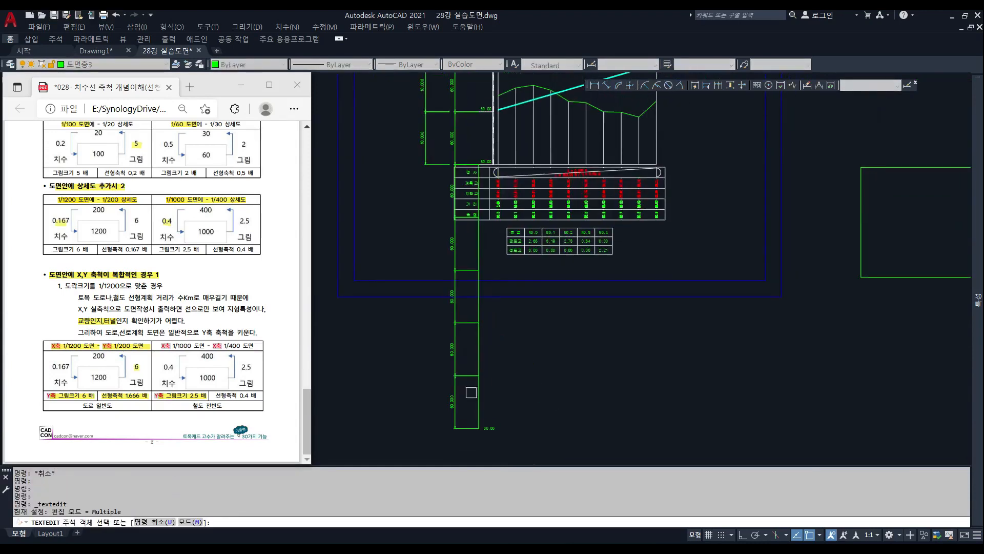
# Check the linear dimension scale of the lower 10,000 dimension beside the profile, leaving nothing selected.
pyautogui.click(426, 145)
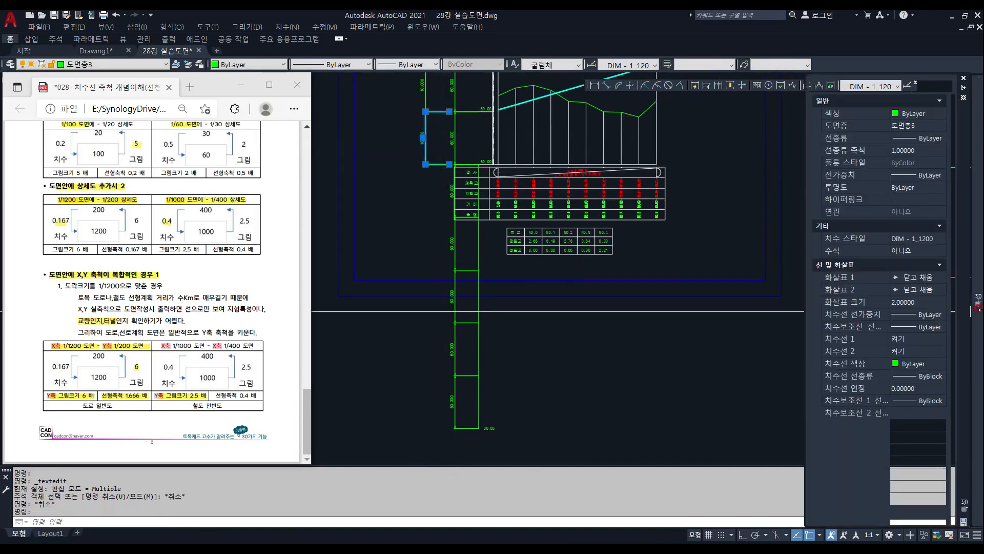
pyautogui.hotkey('ctrl', '1')
pyautogui.scroll(-3, 925, 414)
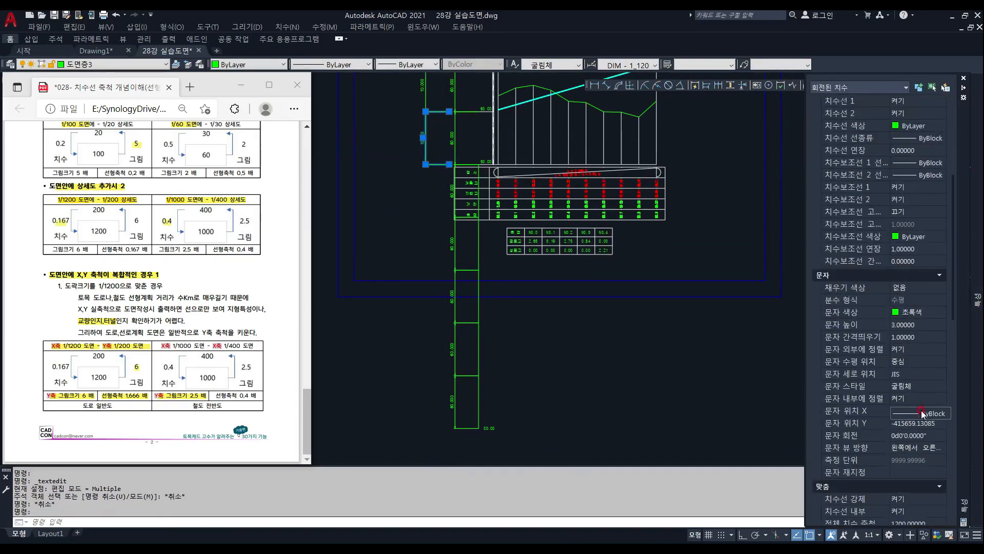
pyautogui.scroll(-9, 925, 436)
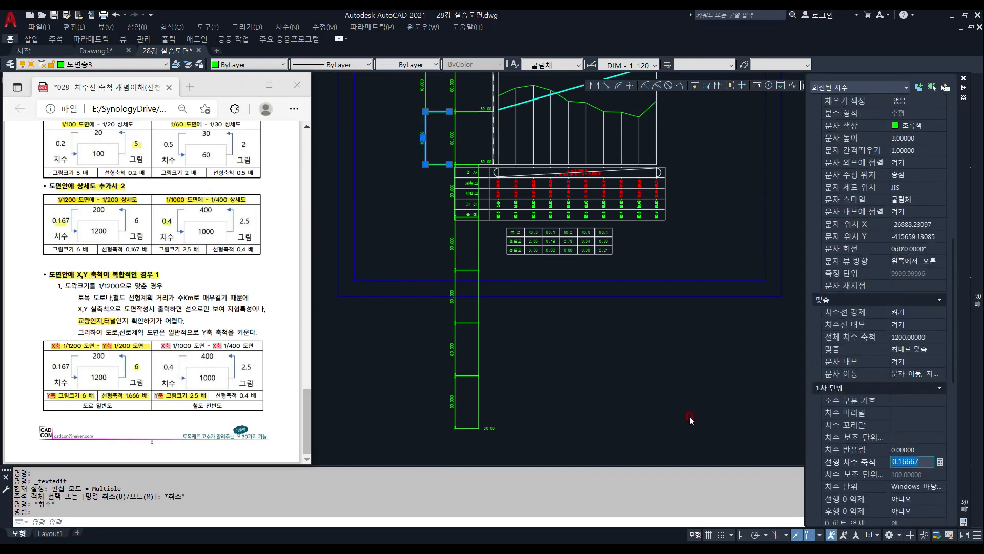
pyautogui.press('Escape')
pyautogui.press('Escape')
# Check the overall and linear dimension scales of the second-lowest copied 60,000 dimension, leaving nothing selected.
pyautogui.click(463, 352)
pyautogui.click(455, 351)
pyautogui.click(451, 350)
pyautogui.click(435, 348)
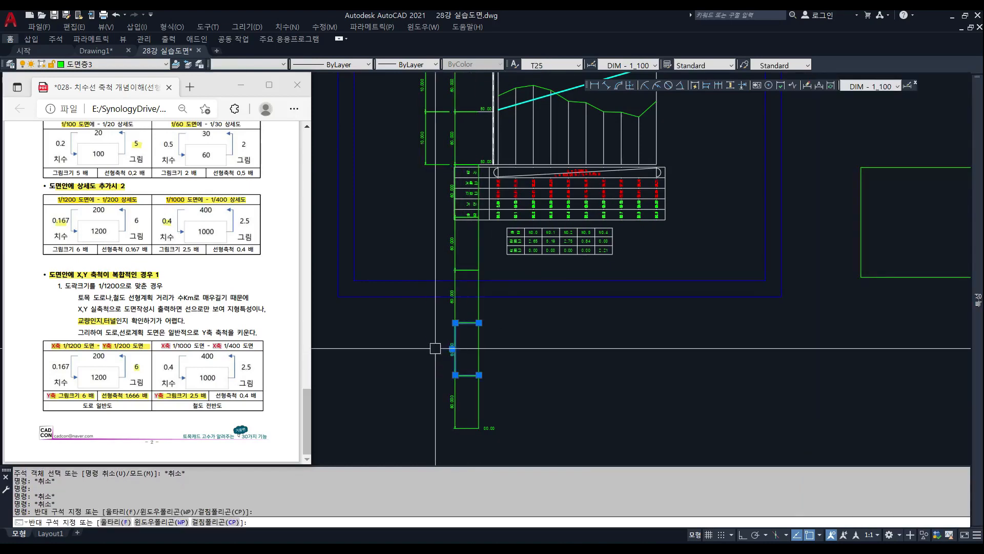
pyautogui.moveTo(977, 404)
pyautogui.scroll(-10, 912, 439)
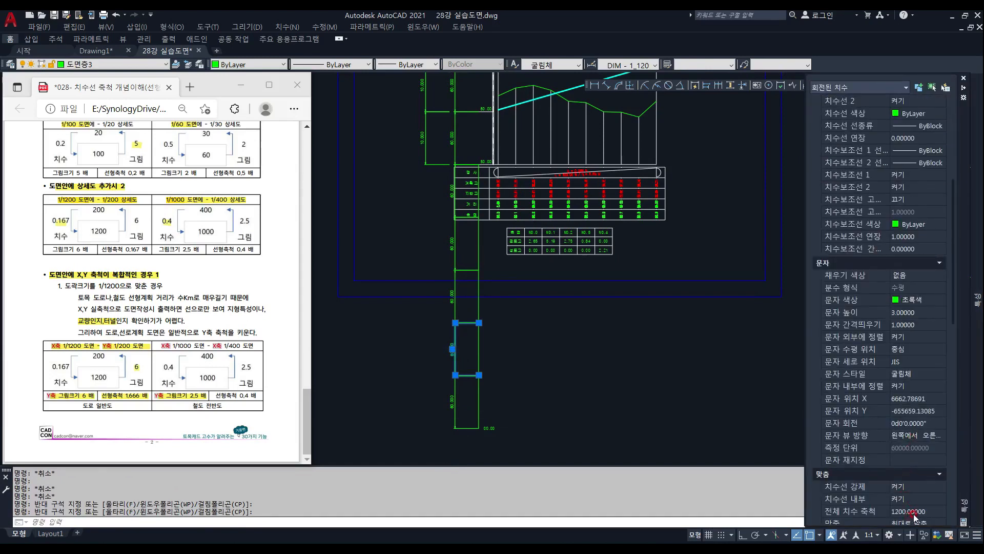
pyautogui.scroll(-4, 908, 501)
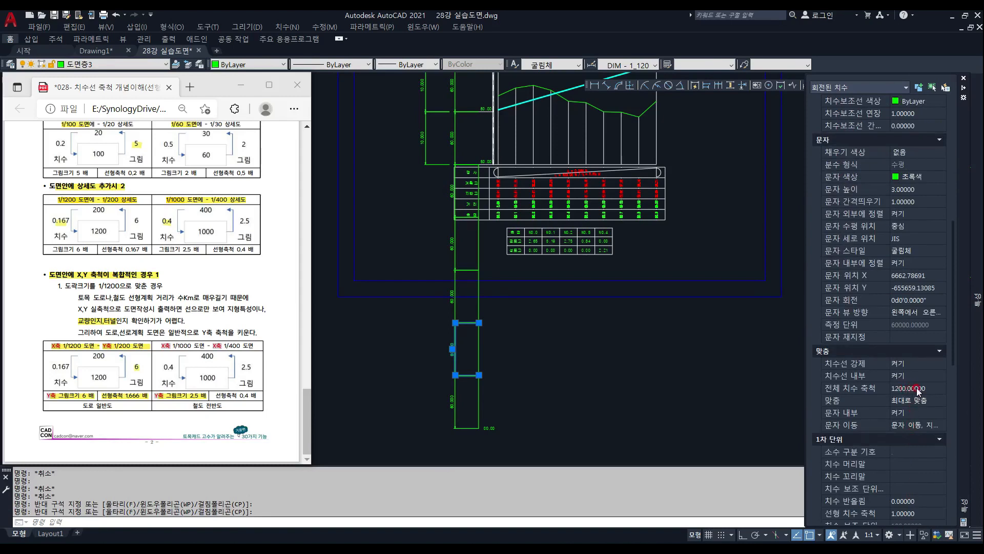
pyautogui.click(898, 513)
pyautogui.press('Escape')
pyautogui.press('Escape')
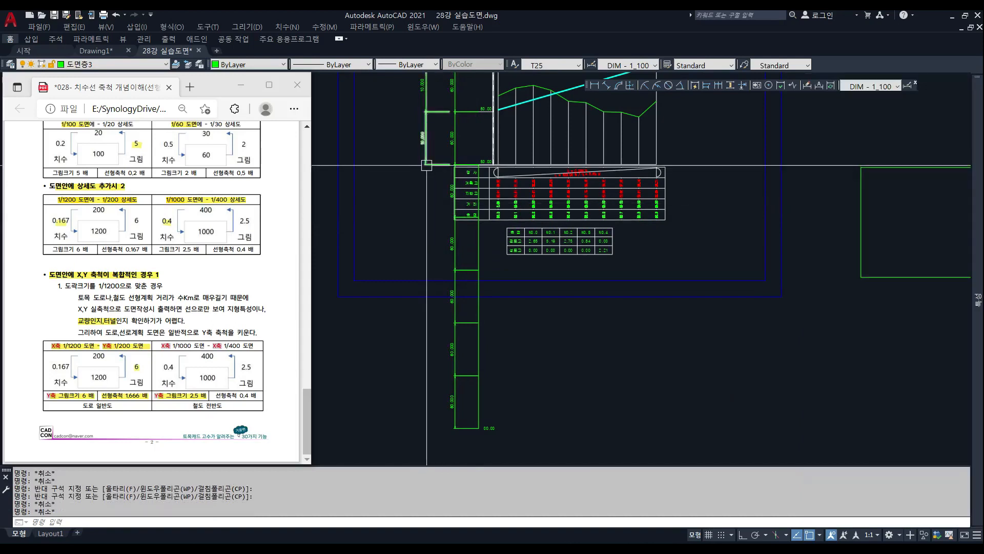
# Copy the lower 10,000 dimension straight down so it continues directly below the 50.00 elevation level.
pyautogui.write('c')
pyautogui.press('space')
pyautogui.click(426, 160)
pyautogui.press('space')
pyautogui.click(437, 111)
pyautogui.click(436, 164)
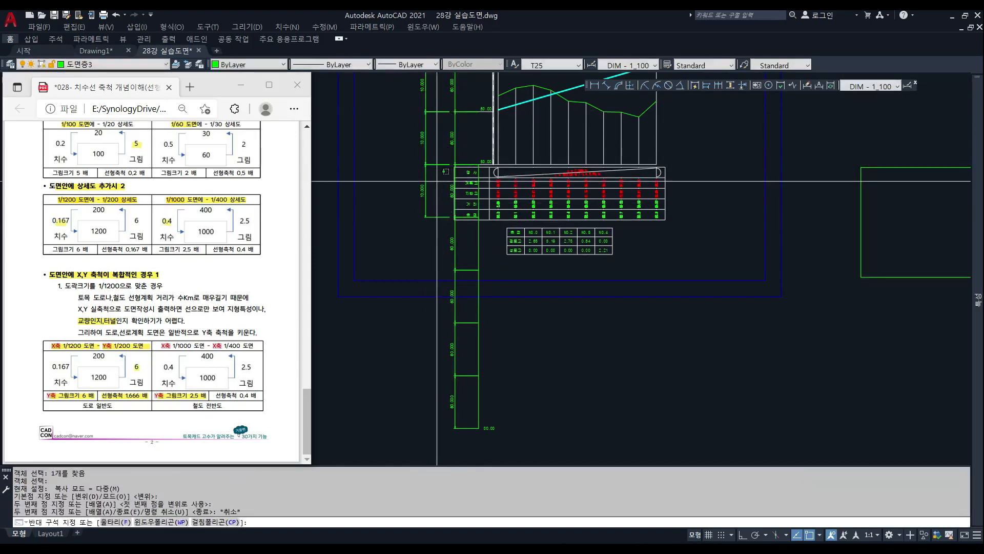
pyautogui.press('Escape')
# Stretch the lower end of the copied 10,000 dimension down to the foot of the 60,000 dimension chain.
pyautogui.click(460, 215)
pyautogui.click(449, 217)
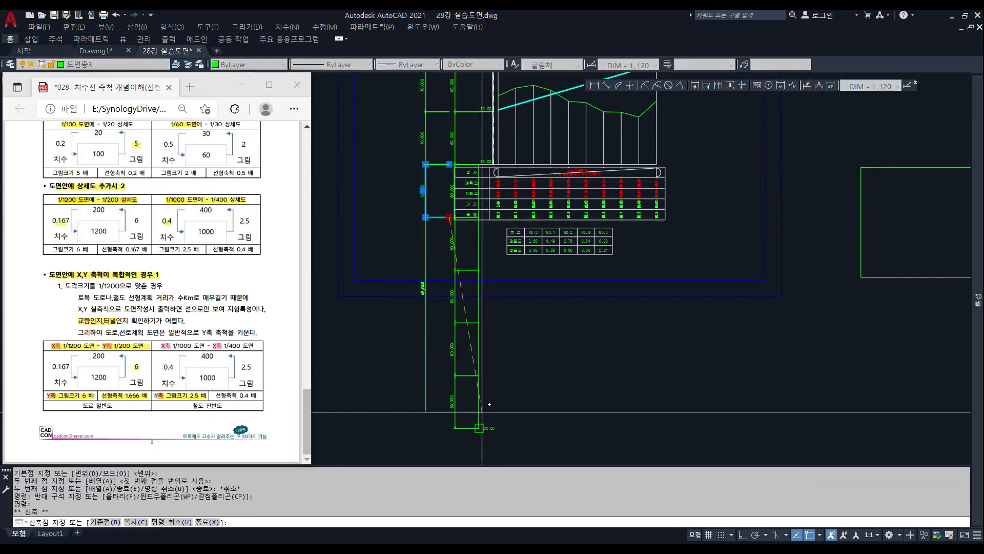
pyautogui.click(479, 428)
pyautogui.scroll(4, 428, 304)
pyautogui.scroll(-5, 425, 322)
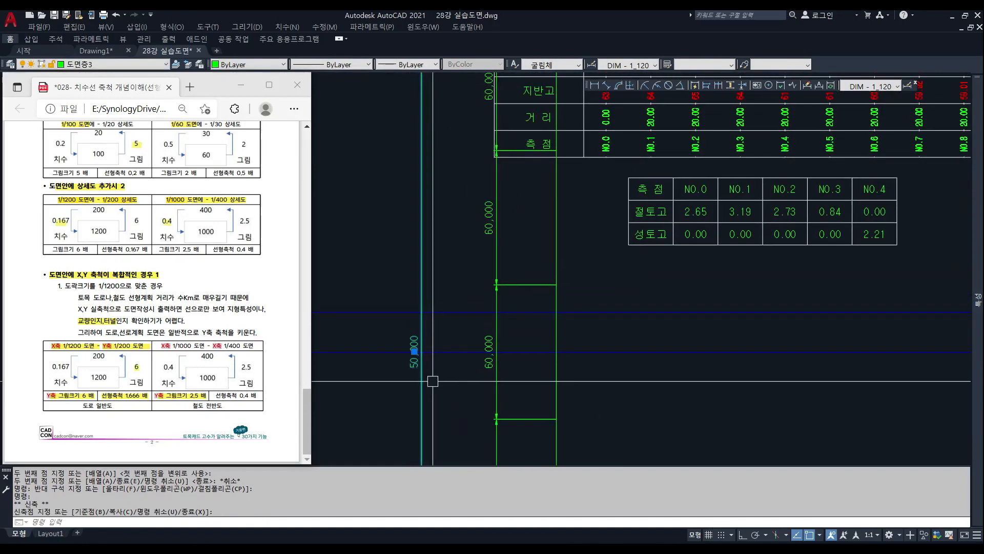
pyautogui.press('Escape')
pyautogui.press('Escape')
pyautogui.press('Escape')
# Stretch the upper end of the long copied dimension up to the 60.00 elevation level.
pyautogui.moveTo(413, 308); pyautogui.dragTo(413, 406, button='middle')
pyautogui.scroll(3, 416, 359)
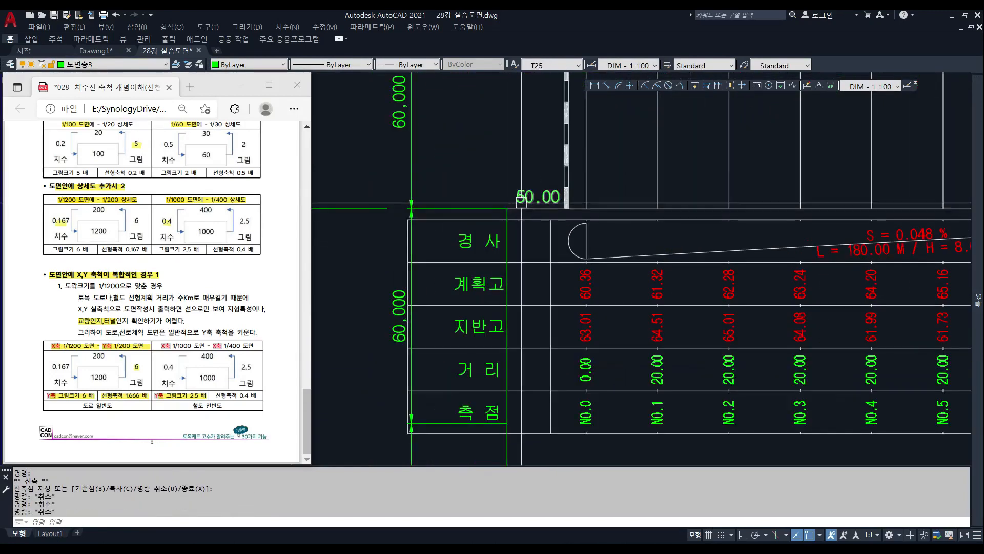
pyautogui.scroll(-4, 428, 328)
pyautogui.click(448, 328)
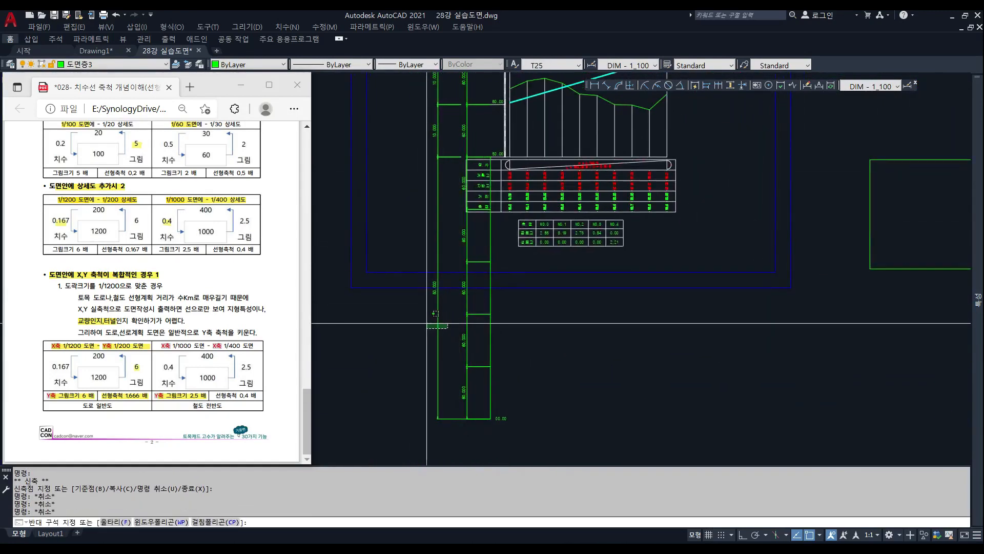
pyautogui.click(461, 156)
pyautogui.click(478, 104)
pyautogui.scroll(4, 427, 264)
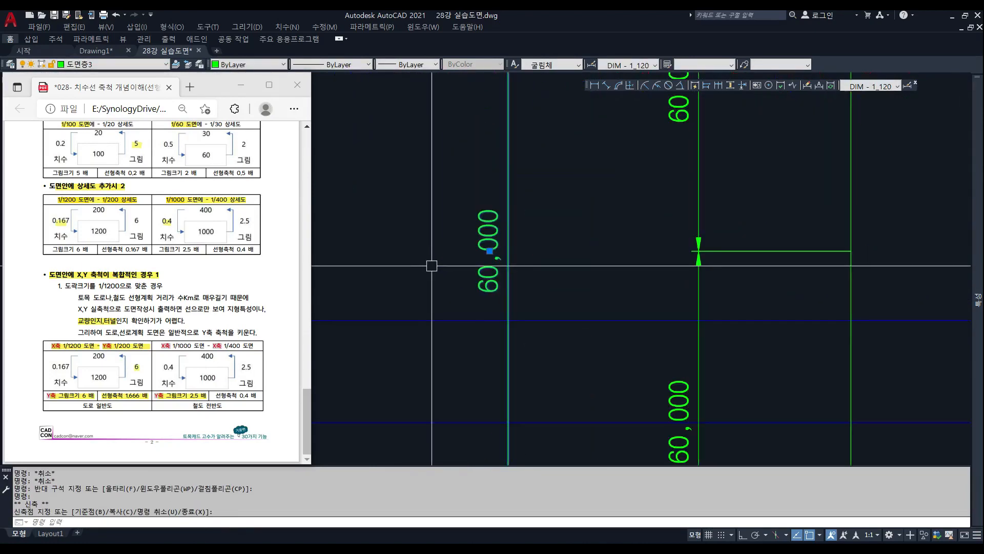
pyautogui.scroll(-4, 433, 266)
pyautogui.moveTo(433, 266); pyautogui.dragTo(418, 293, button='middle')
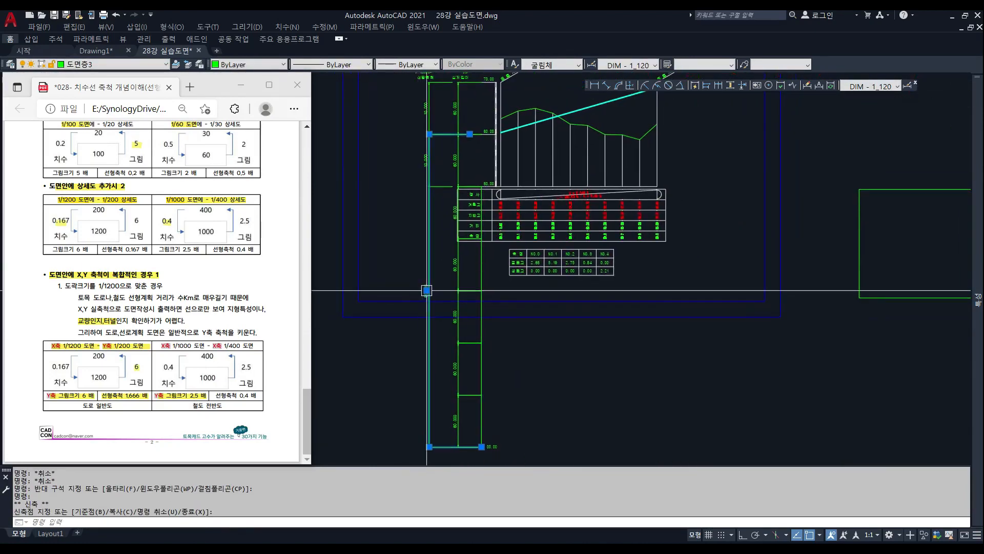
# Copy the long stretched dimension horizontally to the right with ortho mode on, placing it near the profile's start.
pyautogui.press('Escape')
pyautogui.write('c')
pyautogui.press('Return')
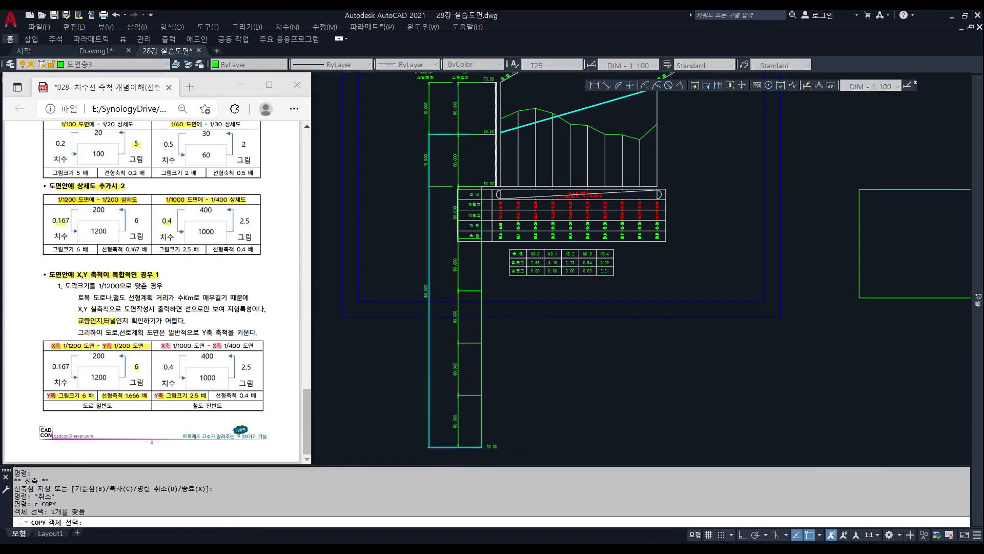
pyautogui.click(528, 370)
pyautogui.press('F8')
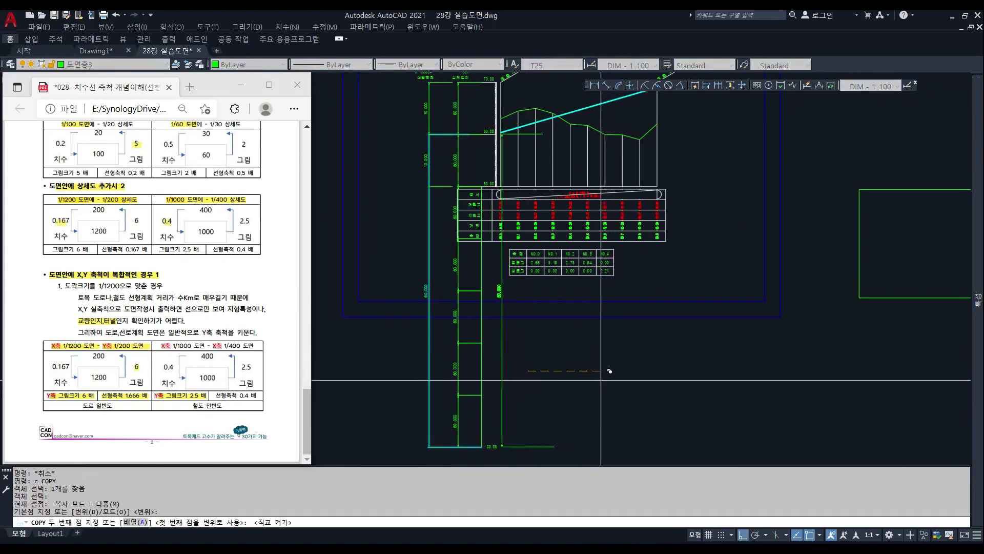
pyautogui.click(604, 381)
pyautogui.press('Escape')
pyautogui.moveTo(575, 395); pyautogui.dragTo(569, 380, button='middle')
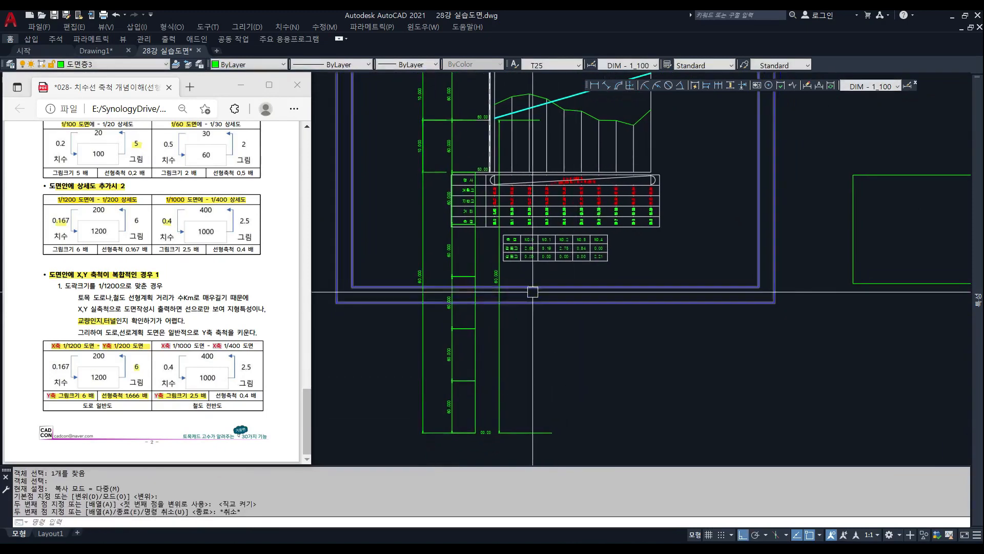
pyautogui.write('v')
pyautogui.press('Return')
pyautogui.press('Escape')
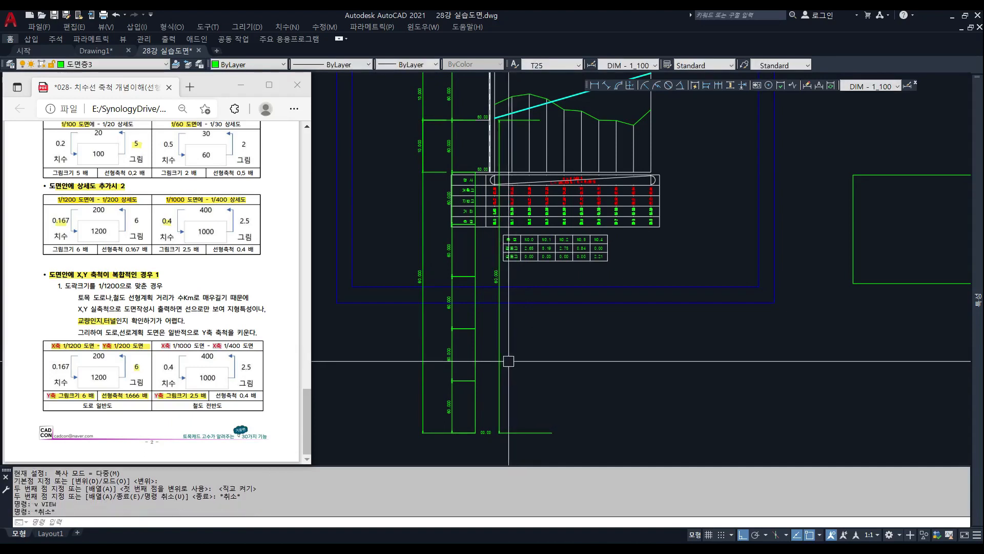
# Place a vertical construction line through the dimension line of the long dimension copied near the profile's start.
pyautogui.write('xl')
pyautogui.press('Return')
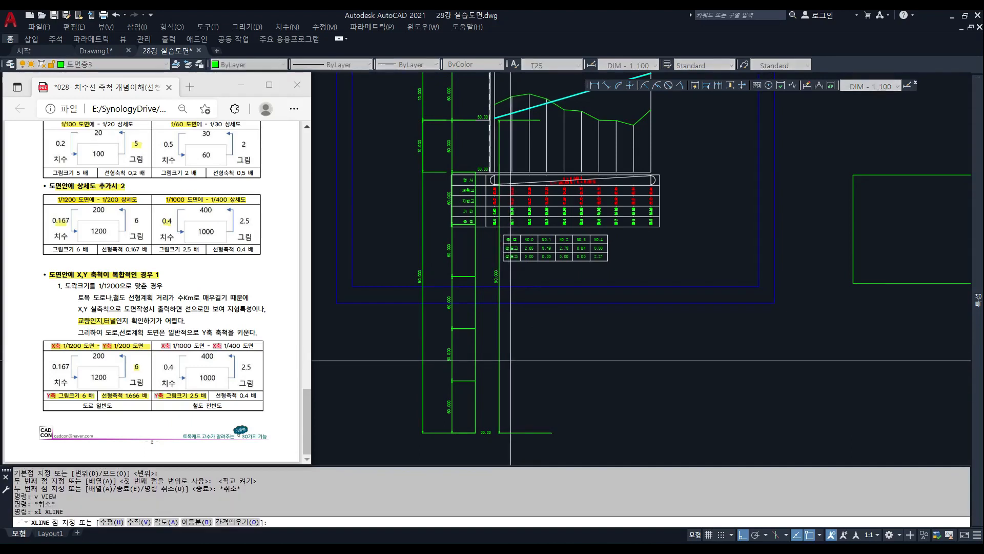
pyautogui.write('v')
pyautogui.press('Return')
pyautogui.click(500, 357)
pyautogui.press('Escape')
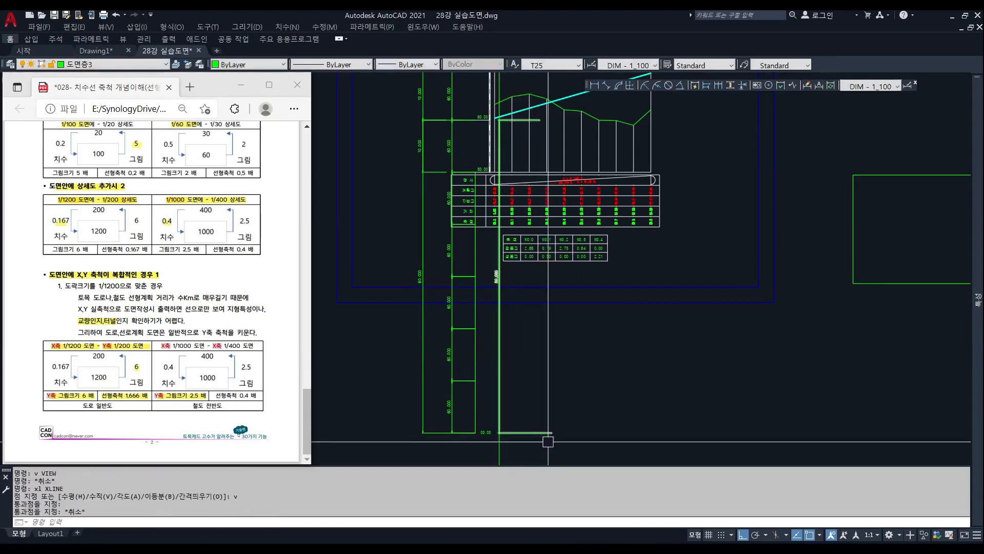
# Isolate the layer that holds the copied long dimension and the vertical construction line.
pyautogui.write('2')
pyautogui.press('Return')
pyautogui.click(549, 451)
pyautogui.click(494, 417)
pyautogui.press('Return')
# Stretch the lower extension line end of the copied long dimension horizontally to the vertical construction line.
pyautogui.write('s')
pyautogui.press('Return')
pyautogui.click(560, 450)
pyautogui.click(535, 420)
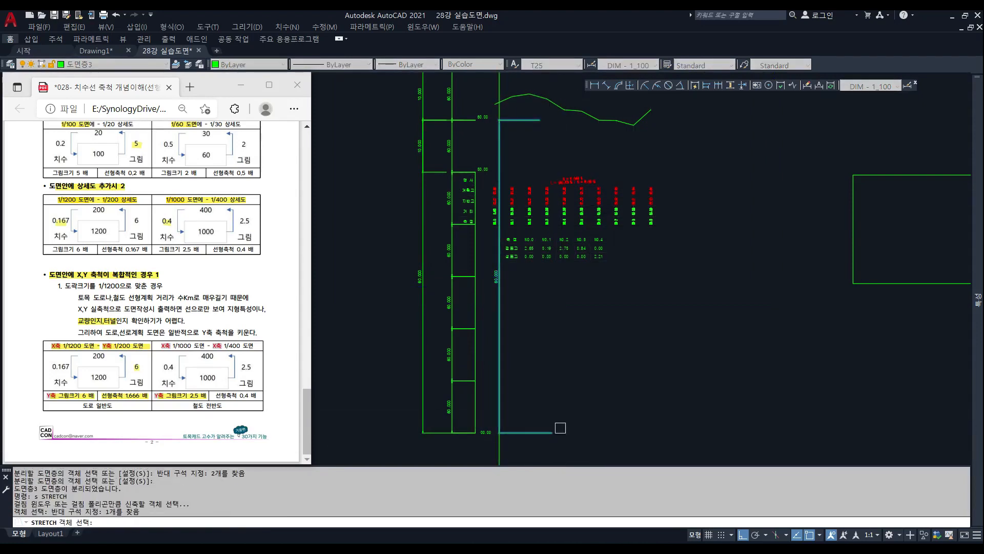
pyautogui.press('Return')
pyautogui.click(552, 432)
pyautogui.scroll(3, 499, 430)
pyautogui.click(499, 427)
pyautogui.scroll(-5, 500, 431)
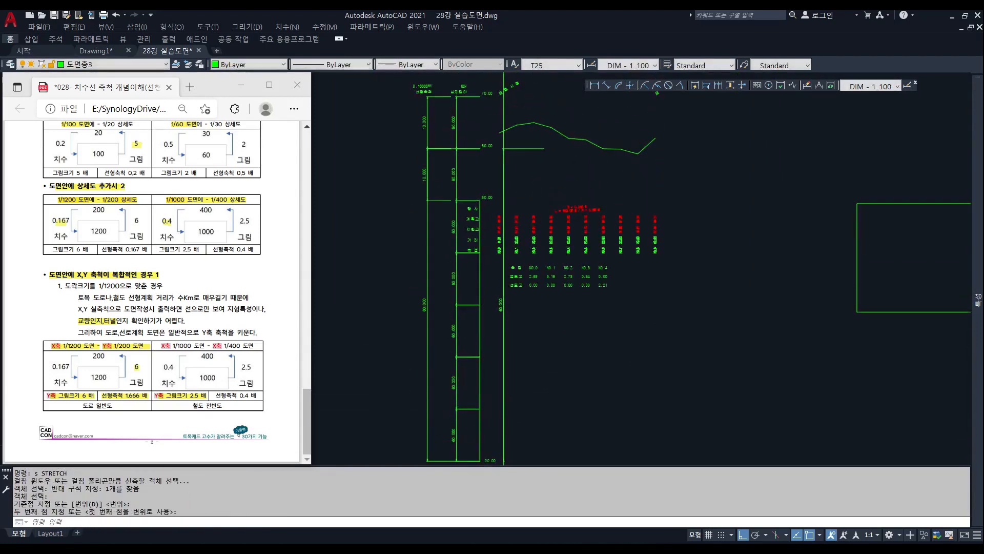
# Stretch the upper extension line end of the copied long dimension horizontally to the vertical construction line.
pyautogui.scroll(4, 538, 133)
pyautogui.write('s')
pyautogui.press('Return')
pyautogui.click(535, 358)
pyautogui.click(524, 383)
pyautogui.press('Return')
pyautogui.click(528, 375)
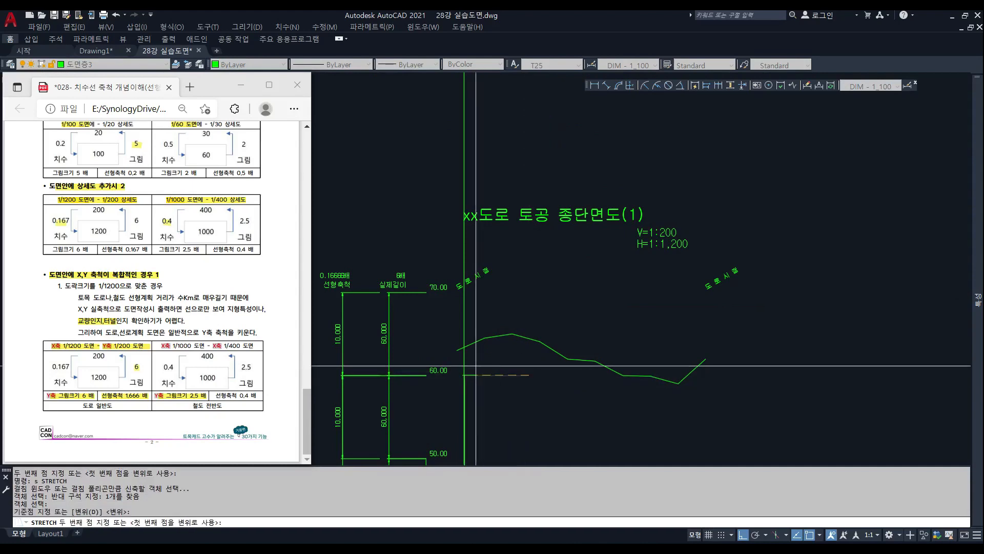
pyautogui.click(465, 364)
pyautogui.press('Escape')
# Erase the vertical construction line placed along the long dimension copied near the profile's start.
pyautogui.scroll(-6, 482, 338)
pyautogui.moveTo(498, 436); pyautogui.dragTo(506, 246, button='middle')
pyautogui.moveTo(495, 313); pyautogui.dragTo(498, 195, button='middle')
pyautogui.write('e')
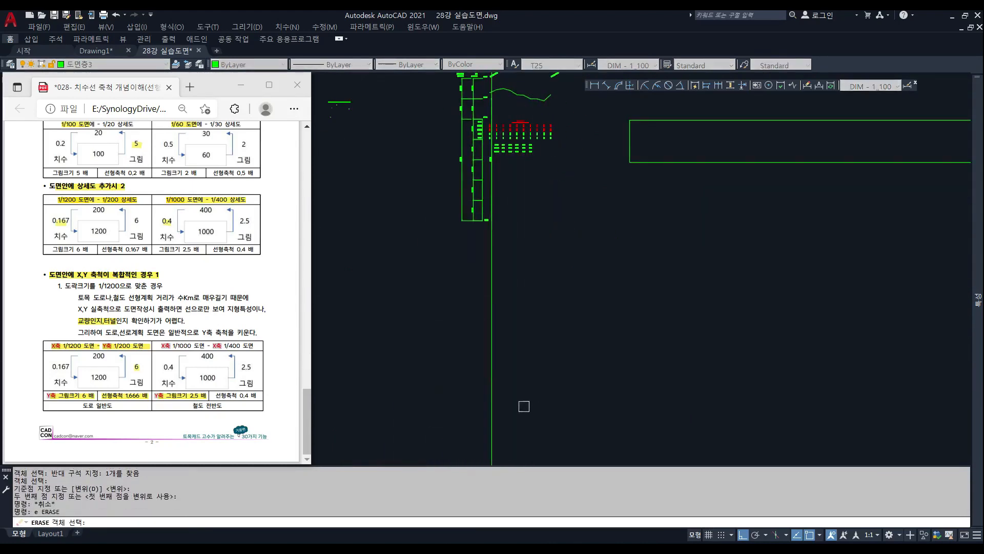
pyautogui.click(523, 407)
pyautogui.click(431, 417)
pyautogui.press('Escape')
pyautogui.write('e')
pyautogui.moveTo(528, 428); pyautogui.dragTo(462, 405)
pyautogui.press('Return')
# Move the copied long dimension's text up along its dimension line to just below the 60.00 elevation.
pyautogui.moveTo(485, 156); pyautogui.dragTo(478, 236, button='middle')
pyautogui.scroll(4, 479, 237)
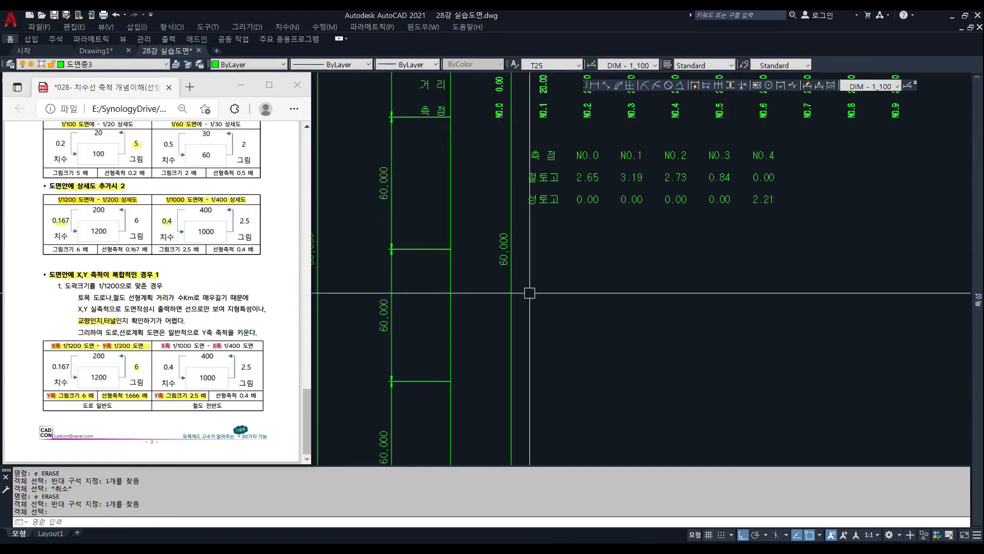
pyautogui.scroll(-3, 528, 292)
pyautogui.moveTo(524, 290); pyautogui.dragTo(474, 347, button='middle')
pyautogui.scroll(4, 473, 347)
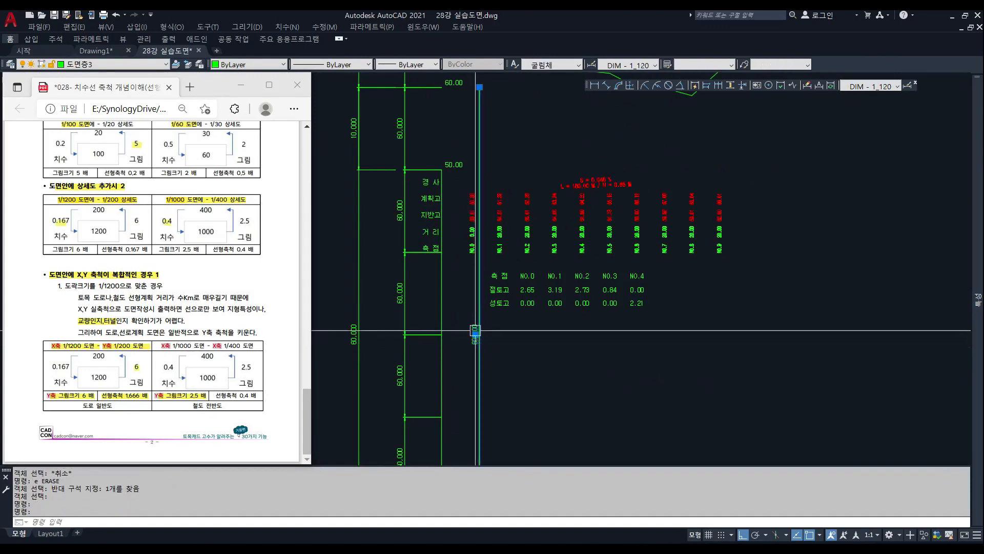
pyautogui.click(475, 334)
pyautogui.moveTo(477, 139); pyautogui.dragTo(463, 239, button='middle')
pyautogui.scroll(3, 456, 203)
pyautogui.click(478, 212)
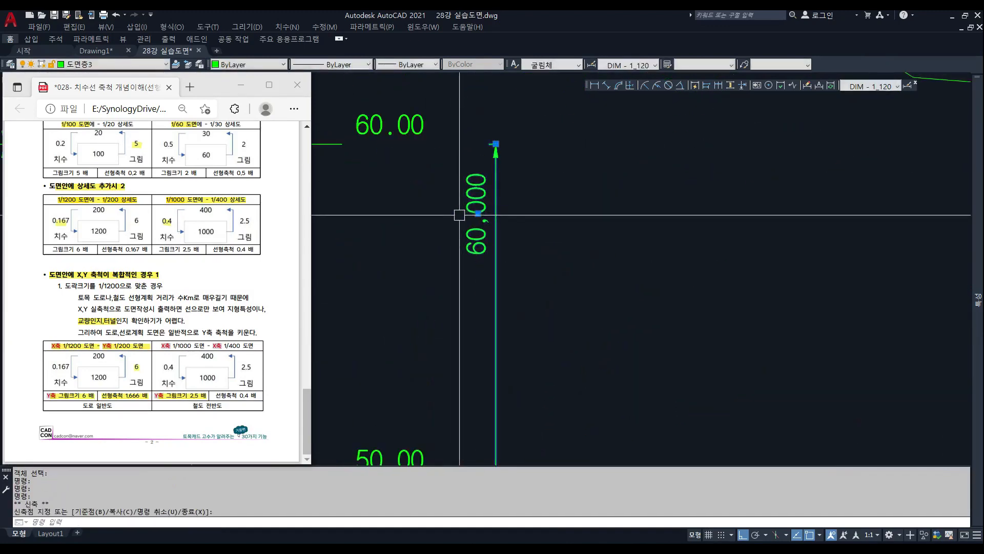
pyautogui.press('Escape')
pyautogui.press('Escape')
# Turn all of the drawing's layers back on.
pyautogui.scroll(-2, 453, 237)
pyautogui.write('1')
pyautogui.press('space')
pyautogui.press('Escape')
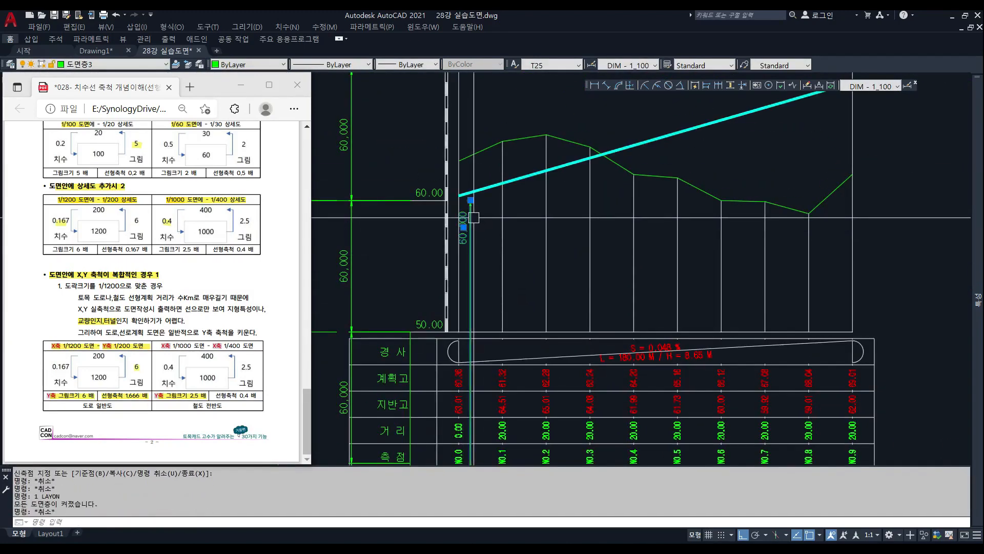
# Stretch the upper end of the copied long dimension to the starting endpoint of the thick cyan grade line.
pyautogui.scroll(2, 477, 194)
pyautogui.click(465, 204)
pyautogui.keyDown('shift'); pyautogui.rightClick(455, 195); pyautogui.keyUp('shift')
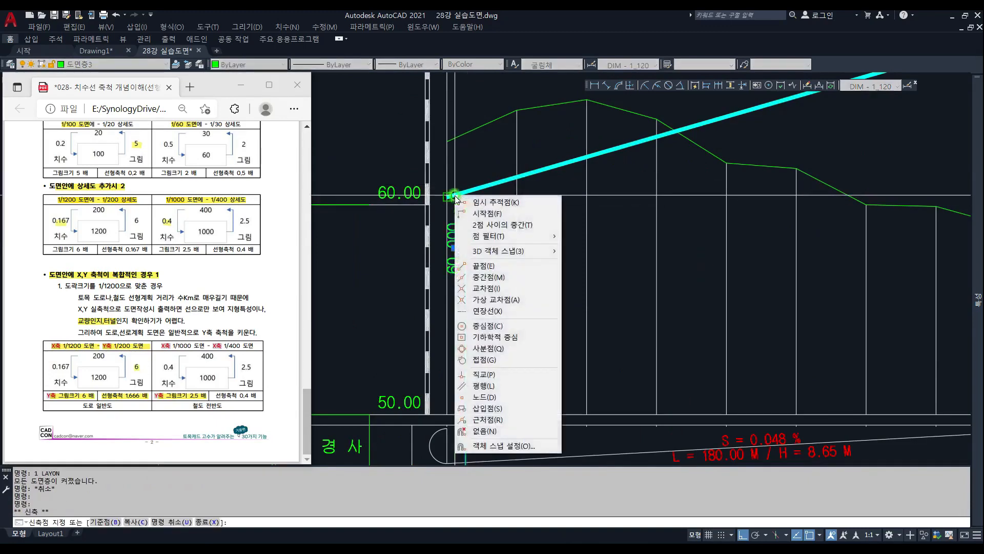
pyautogui.press('e')
pyautogui.click(447, 196)
# Compare the stretched dimension's value at the profile's start with the planned elevation listed for NO.0 in the table.
pyautogui.scroll(-1, 475, 204)
pyautogui.scroll(2, 468, 235)
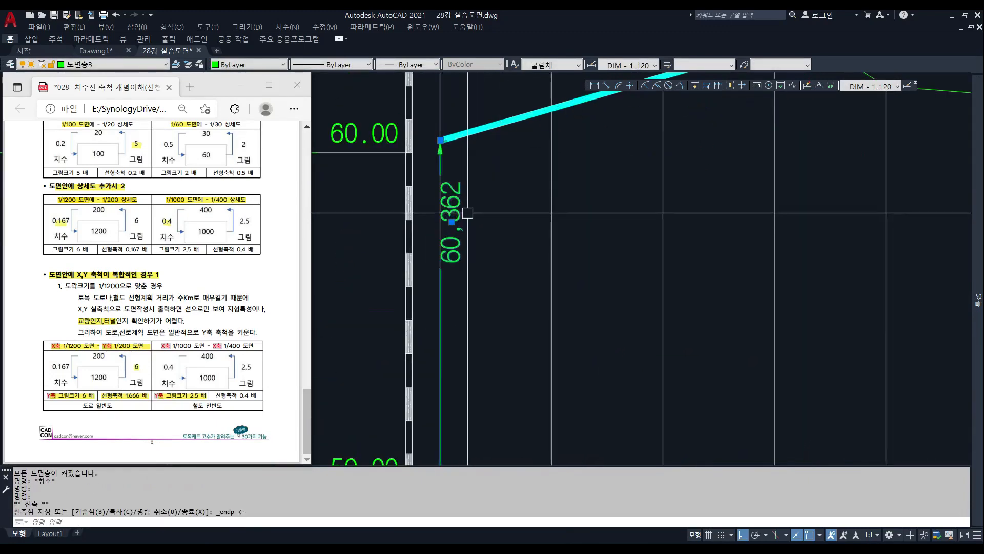
pyautogui.scroll(-3, 466, 134)
pyautogui.scroll(1, 464, 284)
pyautogui.scroll(-1, 435, 234)
pyautogui.moveTo(437, 229); pyautogui.dragTo(419, 296, button='middle')
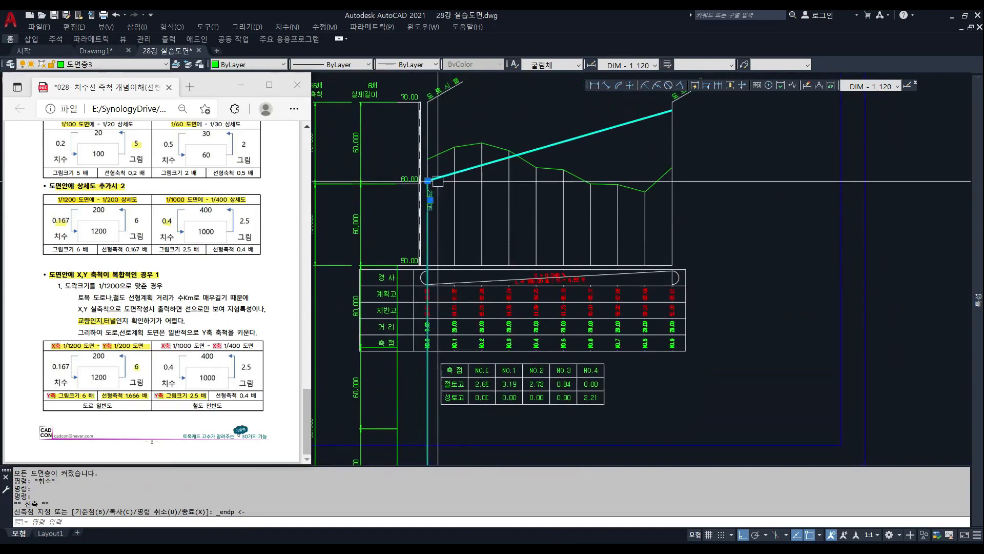
pyautogui.scroll(-2, 444, 174)
pyautogui.scroll(4, 392, 297)
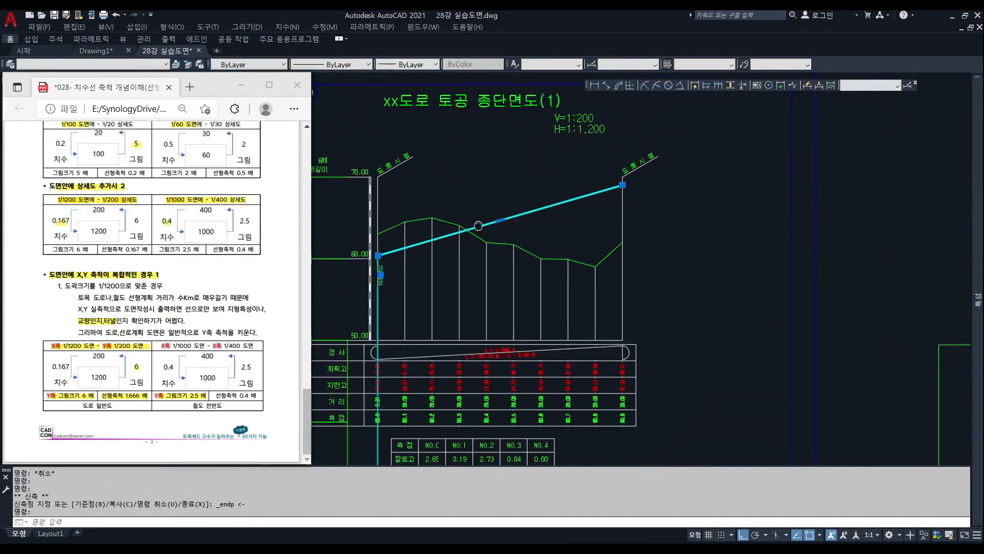
pyautogui.scroll(3, 392, 297)
pyautogui.press('Escape')
pyautogui.press('Escape')
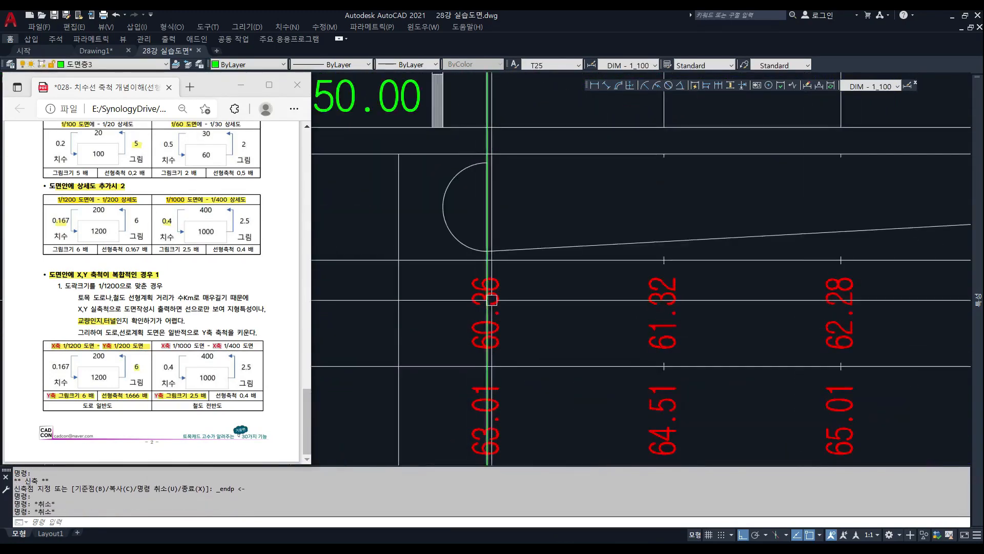
# Copy the stretched dimension from the profile's start onto the vertical station lines NO.1 through NO.5, using a nearest-point base.
pyautogui.scroll(-1, 418, 384)
pyautogui.moveTo(418, 385); pyautogui.dragTo(417, 388, button='middle')
pyautogui.write('c')
pyautogui.press('space')
pyautogui.click(429, 138)
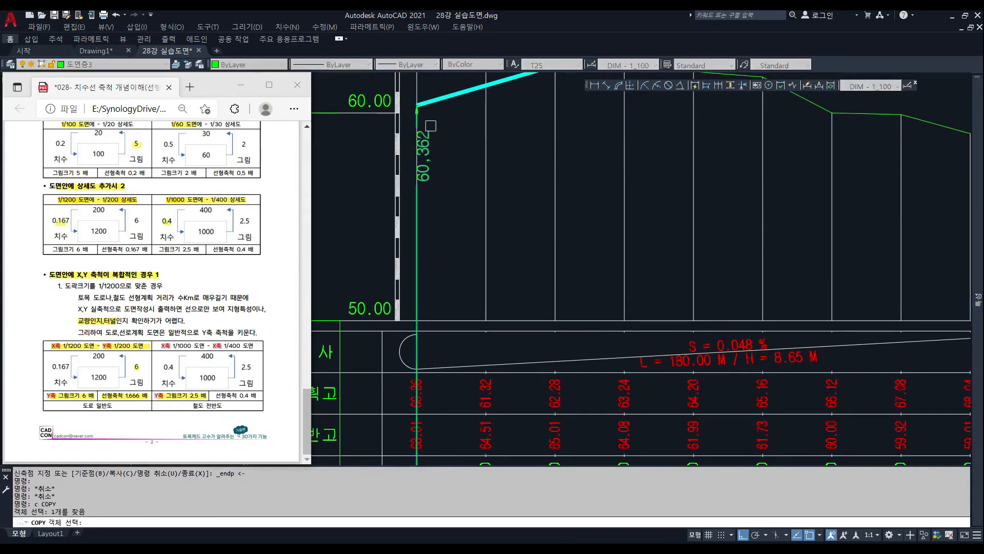
pyautogui.moveTo(436, 112); pyautogui.dragTo(435, 146, button='middle')
pyautogui.press('space')
pyautogui.keyDown('shift'); pyautogui.rightClick(426, 132); pyautogui.keyUp('shift')
pyautogui.click(451, 358)
pyautogui.click(416, 116)
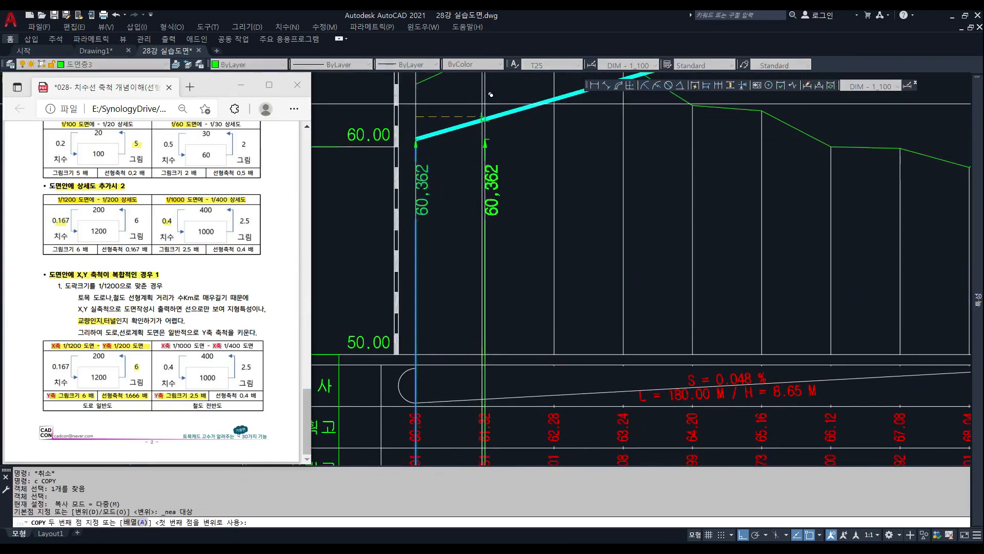
pyautogui.click(485, 104)
pyautogui.click(552, 125)
pyautogui.moveTo(552, 125); pyautogui.dragTo(468, 188, button='middle')
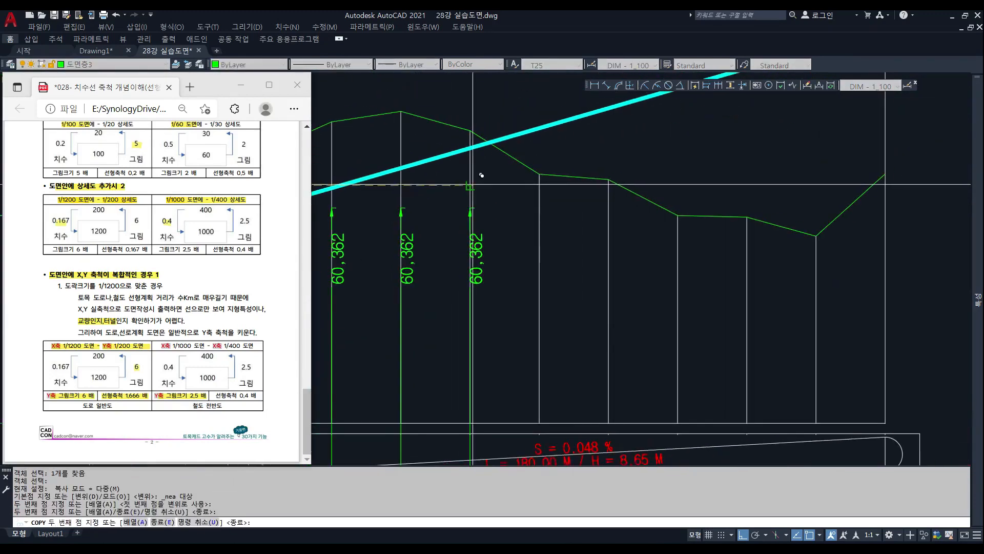
pyautogui.click(548, 188)
pyautogui.click(610, 189)
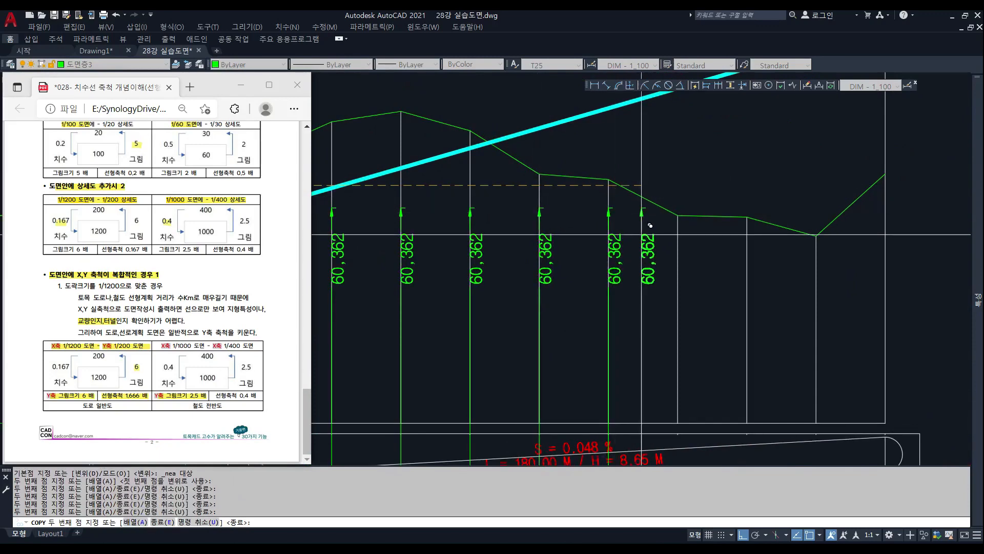
# Continue copying the dimension onto station lines NO.6 through NO.9 with perpendicular snaps, and end the copying.
pyautogui.keyDown('shift'); pyautogui.rightClick(668, 252); pyautogui.keyUp('shift')
pyautogui.press('p')
pyautogui.click(678, 249)
pyautogui.keyDown('shift'); pyautogui.rightClick(720, 265); pyautogui.keyUp('shift')
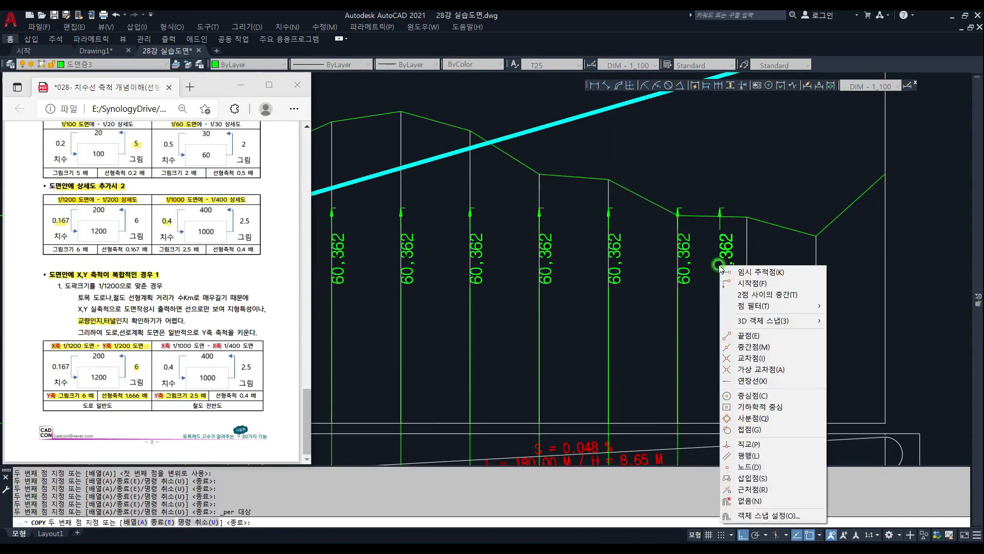
pyautogui.press('p')
pyautogui.click(747, 253)
pyautogui.keyDown('shift'); pyautogui.rightClick(799, 276); pyautogui.keyUp('shift')
pyautogui.press('p')
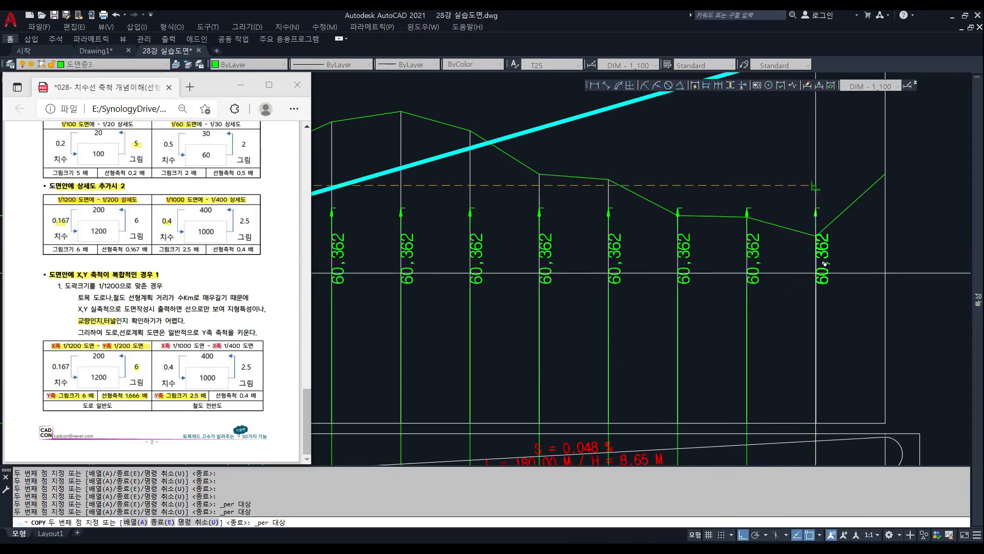
pyautogui.click(829, 265)
pyautogui.keyDown('shift'); pyautogui.rightClick(826, 270); pyautogui.keyUp('shift')
pyautogui.press('p')
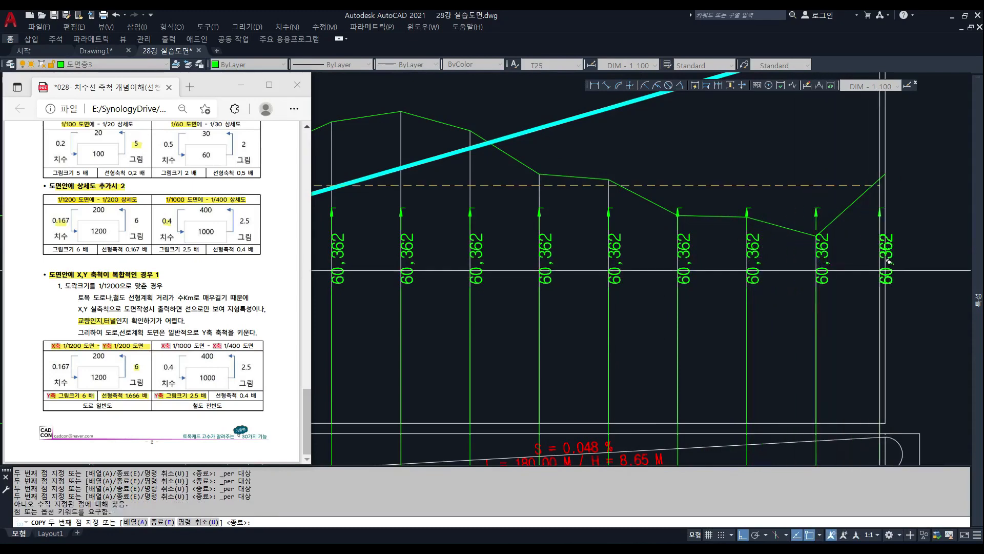
pyautogui.click(892, 262)
pyautogui.keyDown('shift'); pyautogui.rightClick(892, 262); pyautogui.keyUp('shift')
pyautogui.press('Escape')
pyautogui.press('Escape')
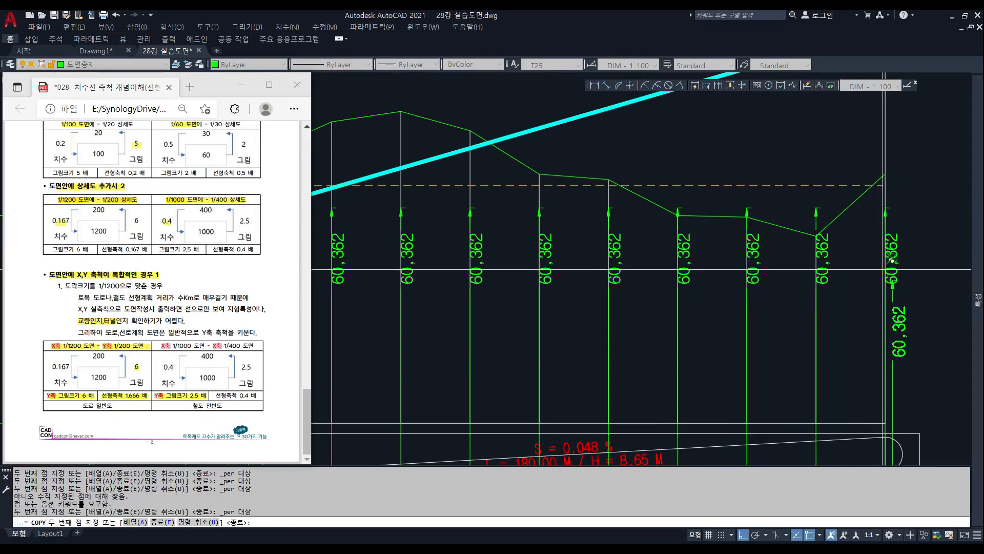
# Stretch the upper ends of the dimensions at NO.2 and NO.3 up to the thick cyan grade line.
pyautogui.click(415, 241)
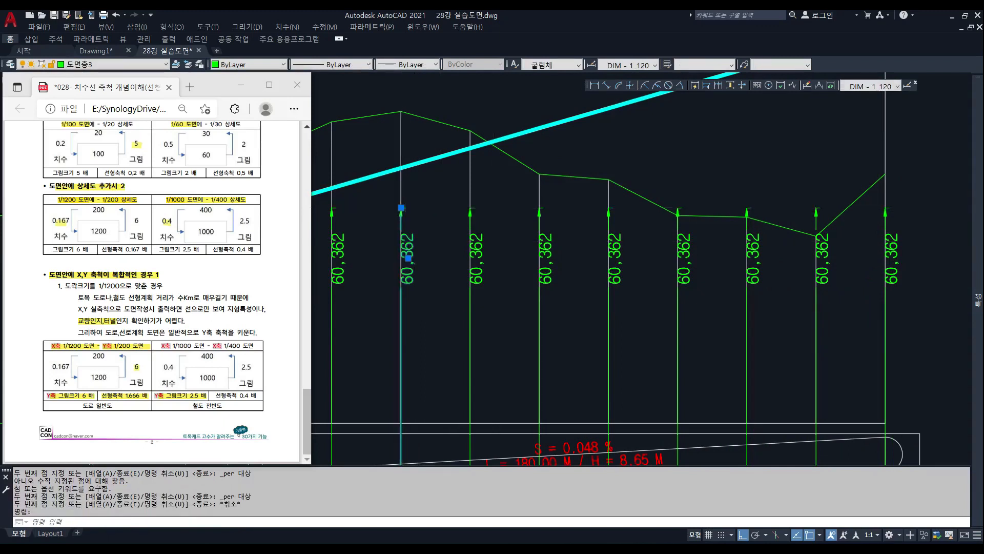
pyautogui.click(401, 208)
pyautogui.click(401, 168)
pyautogui.click(487, 235)
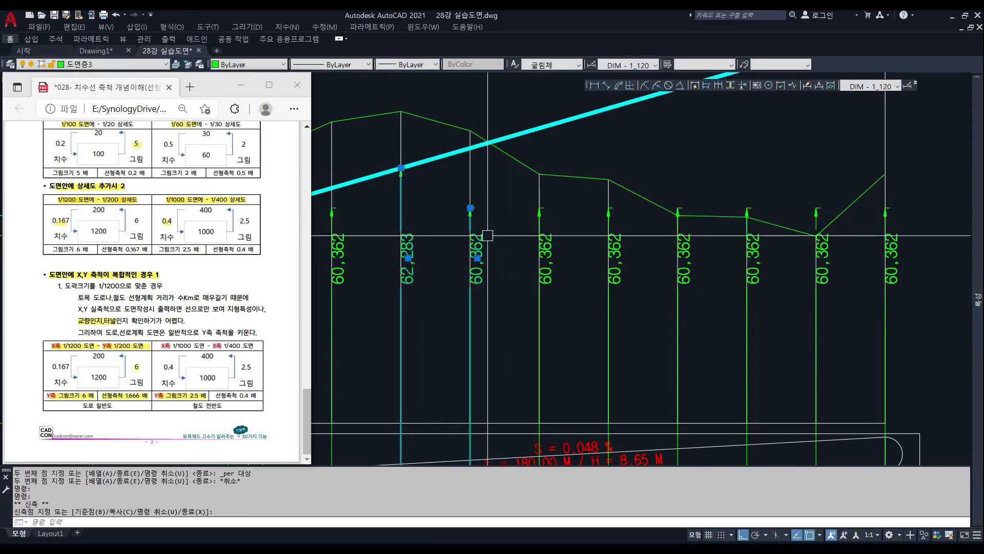
pyautogui.click(469, 208)
pyautogui.click(468, 149)
pyautogui.press('Escape')
# Draw vertical lines from the ground profile vertices at NO.4 and NO.5 up past the cyan grade line.
pyautogui.moveTo(513, 175); pyautogui.dragTo(420, 271, button='middle')
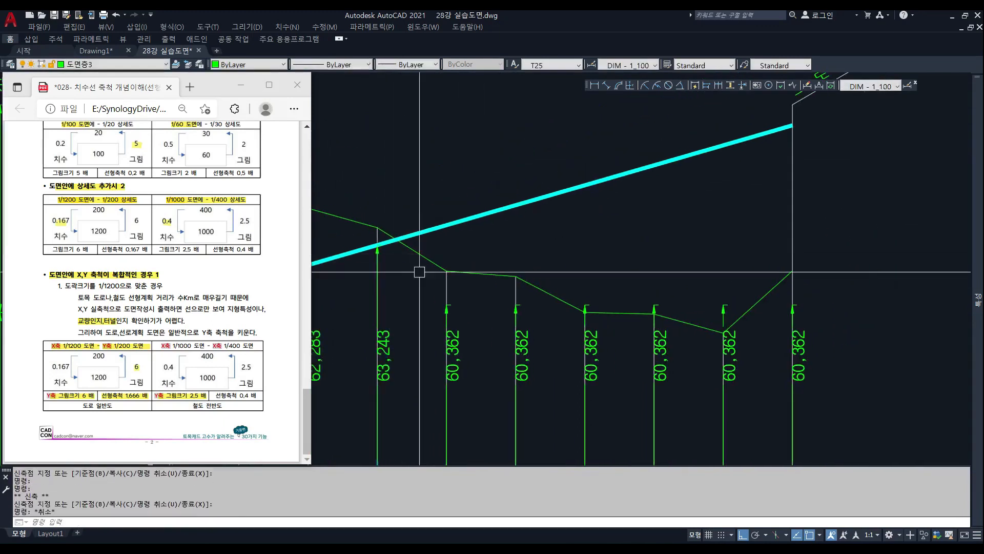
pyautogui.press('Escape')
pyautogui.press('Escape')
pyautogui.press('Escape')
pyautogui.press('Escape')
pyautogui.write('l')
pyautogui.press('space')
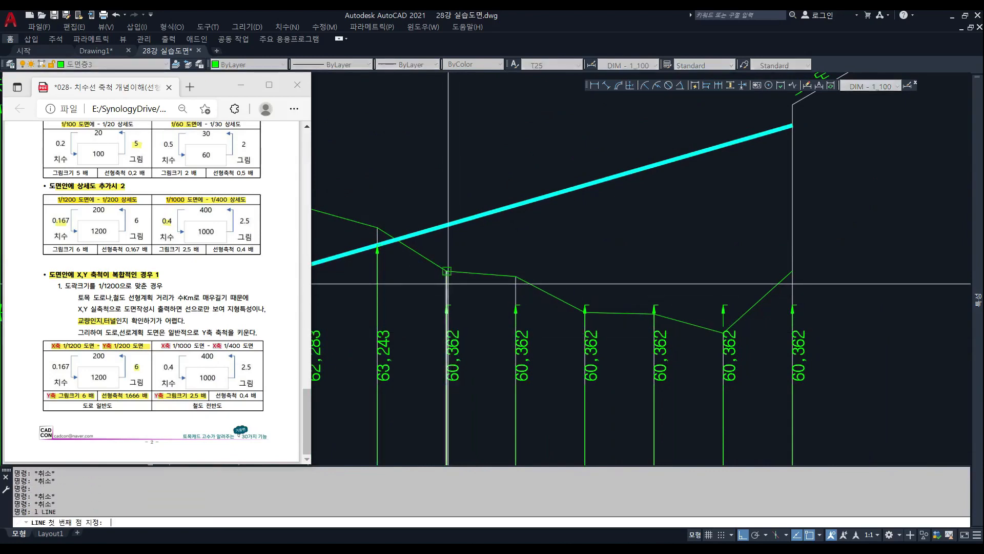
pyautogui.click(446, 272)
pyautogui.click(499, 127)
pyautogui.press('space')
pyautogui.press('space')
pyautogui.click(515, 276)
pyautogui.click(516, 142)
pyautogui.press('space')
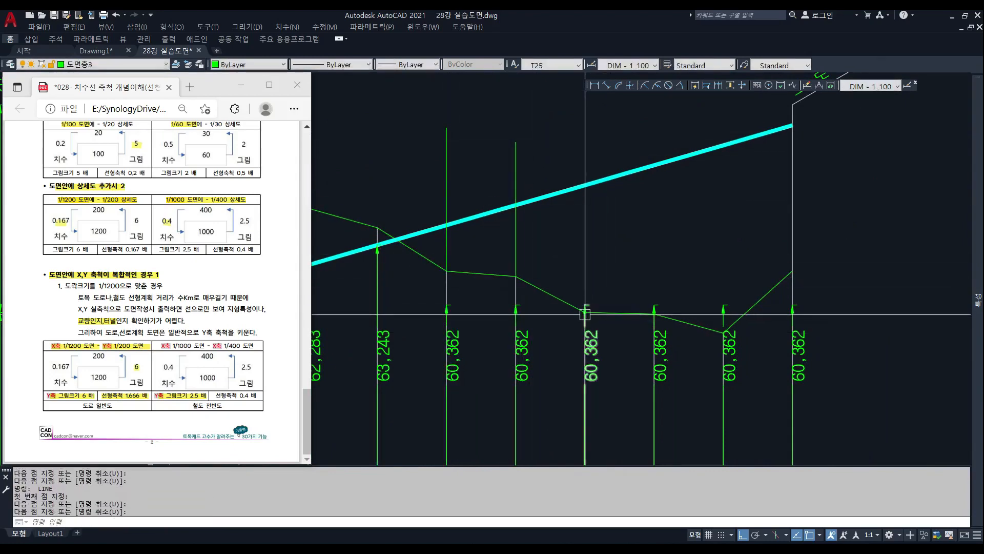
# Draw vertical lines from the ground profile at NO.6 and NO.7 up past the cyan grade line.
pyautogui.scroll(3, 585, 313)
pyautogui.press('space')
pyautogui.click(583, 277)
pyautogui.scroll(-4, 582, 276)
pyautogui.click(583, 148)
pyautogui.press('space')
pyautogui.scroll(3, 613, 271)
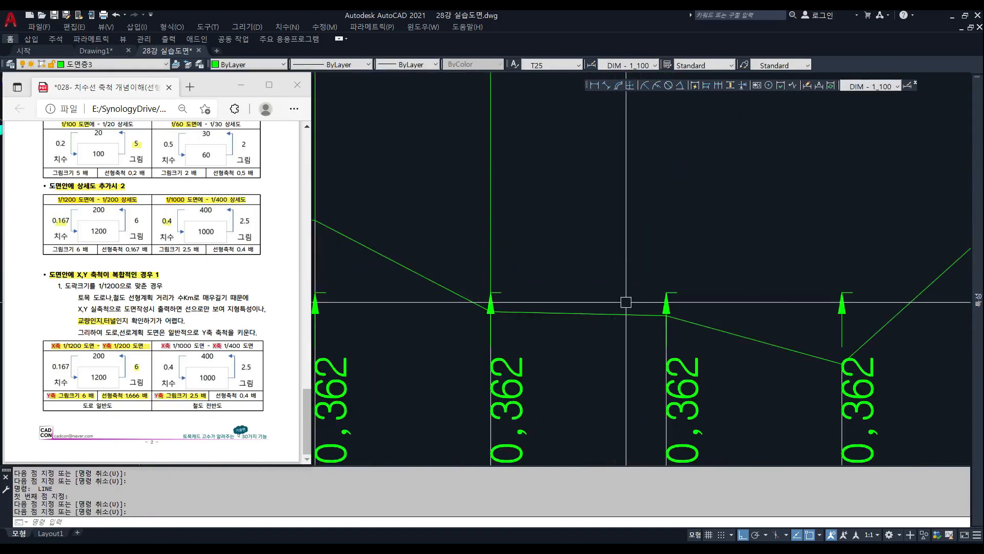
pyautogui.scroll(-2, 579, 263)
pyautogui.press('space')
pyautogui.click(614, 275)
pyautogui.moveTo(614, 175); pyautogui.dragTo(601, 251, button='middle')
pyautogui.click(601, 124)
pyautogui.press('space')
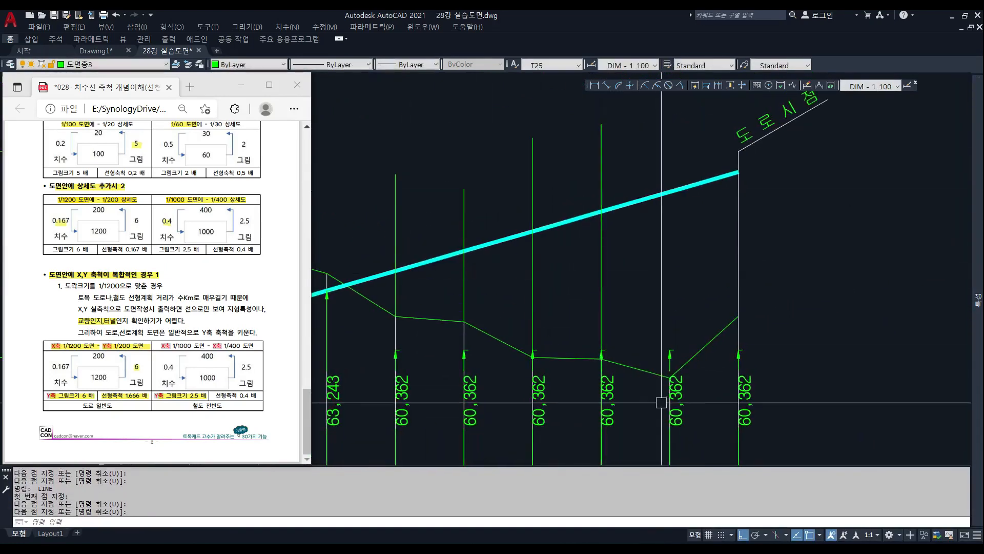
pyautogui.press('space')
pyautogui.click(670, 350)
pyautogui.moveTo(661, 441); pyautogui.dragTo(631, 362, button='middle')
pyautogui.press('Escape')
# Draw a vertical line along station NO.8 up past the cyan grade line.
pyautogui.write('l')
pyautogui.press('space')
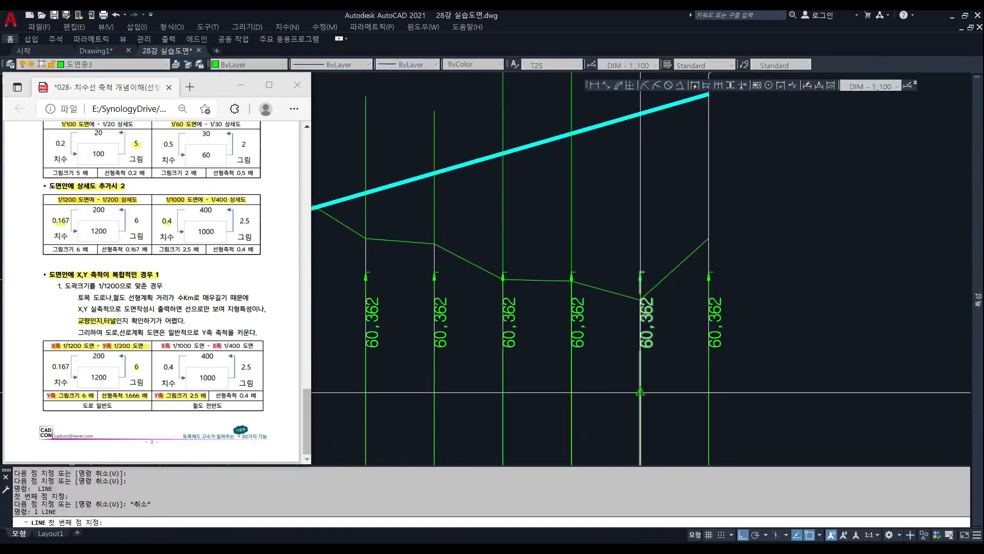
pyautogui.click(640, 392)
pyautogui.press('space')
# Stretch the upper ends of the dimensions at NO.4, NO.5 and NO.6 to the cyan grade line.
pyautogui.scroll(-1, 557, 318)
pyautogui.click(445, 313)
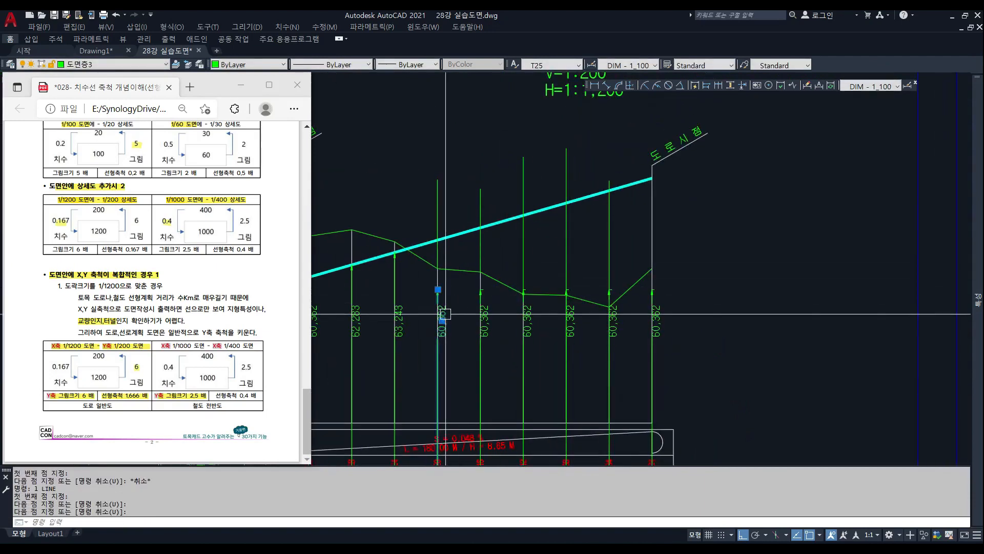
pyautogui.click(437, 290)
pyautogui.click(438, 239)
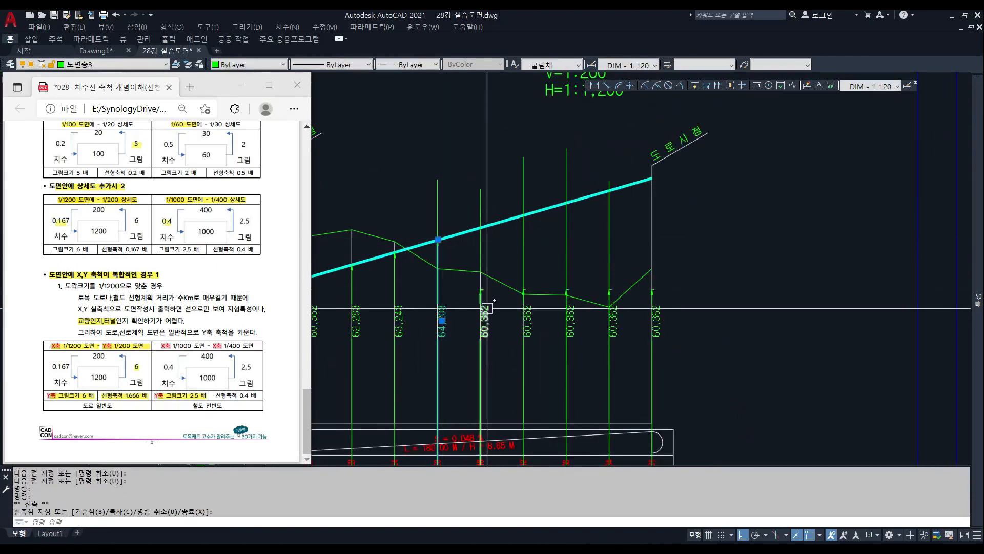
pyautogui.click(480, 289)
pyautogui.click(480, 227)
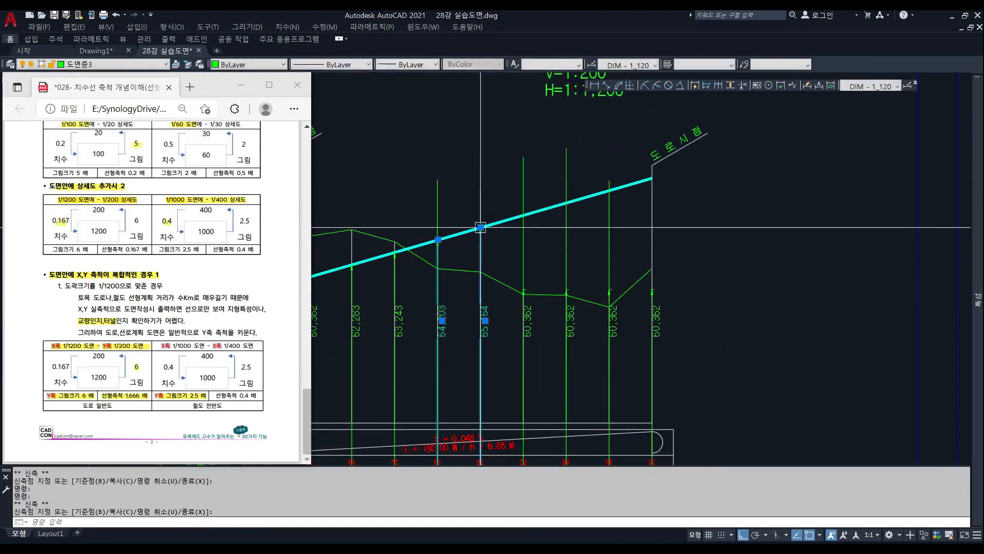
pyautogui.click(528, 312)
pyautogui.click(524, 289)
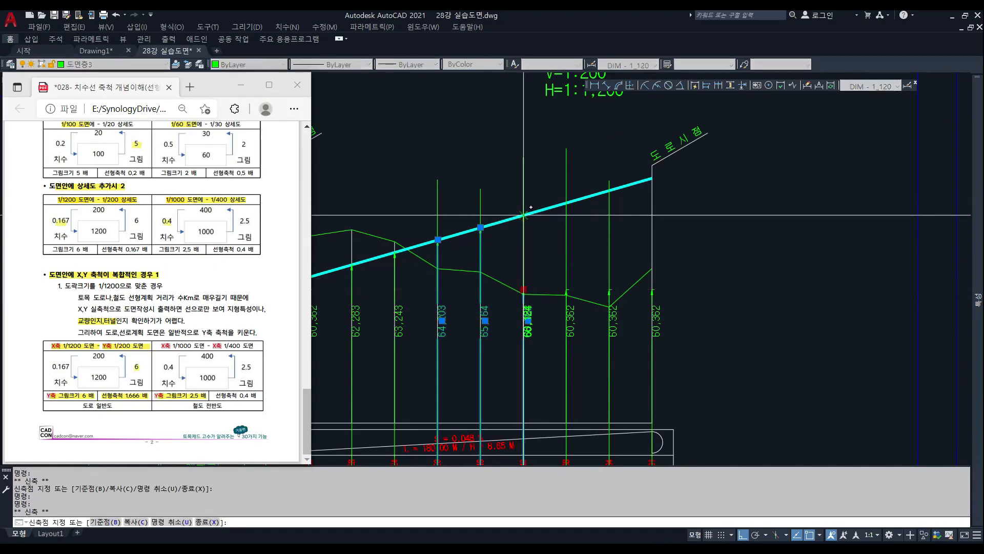
pyautogui.click(524, 215)
# Stretch the upper ends of the dimensions at NO.7, NO.8 and NO.9 to the cyan grade line.
pyautogui.click(576, 311)
pyautogui.click(566, 203)
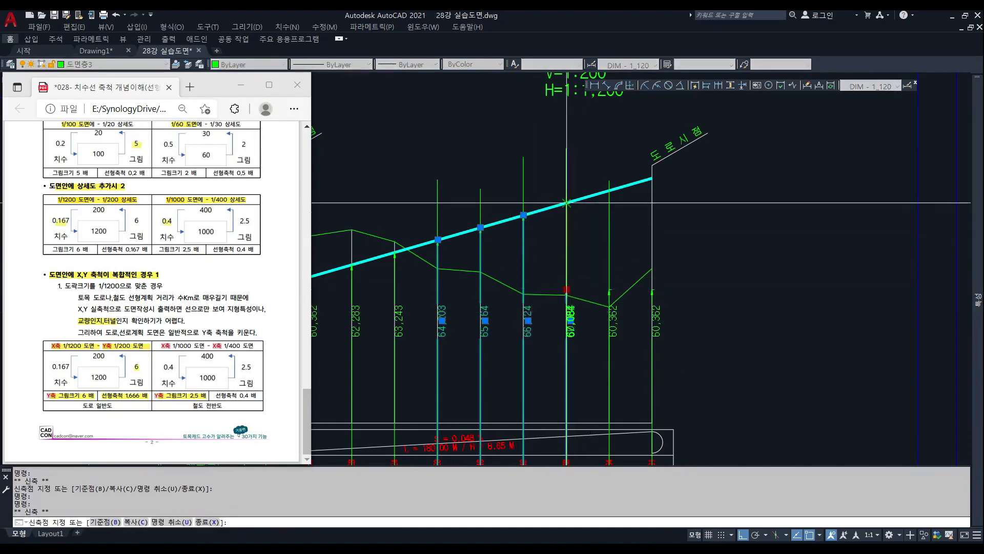
pyautogui.click(616, 318)
pyautogui.click(609, 289)
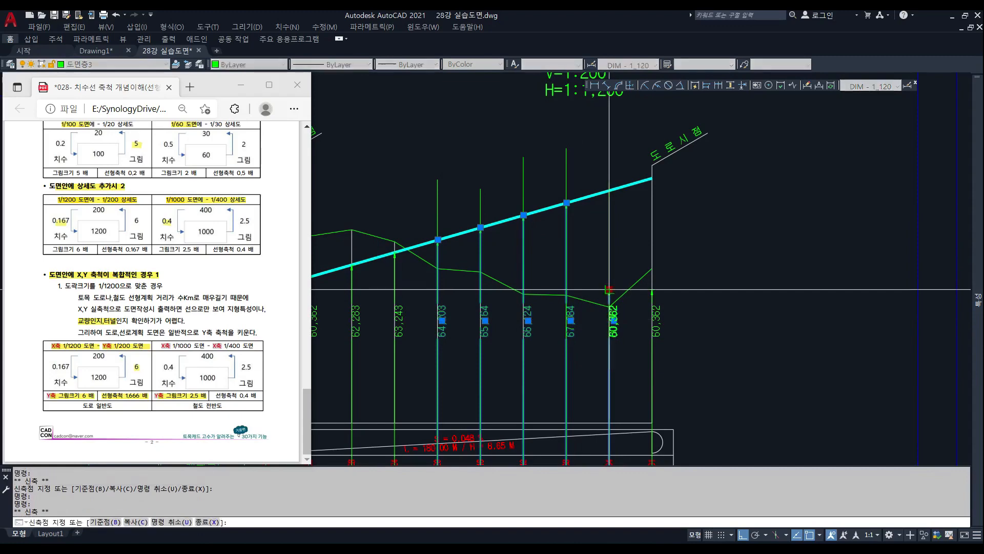
pyautogui.click(609, 190)
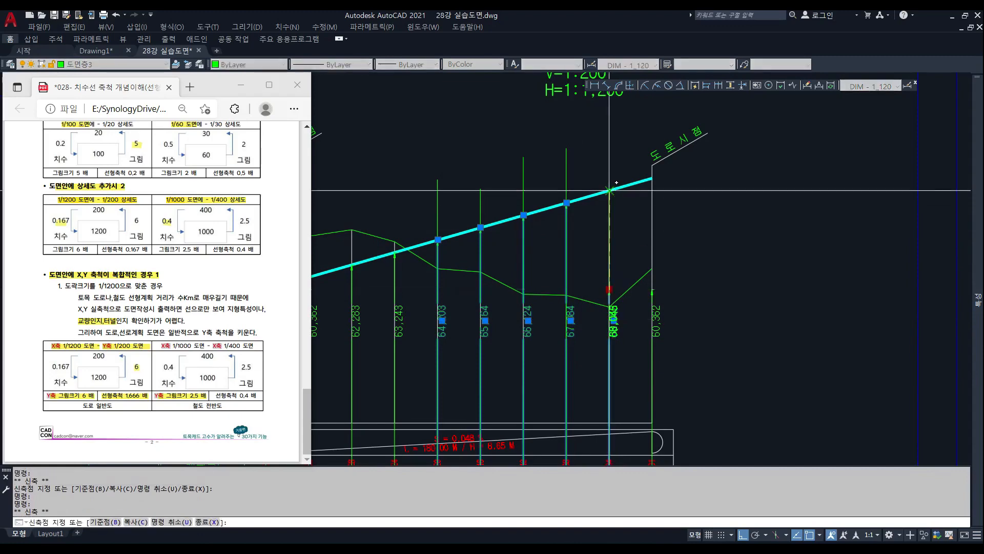
pyautogui.click(652, 289)
pyautogui.click(652, 179)
pyautogui.scroll(-1, 586, 233)
pyautogui.moveTo(586, 233); pyautogui.dragTo(631, 133, button='middle')
pyautogui.press('Escape')
pyautogui.press('Escape')
# Isolate the layer that holds the station dimensions.
pyautogui.scroll(1, 541, 212)
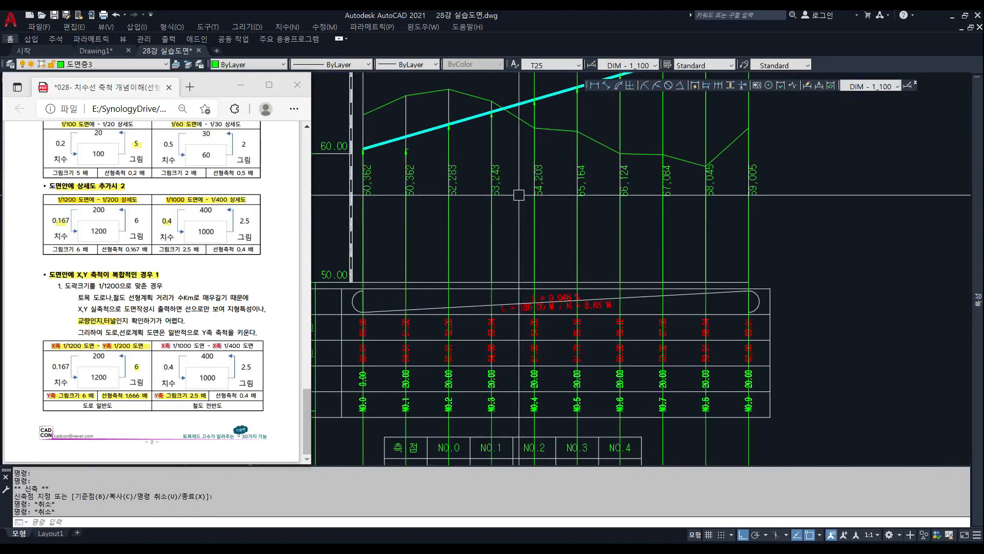
pyautogui.write('1')
pyautogui.press('space')
pyautogui.click(501, 189)
pyautogui.press('space')
pyautogui.press('Escape')
# Move all the station dimensions down so their texts sit beside the red elevation values in the table.
pyautogui.write('m')
pyautogui.press('space')
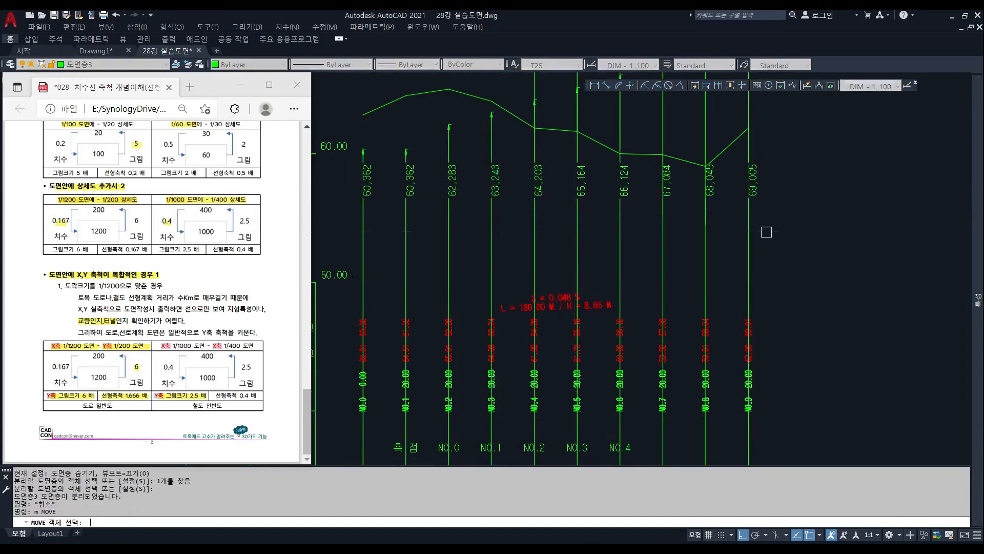
pyautogui.click(767, 232)
pyautogui.click(347, 209)
pyautogui.press('space')
pyautogui.click(791, 174)
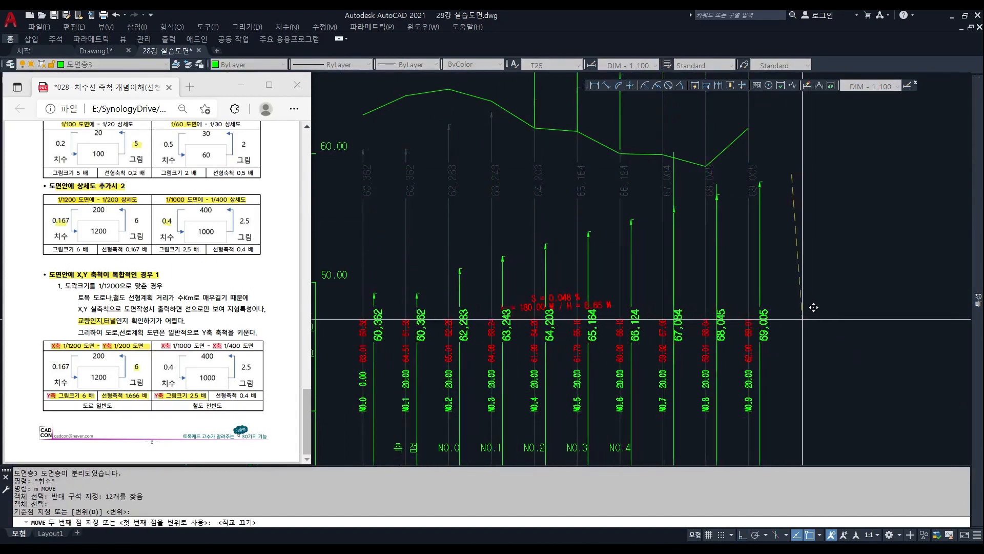
pyautogui.press('F8')
pyautogui.press('Escape')
# Compare the dimension text at each station with the red planned elevation value beside it, from NO.0 to NO.9.
pyautogui.scroll(8, 365, 340)
pyautogui.scroll(-2, 365, 339)
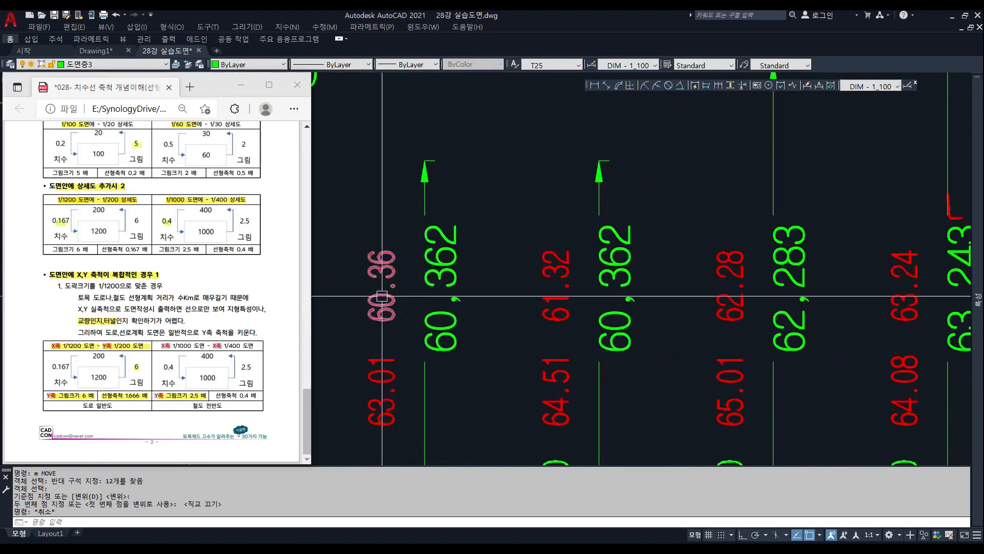
pyautogui.moveTo(603, 273); pyautogui.dragTo(561, 291, button='middle')
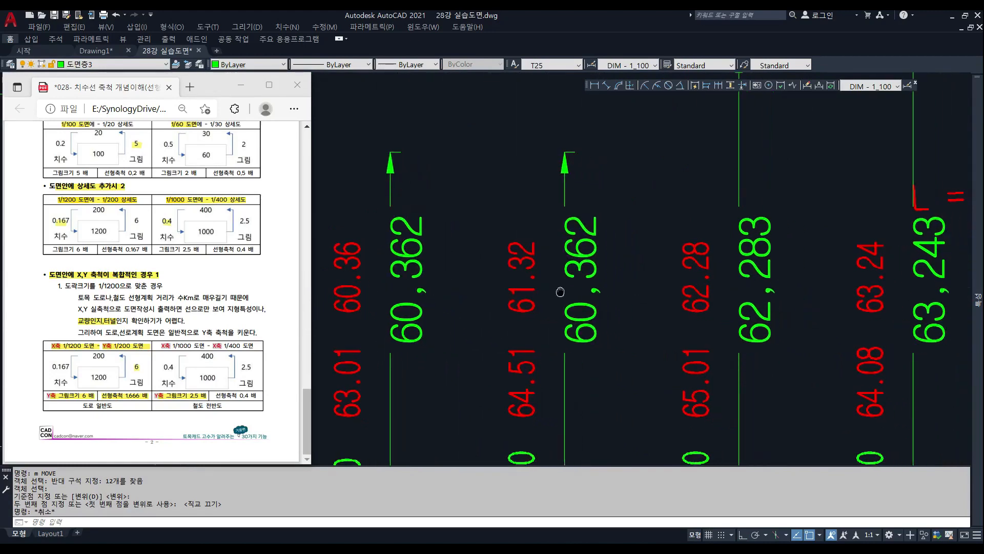
pyautogui.scroll(-4, 571, 279)
pyautogui.scroll(2, 524, 300)
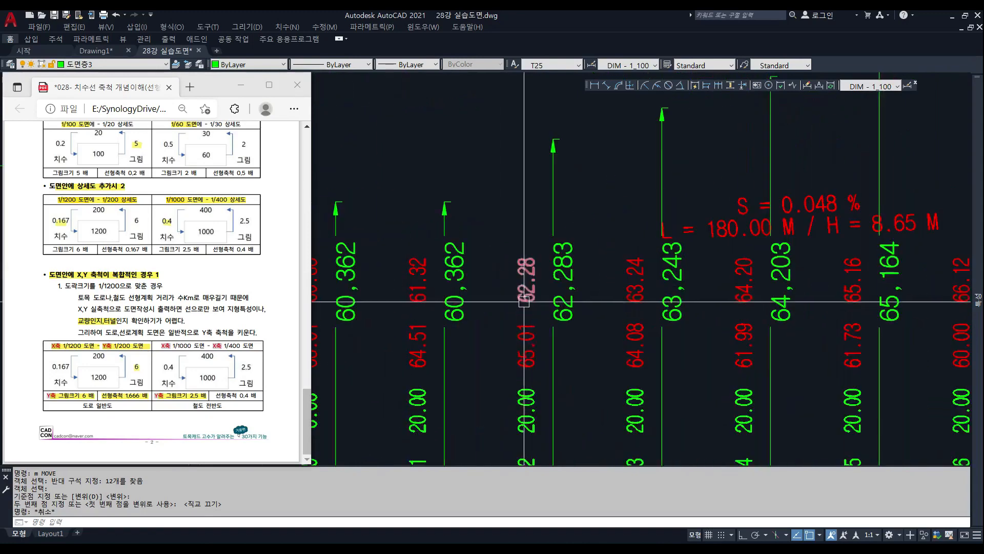
pyautogui.moveTo(583, 294); pyautogui.dragTo(458, 295, button='middle')
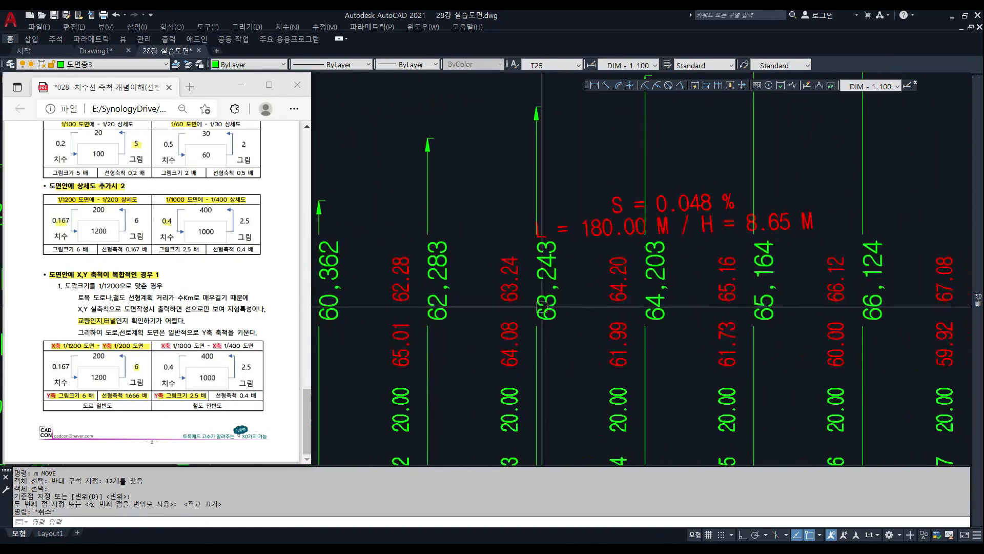
pyautogui.moveTo(571, 266); pyautogui.dragTo(440, 267, button='middle')
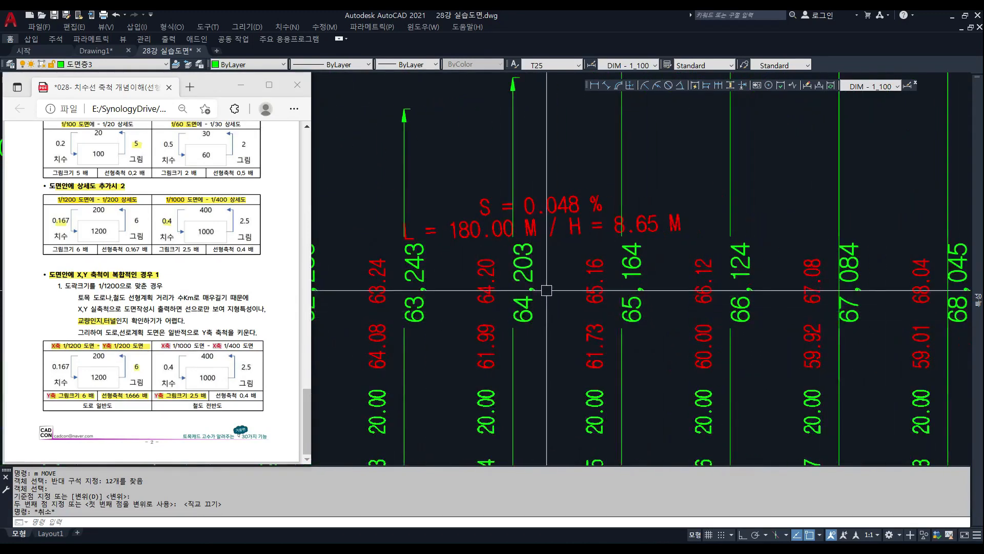
pyautogui.moveTo(649, 308); pyautogui.dragTo(555, 308, button='middle')
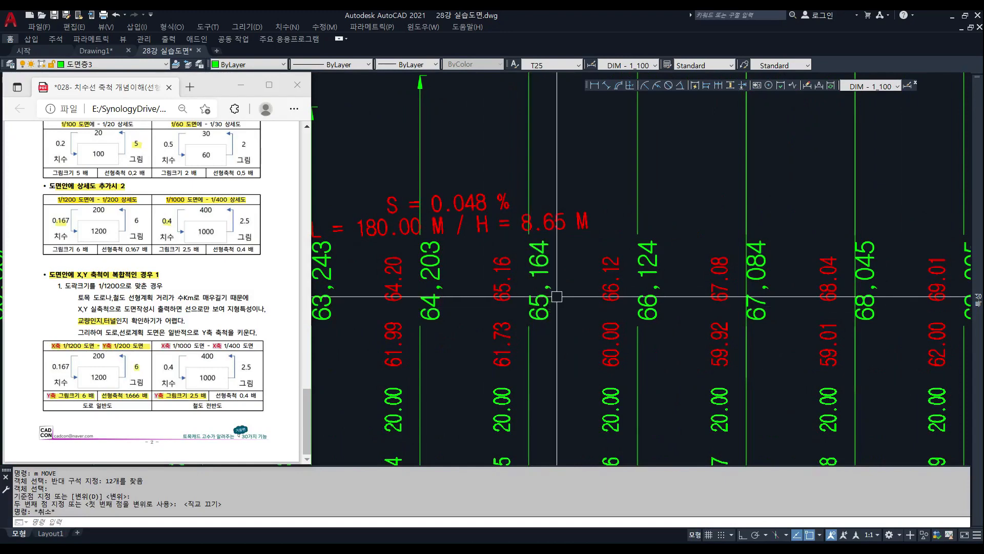
pyautogui.moveTo(661, 306); pyautogui.dragTo(514, 303, button='middle')
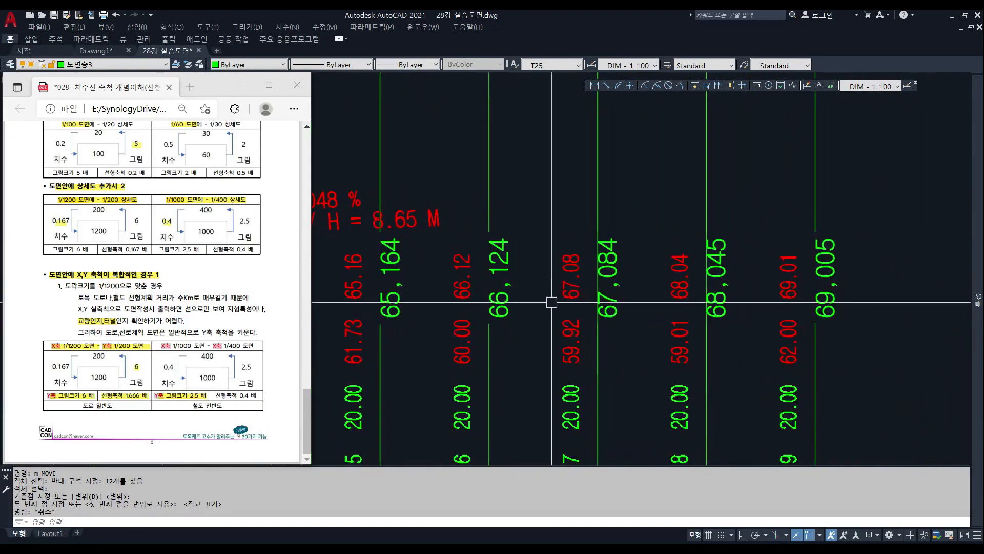
# Erase the moved station dimensions and turn all layers back on.
pyautogui.scroll(-5, 848, 305)
pyautogui.moveTo(815, 296)
pyautogui.mouseDown(button='middle')
pyautogui.moveTo(637, 193)
pyautogui.moveTo(627, 169)
pyautogui.moveTo(571, 255)
pyautogui.mouseUp(button='middle')
pyautogui.press('Escape')
pyautogui.write('e')
pyautogui.click(687, 373)
pyautogui.click(505, 351)
pyautogui.press('space')
pyautogui.write('1')
pyautogui.scroll(1, 571, 255)
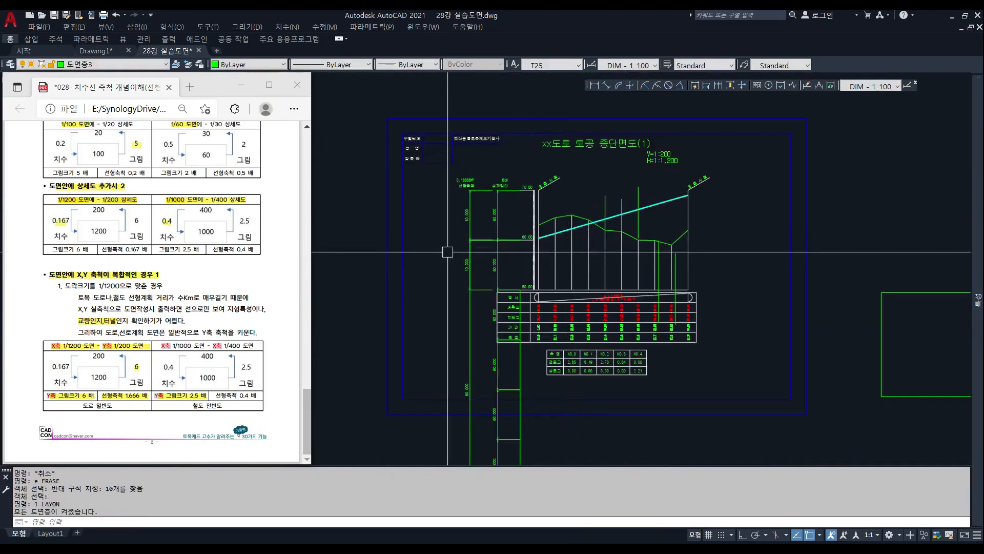
# Highlight the green ground line and the cyan grade line in the profile for inspection, and clear the selection.
pyautogui.moveTo(595, 189); pyautogui.dragTo(593, 216, button='middle')
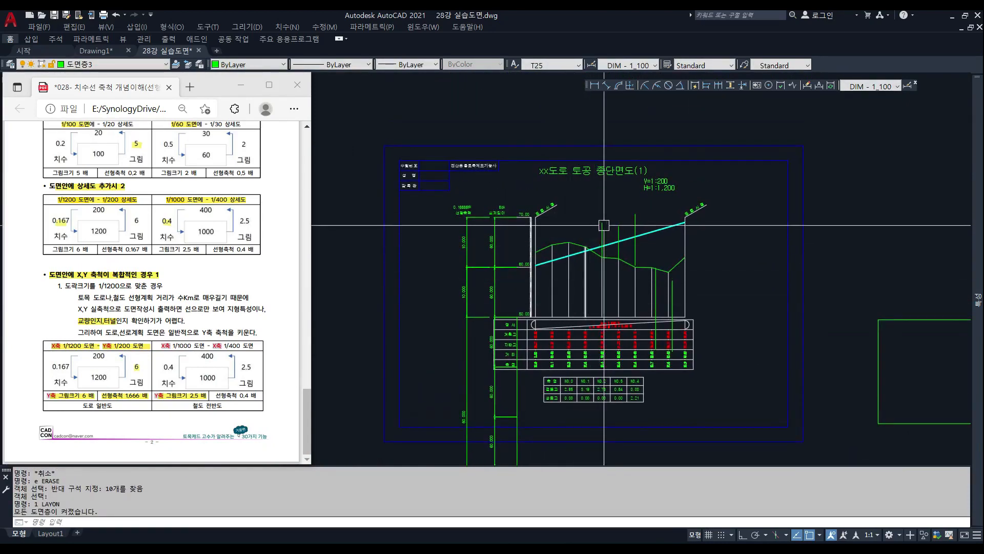
pyautogui.scroll(2, 600, 263)
pyautogui.scroll(-1, 486, 252)
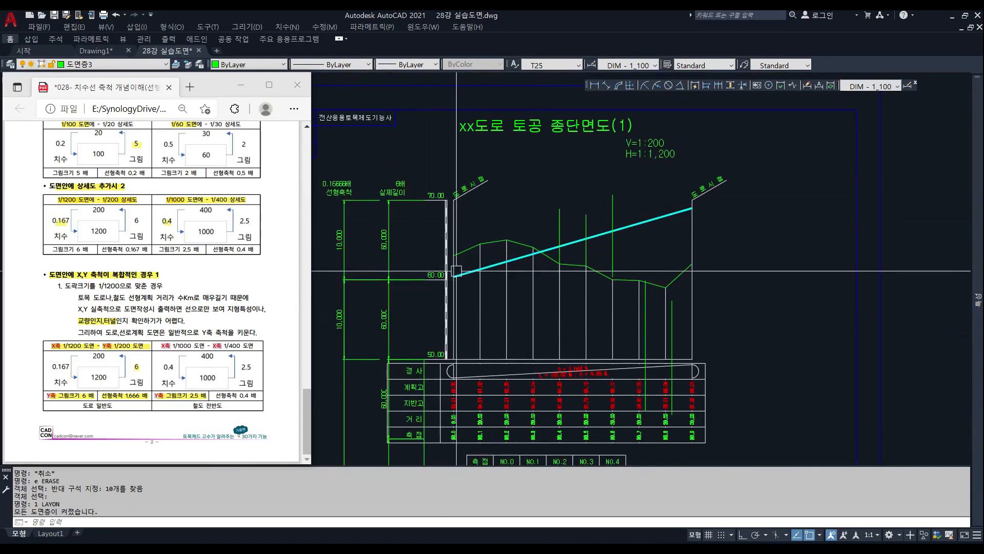
pyautogui.scroll(2, 457, 271)
pyautogui.click(468, 237)
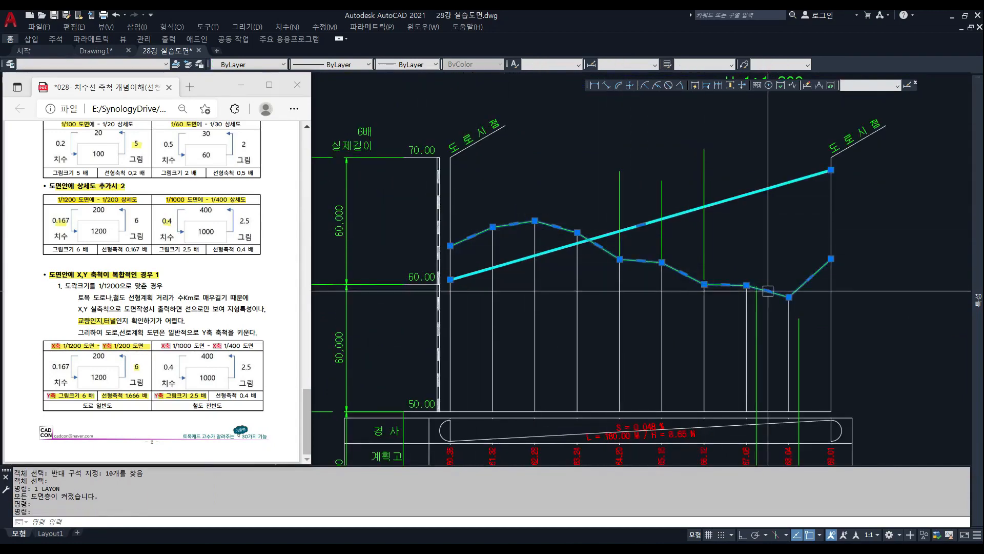
pyautogui.scroll(-3, 686, 189)
pyautogui.scroll(2, 695, 214)
pyautogui.press('Escape')
pyautogui.press('Escape')
# Erase the leftover green vertical lines around stations NO.4 to NO.8.
pyautogui.write('e')
pyautogui.press('space')
pyautogui.click(744, 241)
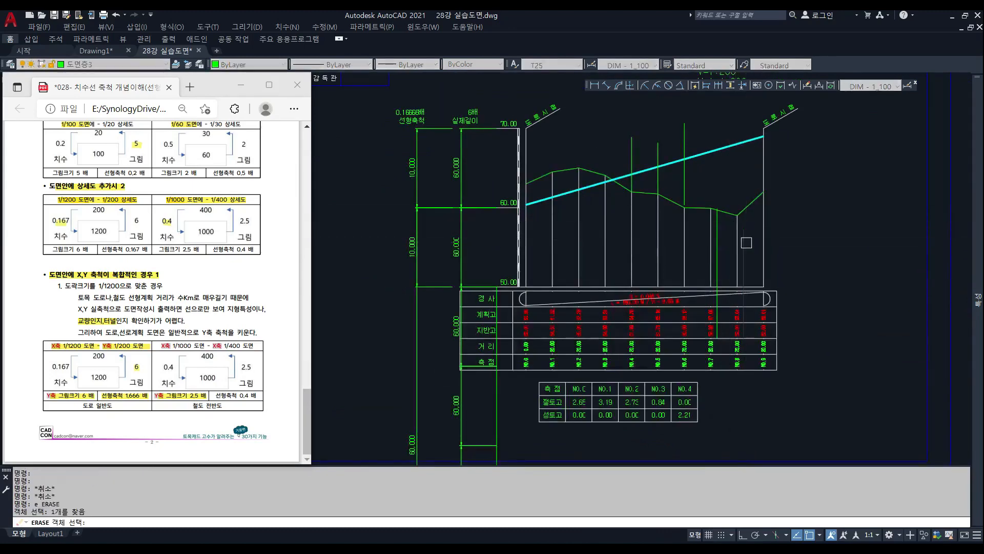
pyautogui.press('space')
pyautogui.write('e')
pyautogui.click(716, 241)
pyautogui.press('space')
pyautogui.write('e')
pyautogui.click(690, 134)
pyautogui.click(622, 145)
pyautogui.press('space')
pyautogui.press('Escape')
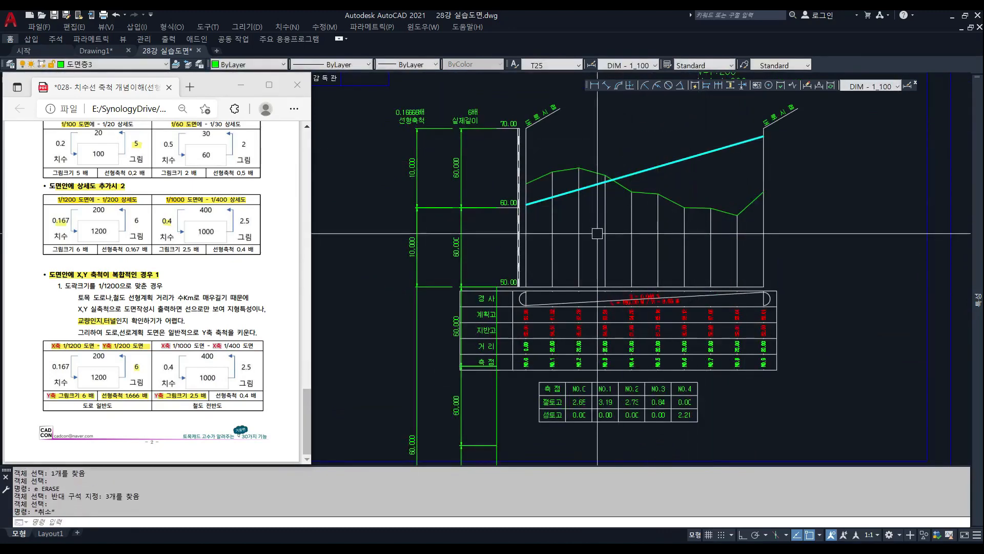
# Frame the profile and highlight the long vertical dimension below elevation 60.00 for inspection.
pyautogui.scroll(-2, 597, 233)
pyautogui.write('z w')
pyautogui.click(515, 188)
pyautogui.click(690, 312)
pyautogui.scroll(-1, 581, 280)
pyautogui.moveTo(581, 280); pyautogui.dragTo(699, 276, button='middle')
pyautogui.scroll(2, 608, 260)
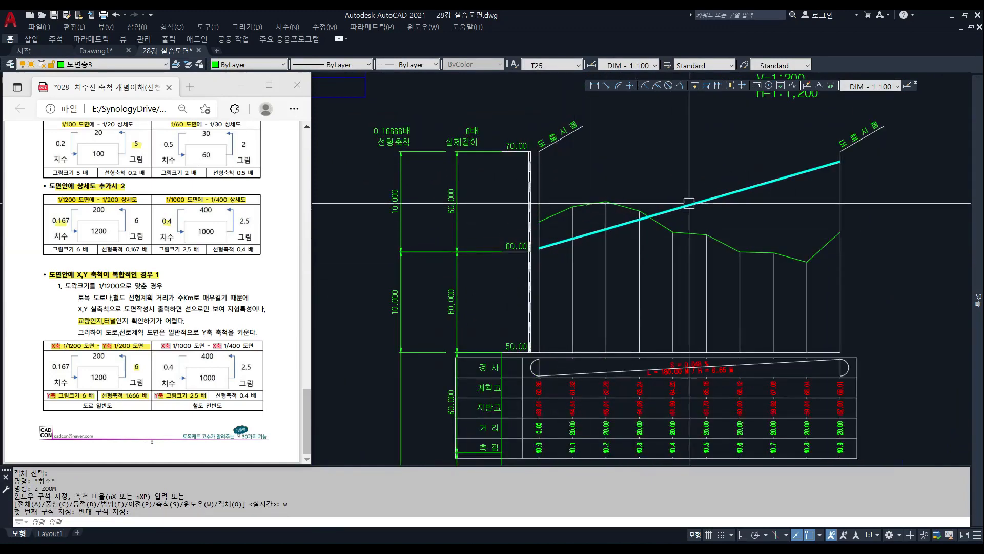
pyautogui.scroll(-2, 479, 255)
pyautogui.moveTo(479, 255); pyautogui.dragTo(496, 190, button='middle')
pyautogui.click(467, 325)
pyautogui.click(430, 320)
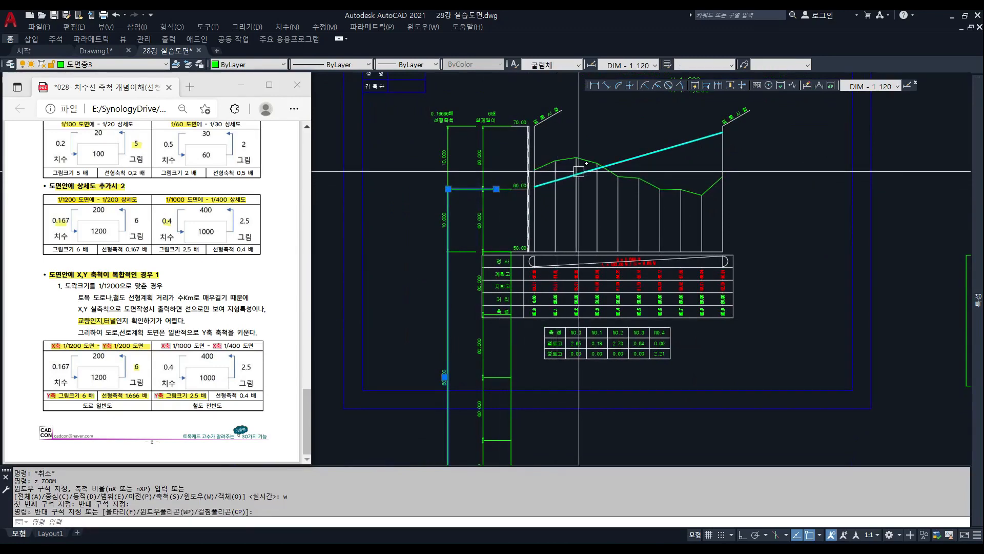
# Add the green ground line and the cyan grade line to the highlighted dimension, and clear the selection.
pyautogui.scroll(2, 626, 156)
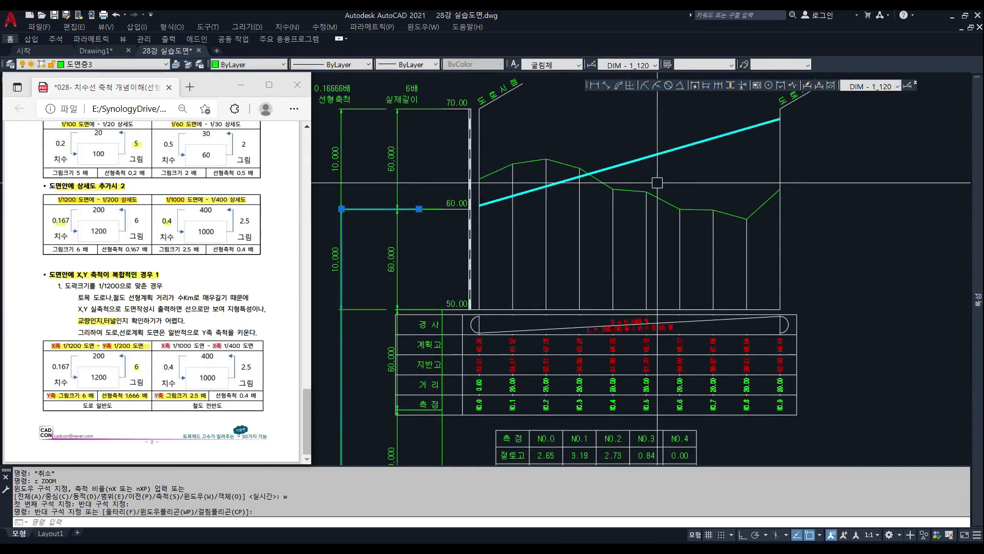
pyautogui.click(662, 183)
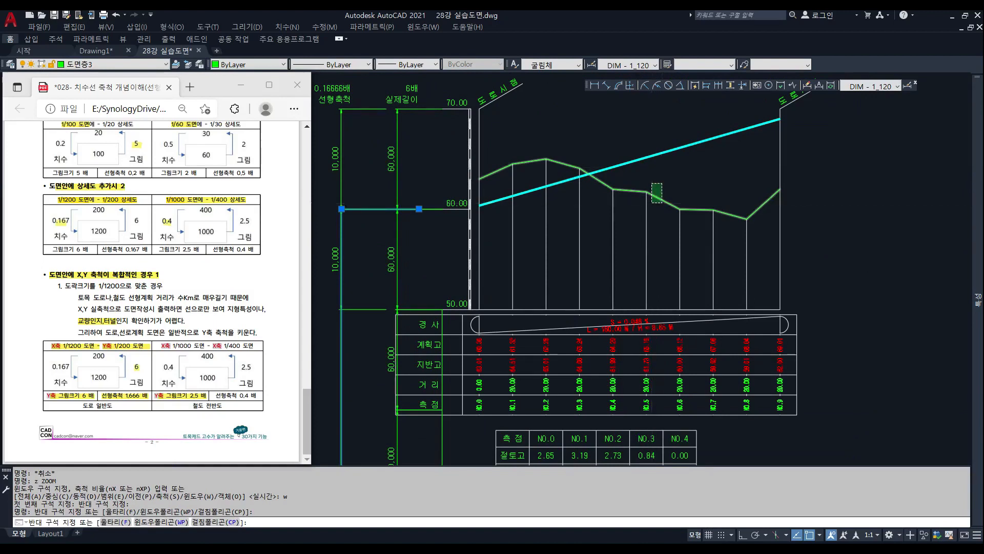
pyautogui.click(652, 202)
pyautogui.click(669, 180)
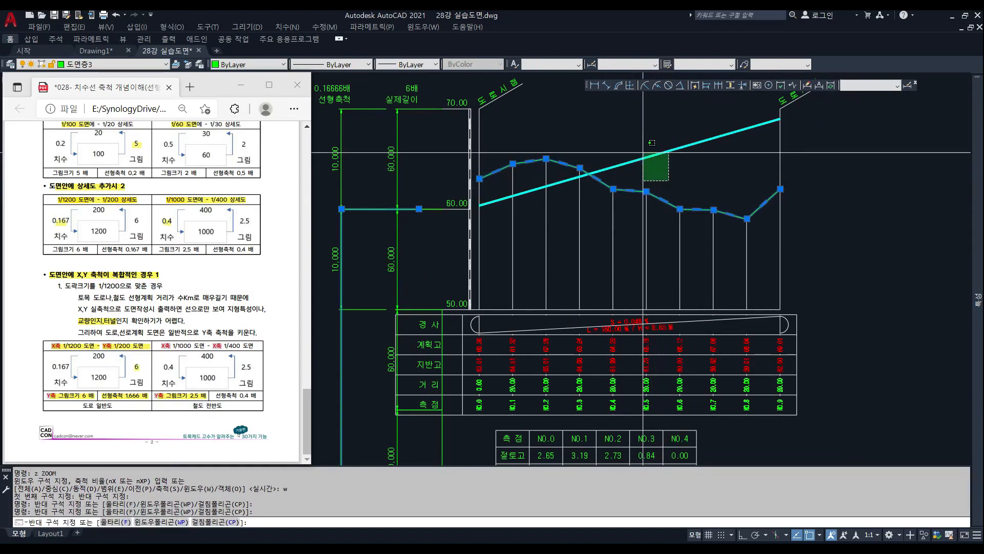
pyautogui.click(640, 152)
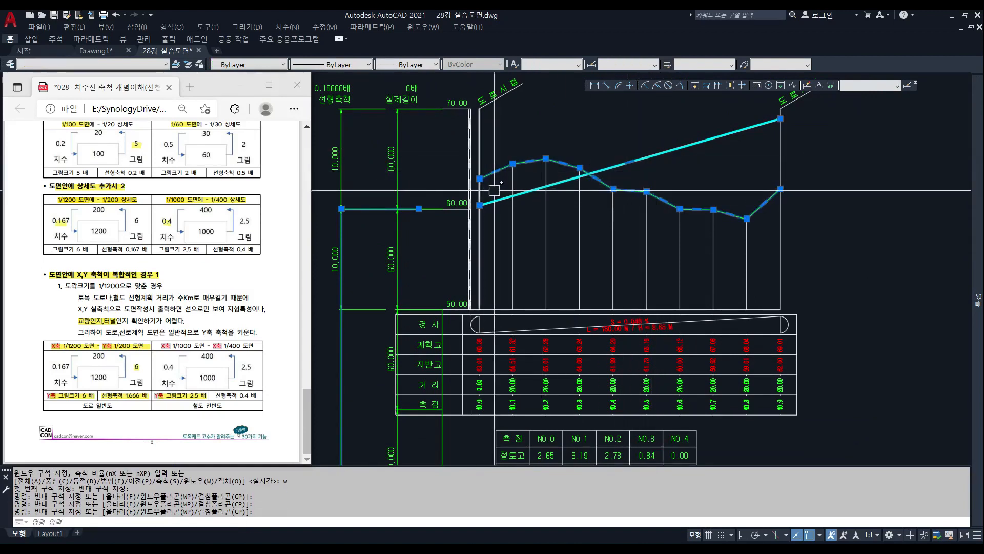
pyautogui.press('Escape')
pyautogui.press('Escape')
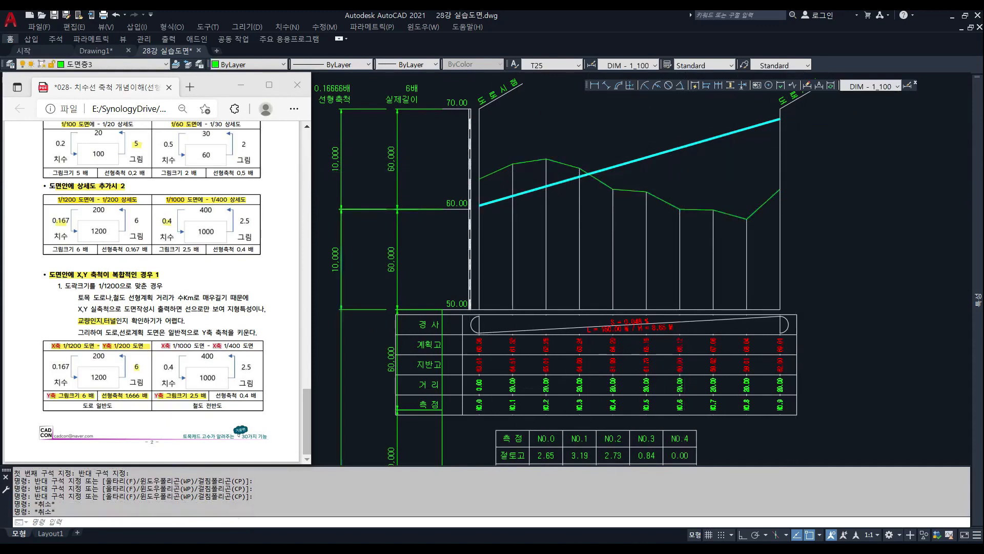
# Highlight the cyan grade line and inspect the 계획고 and 지반고 rows of the table across all stations.
pyautogui.click(683, 169)
pyautogui.click(643, 135)
pyautogui.moveTo(487, 195); pyautogui.dragTo(477, 219, button='middle')
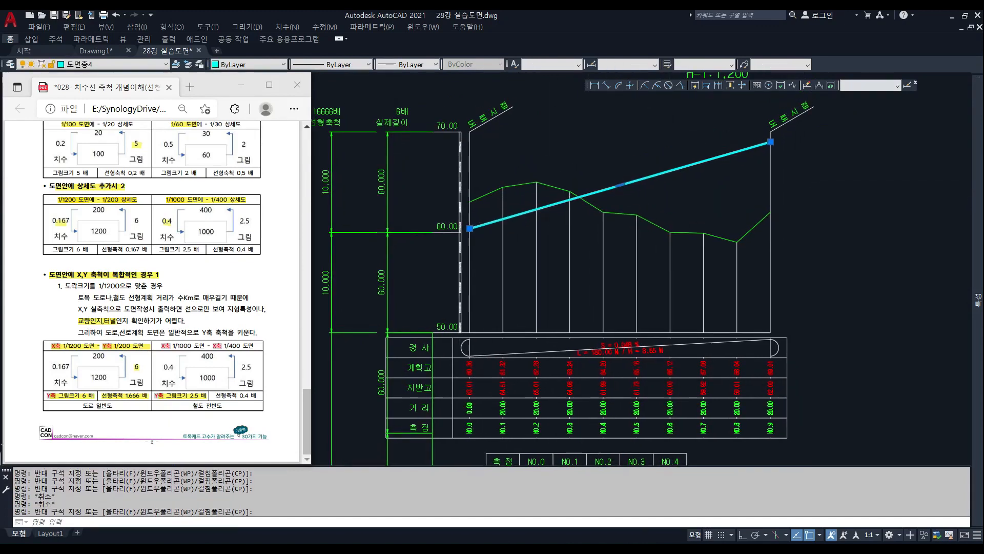
pyautogui.scroll(-2, 687, 168)
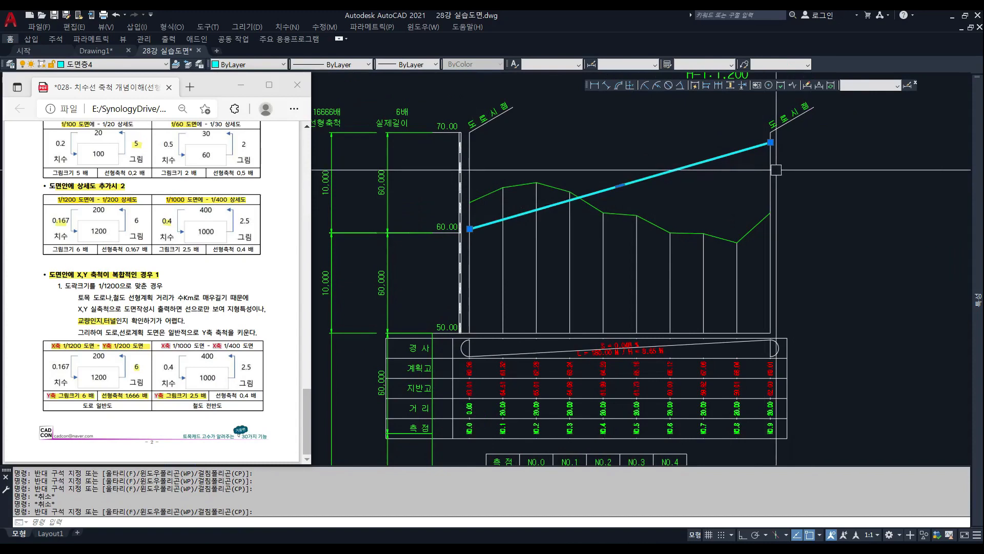
pyautogui.scroll(5, 530, 283)
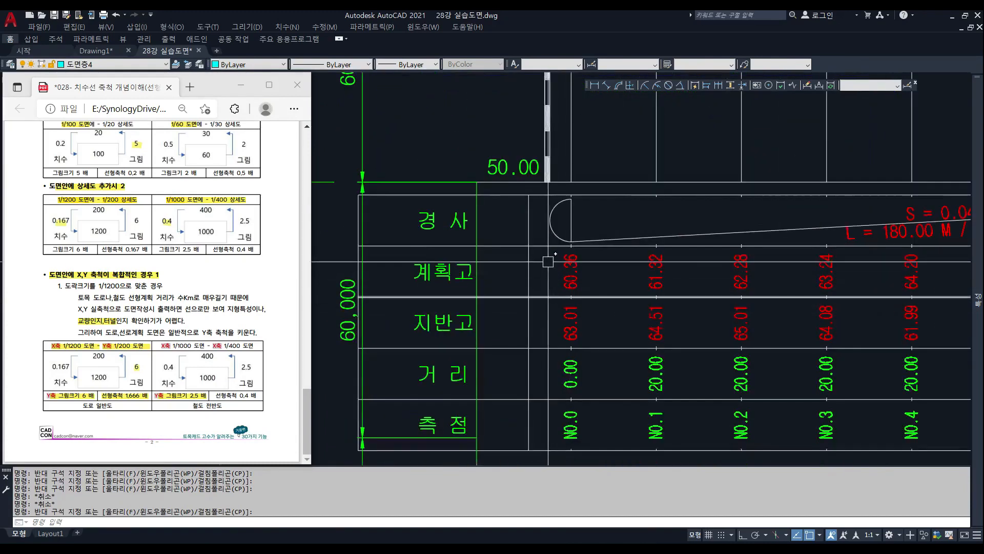
pyautogui.click(548, 256)
pyautogui.scroll(-1, 569, 307)
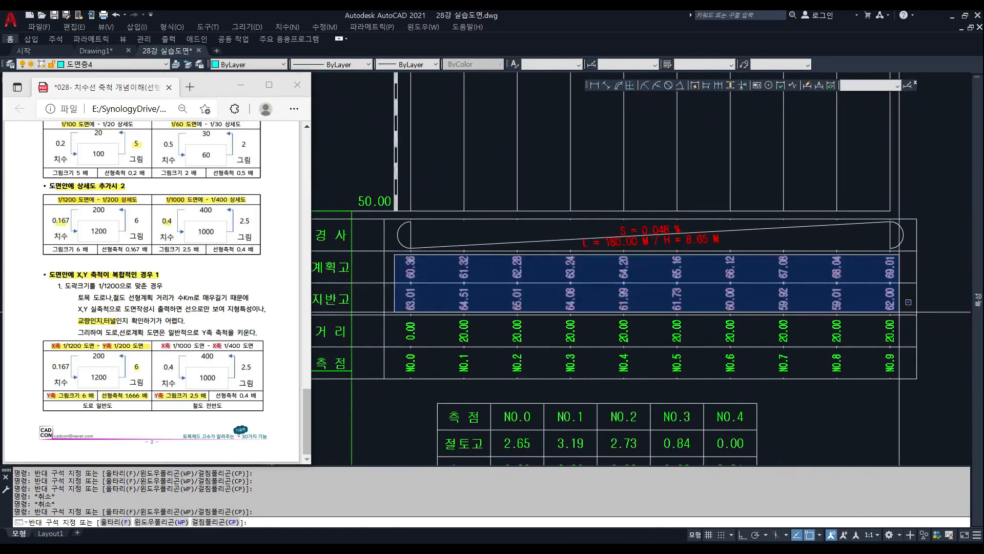
pyautogui.click(892, 309)
pyautogui.press('Escape')
pyautogui.press('Escape')
pyautogui.press('Escape')
# Examine the whole road profile sheet with its V=1:200 and H=1:1,200 scales and the long vertical dimensions.
pyautogui.scroll(-6, 598, 288)
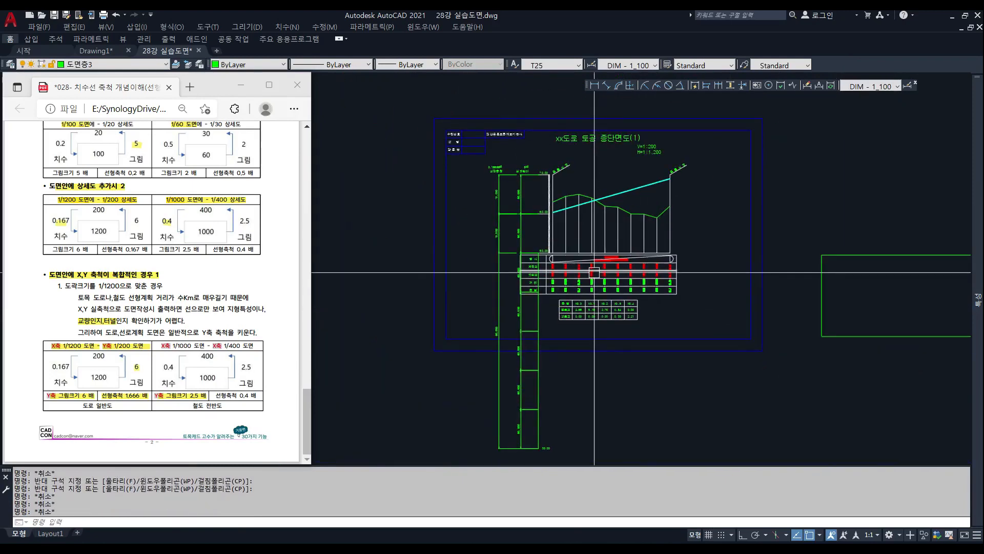
pyautogui.moveTo(592, 274); pyautogui.dragTo(595, 252, button='middle')
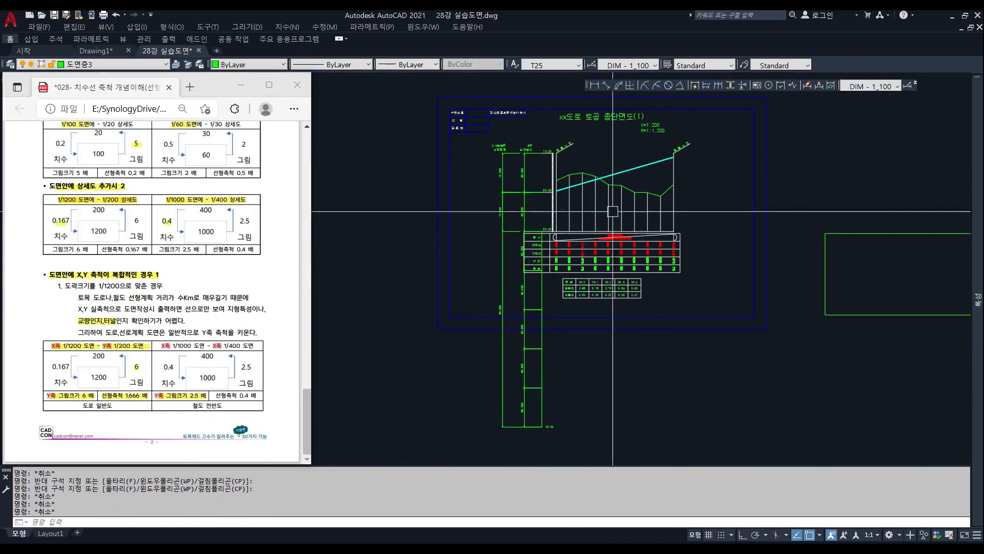
pyautogui.scroll(4, 613, 212)
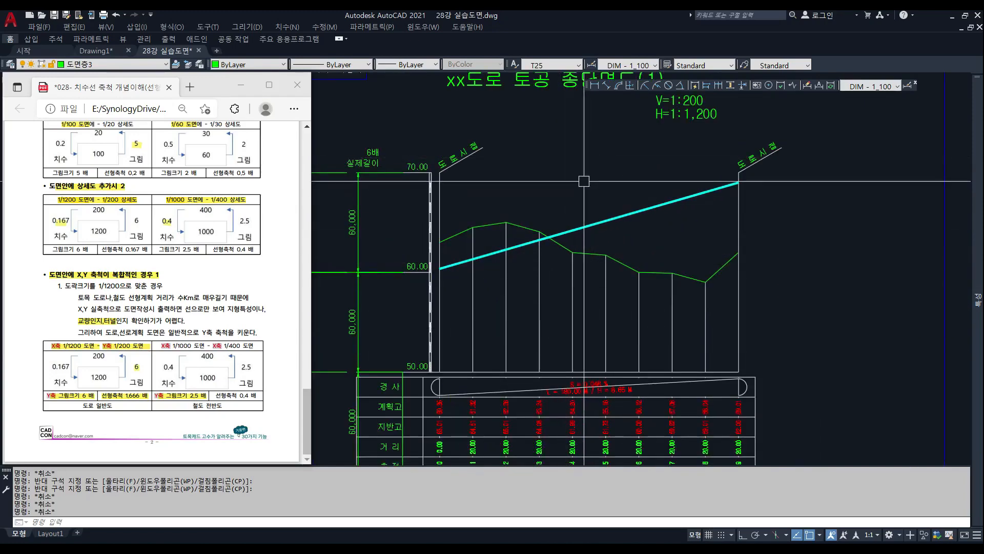
pyautogui.scroll(-2, 587, 251)
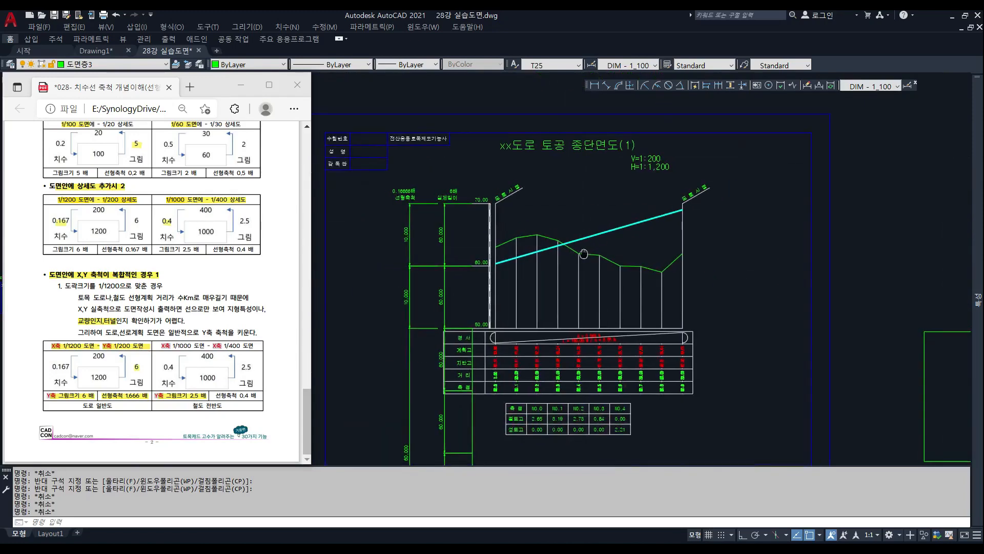
pyautogui.scroll(-2, 600, 235)
pyautogui.moveTo(584, 282); pyautogui.dragTo(580, 220, button='middle')
pyautogui.scroll(1, 531, 257)
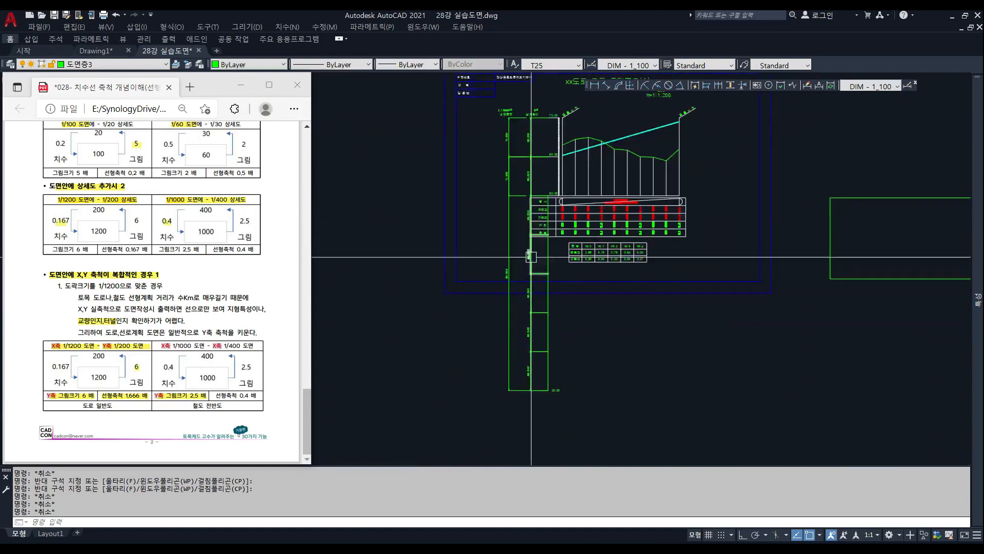
pyautogui.scroll(2, 532, 257)
pyautogui.write('e')
pyautogui.press('space')
pyautogui.click(575, 268)
pyautogui.press('Escape')
pyautogui.press('Escape')
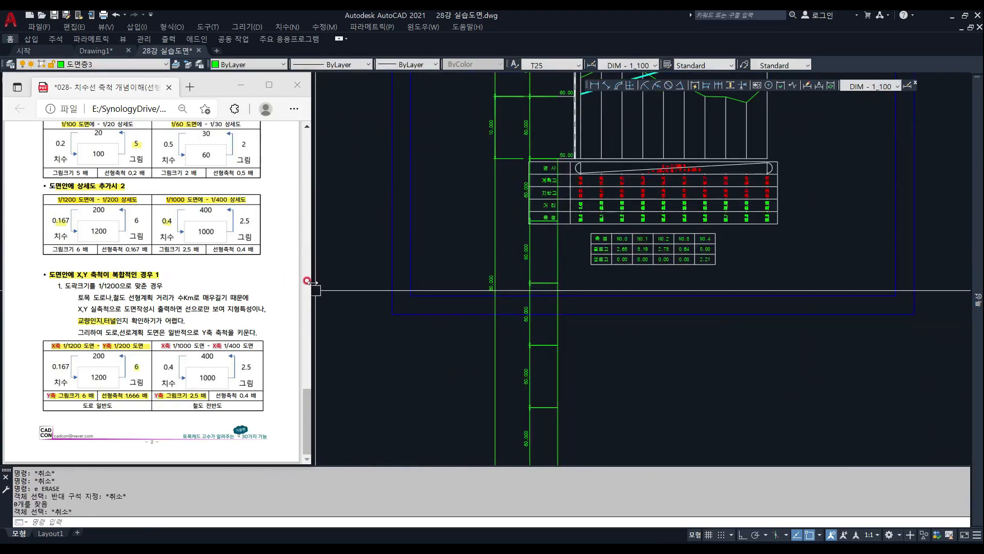
# Review the profile against the PDF notes on added details and combined X,Y drawing scales.
pyautogui.moveTo(538, 242); pyautogui.dragTo(503, 337, button='middle')
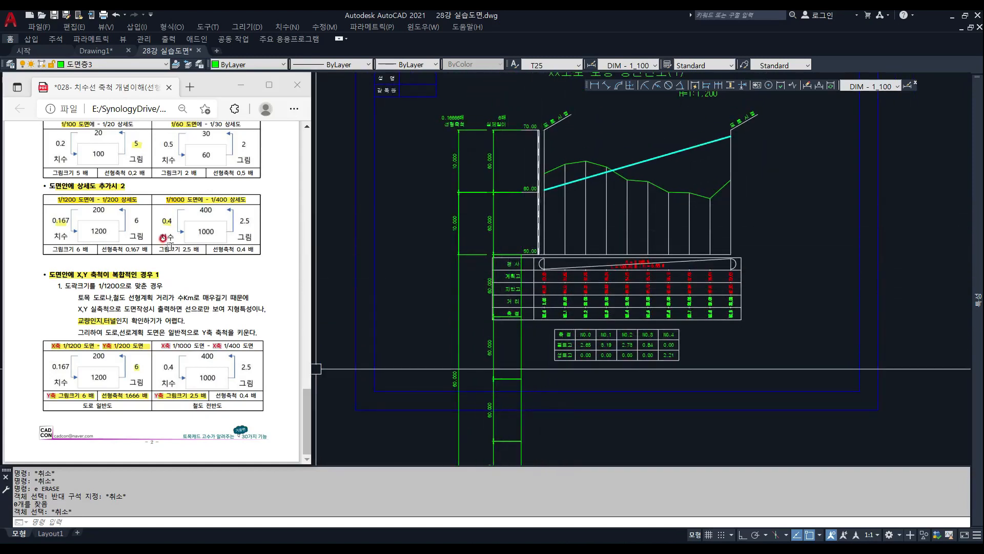
pyautogui.scroll(3, 60, 230)
pyautogui.scroll(-2, 59, 229)
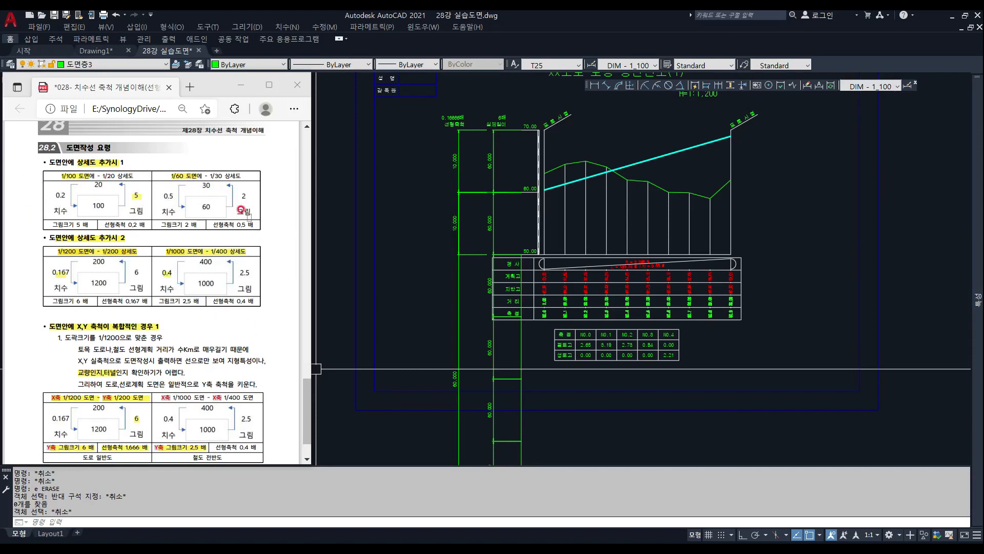
pyautogui.scroll(-1, 226, 307)
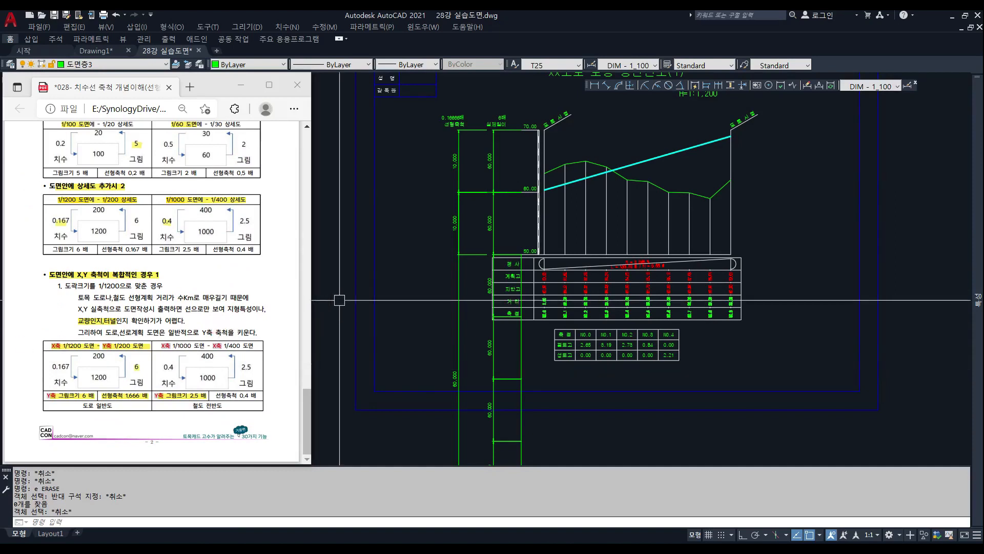
pyautogui.click(410, 274)
pyautogui.click(417, 294)
pyautogui.scroll(-2, 447, 296)
pyautogui.moveTo(447, 296); pyautogui.dragTo(560, 295, button='middle')
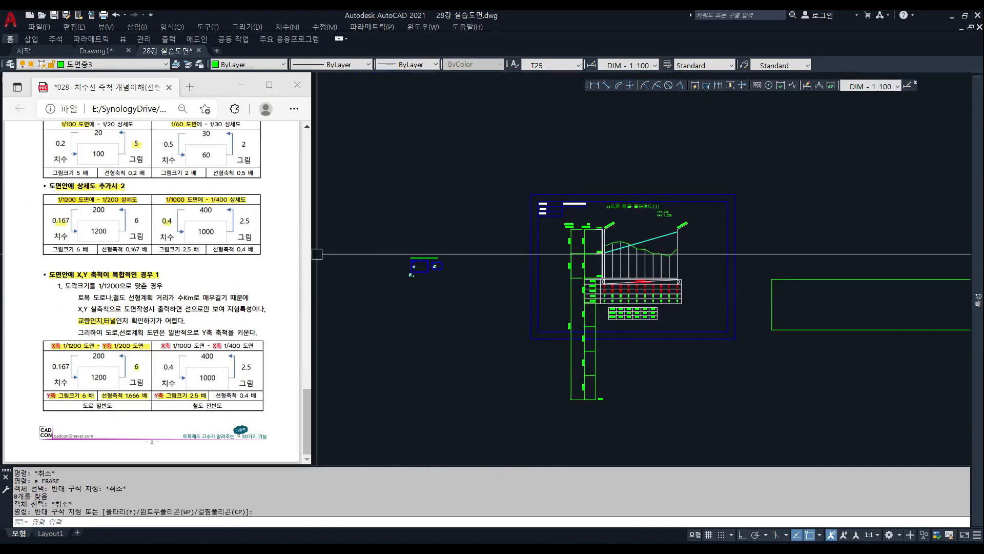
pyautogui.click(296, 254)
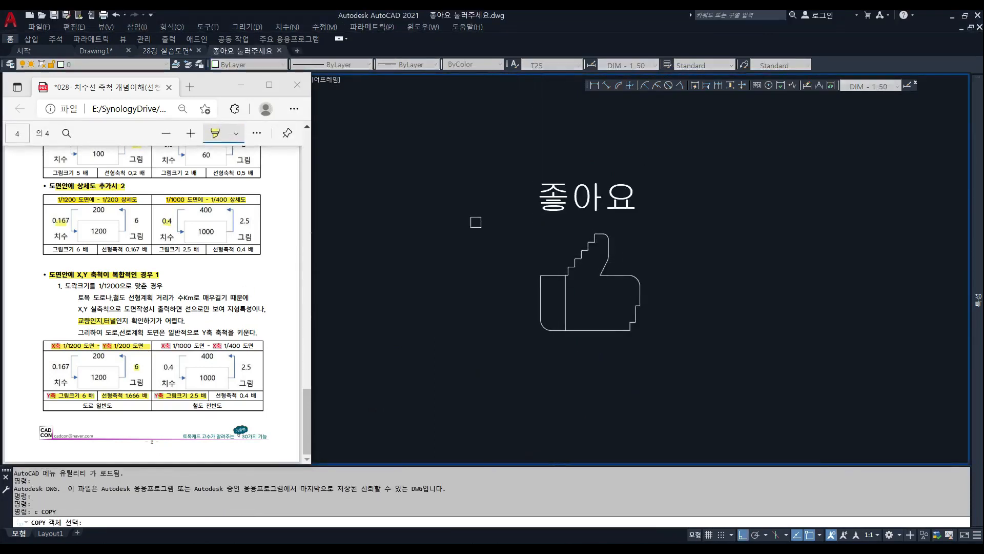
# Copy the thumbs-up figure, without the 좋아요 text, horizontally to the empty space beside the original.
pyautogui.click(476, 222)
pyautogui.click(701, 393)
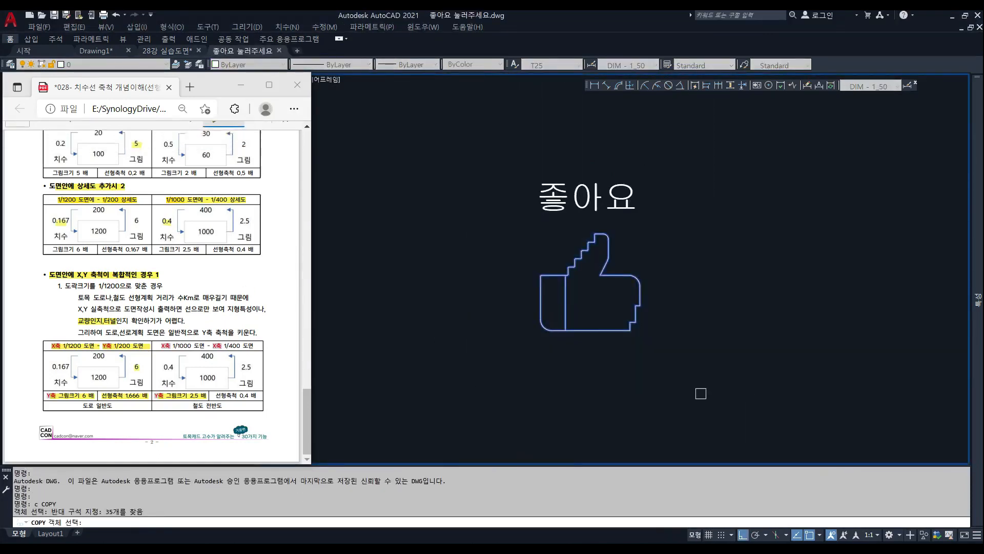
pyautogui.press('space')
pyautogui.click(576, 375)
pyautogui.click(849, 370)
pyautogui.moveTo(852, 361); pyautogui.dragTo(725, 391, button='middle')
pyautogui.press('Escape')
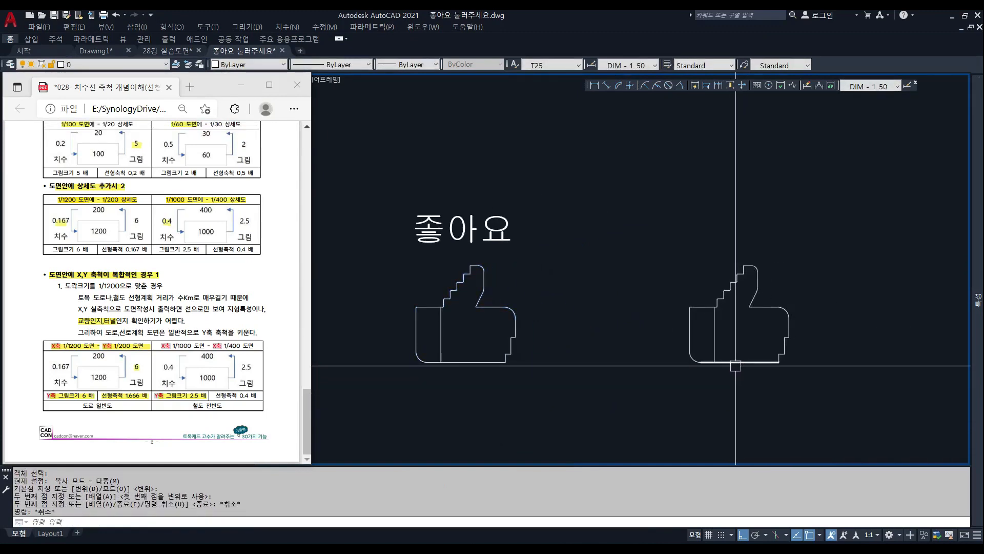
pyautogui.press('Escape')
pyautogui.write('1`*취소*')
pyautogui.press('Escape')
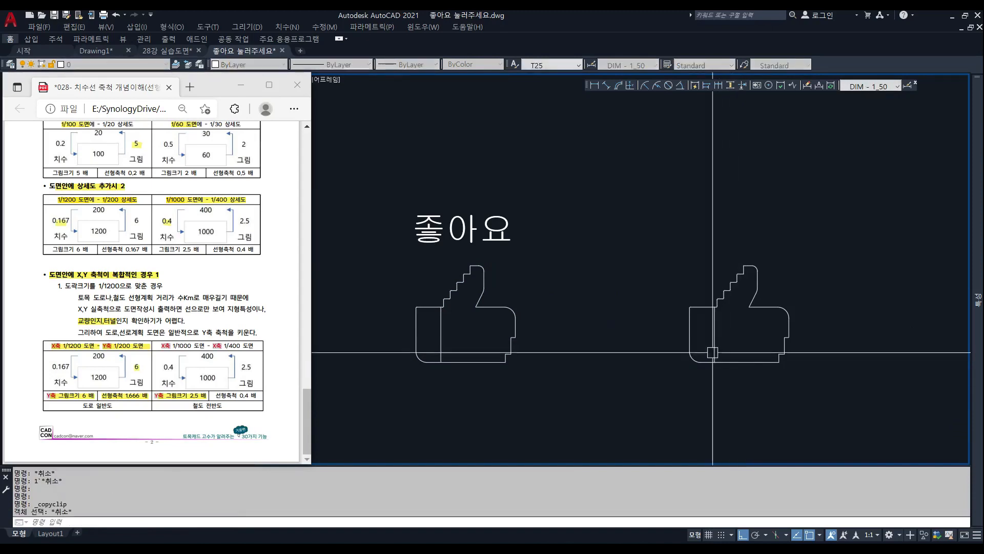
# Copy the duplicate thumbs-up figure to the clipboard with a base point at the lower end of its inner vertical line.
pyautogui.hotkey('ctrl', 'c')
pyautogui.press('Escape')
pyautogui.hotkey('ctrl', 'shift', 'c')
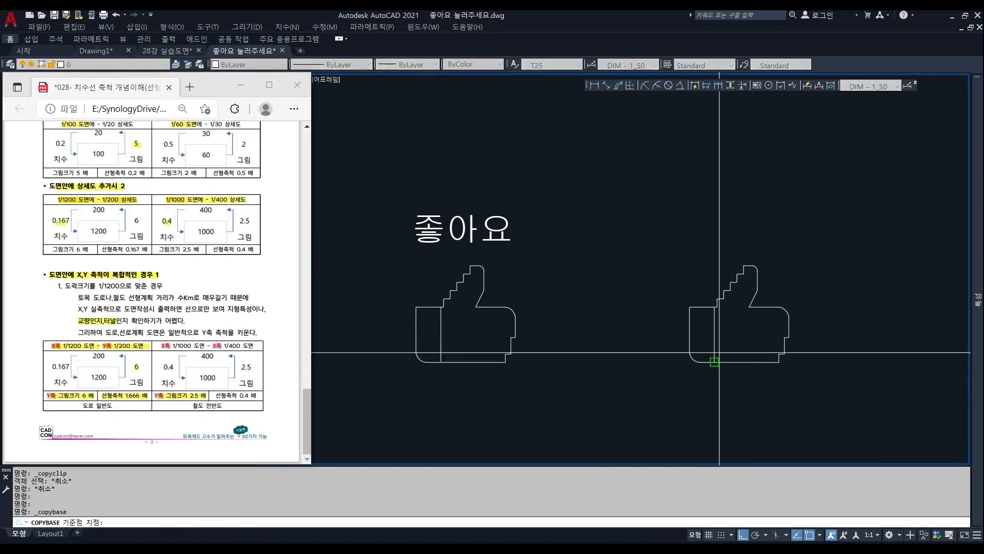
pyautogui.click(714, 353)
pyautogui.click(782, 436)
pyautogui.click(694, 329)
pyautogui.press('Return')
# Erase the duplicate thumbs-up figure beside the original.
pyautogui.write('e')
pyautogui.press('Return')
pyautogui.click(660, 252)
pyautogui.click(815, 385)
pyautogui.press('Return')
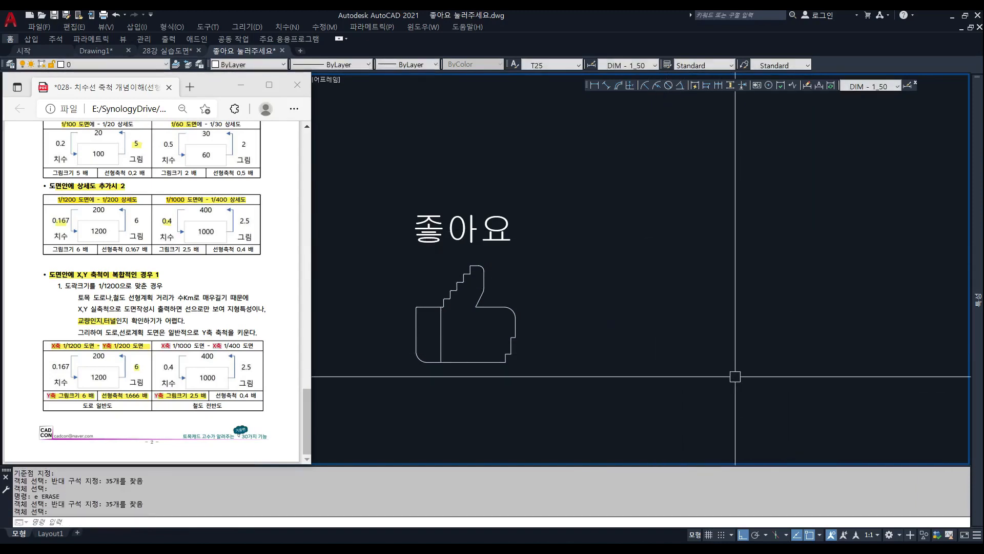
# Paste the clipboard thumbs-up figure as a block beside the original.
pyautogui.press('Escape')
pyautogui.hotkey('ctrl', 'shift', 'v')
pyautogui.click(681, 352)
# Set the pasted thumbs-up block's Y scale to 2 in its properties.
pyautogui.click(725, 377)
pyautogui.click(705, 336)
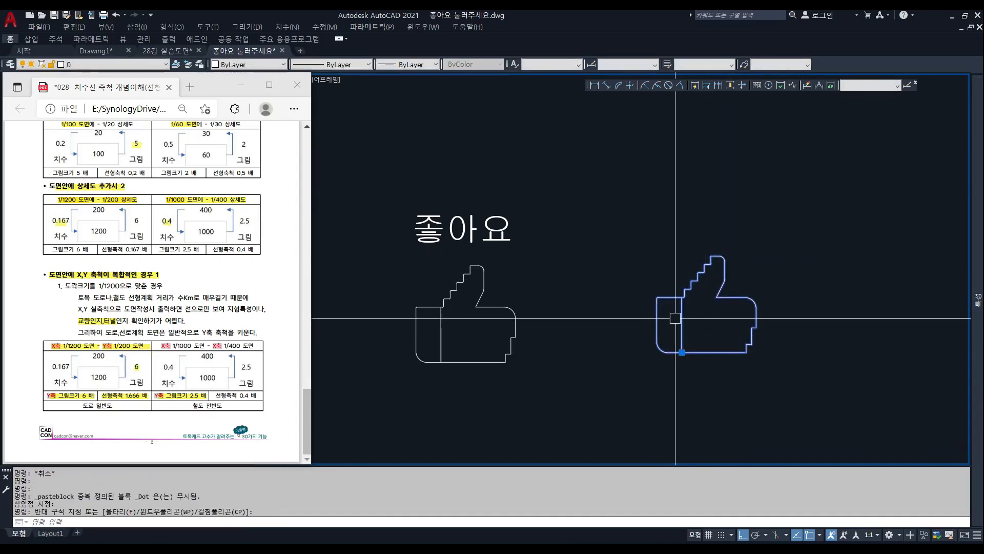
pyautogui.moveTo(51, 275); pyautogui.dragTo(158, 275)
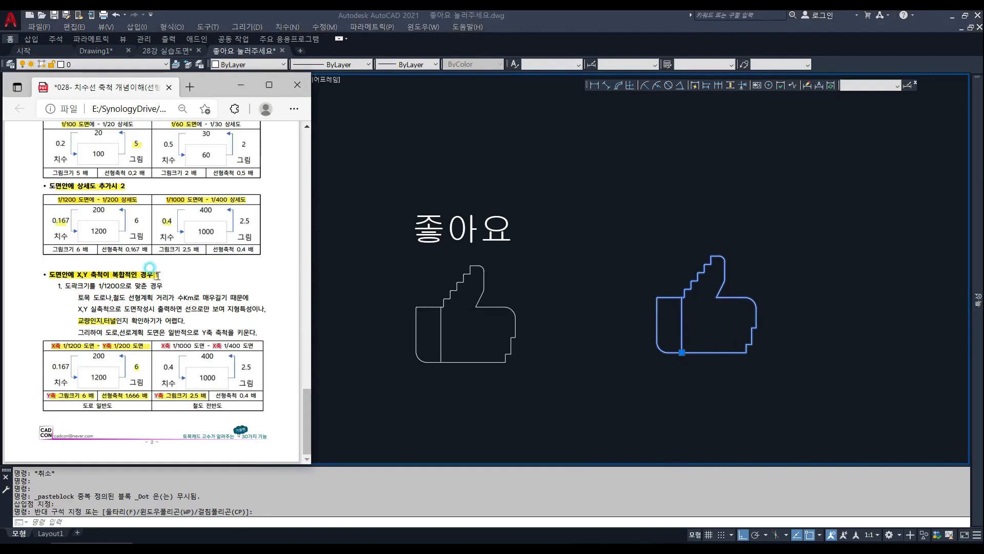
pyautogui.click(706, 331)
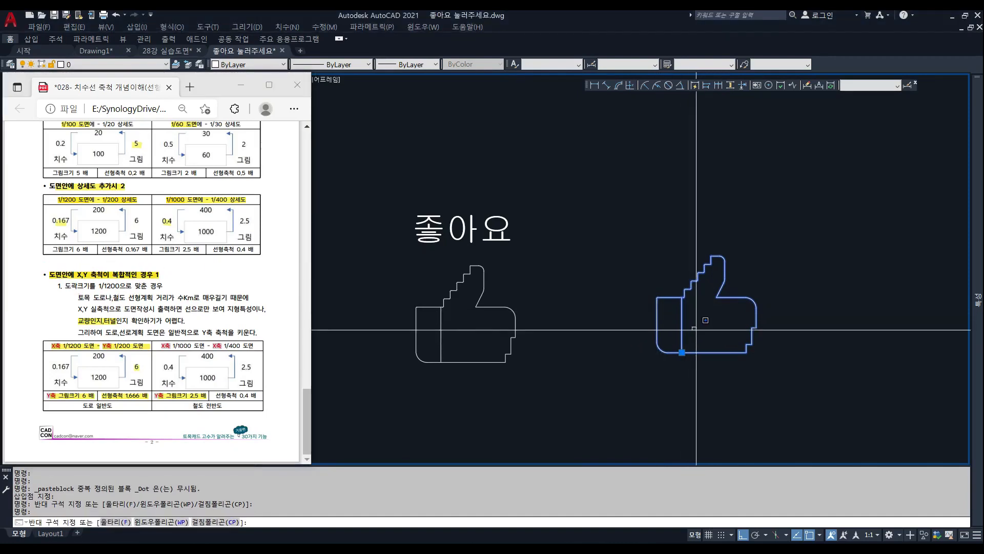
pyautogui.hotkey('ctrl', '1')
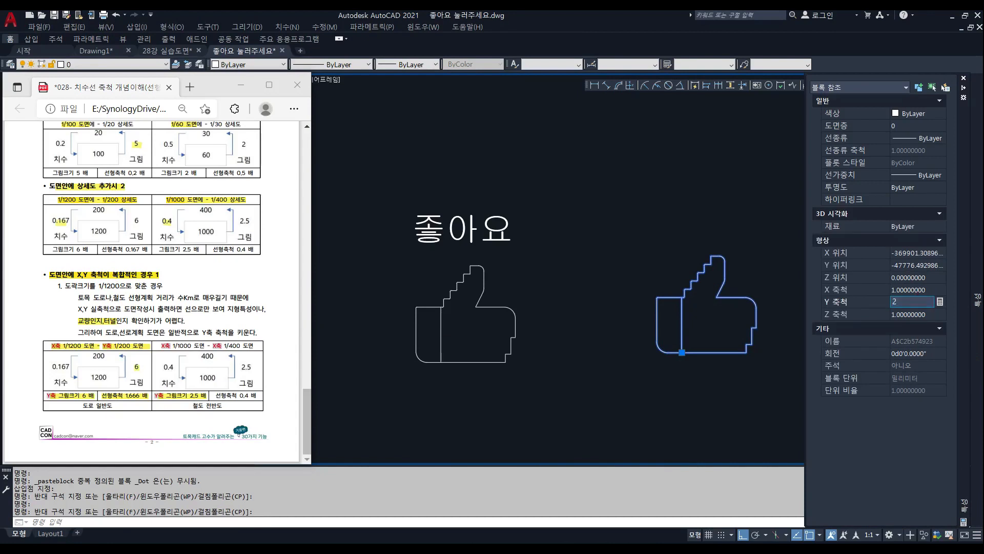
pyautogui.press('Return')
# Copy the vertically stretched thumbs-up block horizontally to the empty space beside it.
pyautogui.scroll(-5, 582, 245)
pyautogui.moveTo(583, 244); pyautogui.dragTo(569, 246, button='middle')
pyautogui.press('Escape')
pyautogui.press('Escape')
pyautogui.write('c')
pyautogui.press('space')
pyautogui.click(600, 238)
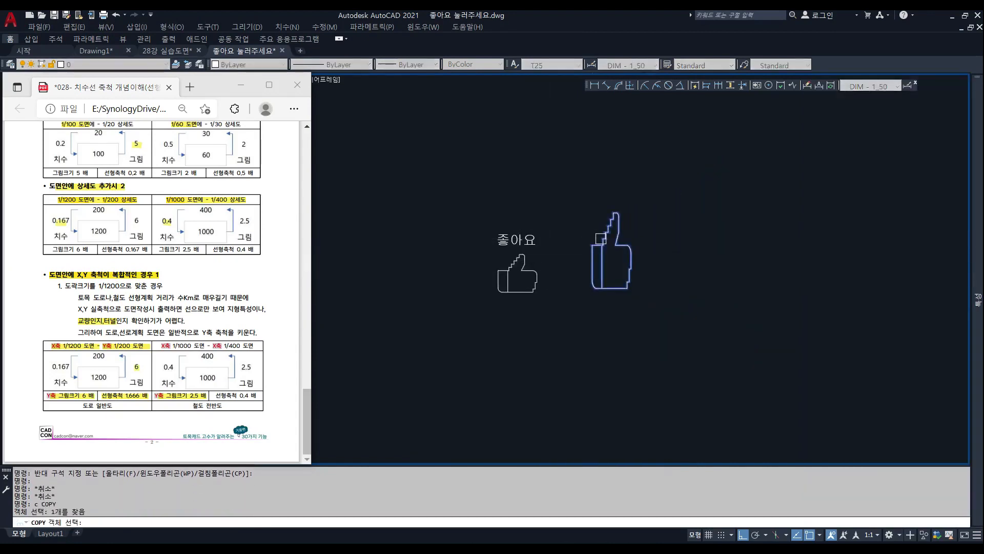
pyautogui.press('space')
pyautogui.click(647, 288)
pyautogui.click(727, 275)
pyautogui.press('Escape')
# Change the new block copy's Y scale to 1 and its X scale to 2, and clear the selection.
pyautogui.click(708, 257)
pyautogui.click(692, 232)
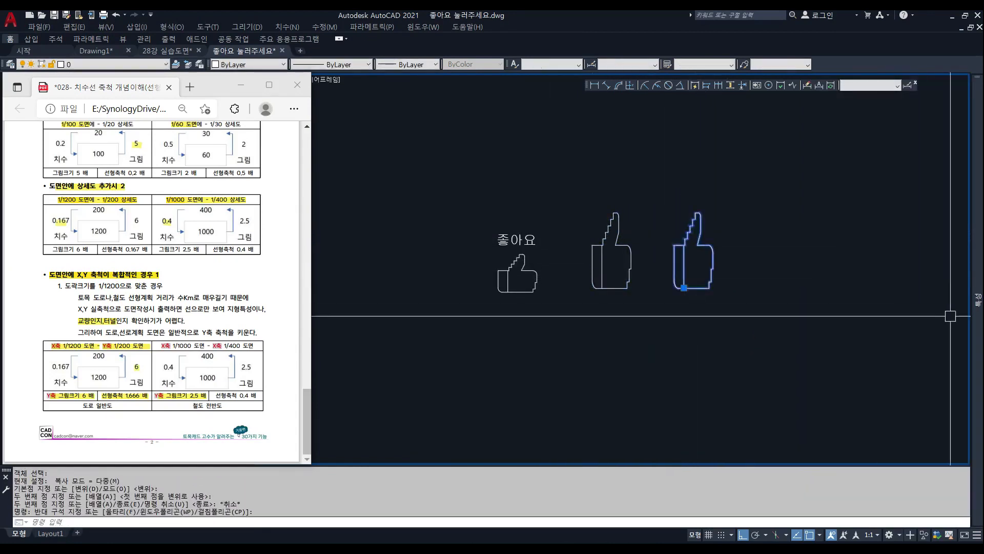
pyautogui.moveTo(978, 326)
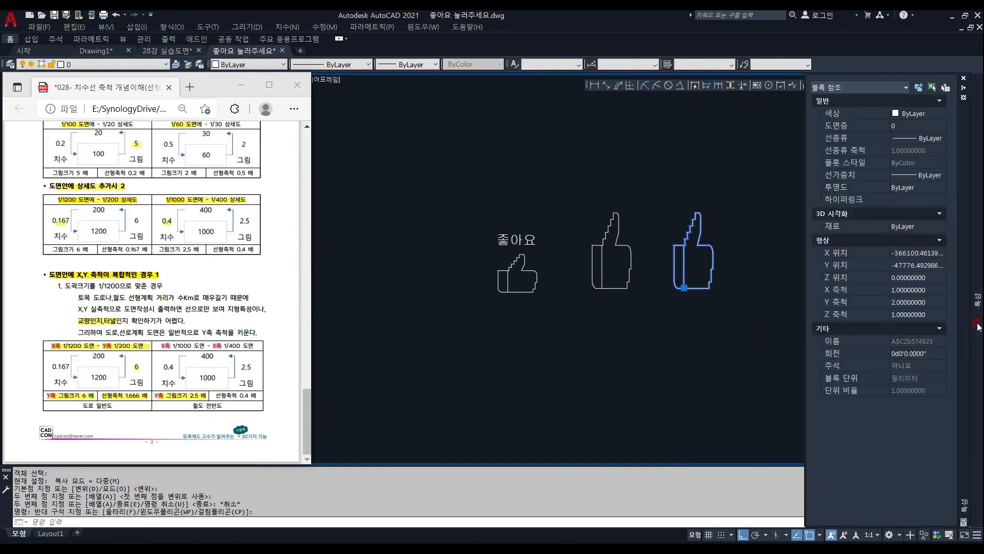
pyautogui.click(925, 299)
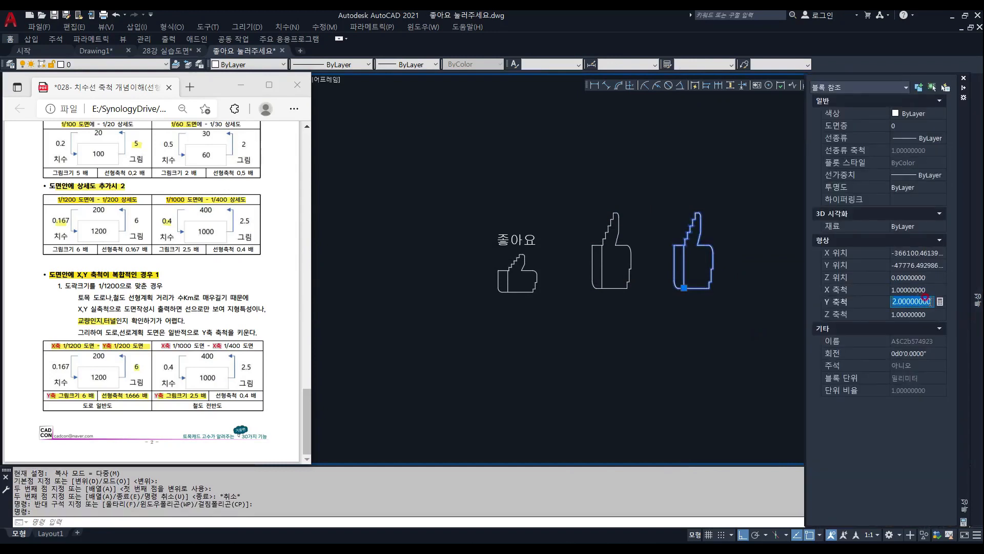
pyautogui.press('Tab')
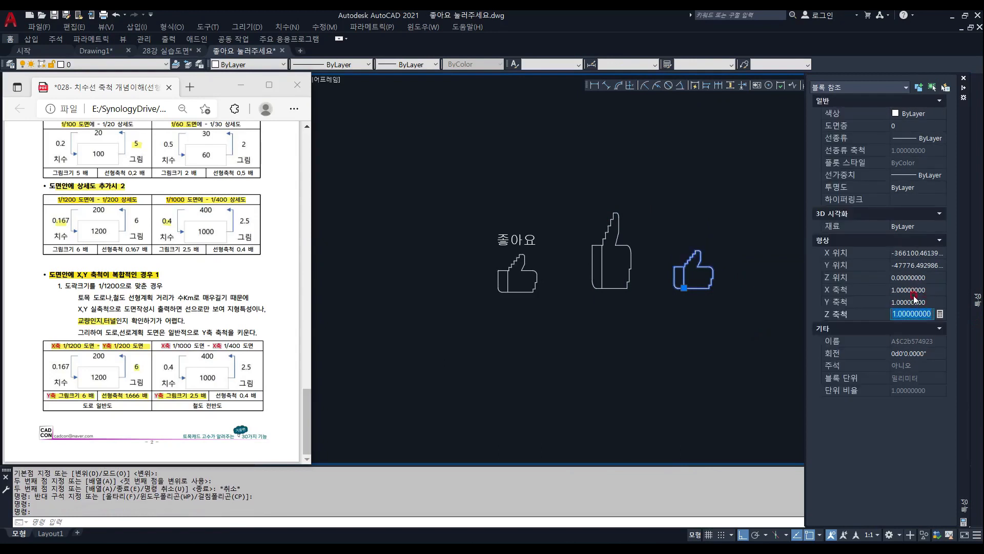
pyautogui.write('2')
pyautogui.press('Tab')
pyautogui.press('Tab')
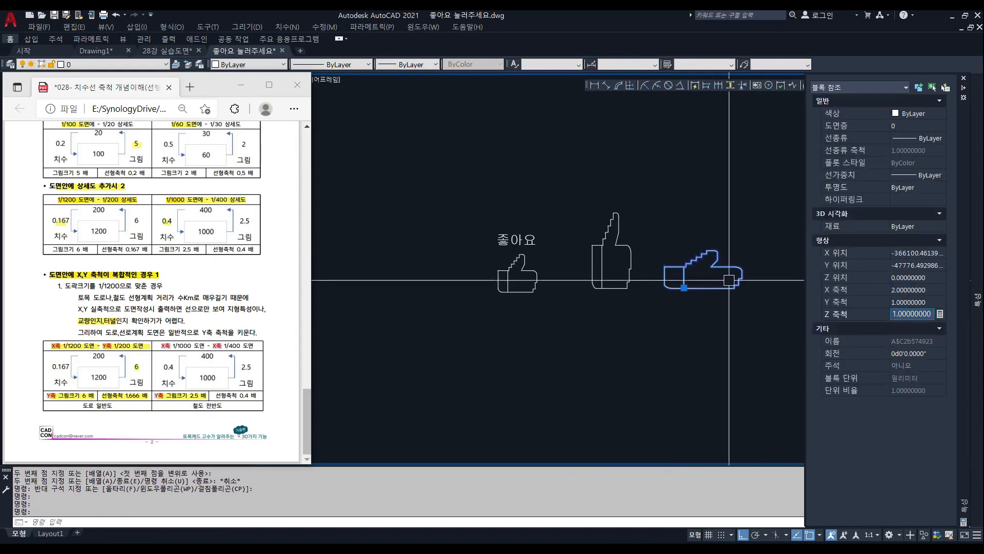
pyautogui.press('Escape')
pyautogui.press('Escape')
pyautogui.scroll(2, 475, 276)
pyautogui.write('`')
pyautogui.press('space')
pyautogui.press('Escape')
pyautogui.press('Escape')
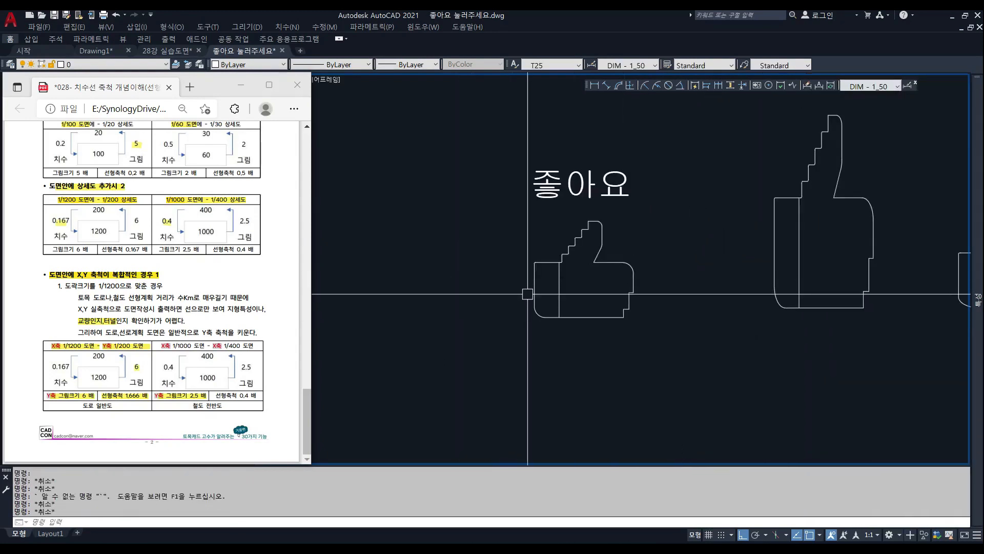
pyautogui.scroll(2, 535, 263)
pyautogui.press('Escape')
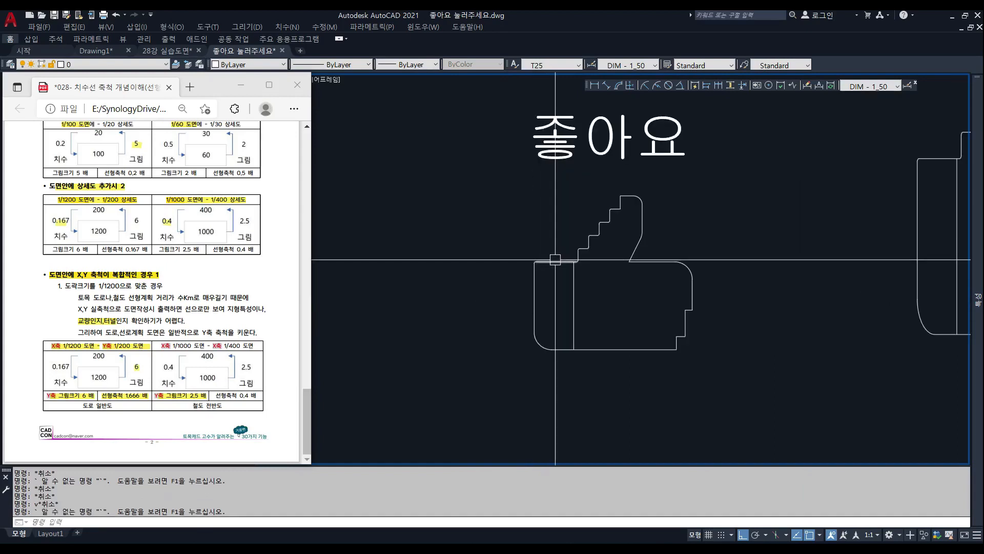
pyautogui.write('`')
pyautogui.press('space')
# Add linear dimensions for the original thumbs-up figure's palm height and its overall width.
pyautogui.click(594, 85)
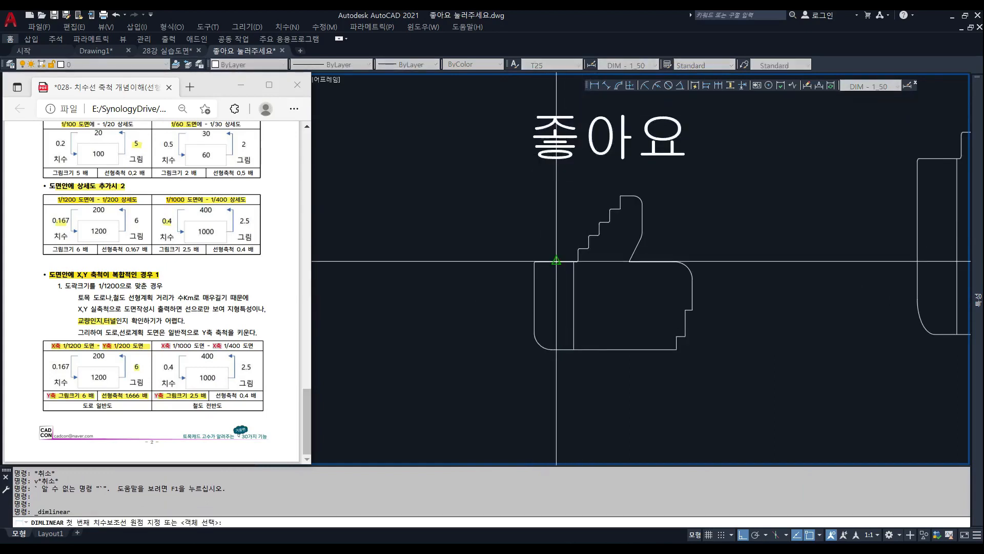
pyautogui.click(556, 263)
pyautogui.click(556, 349)
pyautogui.click(459, 307)
pyautogui.press('space')
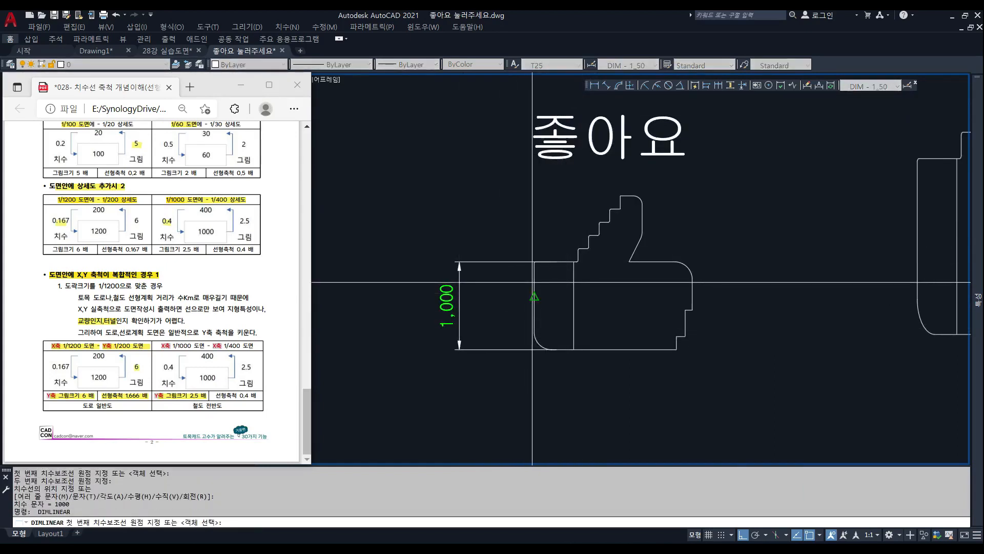
pyautogui.click(534, 297)
pyautogui.click(692, 293)
pyautogui.scroll(1, 692, 293)
pyautogui.click(615, 172)
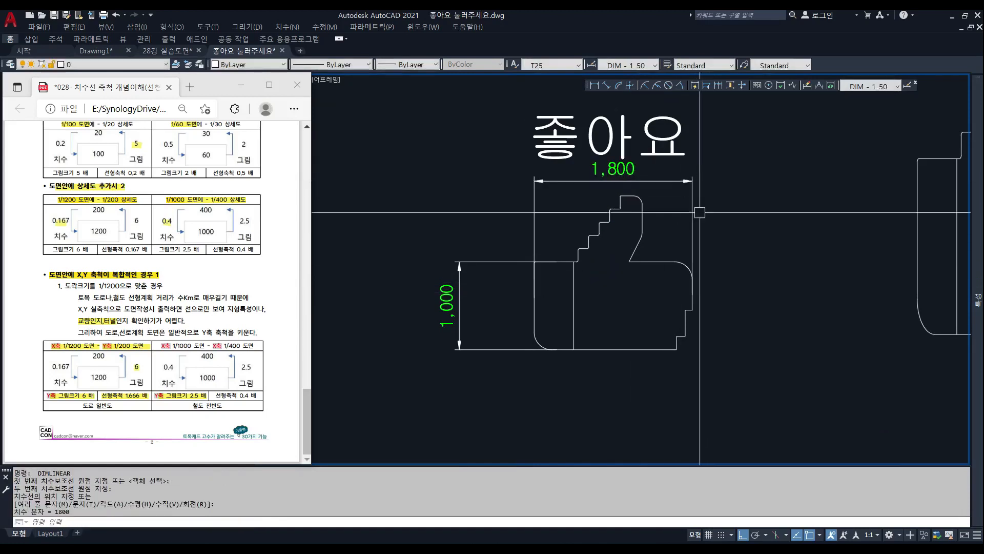
# Add a vertical linear dimension for the palm height of the vertically stretched thumbs-up block.
pyautogui.scroll(-5, 549, 250)
pyautogui.scroll(2, 549, 250)
pyautogui.scroll(2, 716, 198)
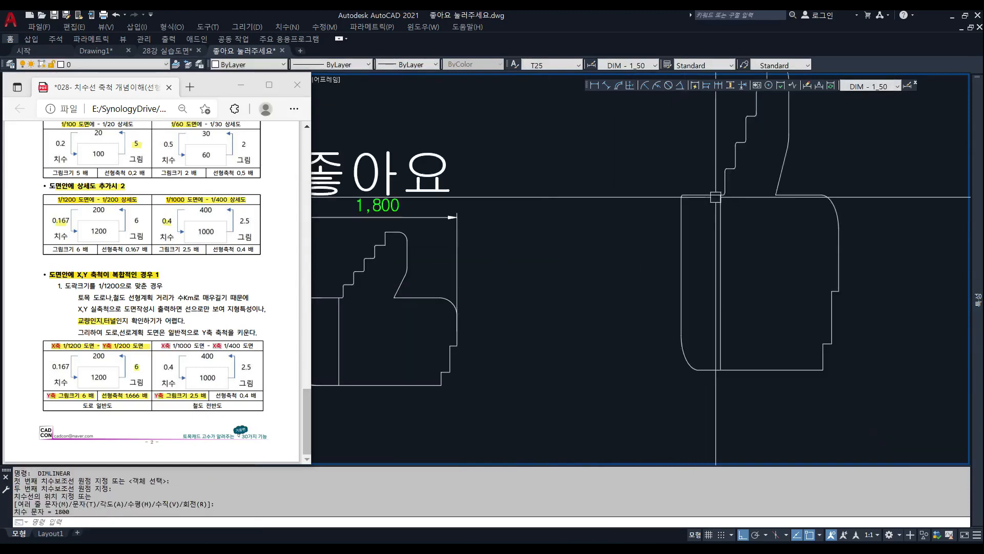
pyautogui.press('space')
pyautogui.click(703, 194)
pyautogui.click(740, 373)
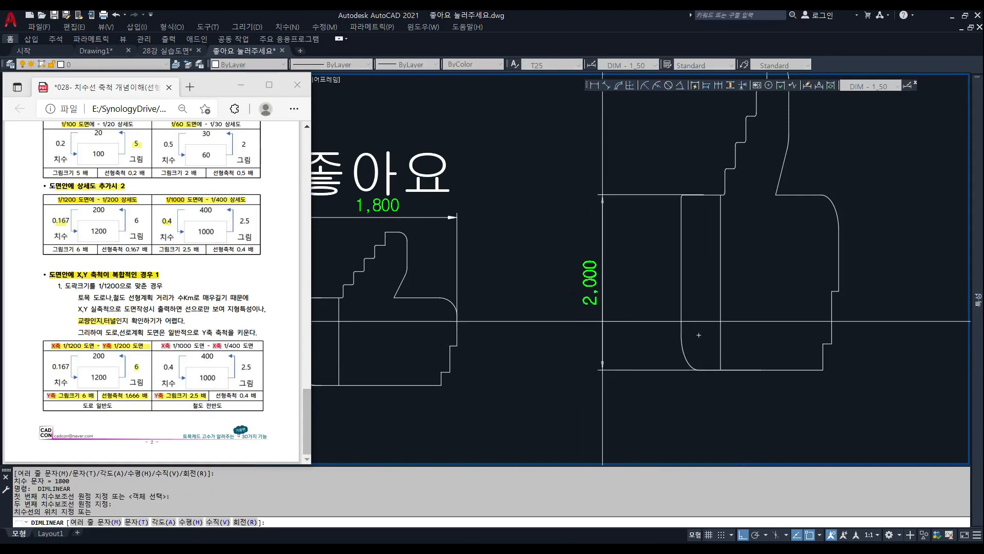
pyautogui.click(603, 336)
# Add a horizontal linear dimension above the vertically stretched thumbs-up block for its overall width.
pyautogui.scroll(-4, 434, 340)
pyautogui.scroll(2, 524, 308)
pyautogui.press('space')
pyautogui.click(538, 311)
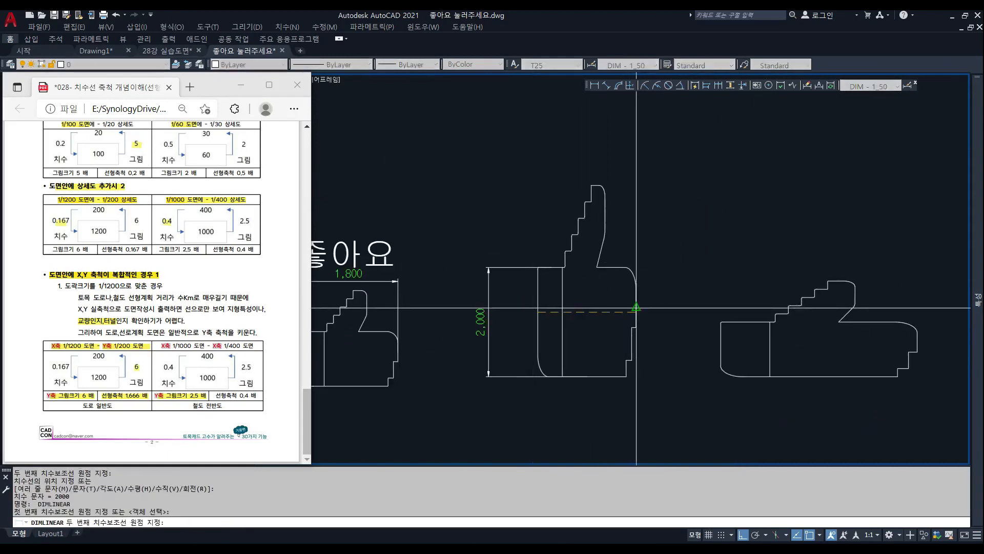
pyautogui.click(636, 307)
pyautogui.click(587, 161)
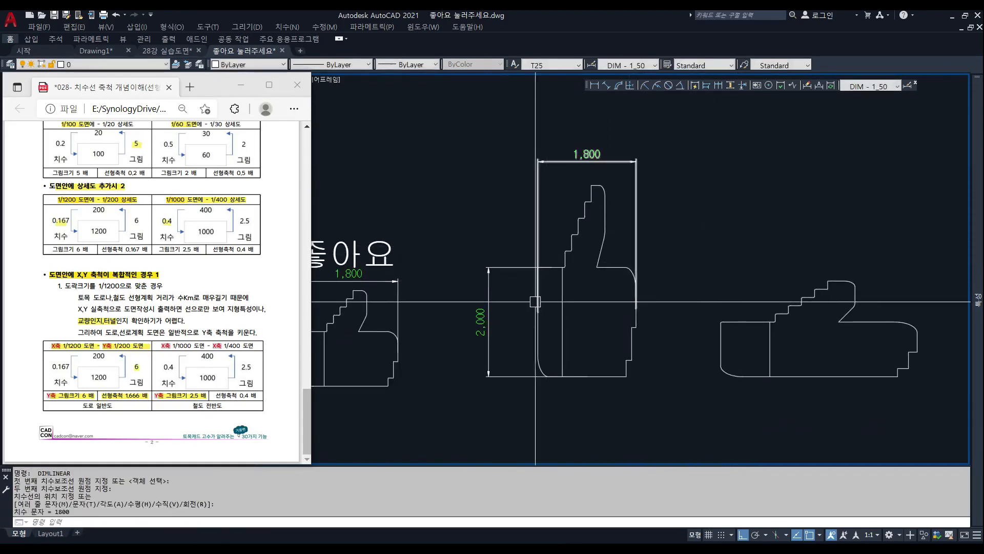
# Compare the dimensioned vertically stretched figure with the original and the horizontally stretched one.
pyautogui.scroll(-2, 749, 304)
pyautogui.scroll(2, 687, 338)
pyautogui.click(699, 346)
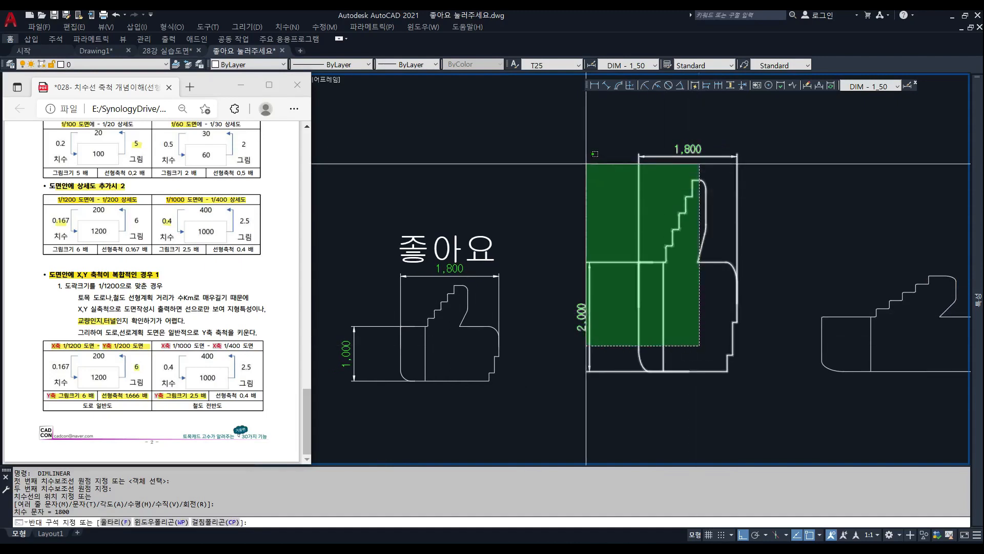
pyautogui.click(589, 163)
pyautogui.moveTo(776, 305); pyautogui.dragTo(611, 295, button='middle')
pyautogui.press('Escape')
pyautogui.press('Escape')
pyautogui.press('Escape')
pyautogui.press('Escape')
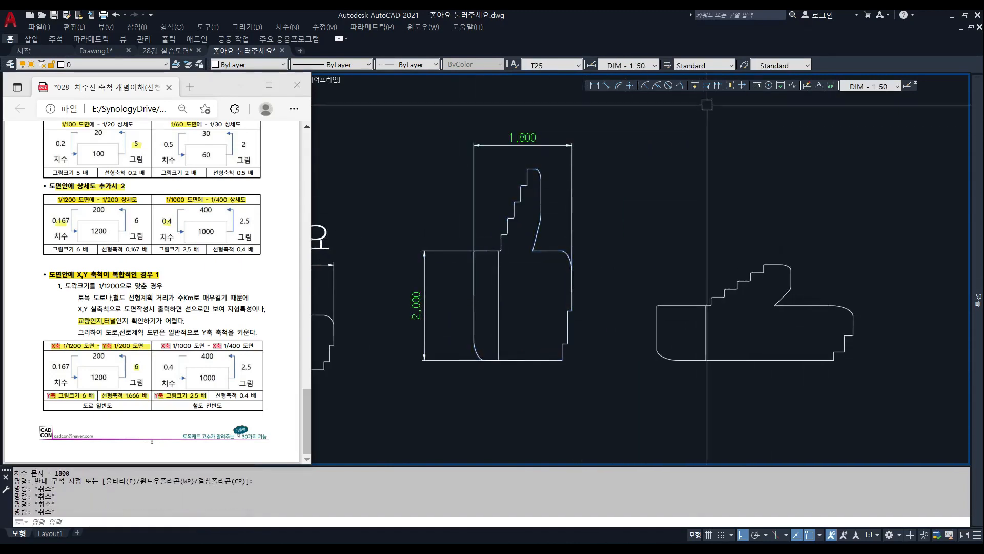
# Add linear dimensions for the horizontally stretched thumbs-up block's palm height and its overall width.
pyautogui.click(593, 85)
pyautogui.click(657, 306)
pyautogui.click(672, 360)
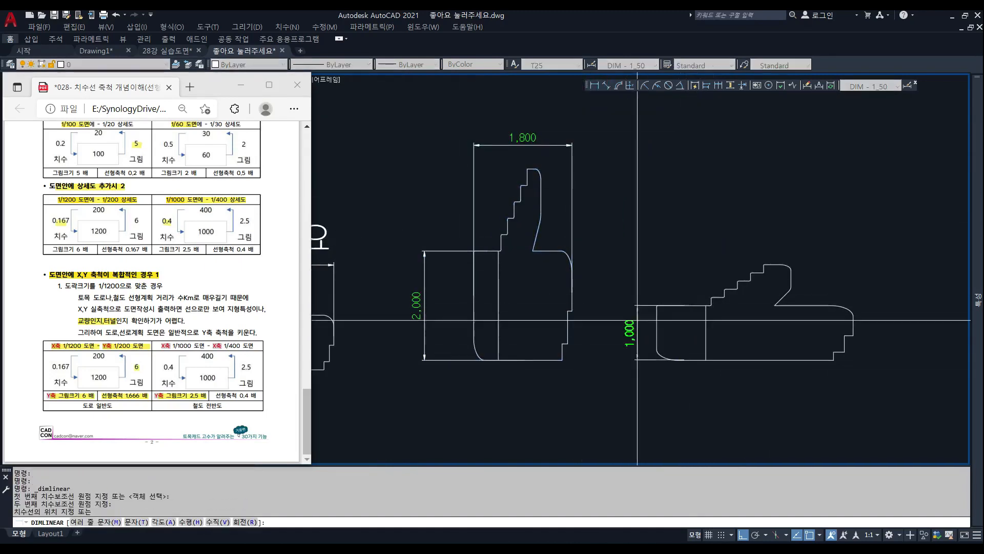
pyautogui.click(617, 334)
pyautogui.press('Return')
pyautogui.click(657, 306)
pyautogui.click(853, 314)
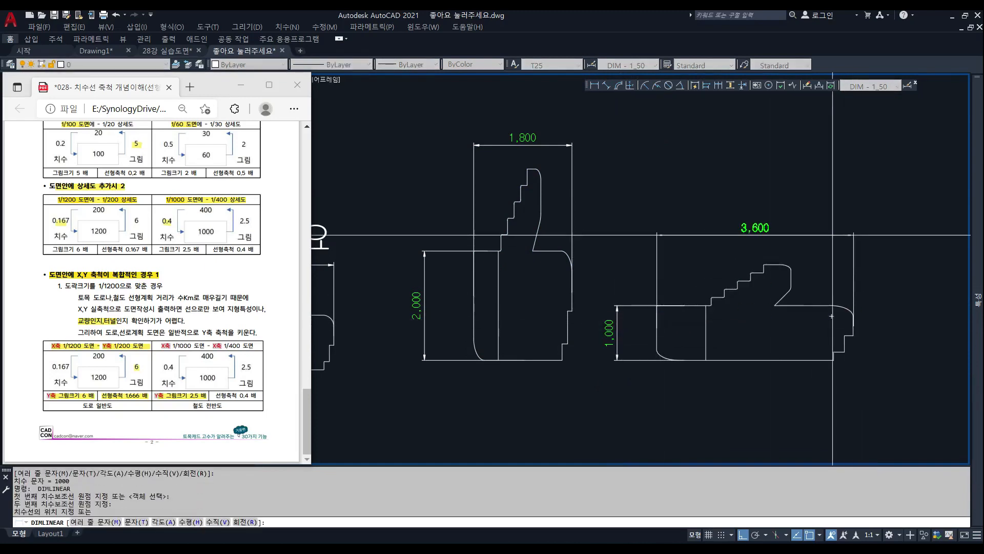
pyautogui.click(755, 232)
pyautogui.scroll(-2, 851, 315)
pyautogui.press('Escape')
pyautogui.press('Escape')
pyautogui.press('Escape')
pyautogui.press('Escape')
pyautogui.press('Escape')
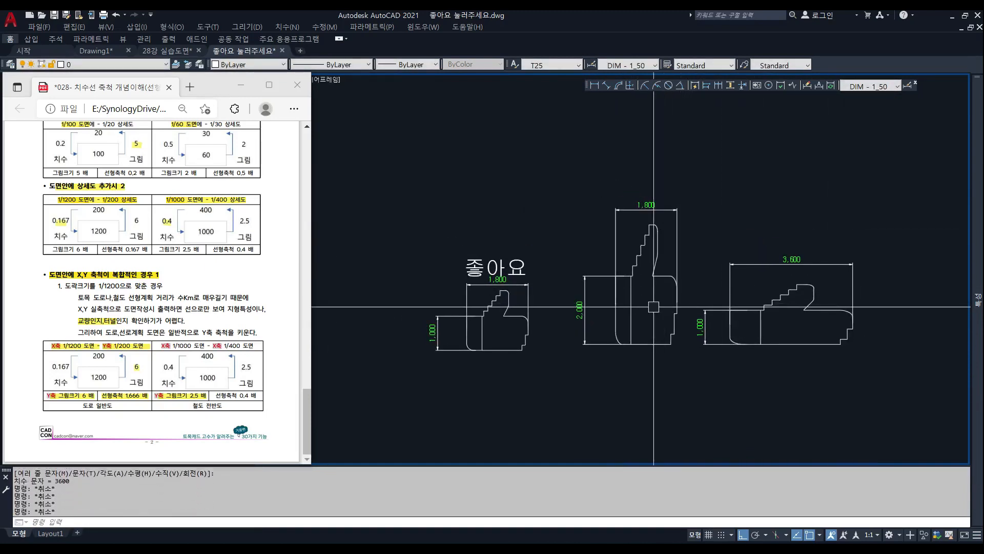
# Set the linear dimension scale of the vertically stretched thumbs-up block's palm height dimension to 0.5.
pyautogui.click(594, 320)
pyautogui.moveTo(602, 330); pyautogui.dragTo(559, 329, button='middle')
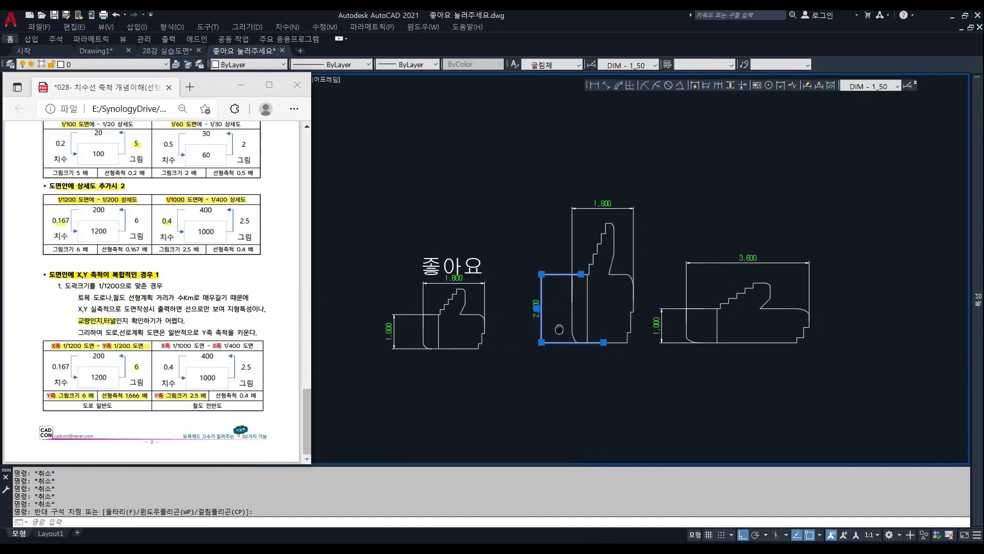
pyautogui.click(976, 349)
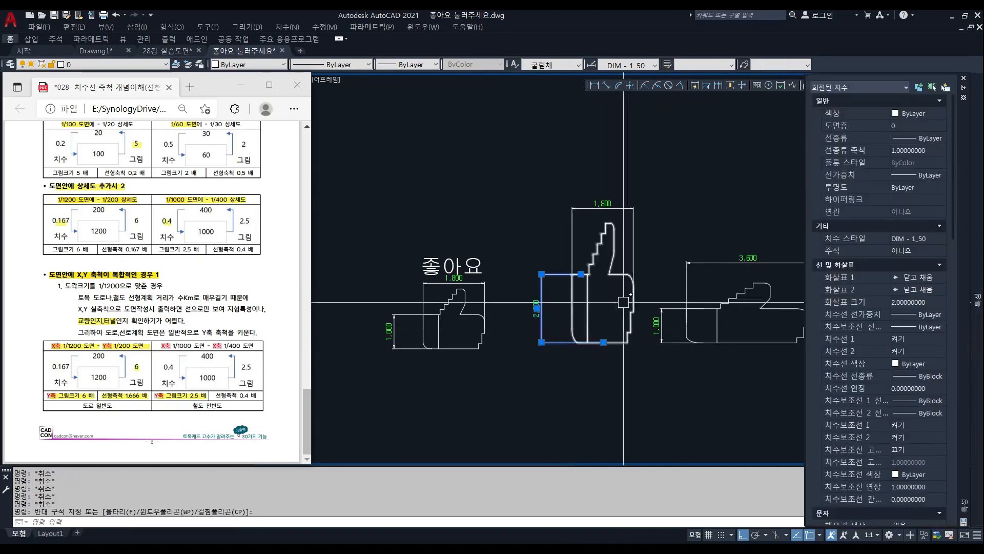
pyautogui.scroll(-8, 911, 438)
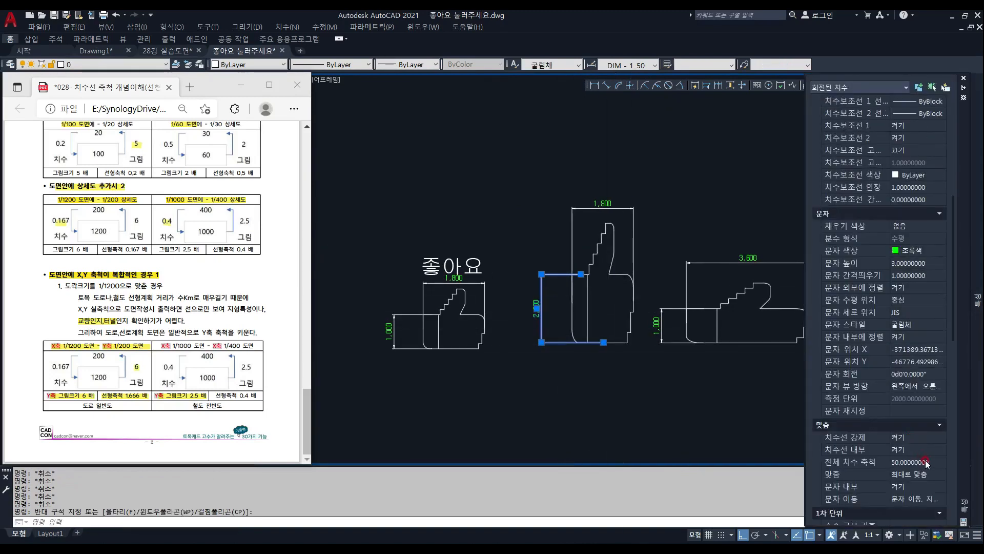
pyautogui.scroll(-5, 927, 463)
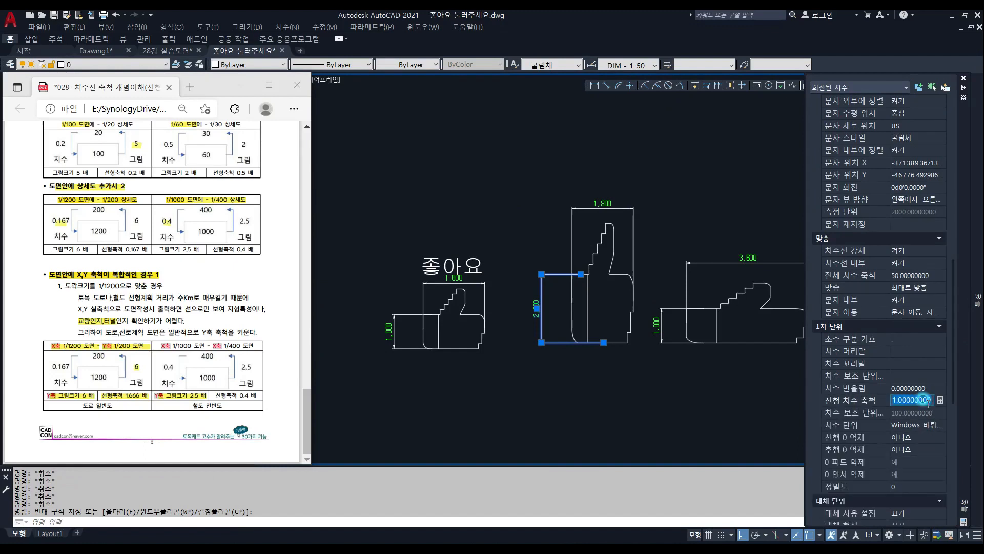
pyautogui.scroll(1, 414, 322)
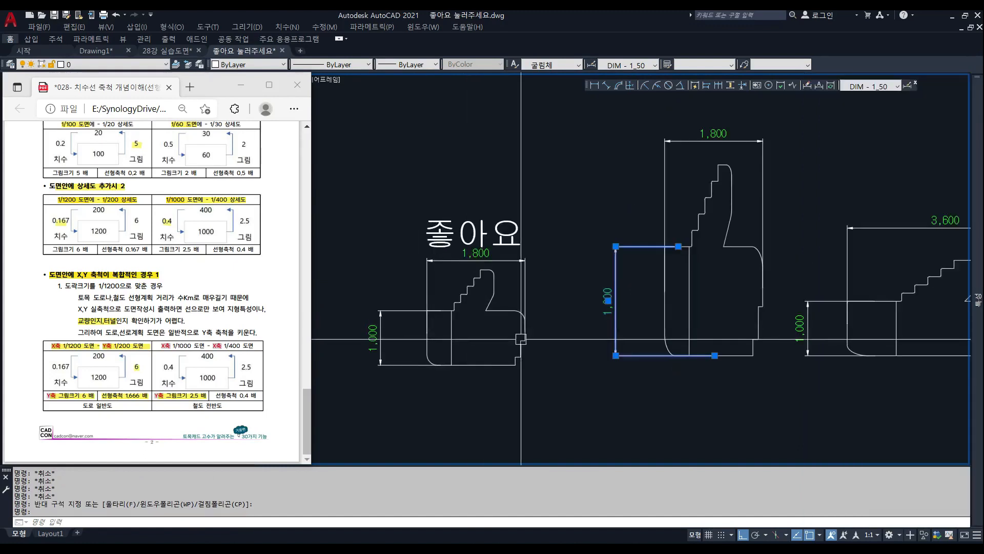
pyautogui.press('Escape')
pyautogui.press('Escape')
# Change the linear dimension scale to 0.5 for the overall width dimension above the horizontally stretched thumbs-up block.
pyautogui.moveTo(610, 322); pyautogui.dragTo(424, 323, button='middle')
pyautogui.click(703, 285)
pyautogui.click(697, 201)
pyautogui.scroll(-1, 691, 245)
pyautogui.moveTo(692, 245); pyautogui.dragTo(718, 276, button='middle')
pyautogui.moveTo(975, 348)
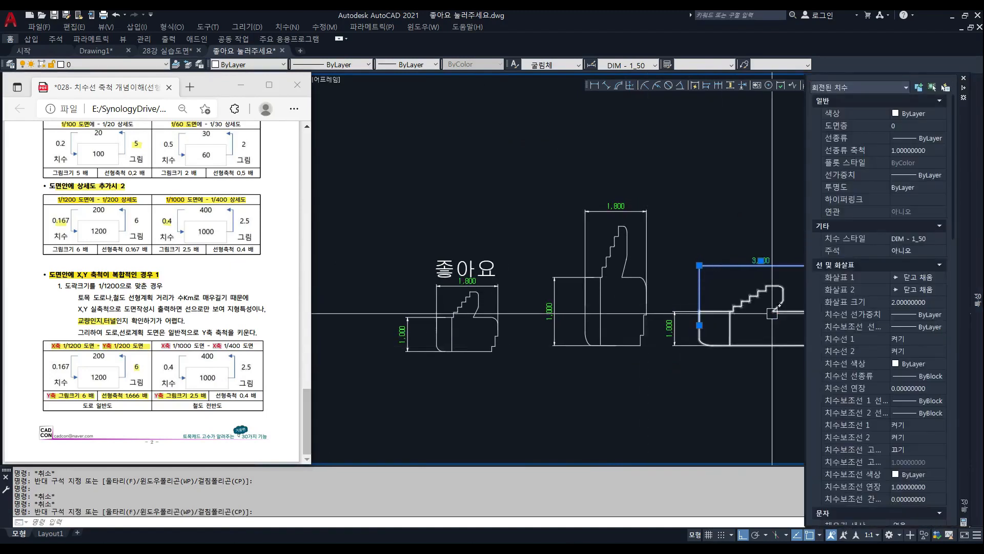
pyautogui.moveTo(976, 369)
pyautogui.scroll(-8, 921, 389)
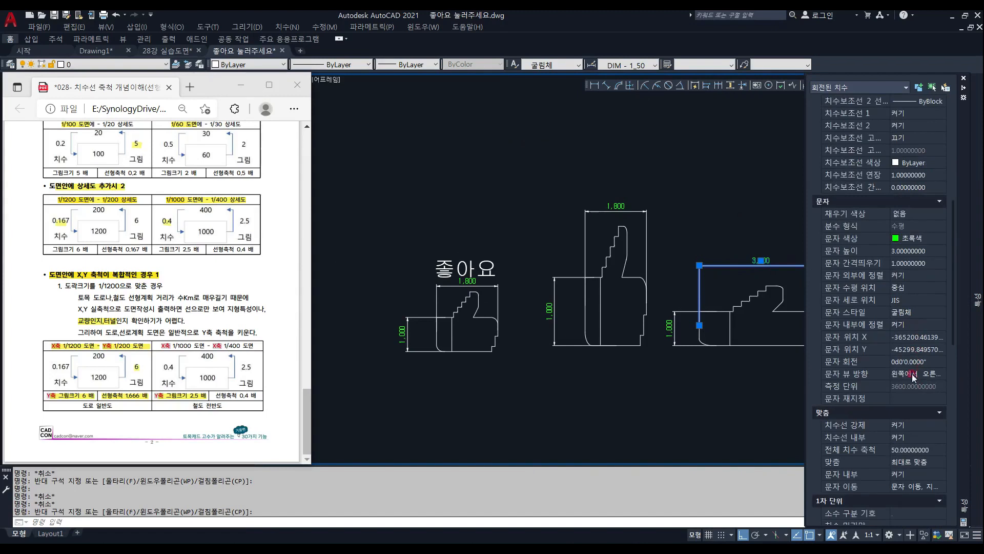
pyautogui.scroll(-3, 917, 450)
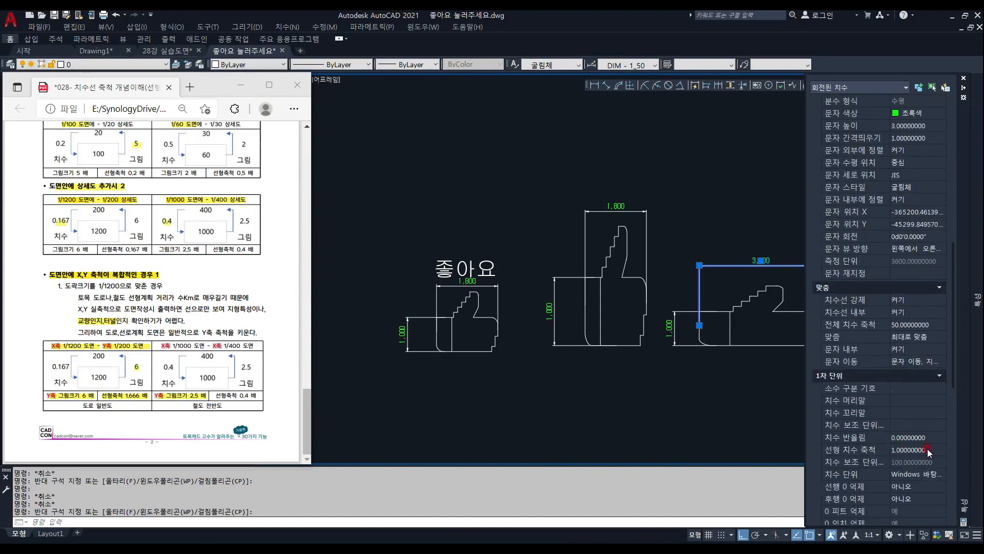
pyautogui.press('Return')
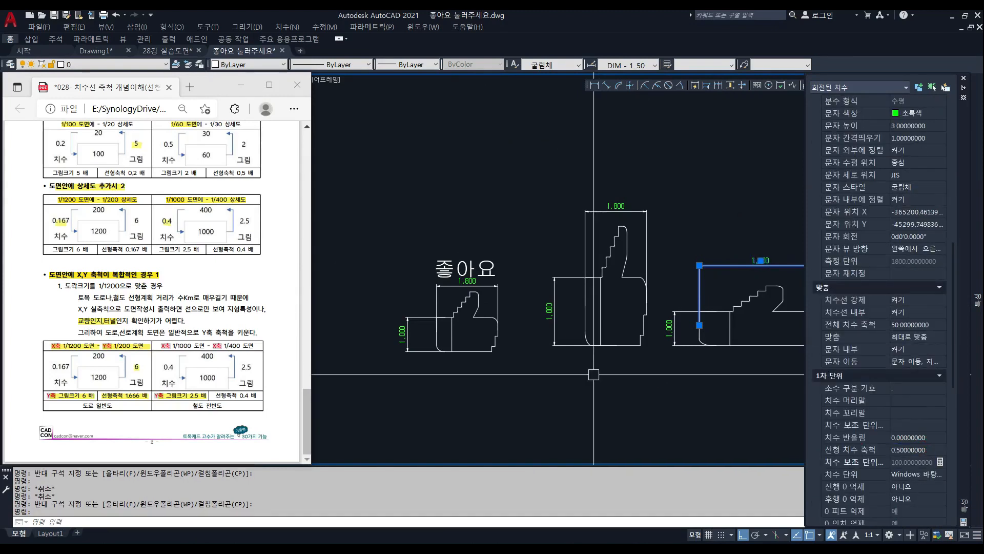
pyautogui.press('Escape')
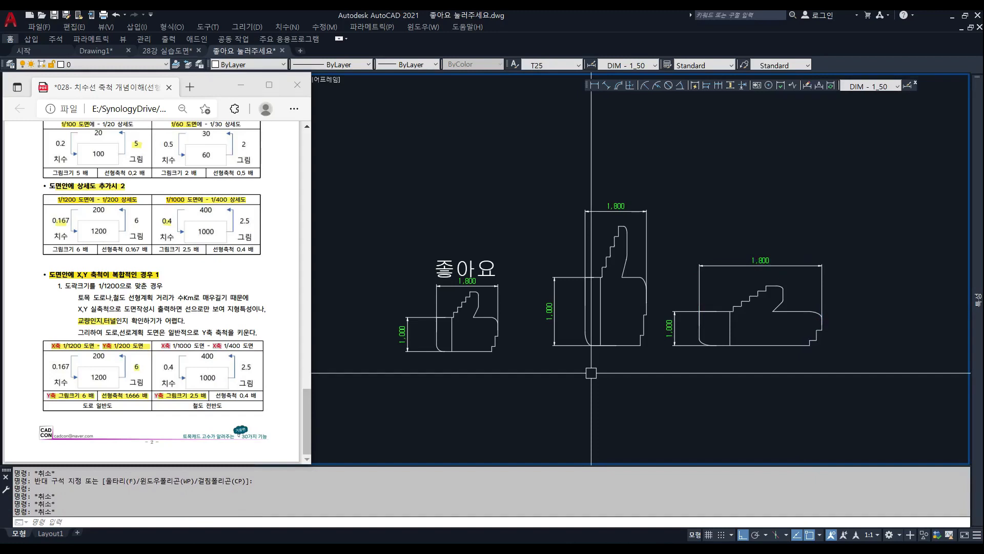